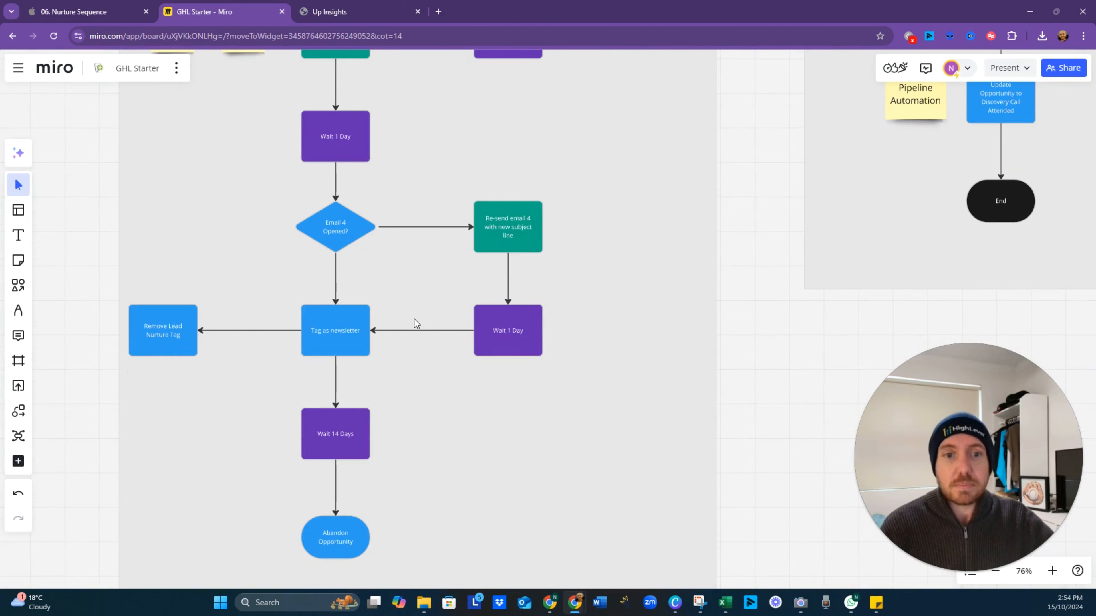
Review the lead nurture flowchart, switch to HighLevel and open its list of automation workflows.
{"action": "scroll", "coordinate": [409, 225], "scroll_direction": "down", "scroll_amount": 4}
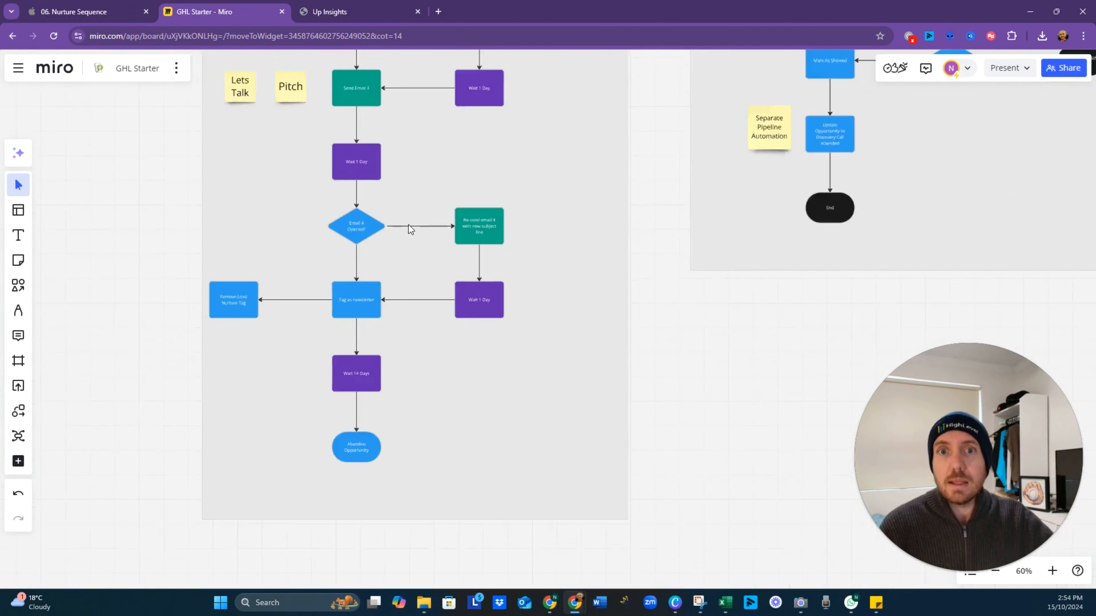
{"action": "left_click_drag", "start_coordinate": [408, 188], "coordinate": [422, 445]}
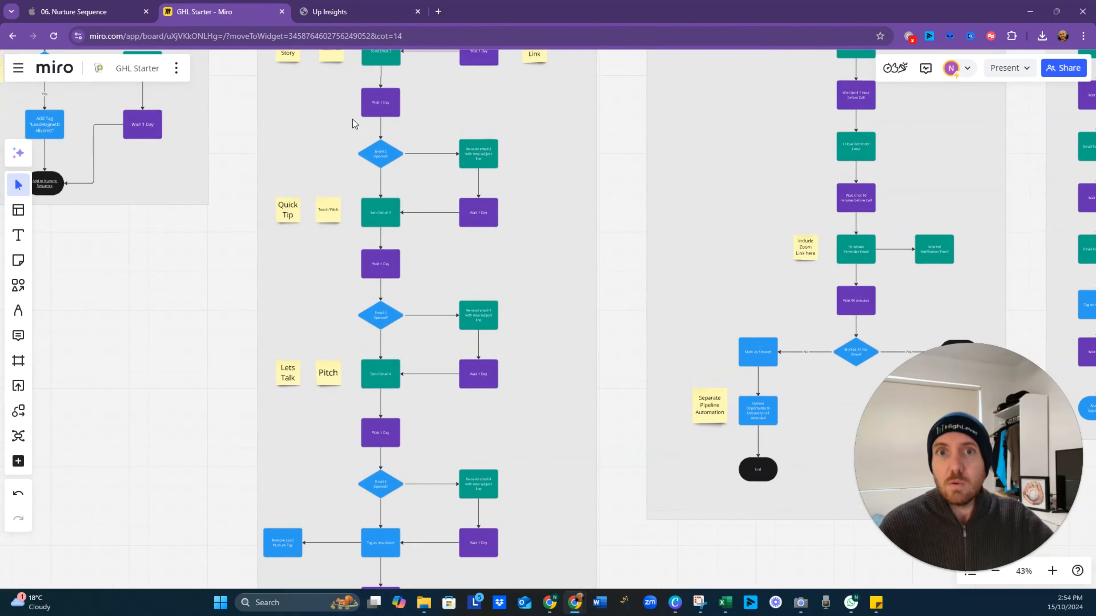
{"action": "left_click", "coordinate": [358, 13]}
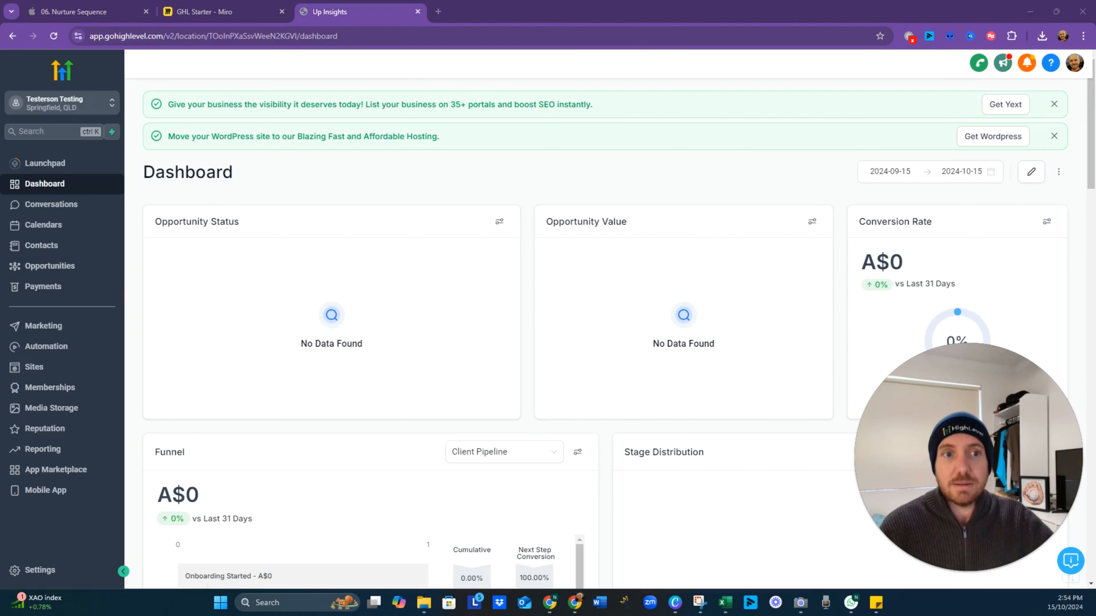
{"action": "left_click", "coordinate": [66, 357]}
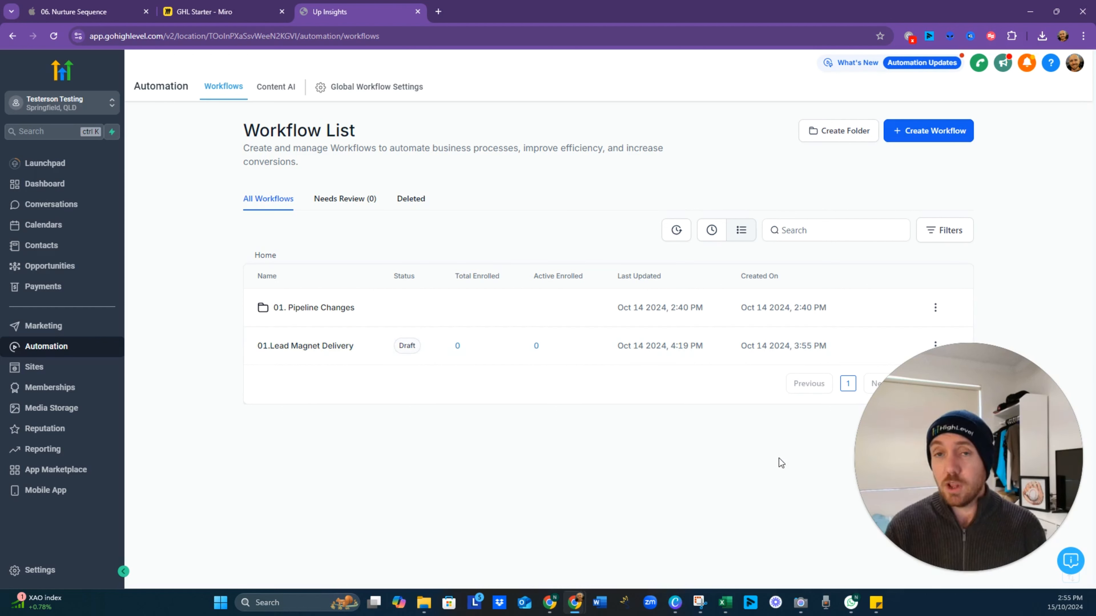
Create a workflow from the Email Drip Sequence recipe and dismiss the notice about multiple opportunities.
{"action": "left_click", "coordinate": [924, 138]}
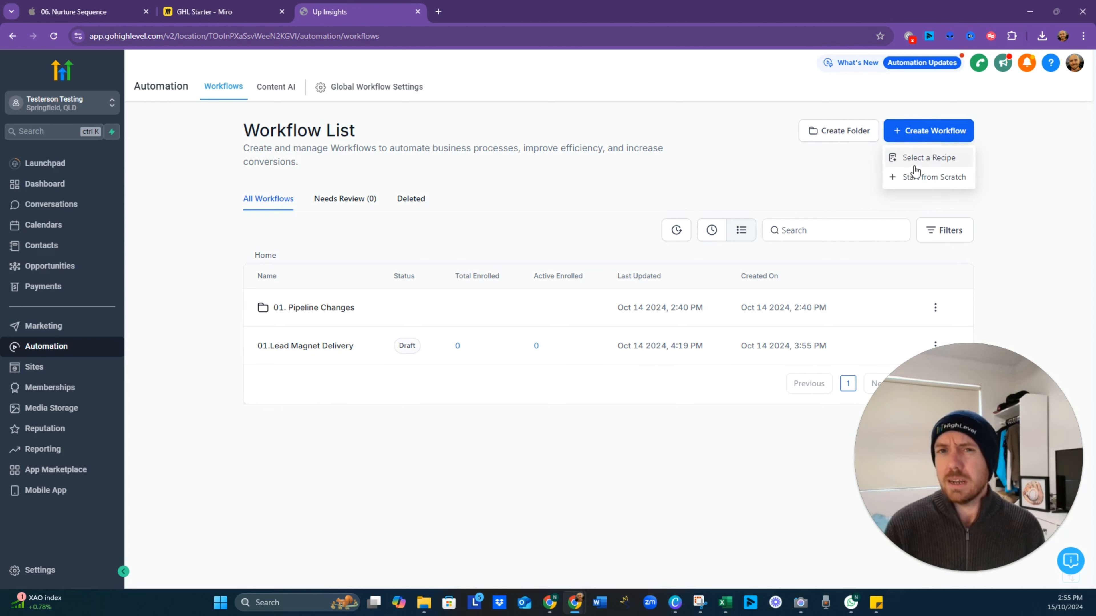
{"action": "left_click", "coordinate": [908, 163]}
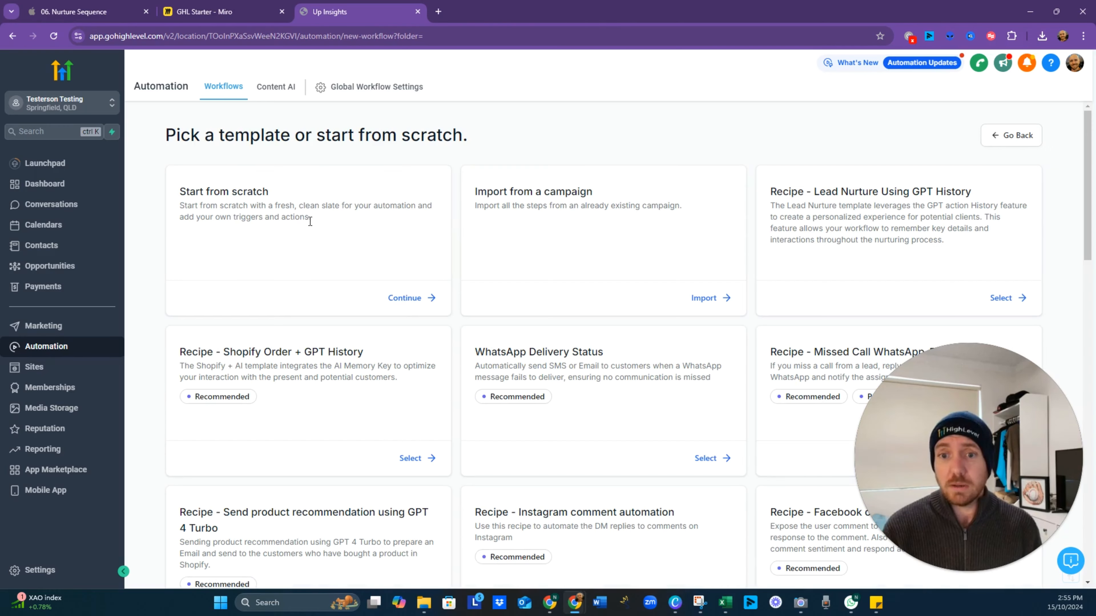
{"action": "scroll", "coordinate": [749, 312], "scroll_direction": "down", "scroll_amount": 8}
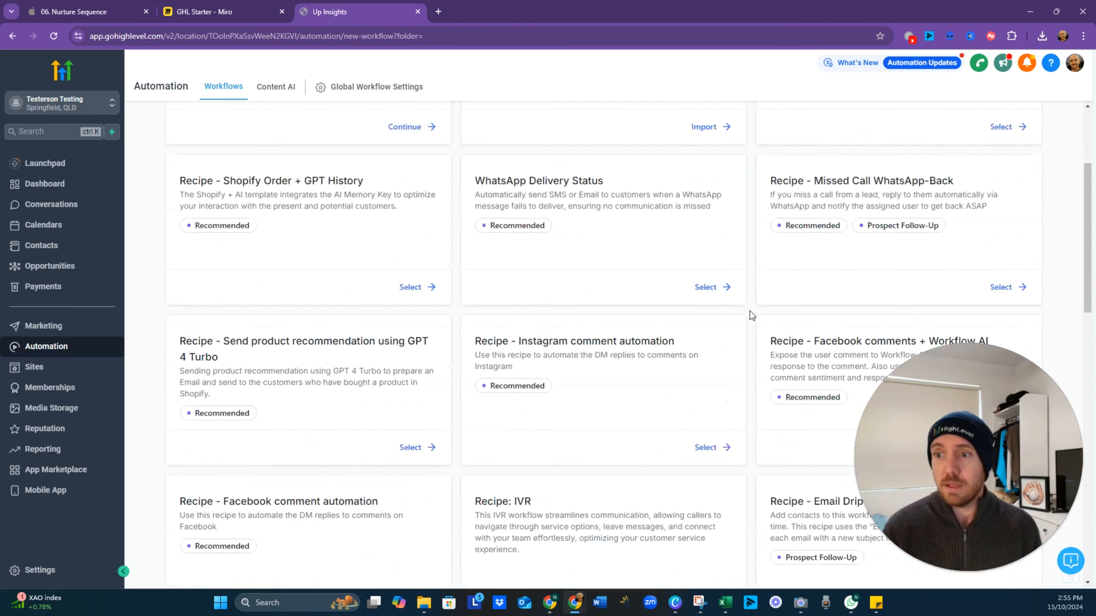
{"action": "scroll", "coordinate": [750, 318], "scroll_direction": "down", "scroll_amount": 3}
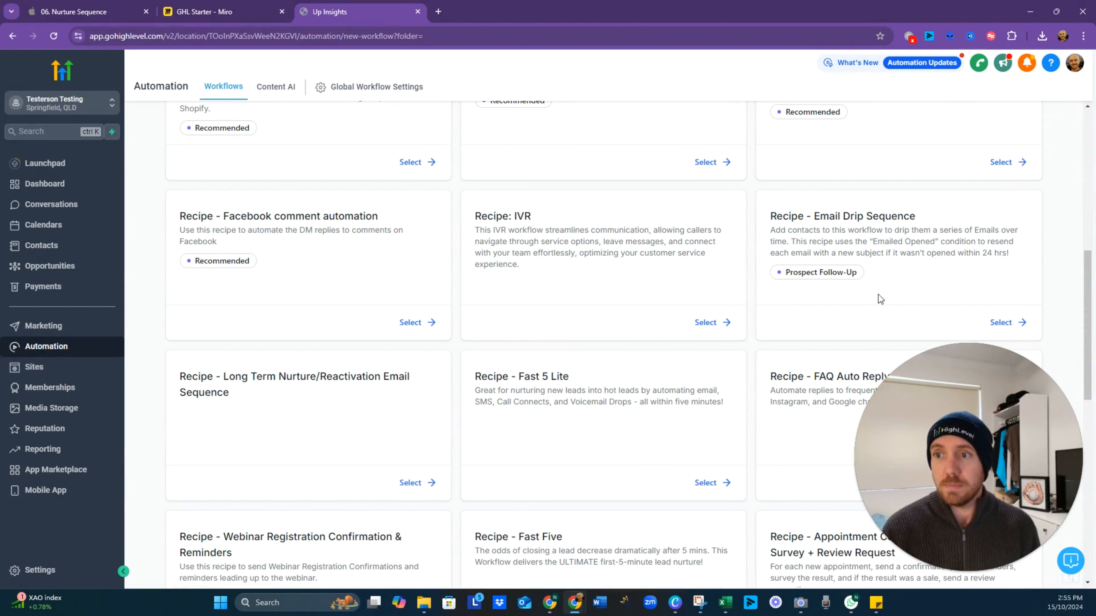
{"action": "left_click", "coordinate": [1003, 323]}
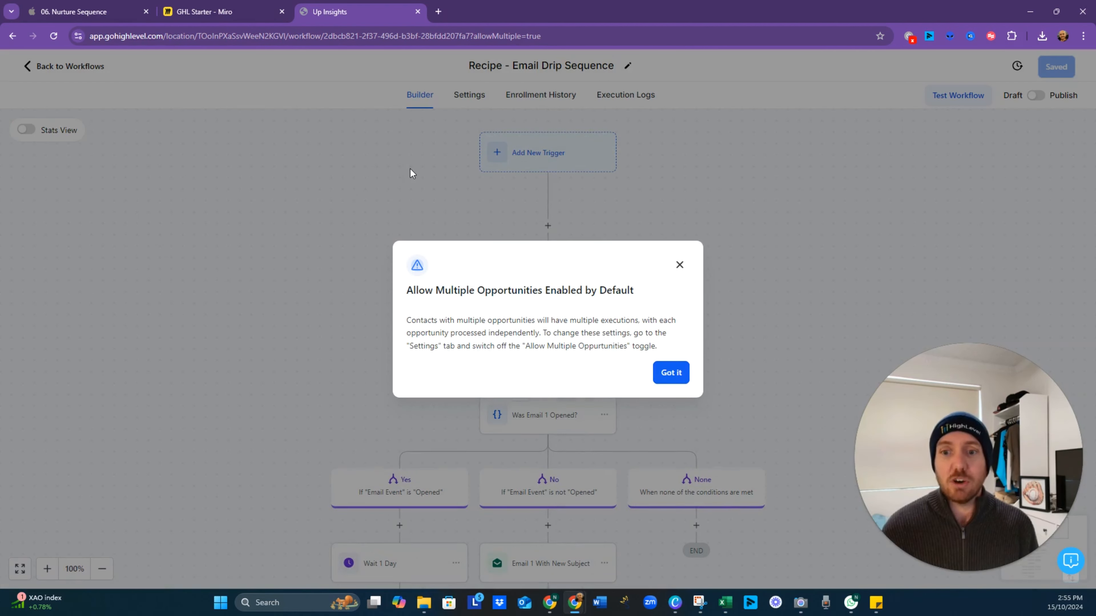
{"action": "left_click", "coordinate": [667, 373]}
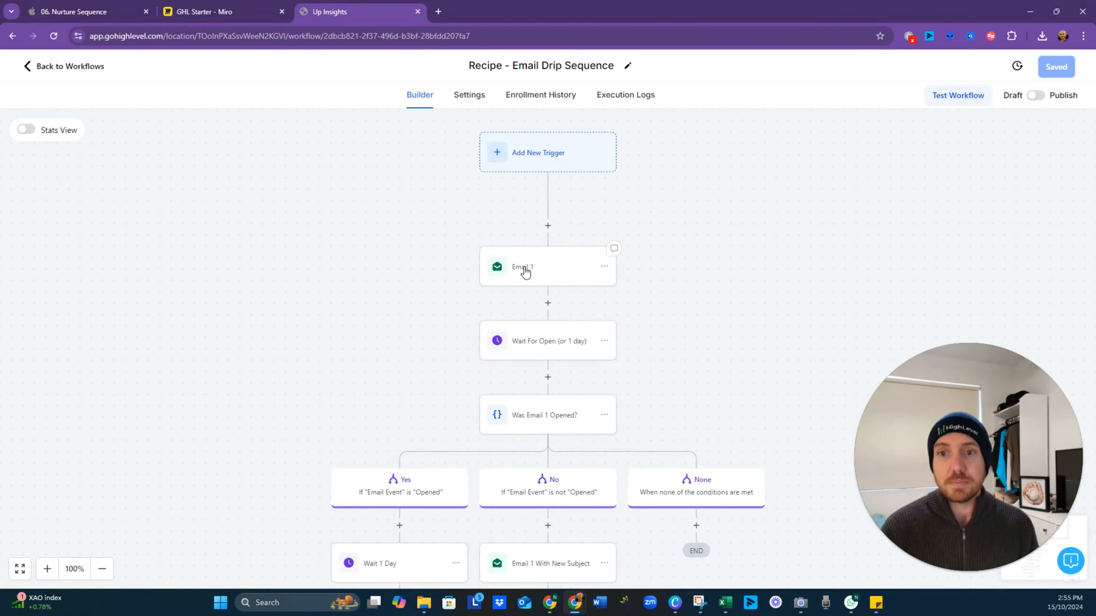
Examine the recipe's Email 1, Wait For Open, Email 1 With New Subject and Wait 1 Day actions.
{"action": "left_click", "coordinate": [536, 283]}
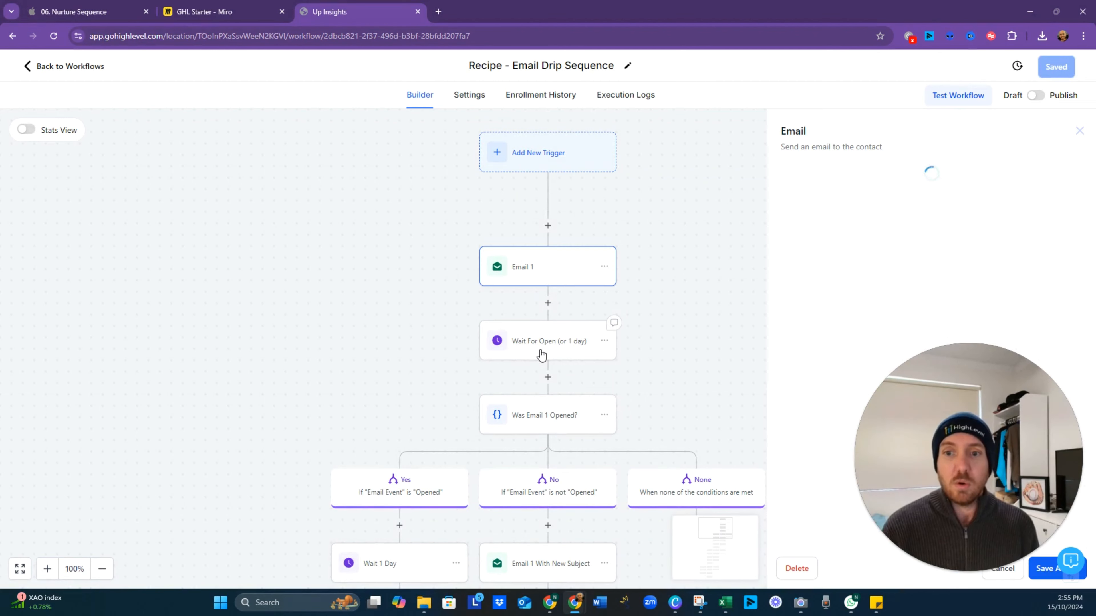
{"action": "left_click", "coordinate": [540, 350]}
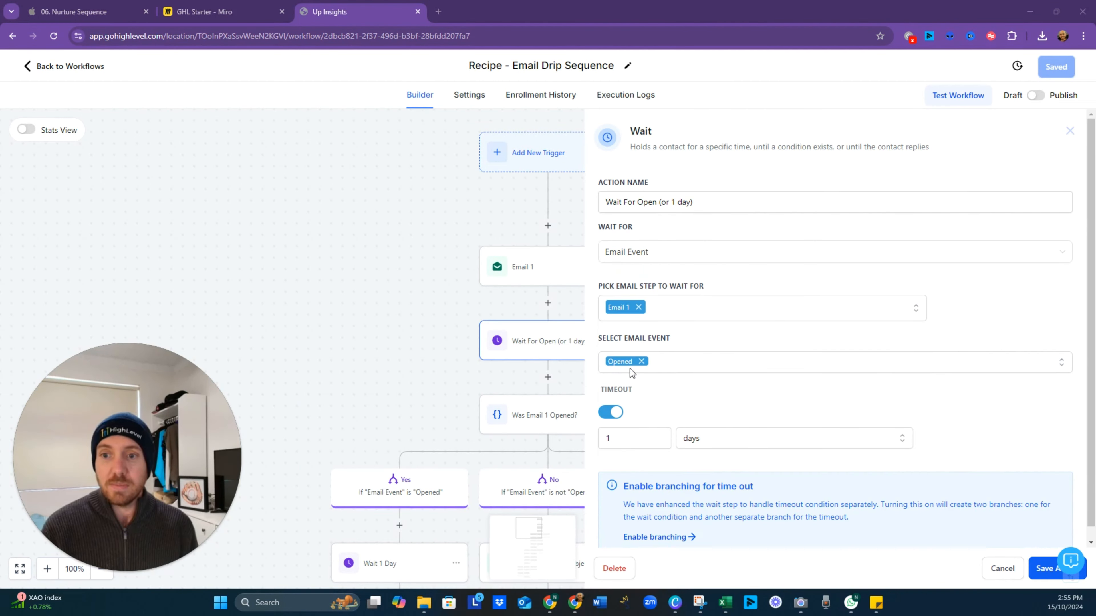
{"action": "left_click_drag", "start_coordinate": [479, 389], "coordinate": [336, 234]}
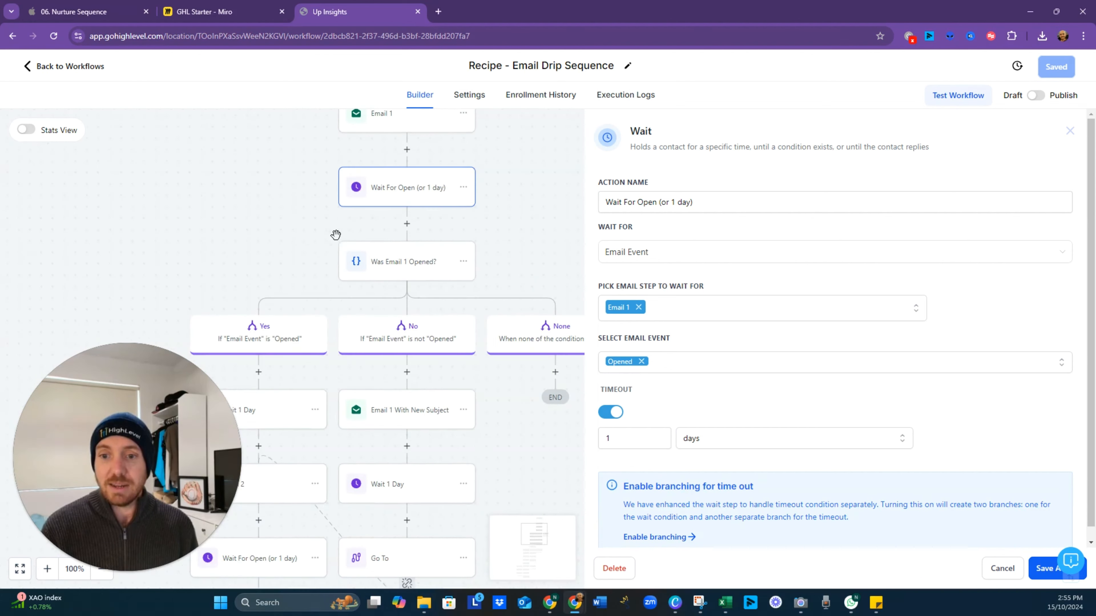
{"action": "scroll", "coordinate": [497, 435], "scroll_direction": "down", "scroll_amount": 3}
{"action": "left_click", "coordinate": [422, 312]}
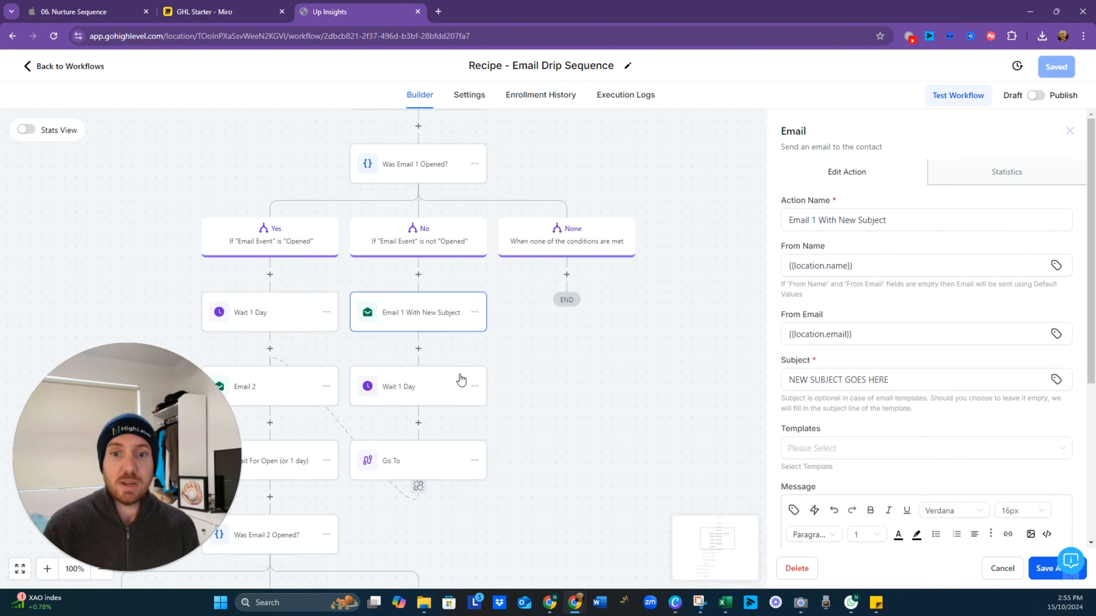
{"action": "scroll", "coordinate": [585, 477], "scroll_direction": "down", "scroll_amount": 2}
{"action": "left_click", "coordinate": [444, 306]}
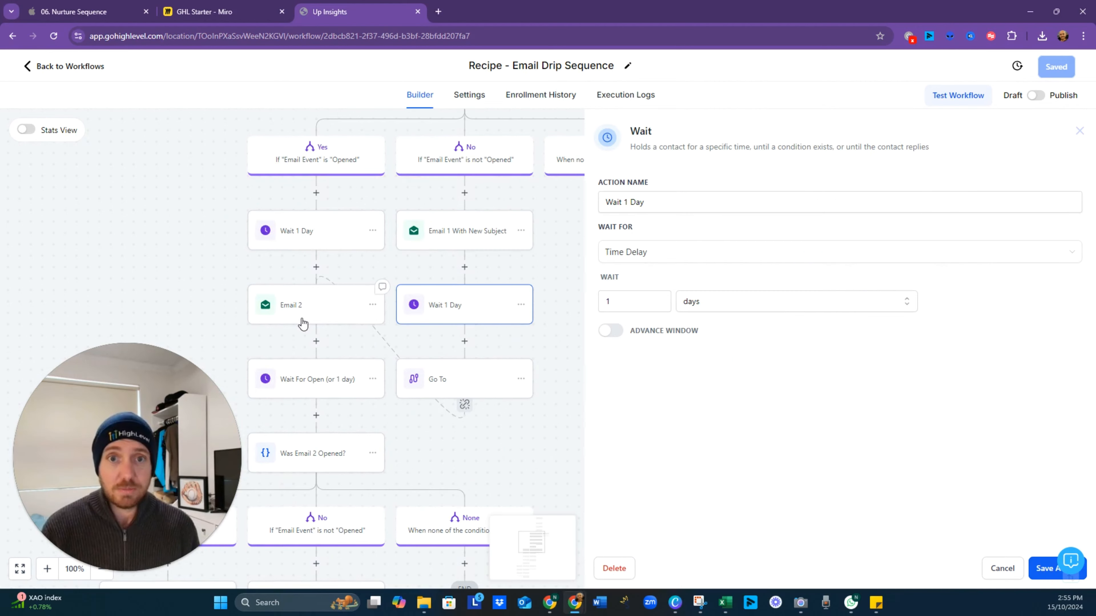
{"action": "scroll", "coordinate": [450, 413], "scroll_direction": "down", "scroll_amount": 2}
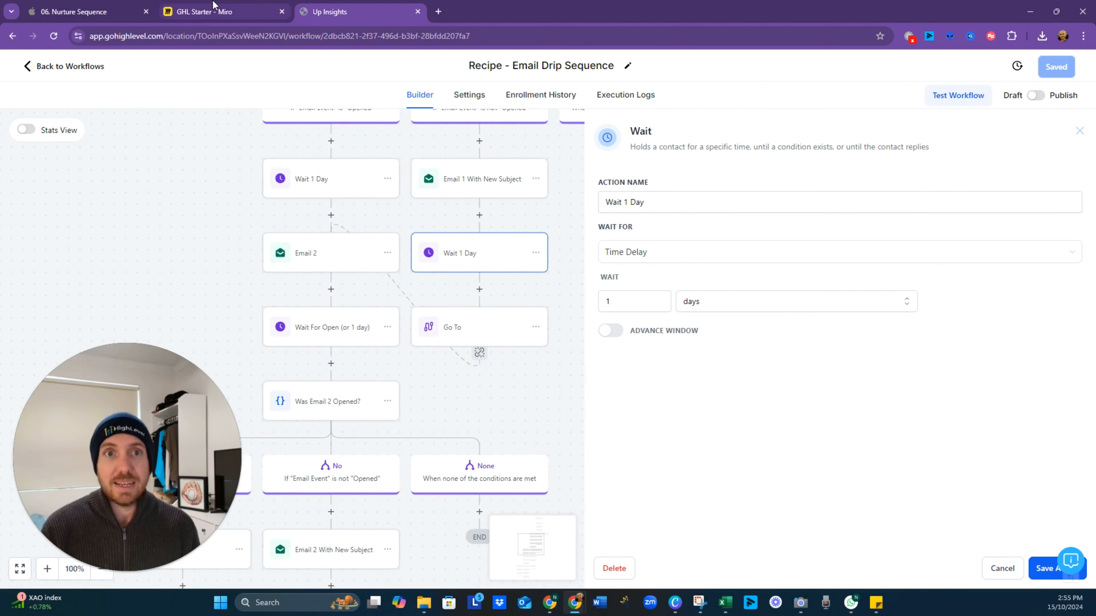
Switch to the Miro flowchart and review the Email 1 section, including the re-send branch with a new subject line.
{"action": "left_click", "coordinate": [213, 5]}
{"action": "scroll", "coordinate": [432, 148], "scroll_direction": "up", "scroll_amount": 5}
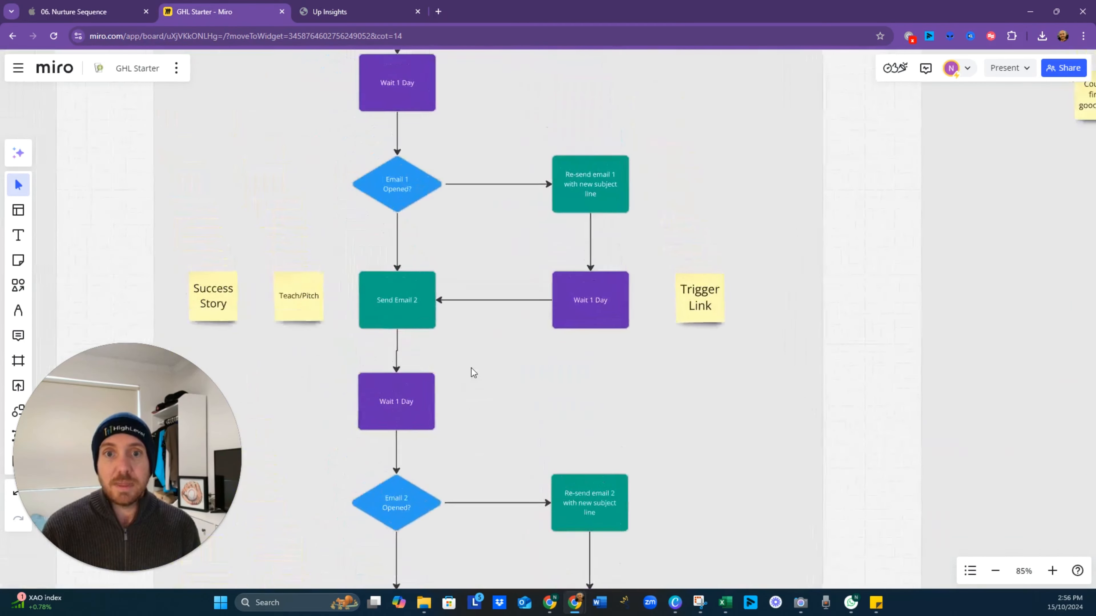
{"action": "scroll", "coordinate": [488, 225], "scroll_direction": "up", "scroll_amount": 4}
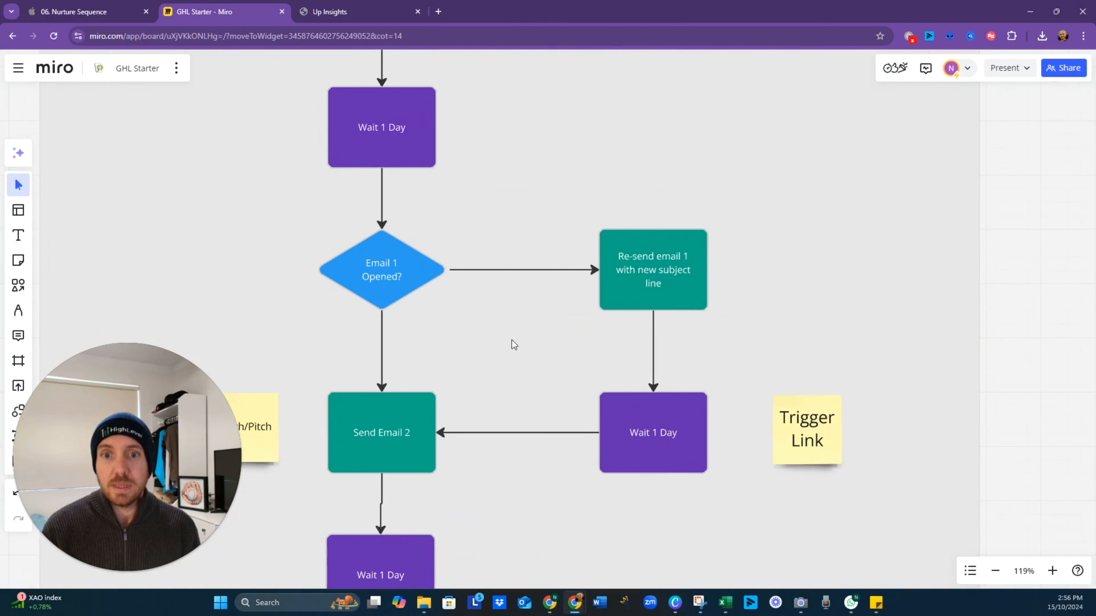
{"action": "scroll", "coordinate": [474, 230], "scroll_direction": "up", "scroll_amount": 3}
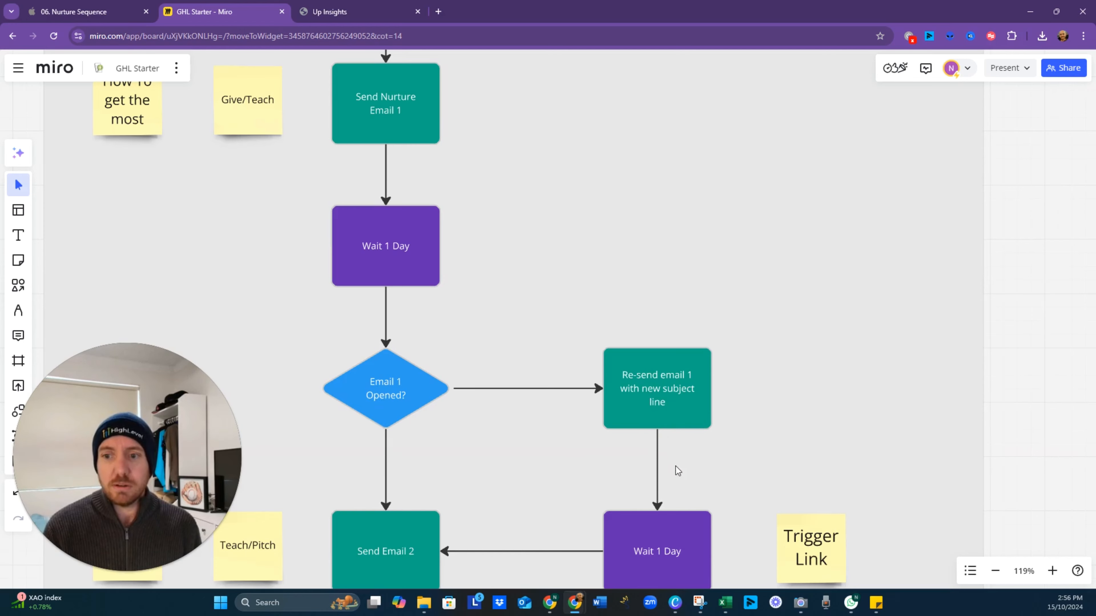
{"action": "left_click_drag", "start_coordinate": [675, 466], "coordinate": [650, 406]}
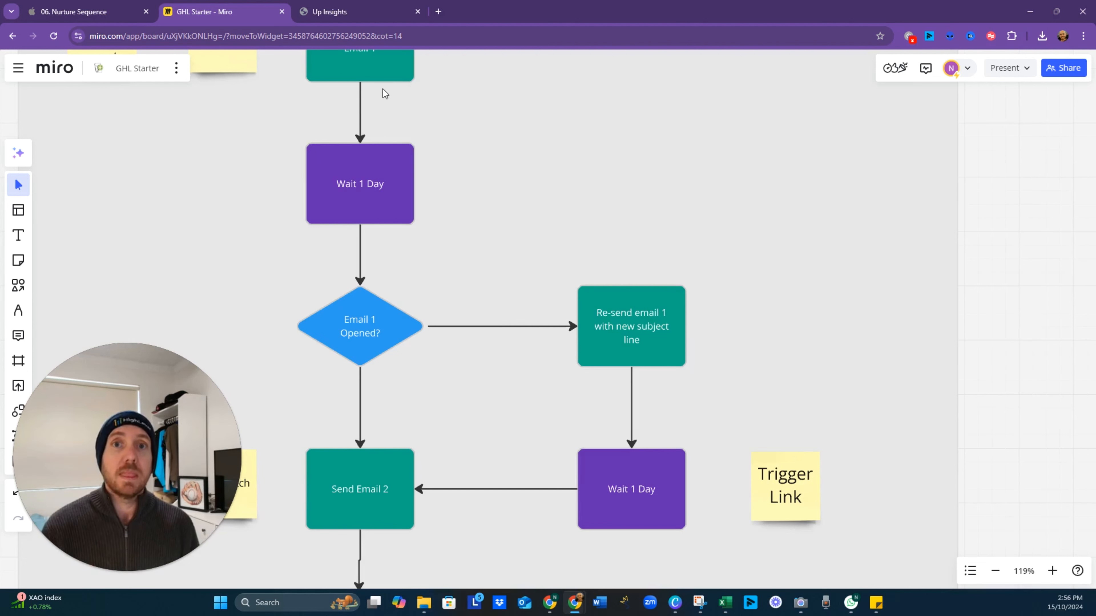
Switch back to the HighLevel workflow and close the Wait action's settings.
{"action": "left_click", "coordinate": [341, 11]}
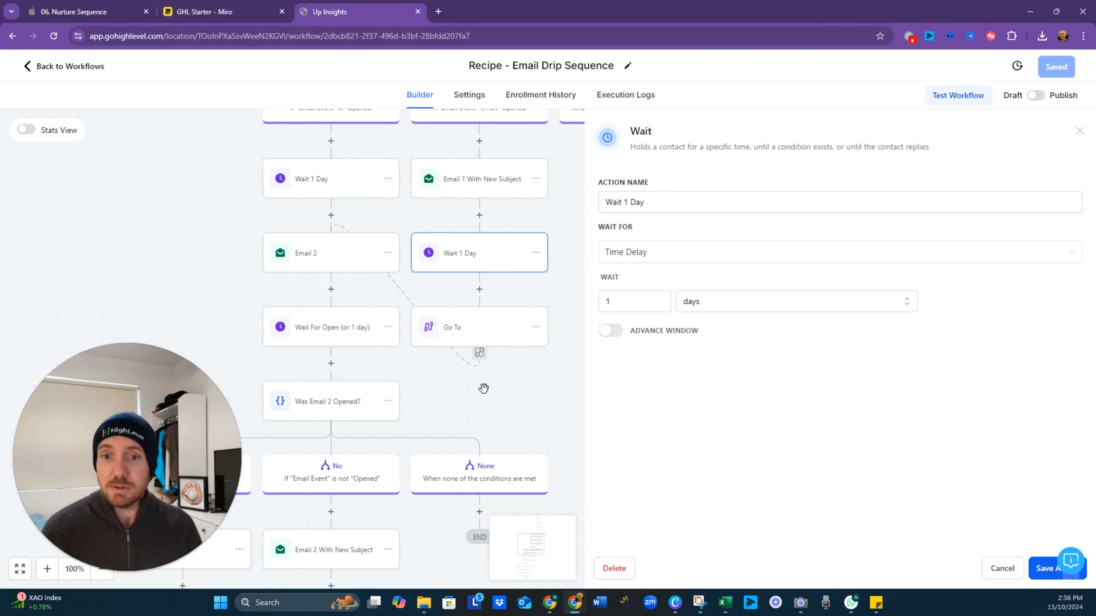
{"action": "right_click", "coordinate": [371, 499]}
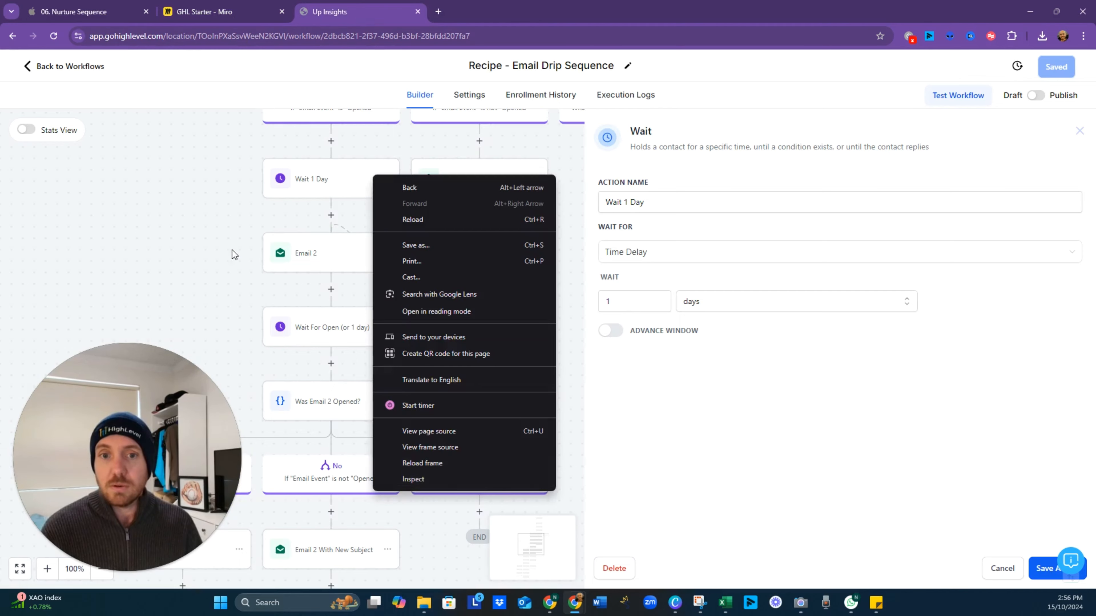
{"action": "left_click", "coordinate": [247, 245]}
{"action": "left_click_drag", "start_coordinate": [247, 245], "coordinate": [147, 383]}
{"action": "left_click_drag", "start_coordinate": [738, 81], "coordinate": [671, 212]}
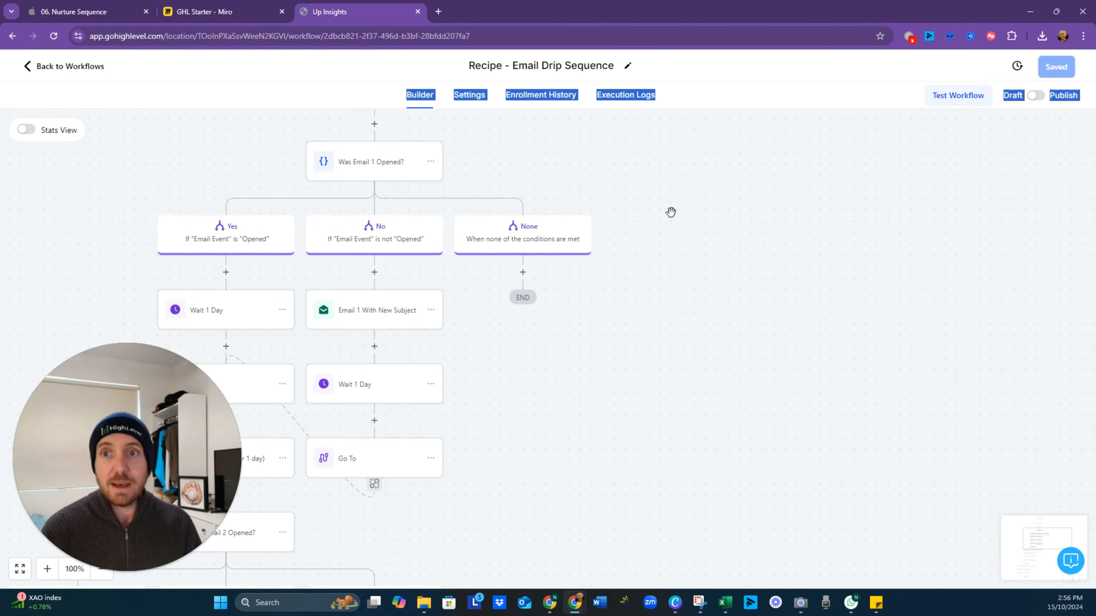
{"action": "left_click_drag", "start_coordinate": [574, 242], "coordinate": [610, 373]}
Rename the workflow as "02. Lead Nurture".
{"action": "triple_click", "coordinate": [533, 75]}
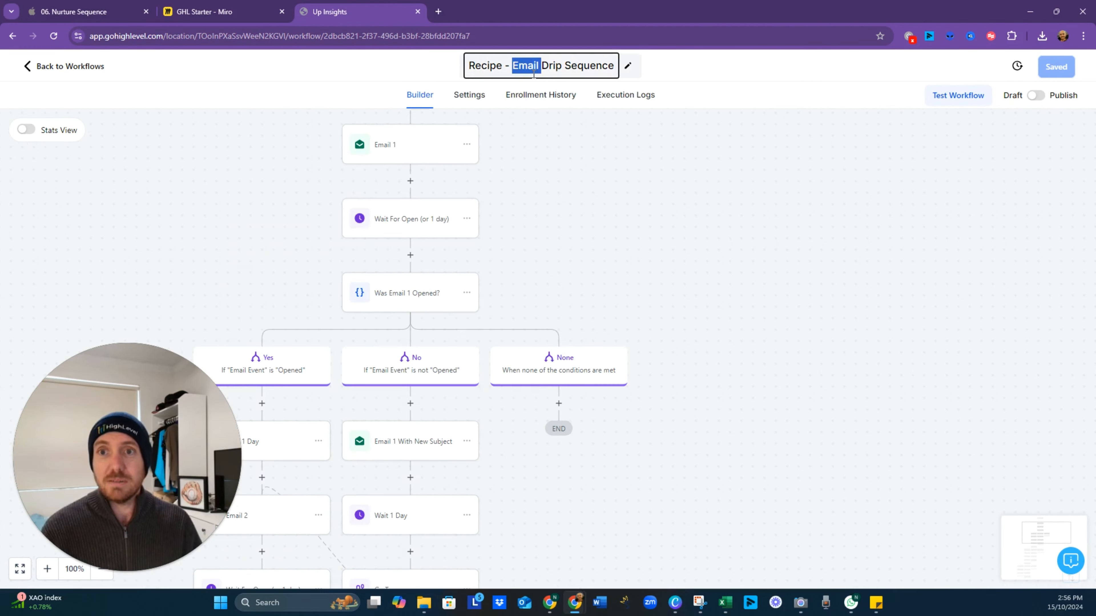
{"action": "type", "text": "L"}
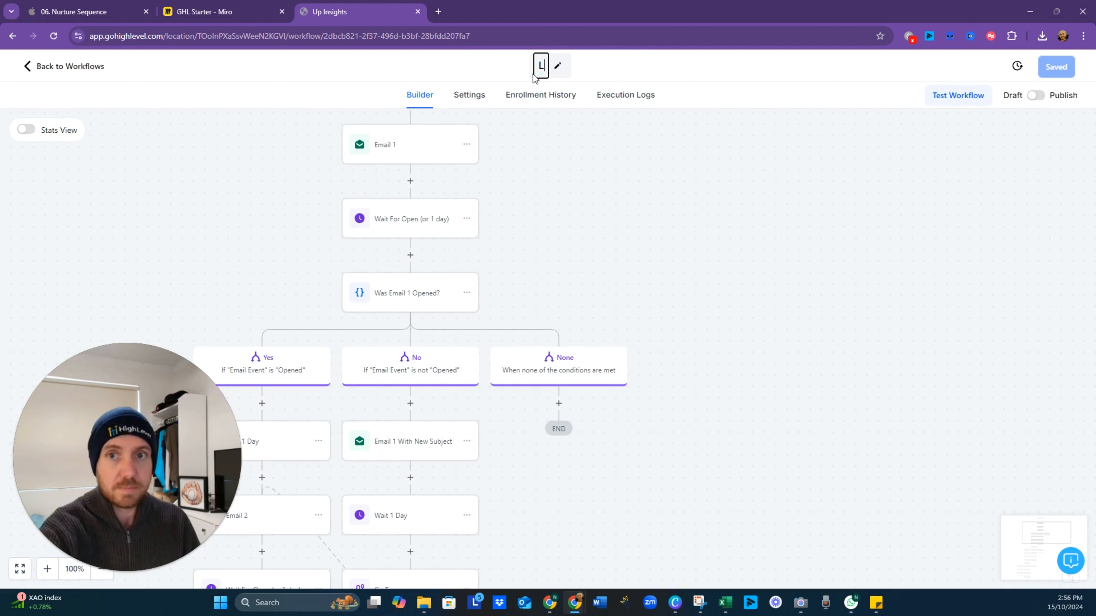
{"action": "type", "text": "ead nurut"}
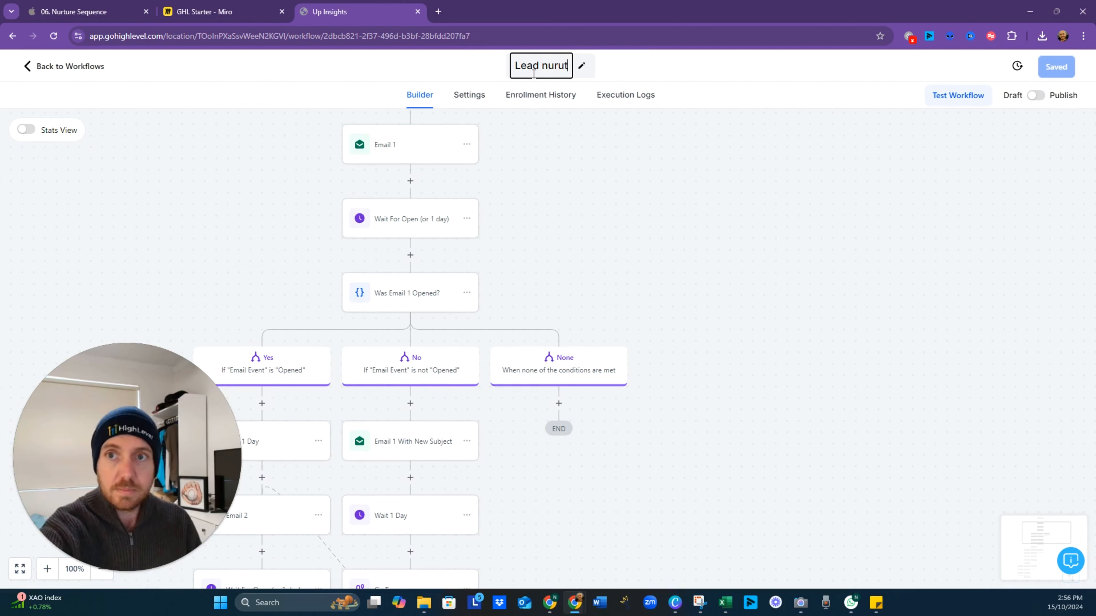
{"action": "key", "text": "BackSpace"}
{"action": "key", "text": "BackSpace"}
{"action": "key", "text": "BackSpace"}
{"action": "key", "text": "BackSpace"}
{"action": "key", "text": "BackSpace"}
{"action": "type", "text": "Nurture"}
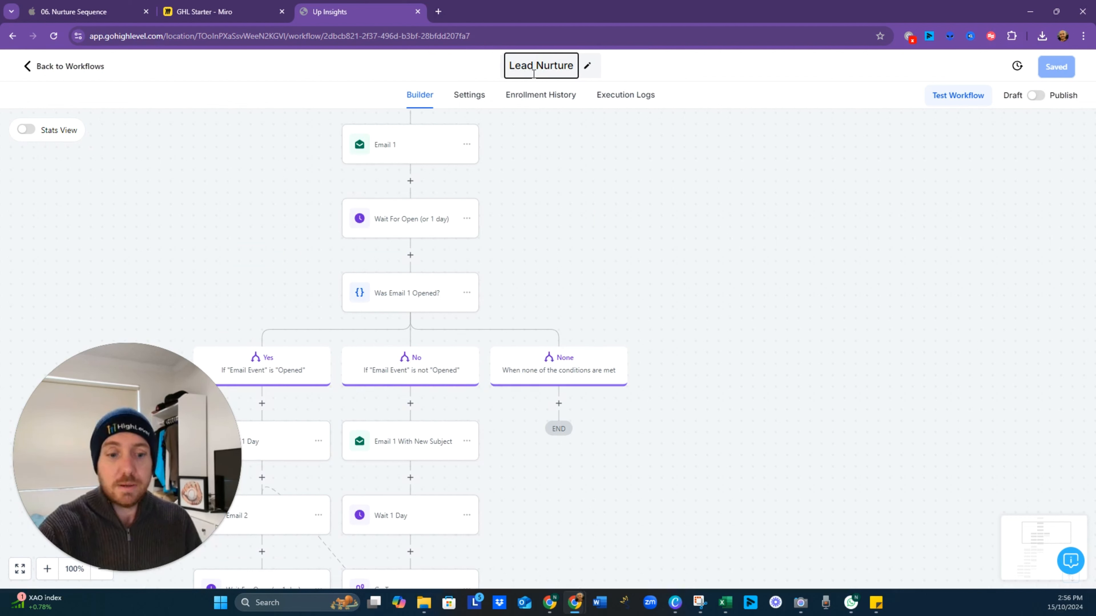
{"action": "key", "text": "Home"}
{"action": "type", "text": "0.2"}
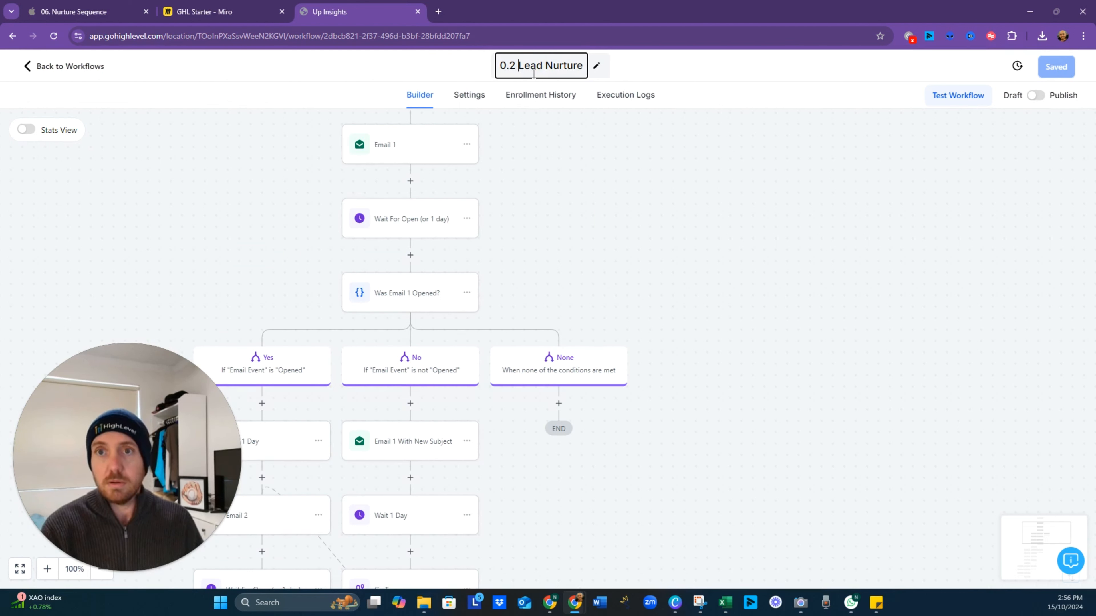
{"action": "key", "text": "BackSpace"}
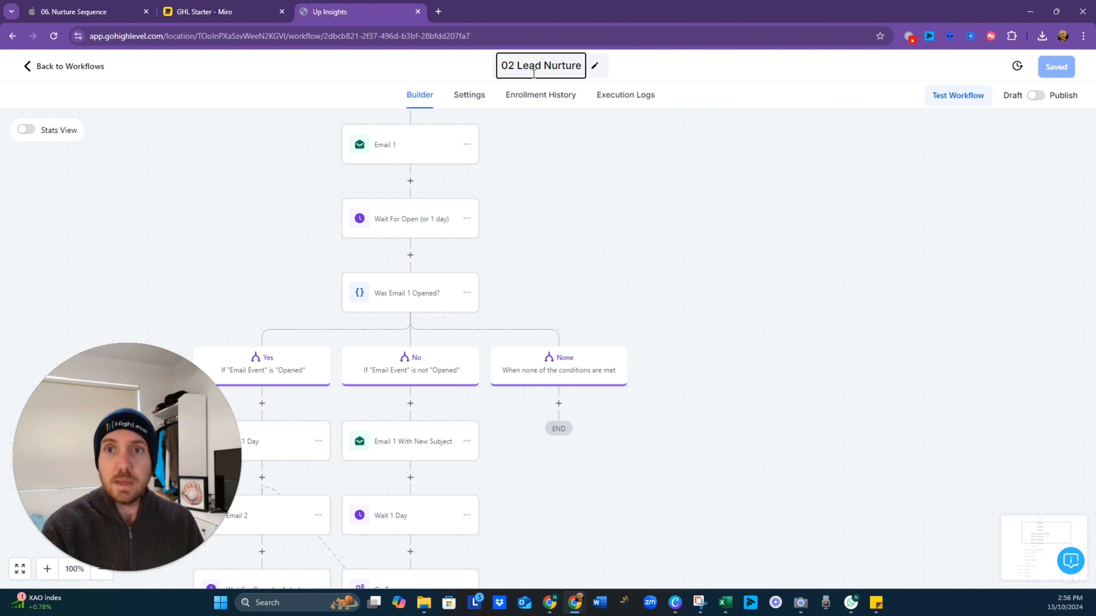
{"action": "type", "text": "."}
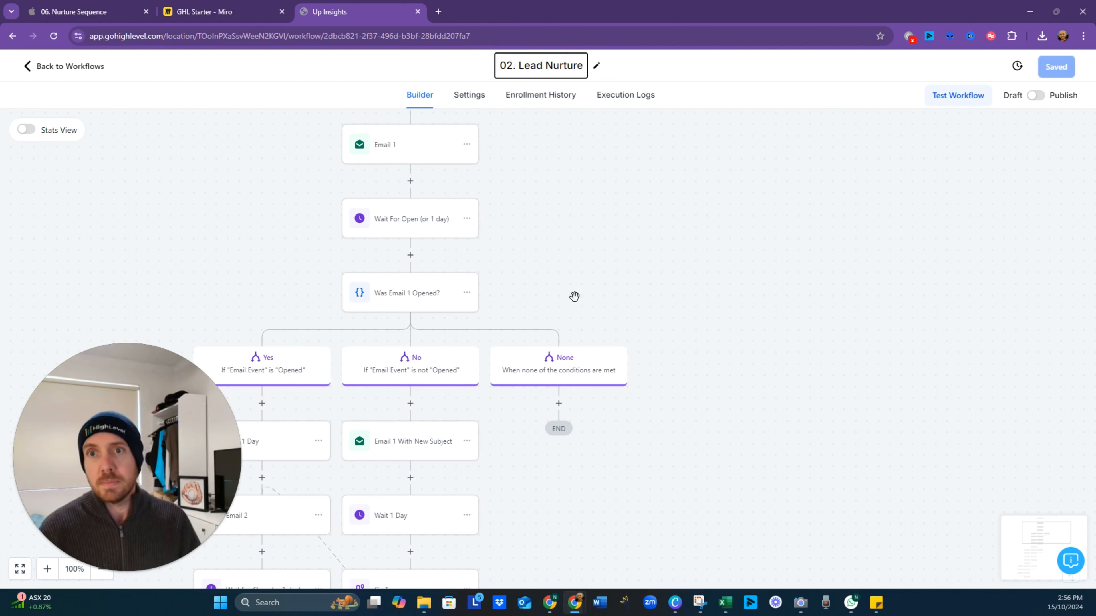
{"action": "left_click", "coordinate": [564, 248]}
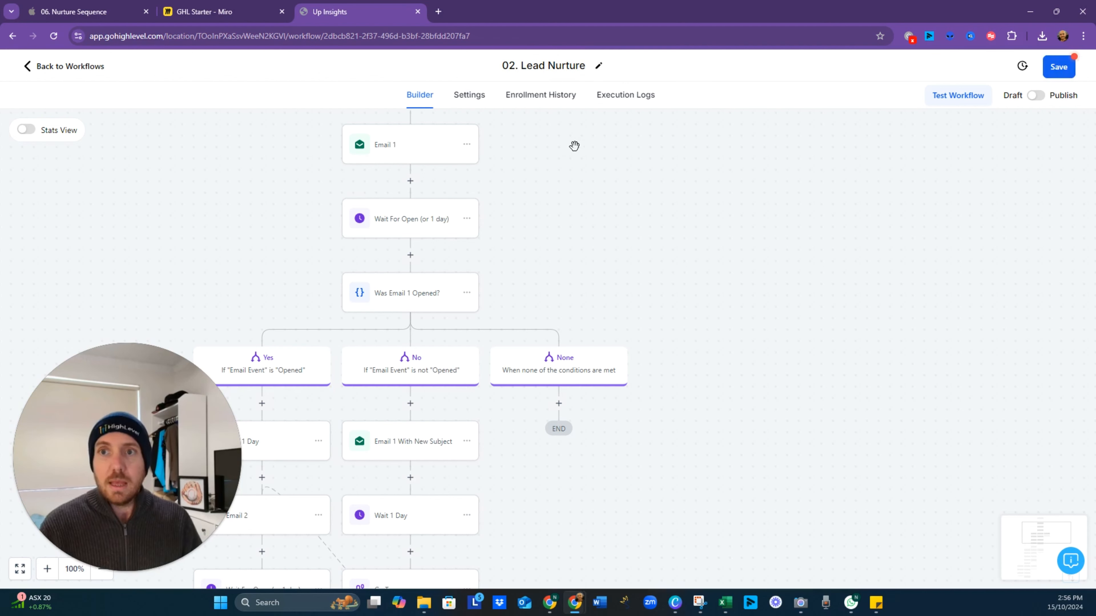
Turn off Allow re-entry in the workflow's settings and review the remaining contact and communication options.
{"action": "left_click", "coordinate": [474, 95]}
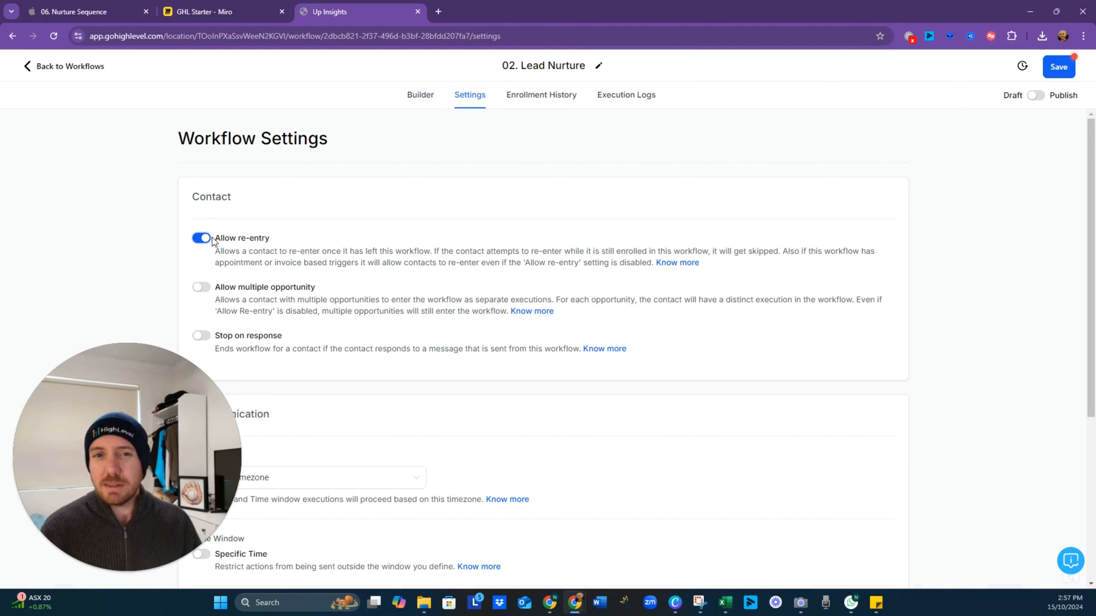
{"action": "left_click", "coordinate": [203, 240]}
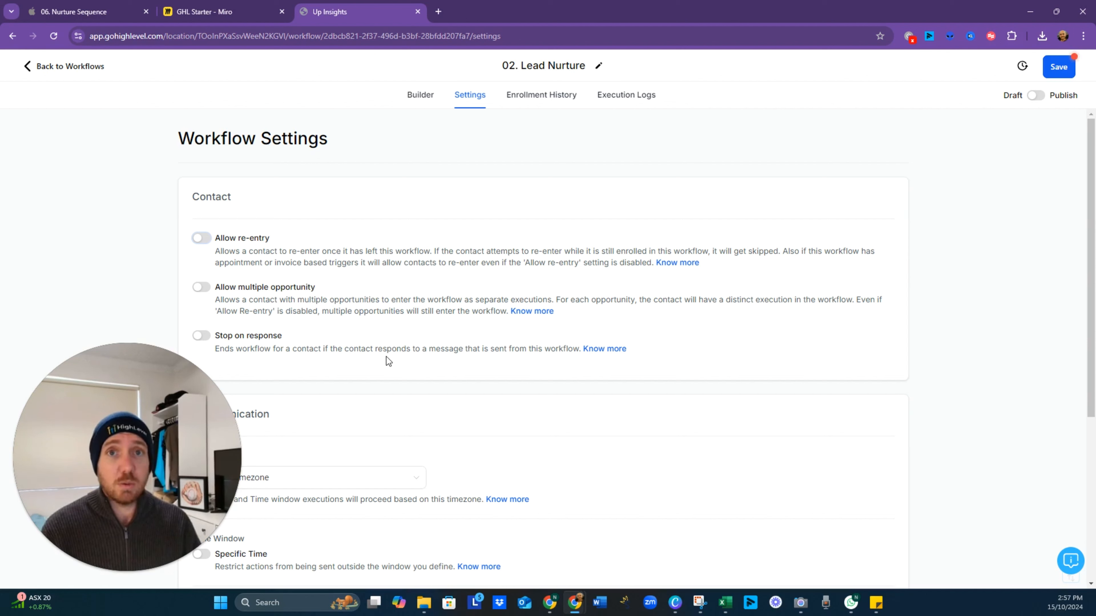
{"action": "scroll", "coordinate": [388, 362], "scroll_direction": "down", "scroll_amount": 1}
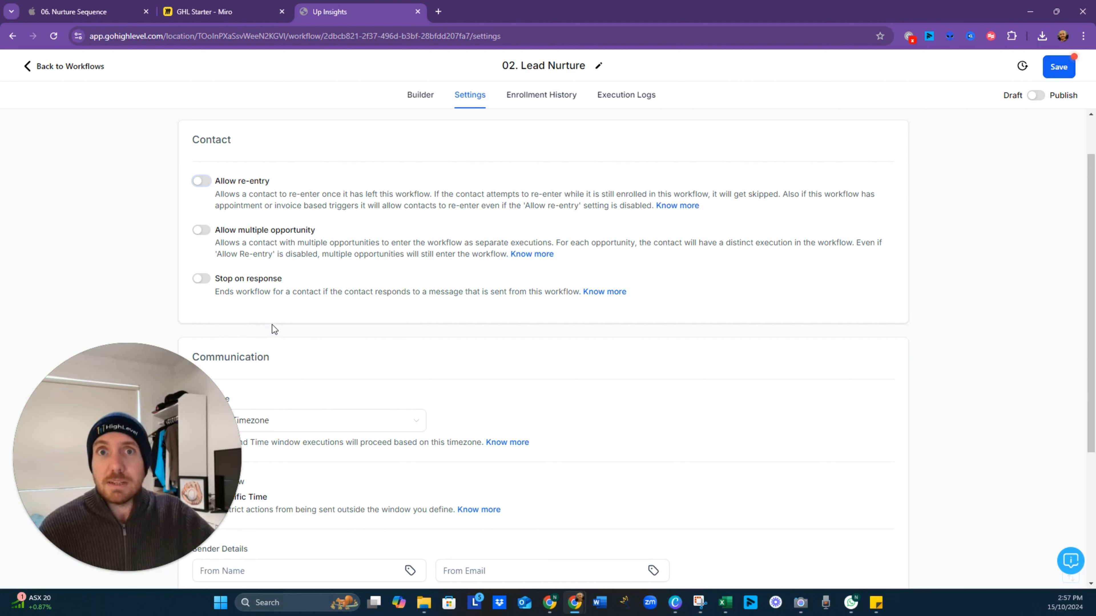
{"action": "left_click_drag", "start_coordinate": [165, 415], "coordinate": [909, 359]}
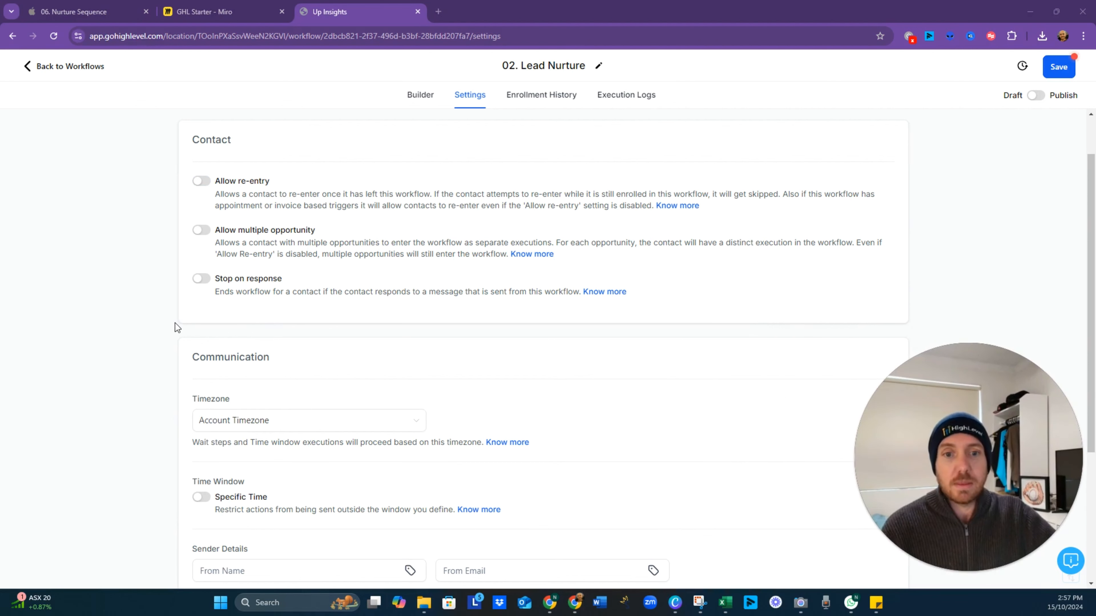
Set the workflow's communication timezone to Contact Timezone.
{"action": "scroll", "coordinate": [174, 327], "scroll_direction": "down", "scroll_amount": 3}
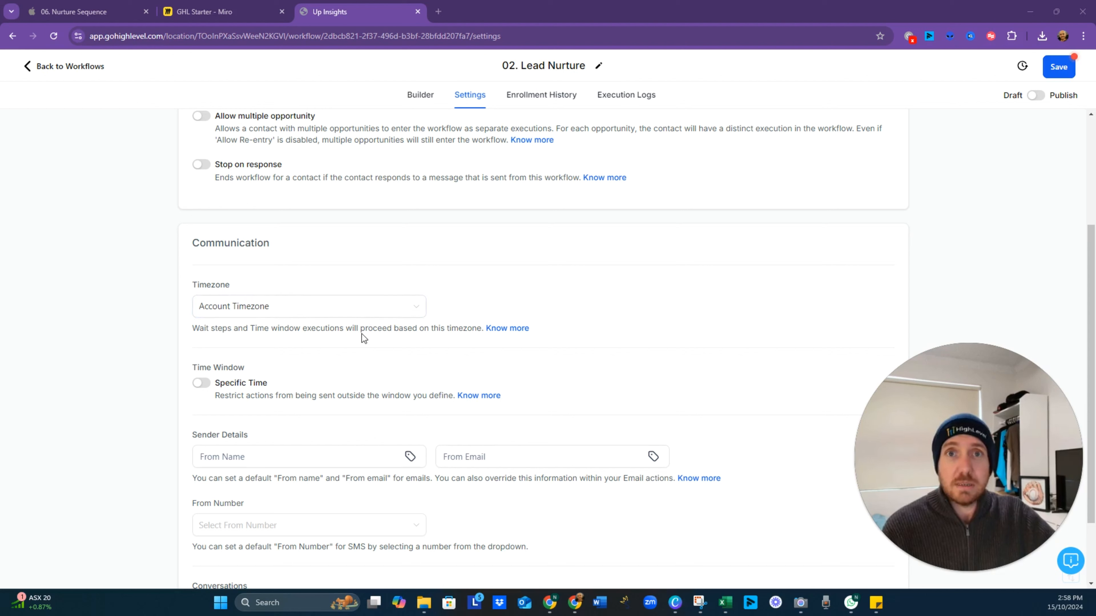
{"action": "left_click", "coordinate": [288, 311]}
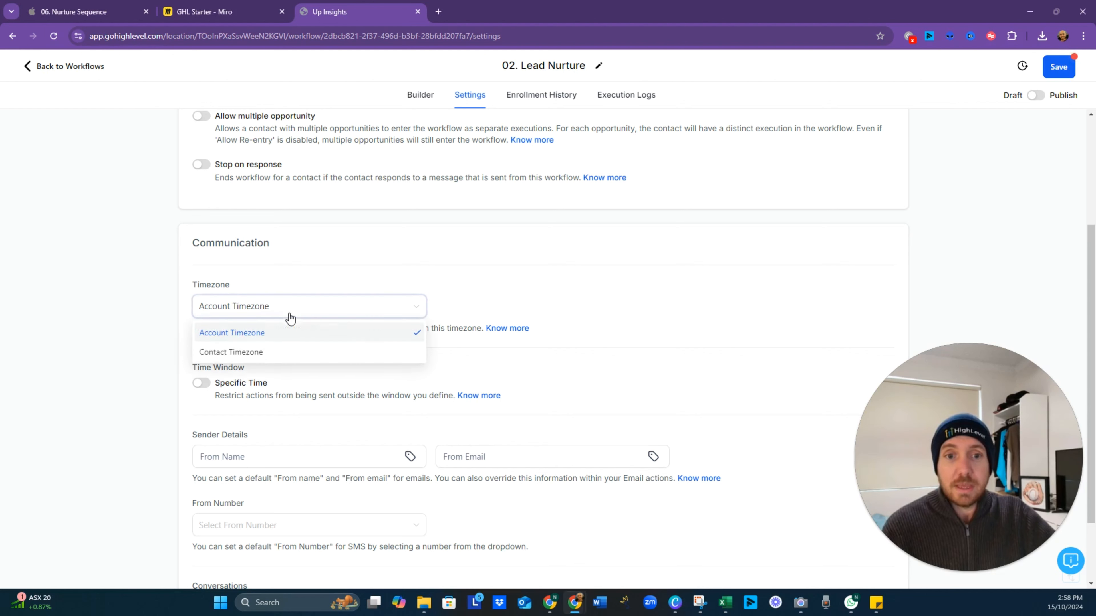
{"action": "left_click", "coordinate": [266, 353]}
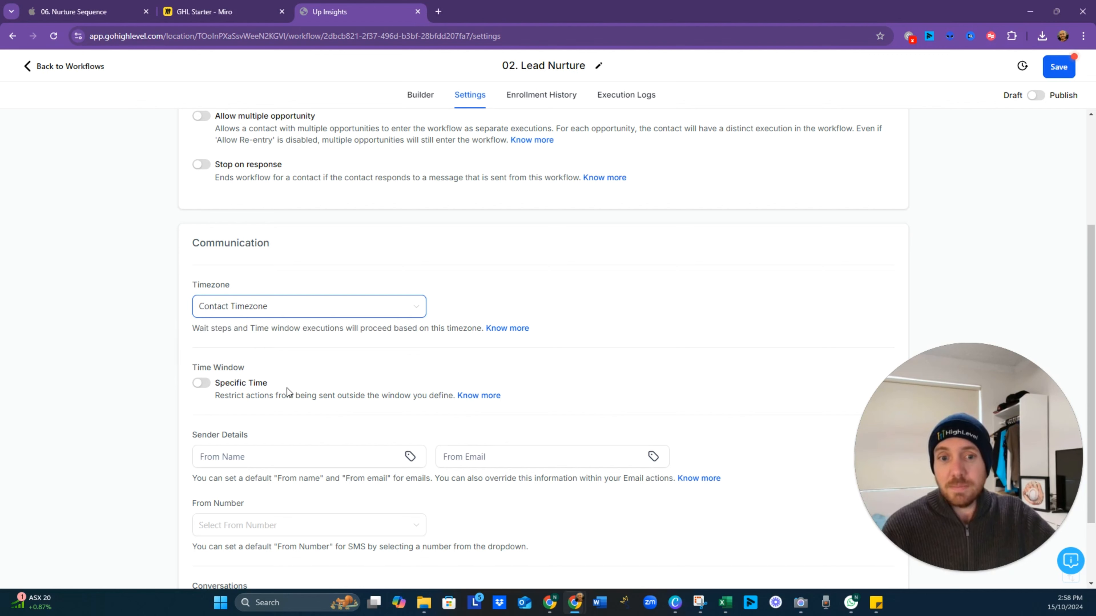
{"action": "right_click", "coordinate": [317, 337]}
Turn on the Specific Time window for the workflow and set its end time to 8:00 PM.
{"action": "left_click", "coordinate": [197, 398]}
{"action": "left_click", "coordinate": [208, 383]}
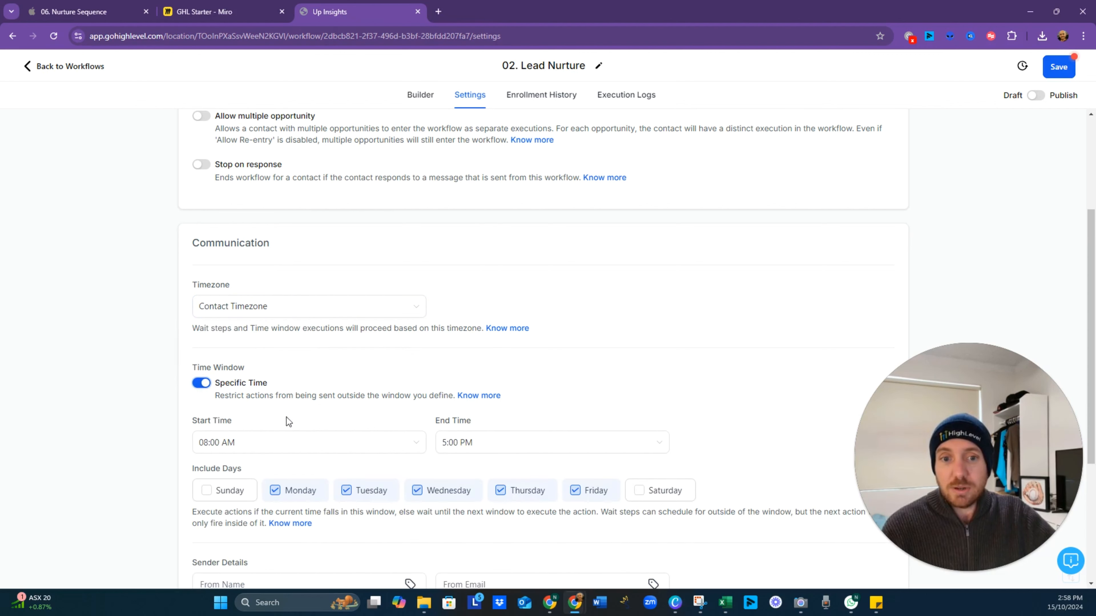
{"action": "scroll", "coordinate": [367, 458], "scroll_direction": "down", "scroll_amount": 3}
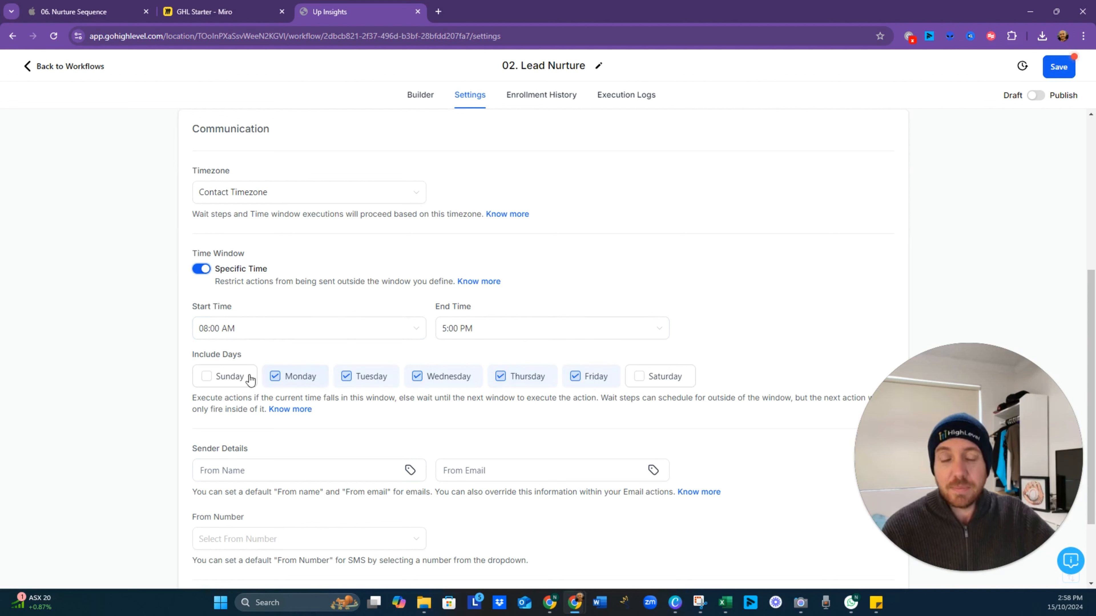
{"action": "left_click", "coordinate": [575, 338]}
{"action": "scroll", "coordinate": [531, 466], "scroll_direction": "down", "scroll_amount": 5}
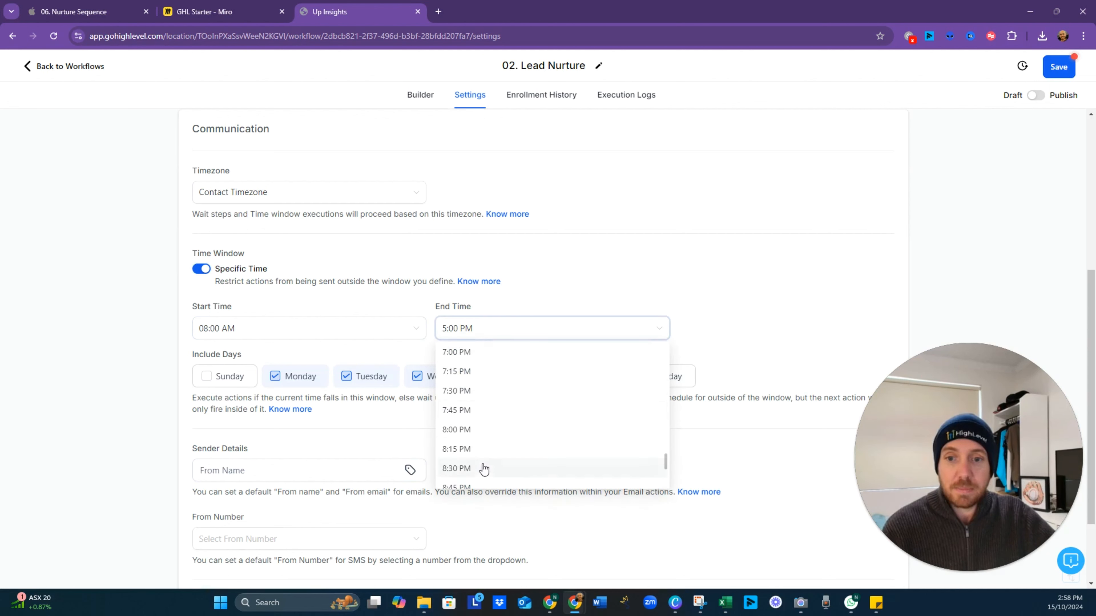
{"action": "left_click", "coordinate": [475, 431]}
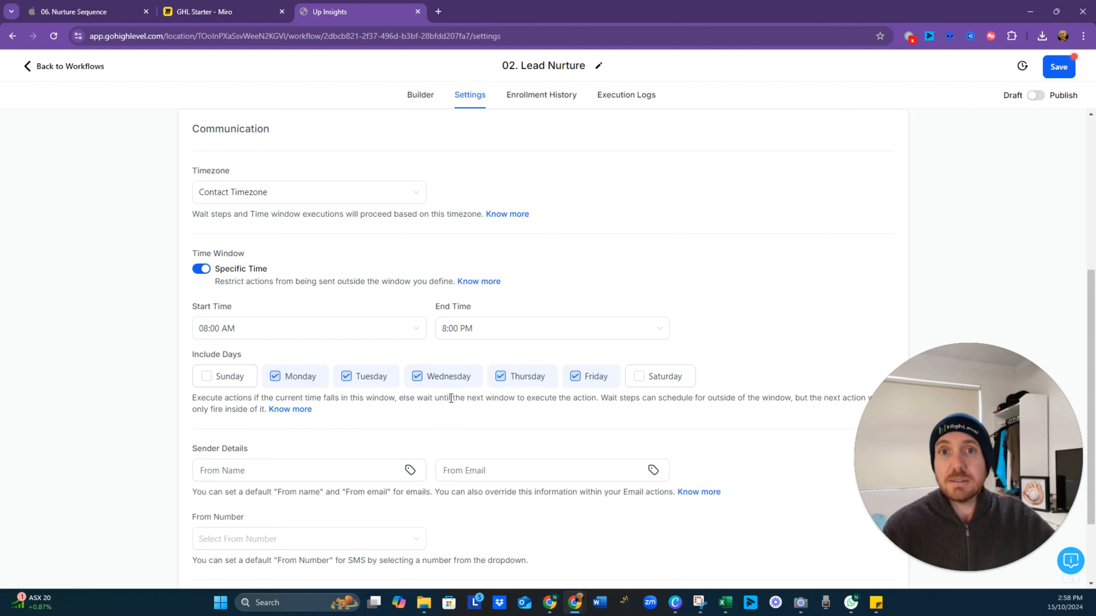
Turn on Mark as read for the workflow's conversations and save the workflow.
{"action": "scroll", "coordinate": [483, 409], "scroll_direction": "down", "scroll_amount": 3}
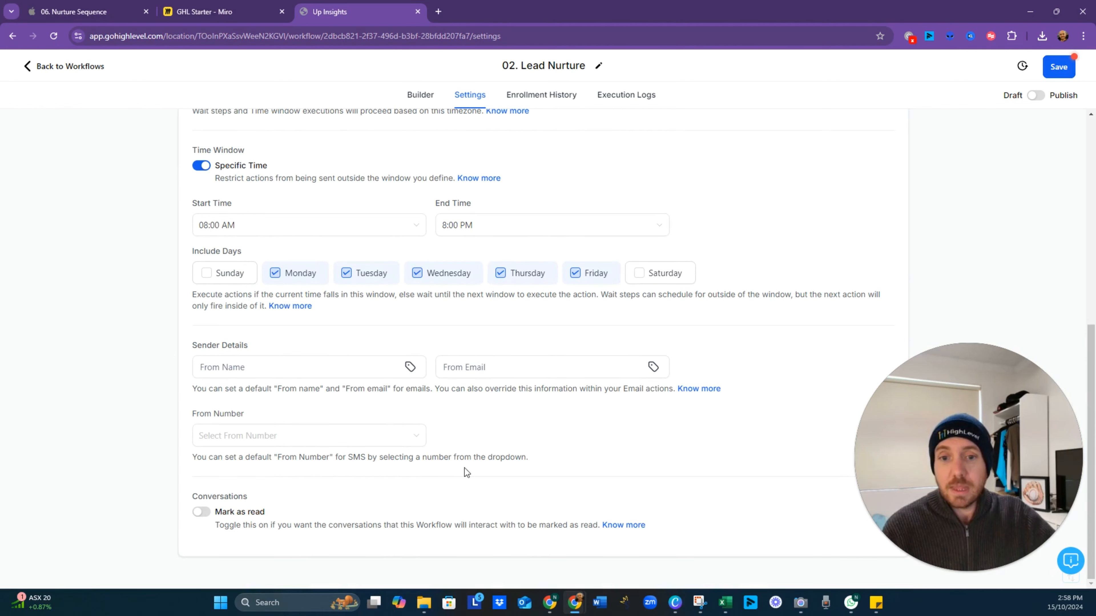
{"action": "left_click", "coordinate": [203, 366]}
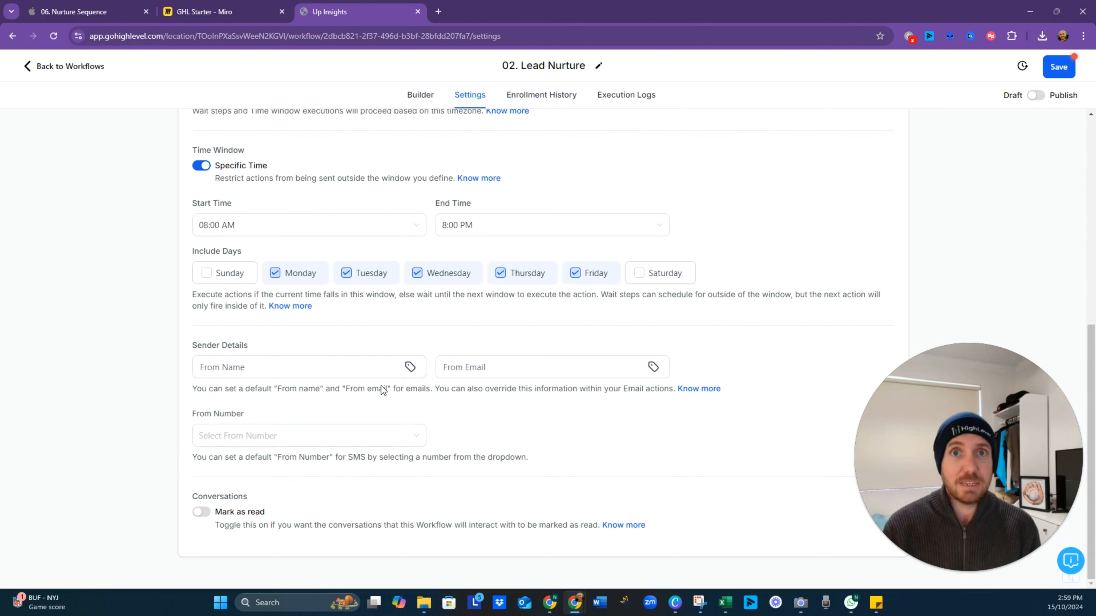
{"action": "left_click", "coordinate": [202, 513]}
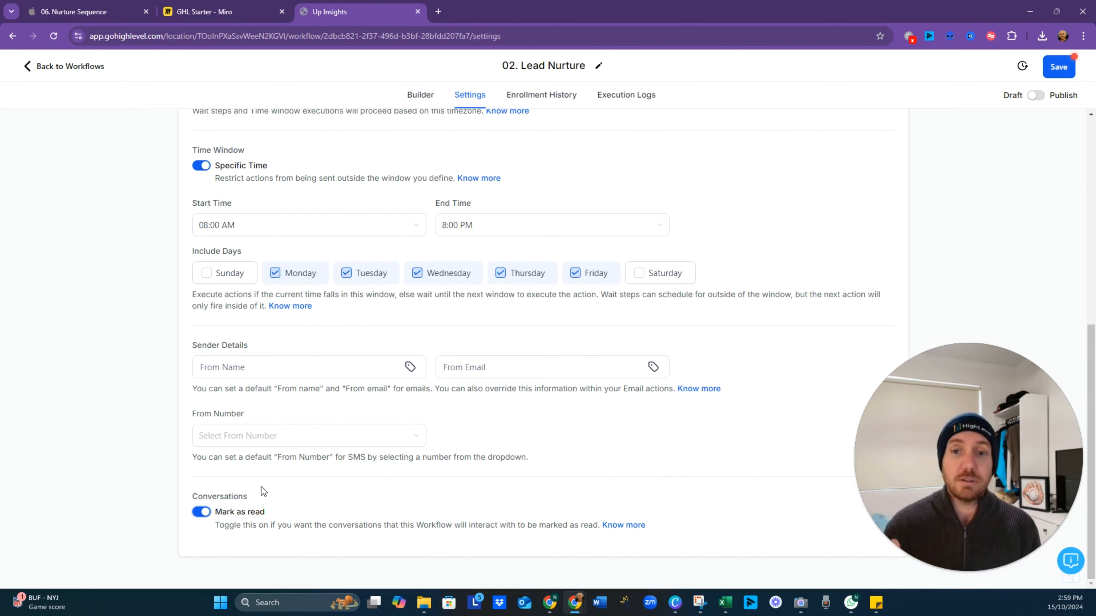
{"action": "mouse_move", "coordinate": [1010, 515]}
{"action": "left_mouse_down"}
{"action": "mouse_move", "coordinate": [909, 515]}
{"action": "mouse_move", "coordinate": [1010, 515]}
{"action": "left_mouse_up"}
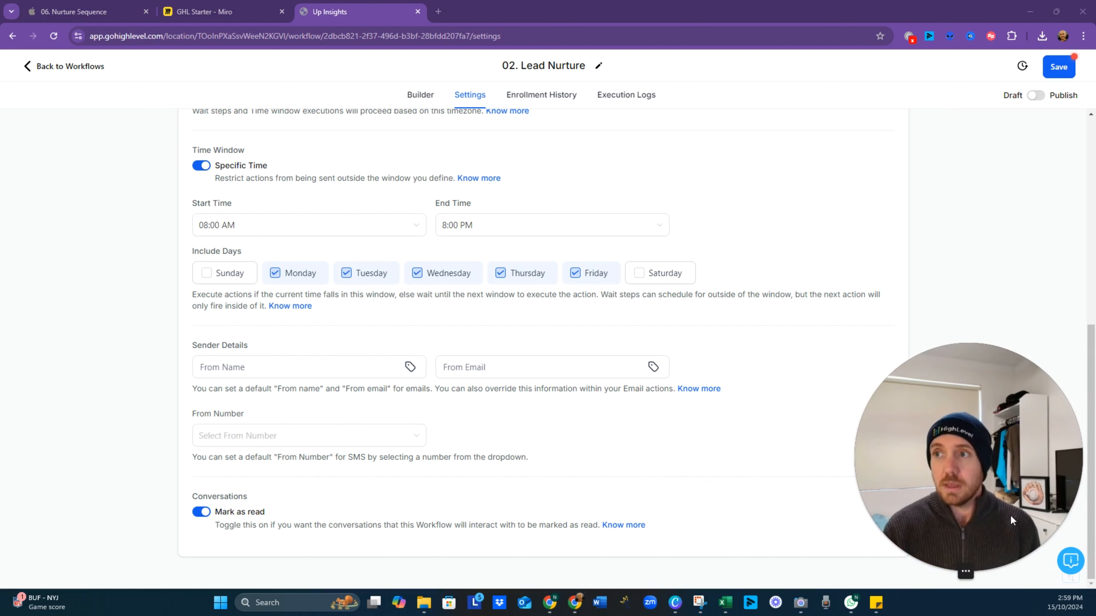
{"action": "scroll", "coordinate": [658, 324], "scroll_direction": "up", "scroll_amount": 9}
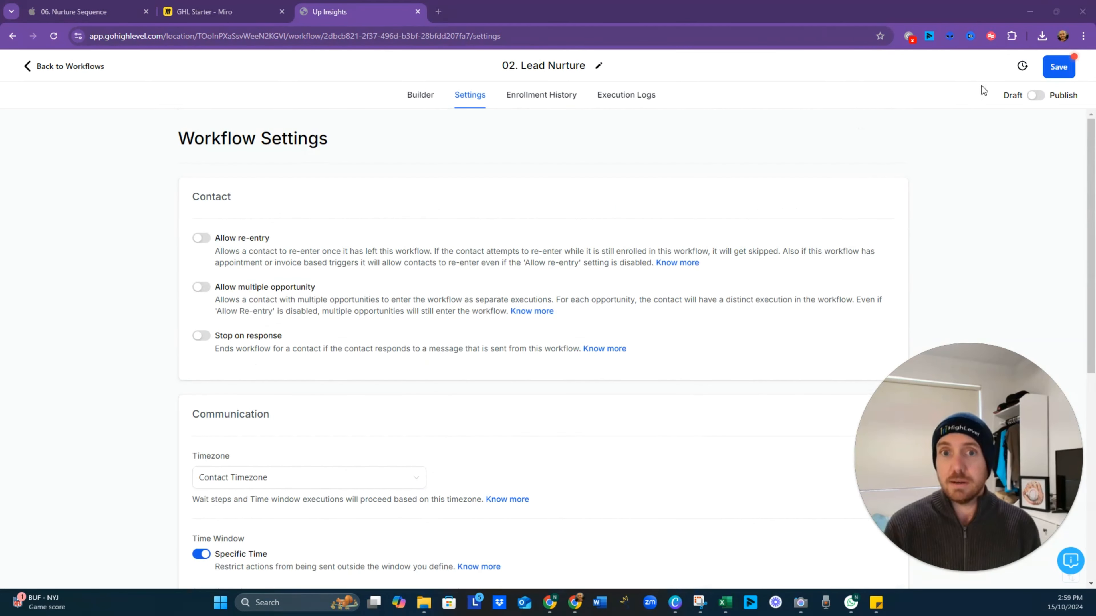
{"action": "left_click", "coordinate": [1059, 66]}
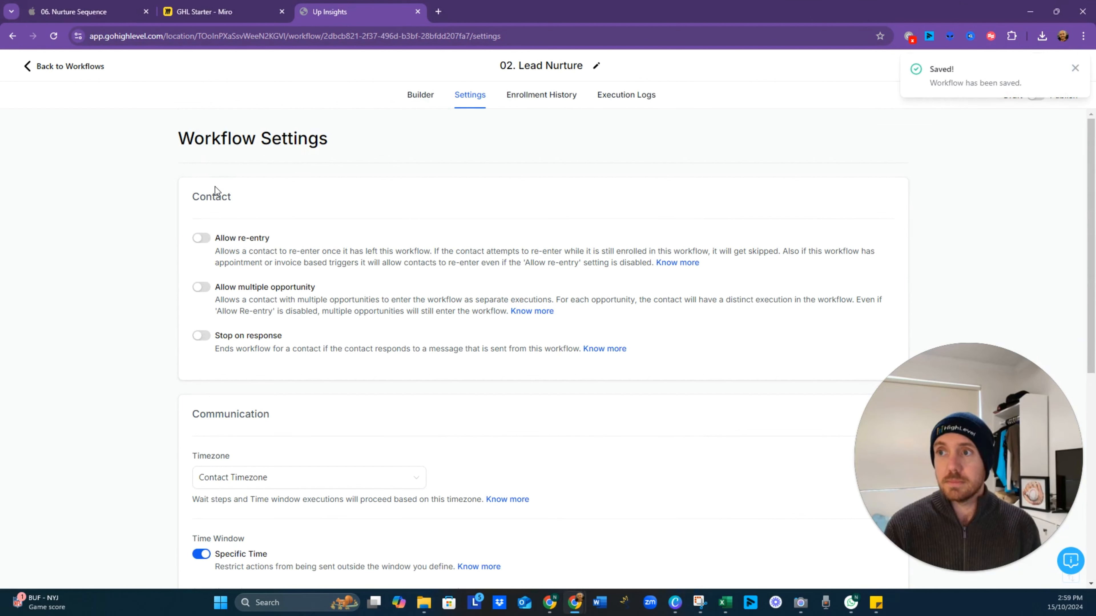
Return to the workflow builder and examine the Email 1 action's sender, subject, template and message fields.
{"action": "left_click", "coordinate": [415, 98]}
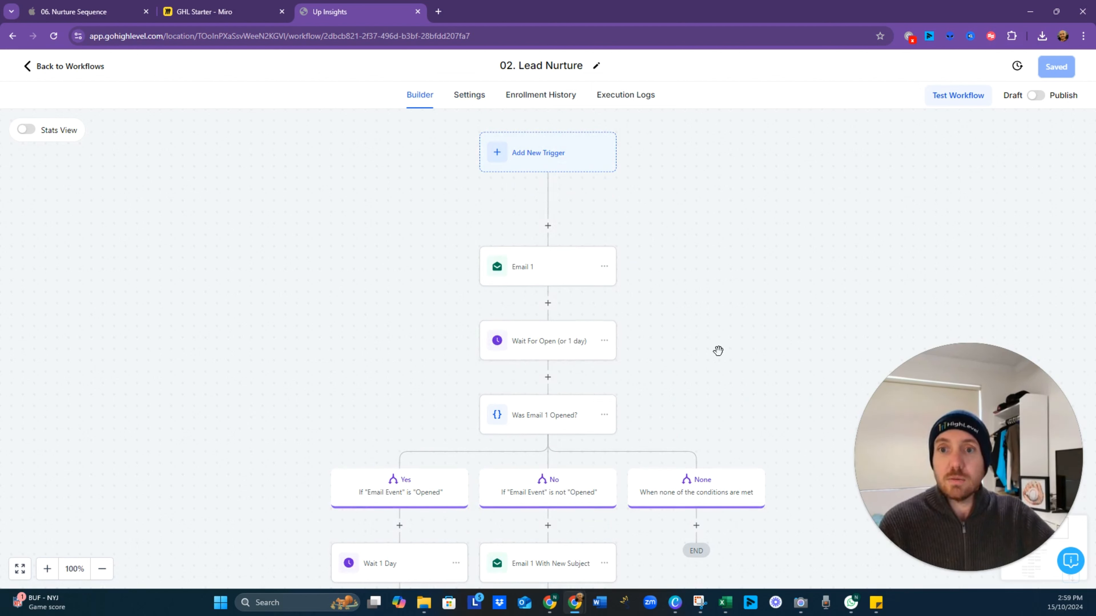
{"action": "left_click", "coordinate": [565, 277]}
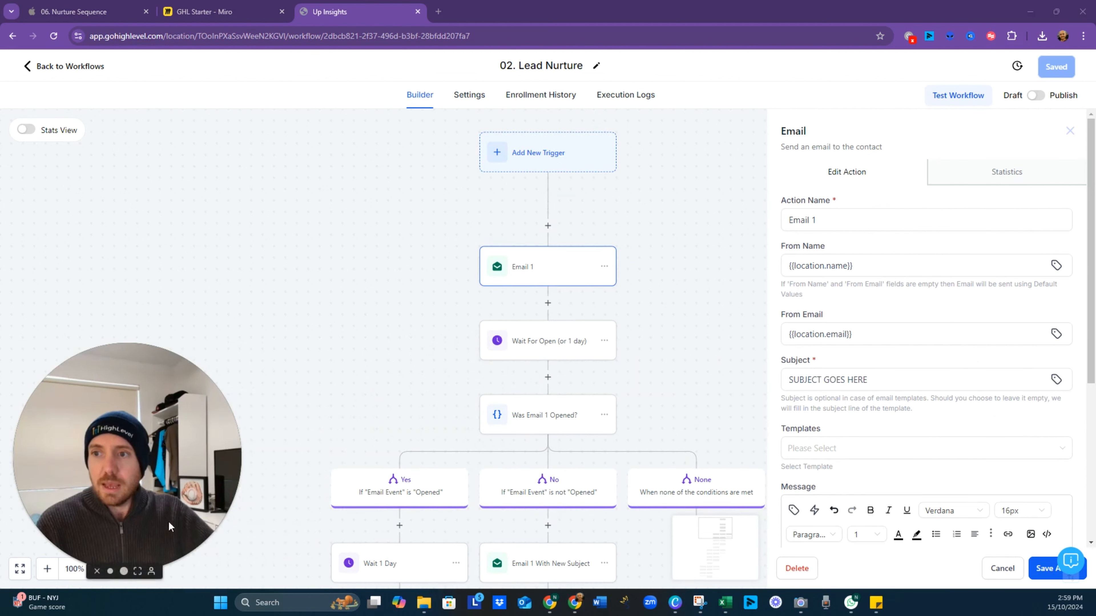
{"action": "left_click", "coordinate": [825, 379]}
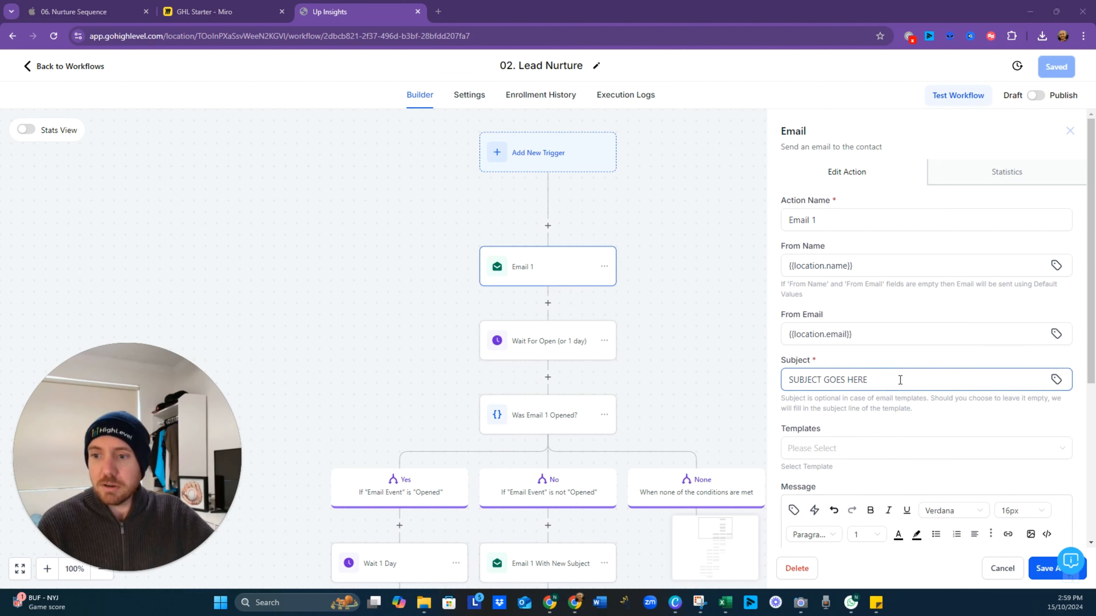
{"action": "scroll", "coordinate": [900, 380], "scroll_direction": "down", "scroll_amount": 4}
{"action": "left_click", "coordinate": [799, 447]}
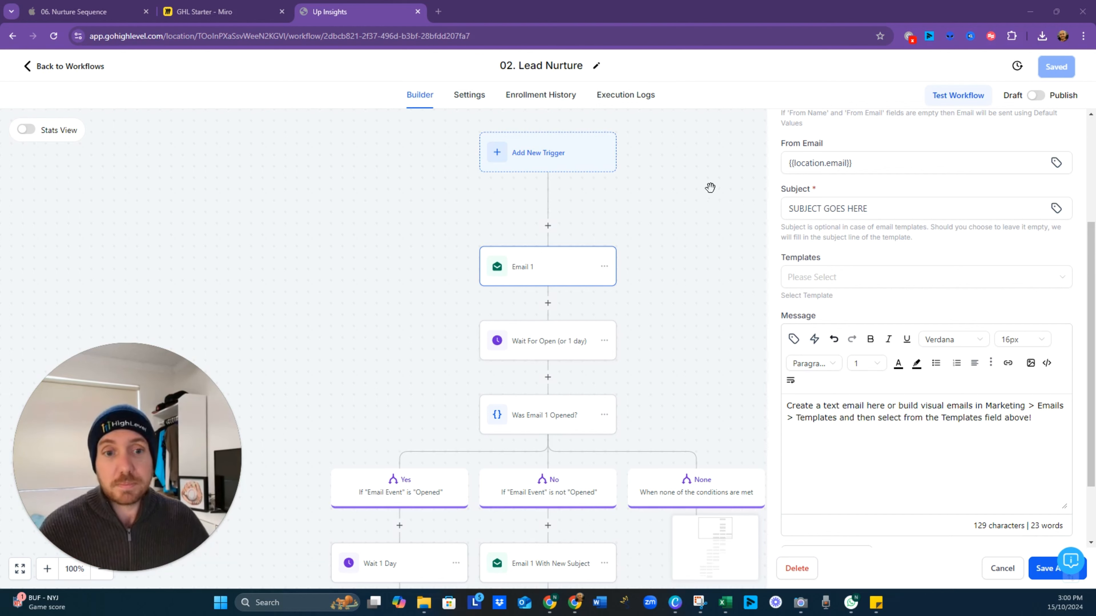
Switch to the Keynote presentation and advance the 5-Step Email Sequence slides to the purpose of Email 1.
{"action": "left_click", "coordinate": [107, 17]}
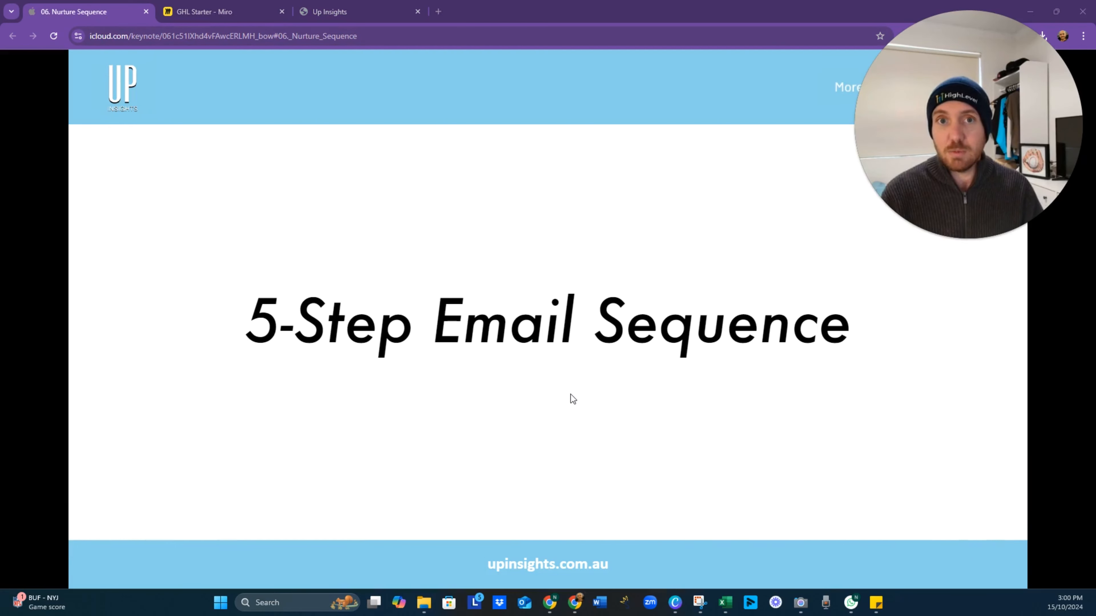
{"action": "key", "text": "Right"}
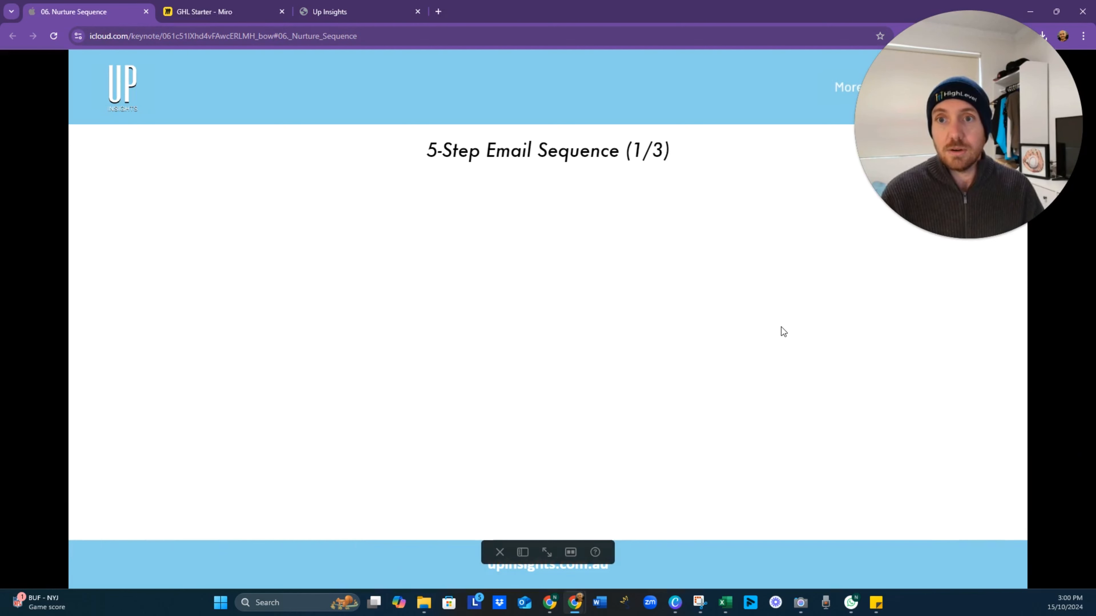
{"action": "left_click", "coordinate": [781, 327]}
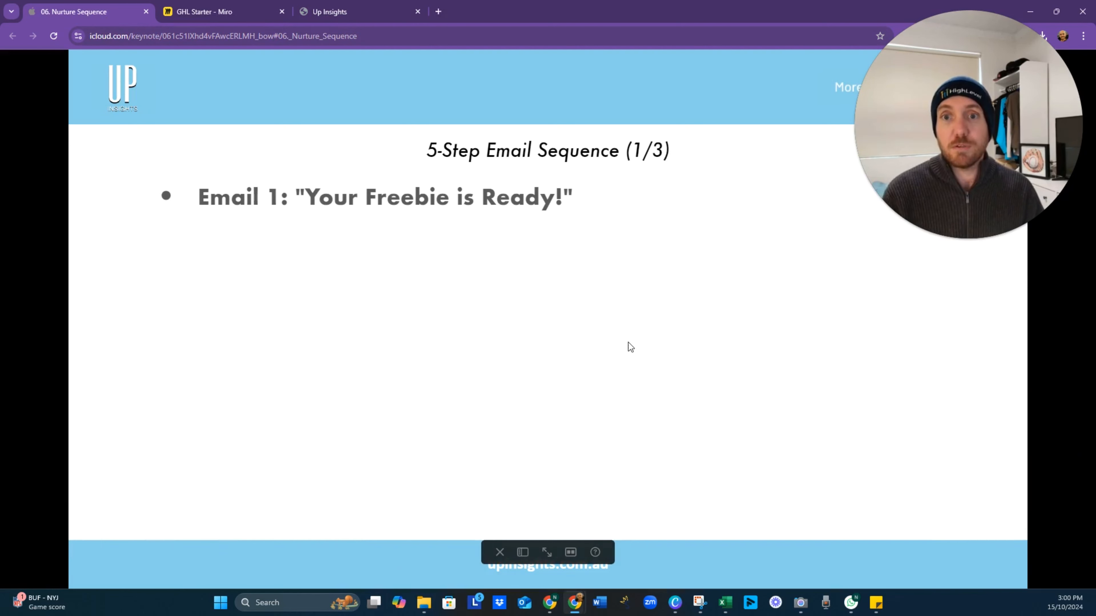
{"action": "key", "text": "Right"}
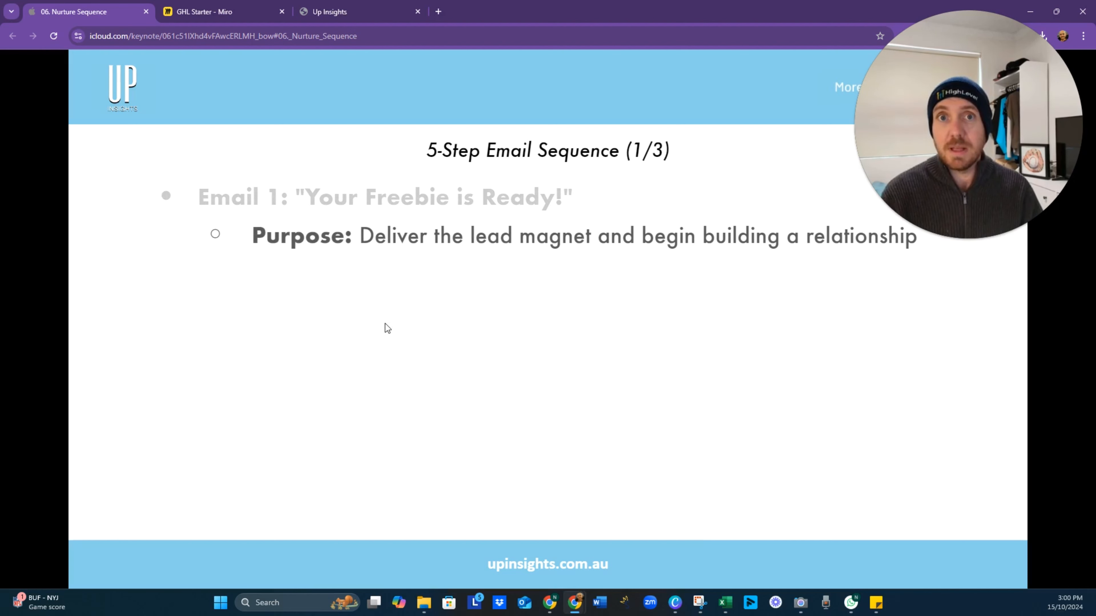
Switch back to HighLevel and open the Email With Lead Magnet action in the "01.Lead Magnet Delivery" workflow.
{"action": "left_click", "coordinate": [341, 12]}
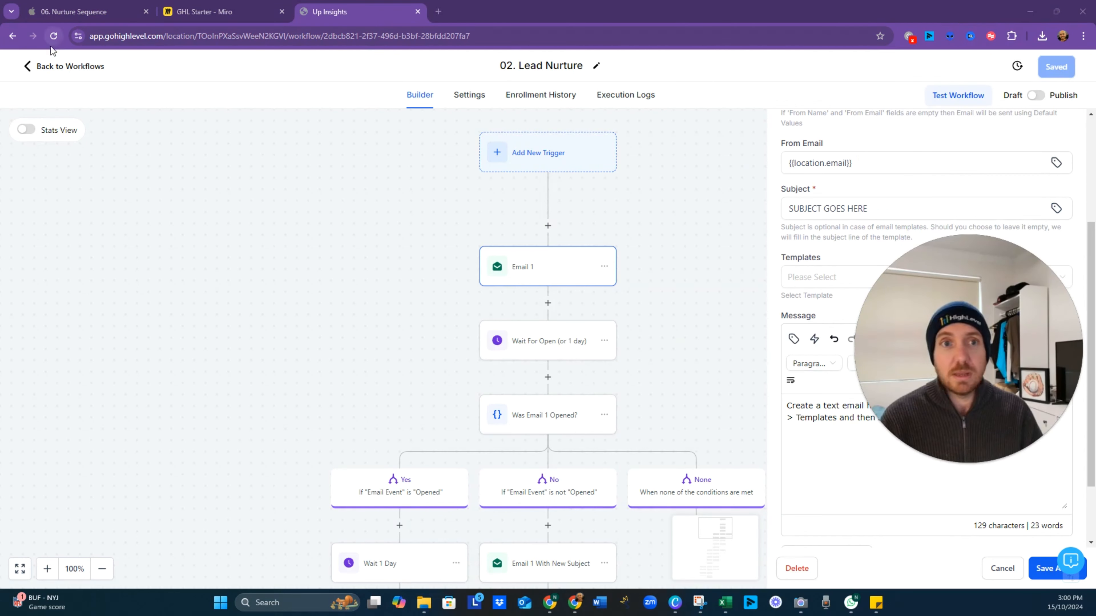
{"action": "left_click", "coordinate": [48, 66]}
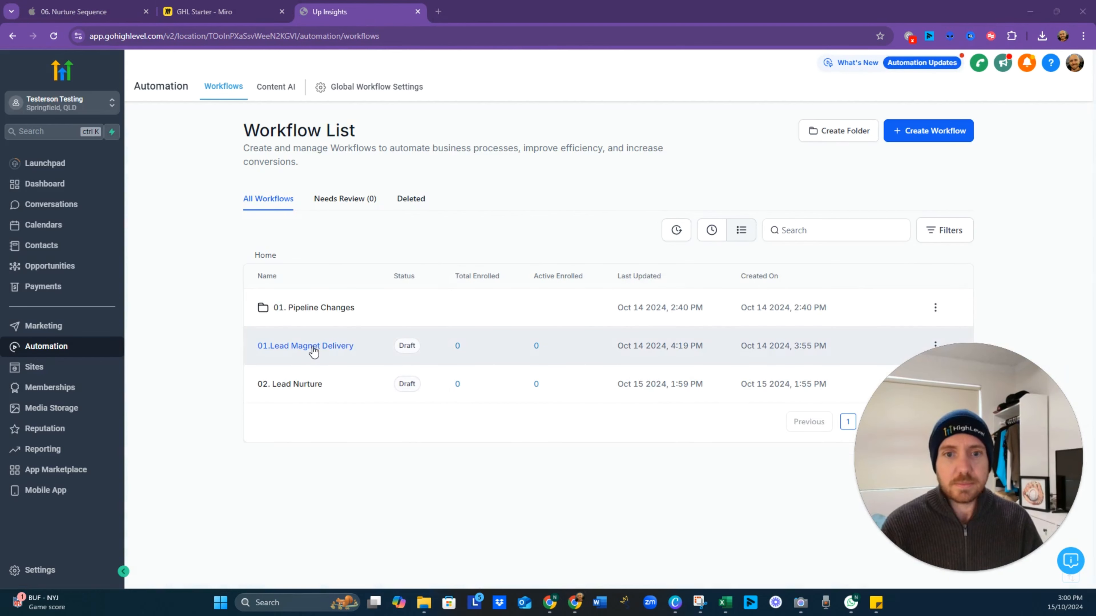
{"action": "left_click", "coordinate": [313, 350]}
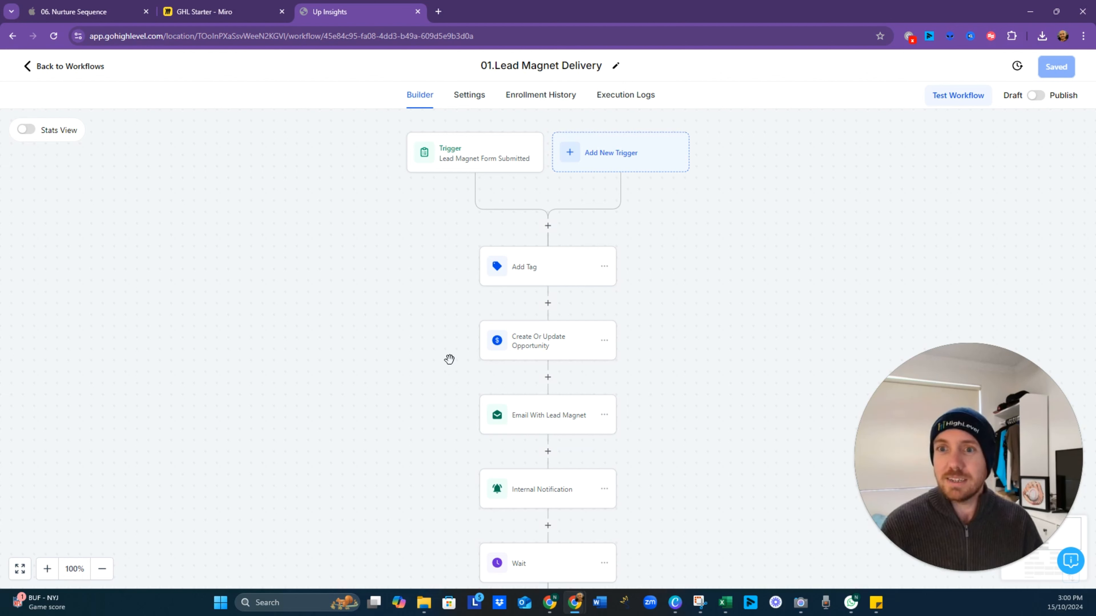
{"action": "left_click", "coordinate": [552, 416]}
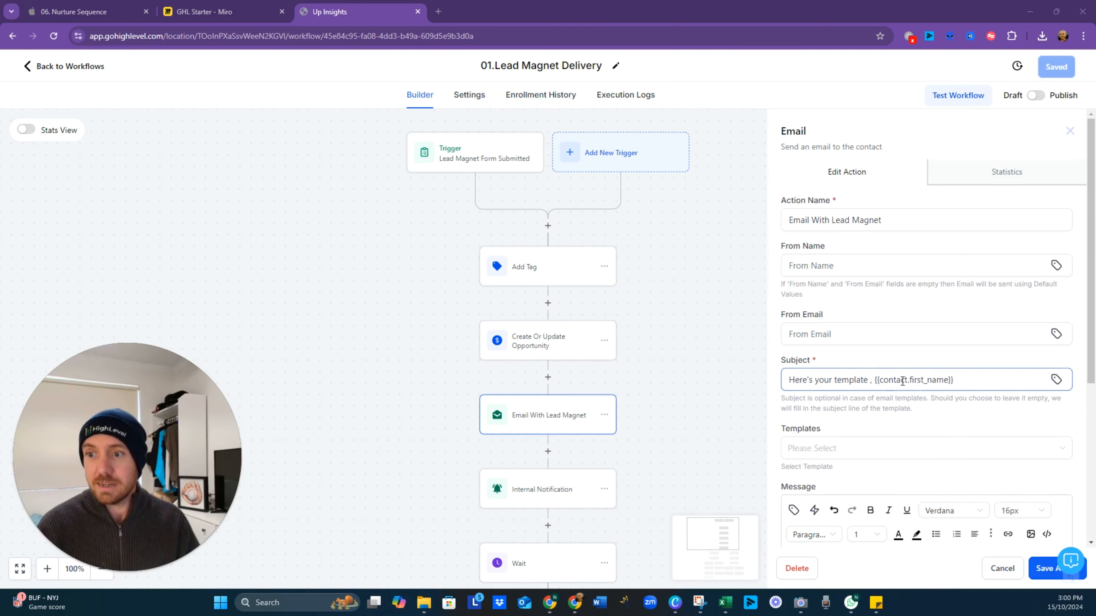
Read the Email 1 focus point in the Keynote presentation, and compare it with the lead magnet email's subject and message in HighLevel.
{"action": "left_click", "coordinate": [104, 12]}
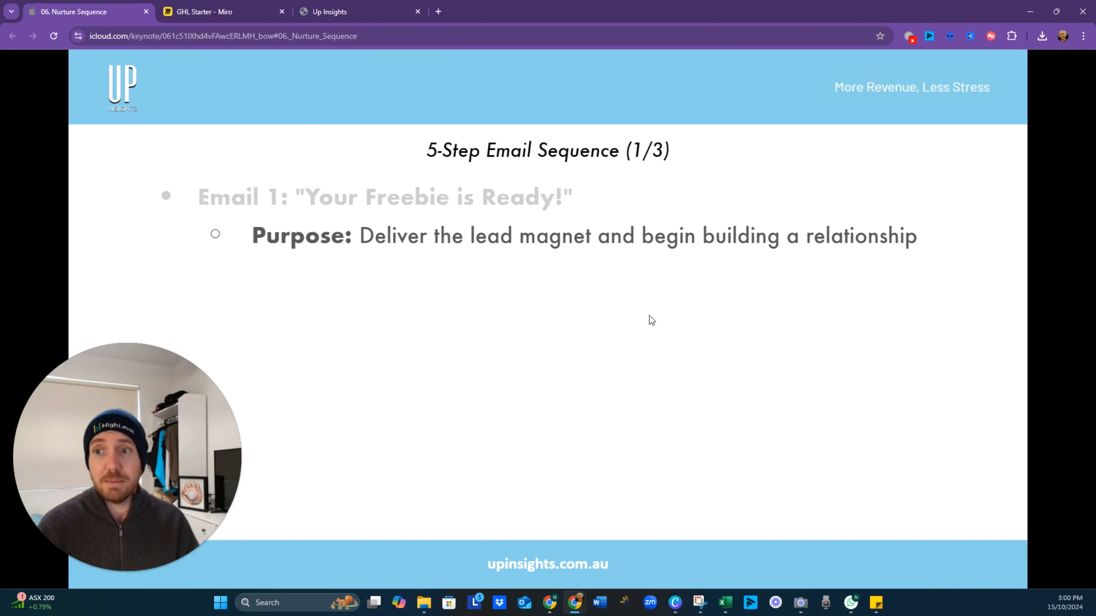
{"action": "left_click", "coordinate": [557, 315]}
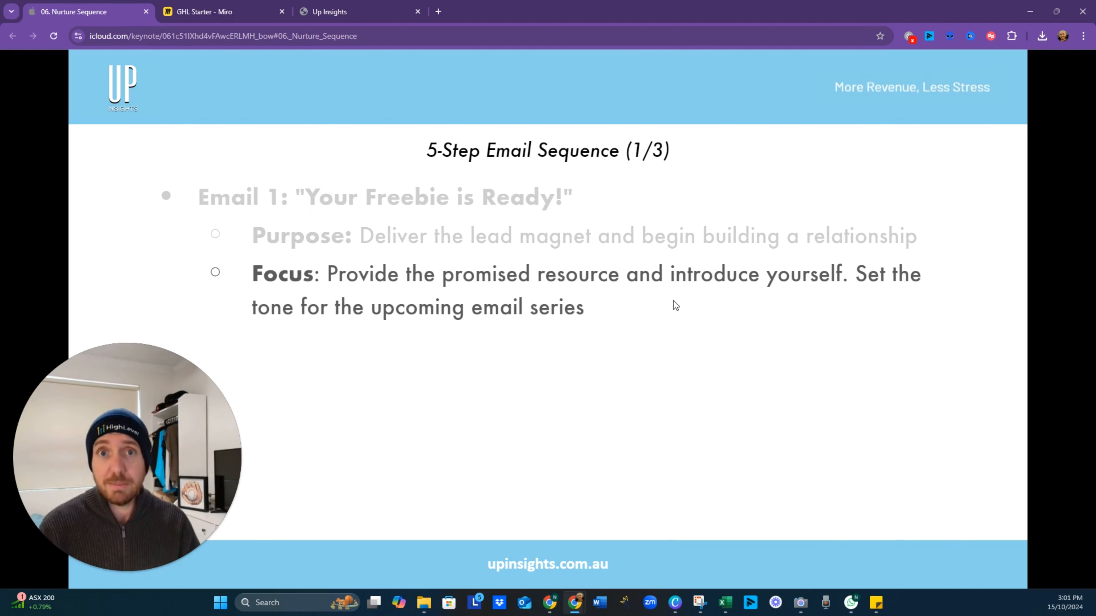
{"action": "left_click", "coordinate": [349, 11]}
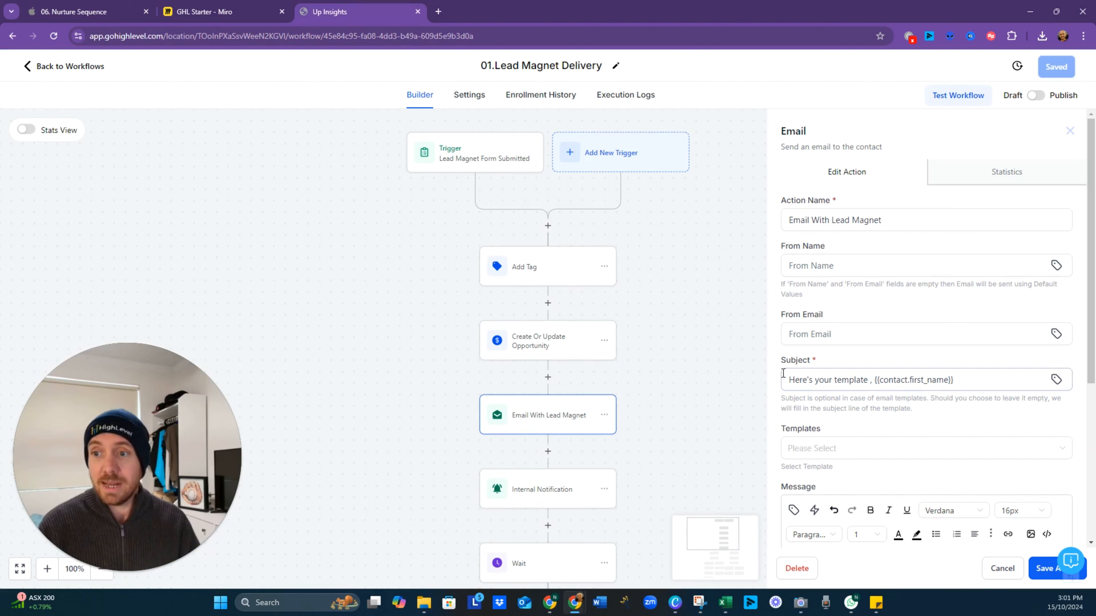
{"action": "left_click", "coordinate": [829, 378]}
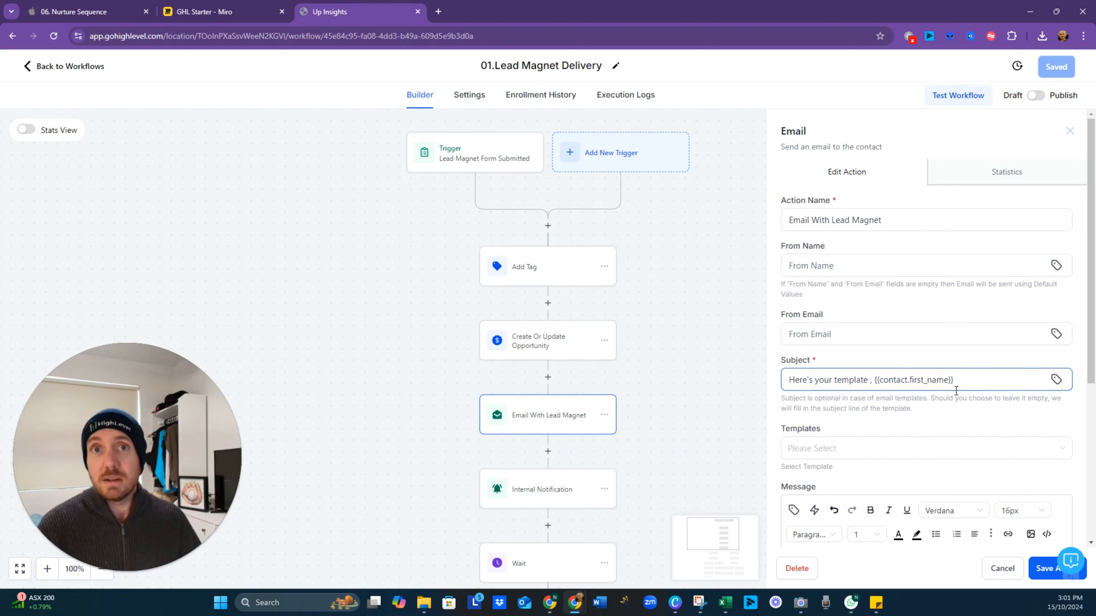
{"action": "scroll", "coordinate": [893, 408], "scroll_direction": "down", "scroll_amount": 4}
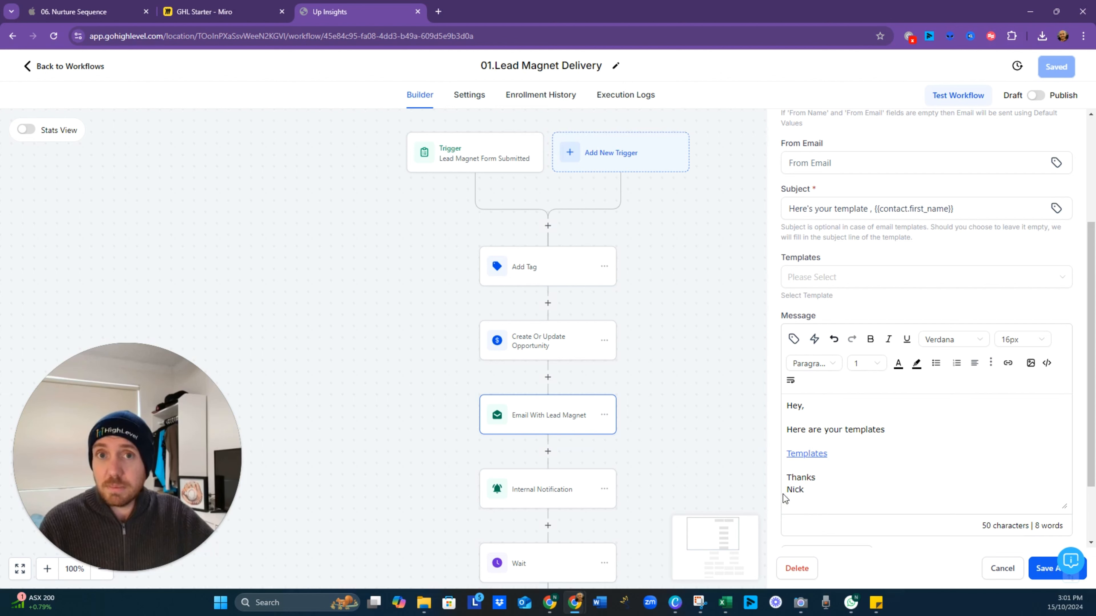
Review the lead magnet workflow's follow-up branches, including Email With Lead Magnet 2, and open the final Add to Workflow action.
{"action": "scroll", "coordinate": [695, 411], "scroll_direction": "down", "scroll_amount": 5}
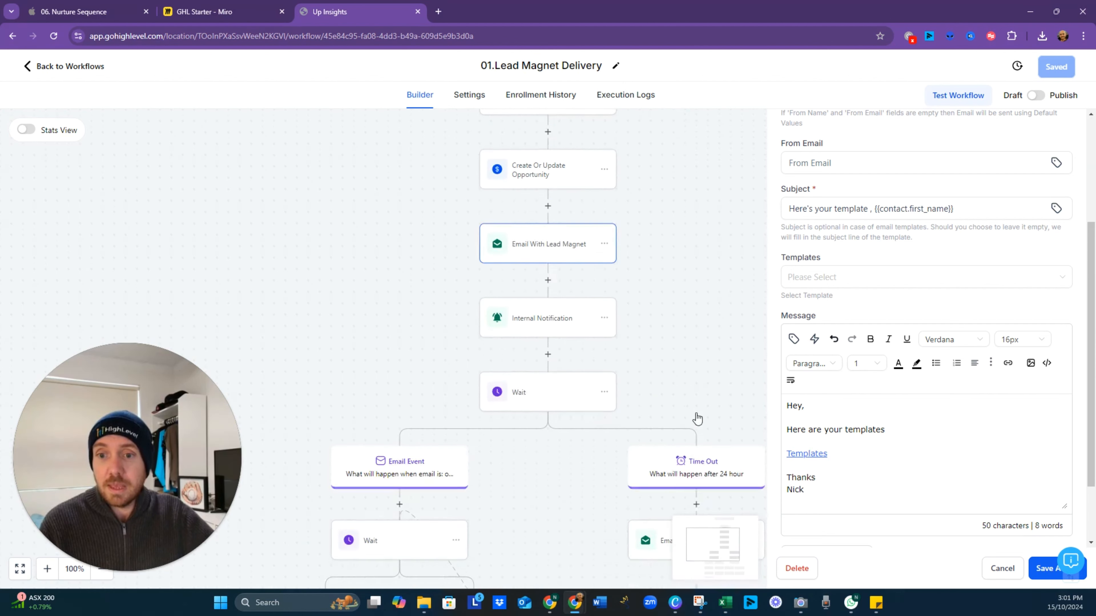
{"action": "scroll", "coordinate": [669, 419], "scroll_direction": "down", "scroll_amount": 3}
{"action": "scroll", "coordinate": [668, 419], "scroll_direction": "right", "scroll_amount": 2}
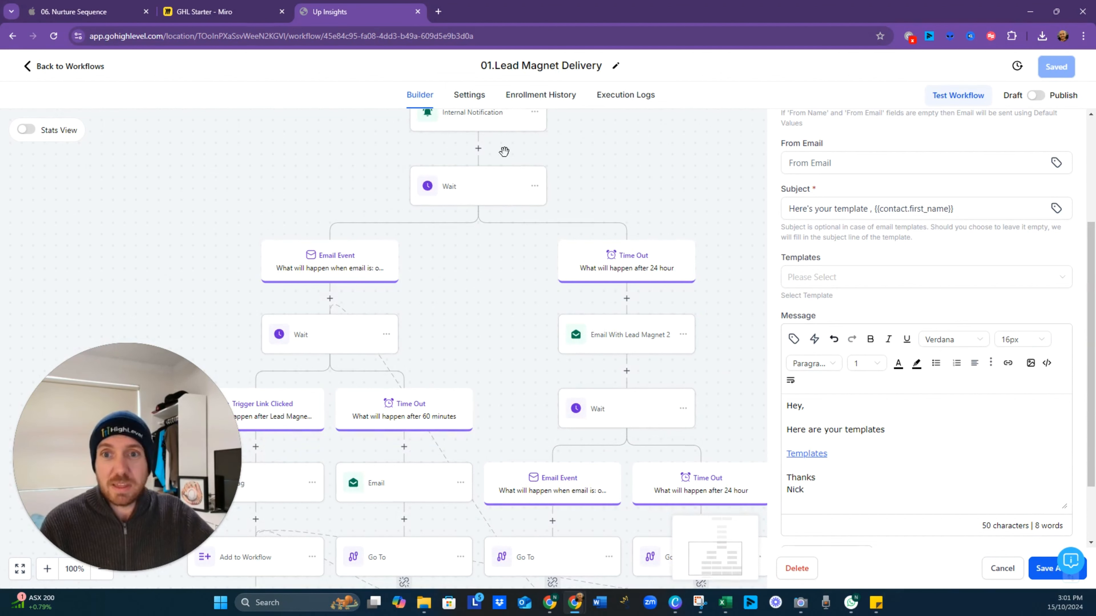
{"action": "left_click", "coordinate": [639, 346]}
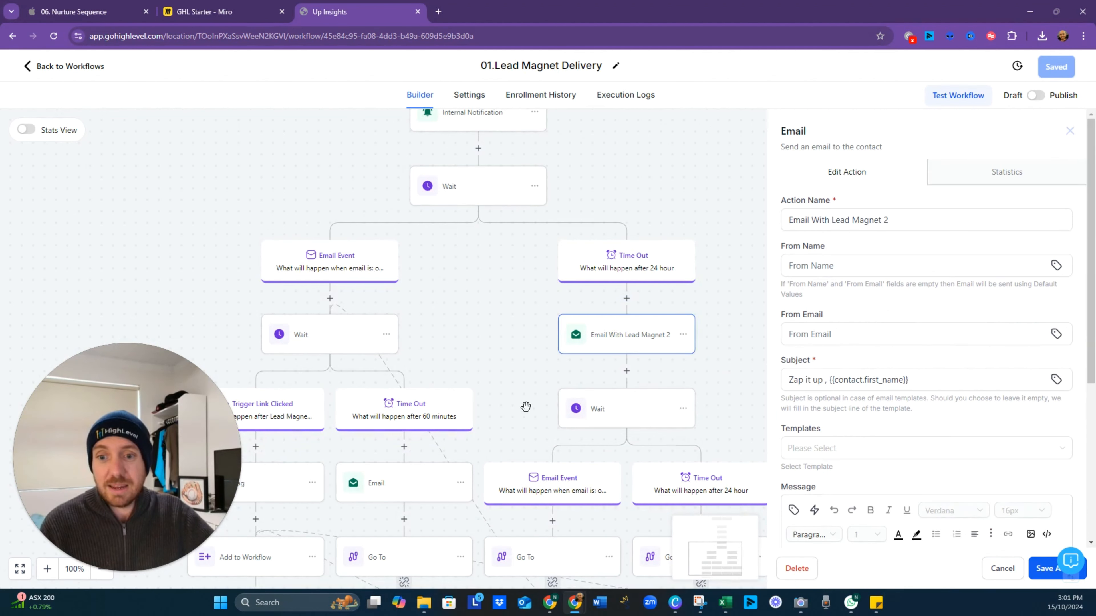
{"action": "left_click_drag", "start_coordinate": [557, 225], "coordinate": [555, 199]}
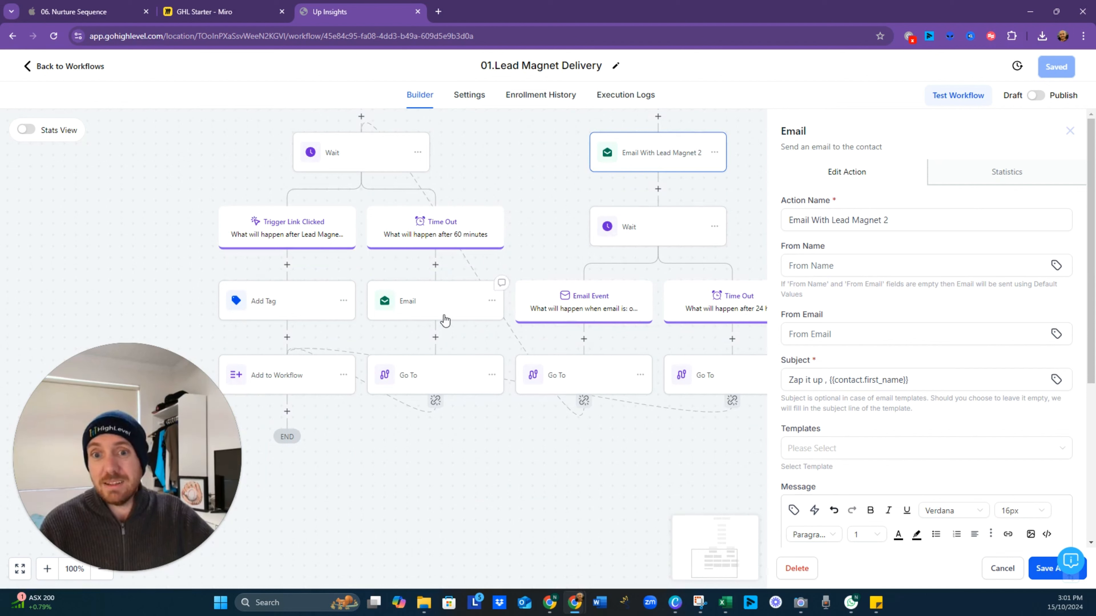
{"action": "left_click", "coordinate": [301, 384]}
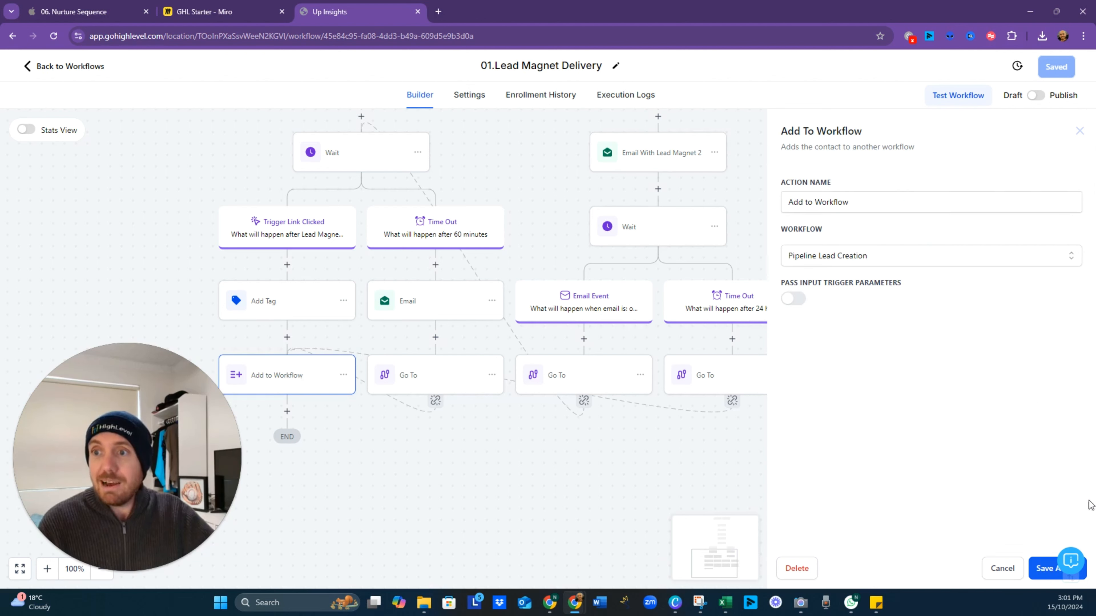
Set the Add to Workflow action's target to "02. Lead Nurture" and save both the action and the workflow.
{"action": "left_click", "coordinate": [882, 260]}
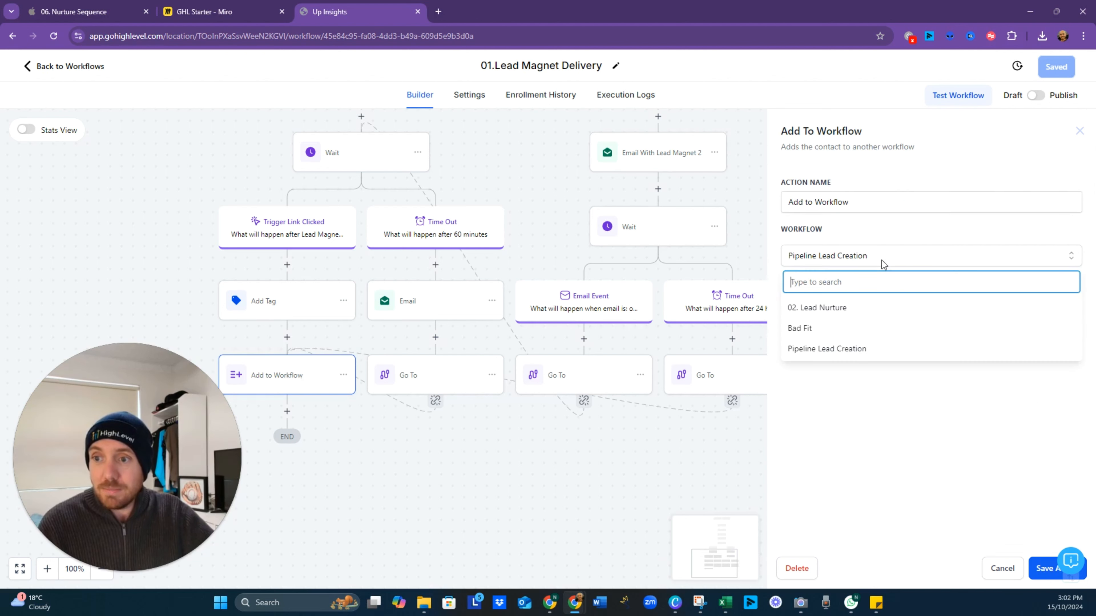
{"action": "left_click", "coordinate": [858, 312]}
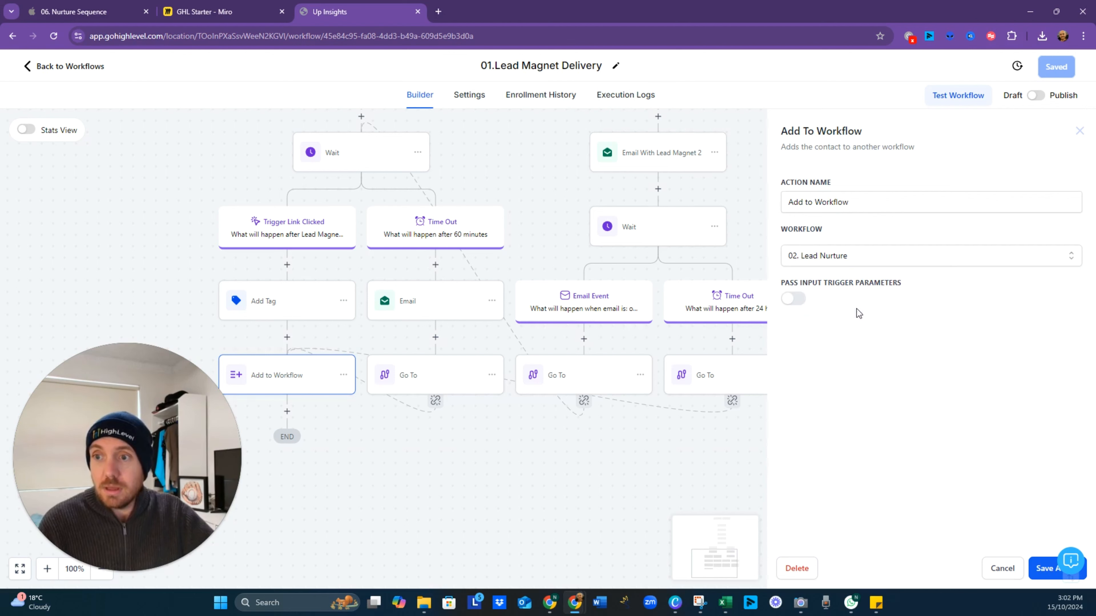
{"action": "left_click", "coordinate": [1034, 574]}
{"action": "left_click", "coordinate": [1056, 68]}
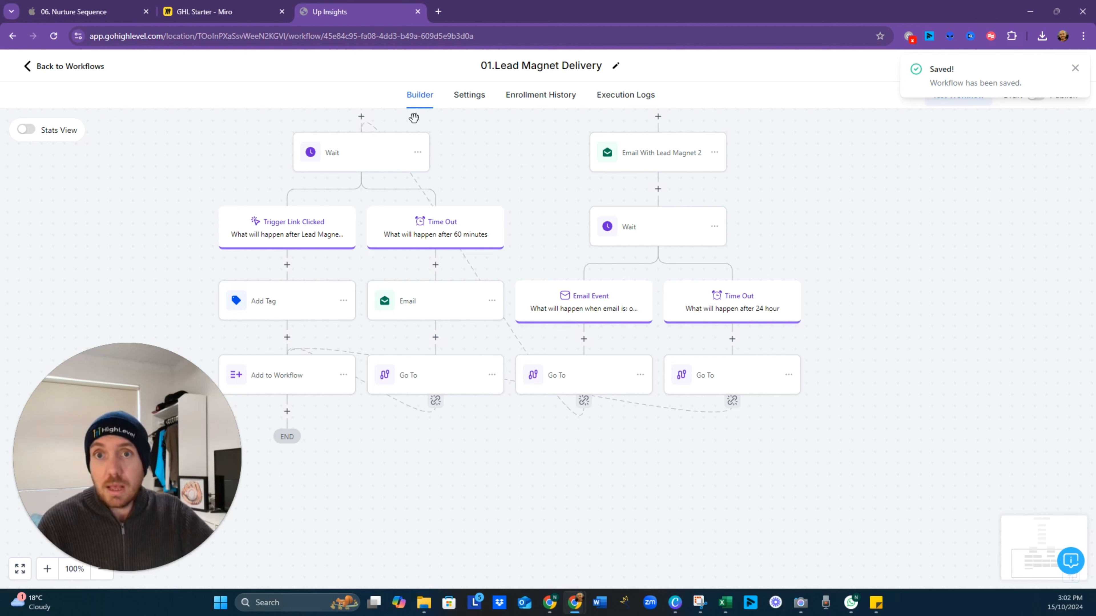
Check the Email 1 slide in Keynote, and open the "02. Lead Nurture" workflow and its first wait action in HighLevel.
{"action": "left_click", "coordinate": [127, 6]}
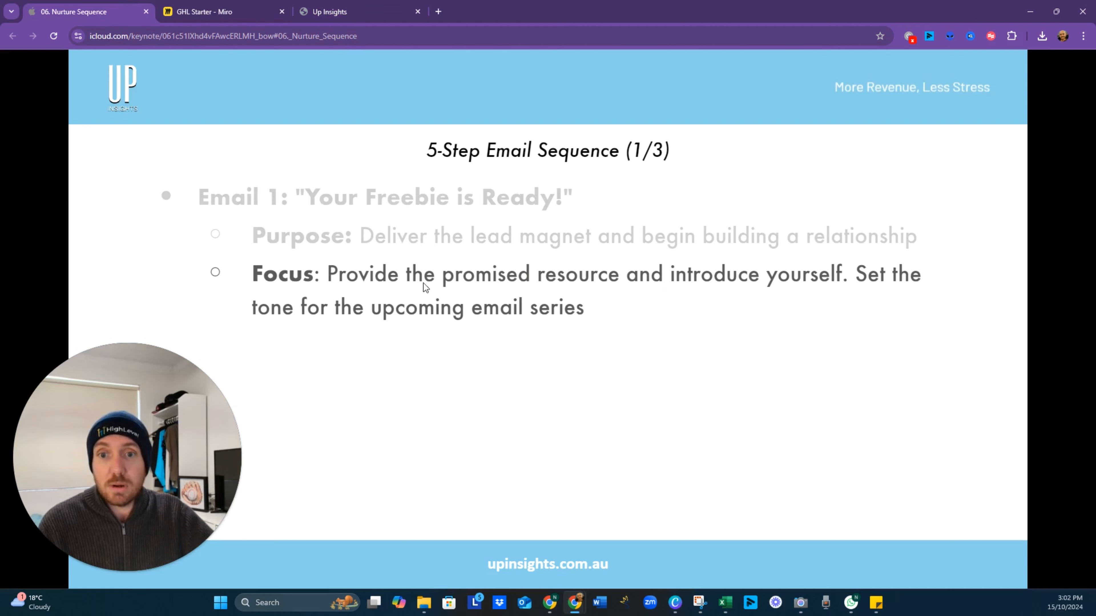
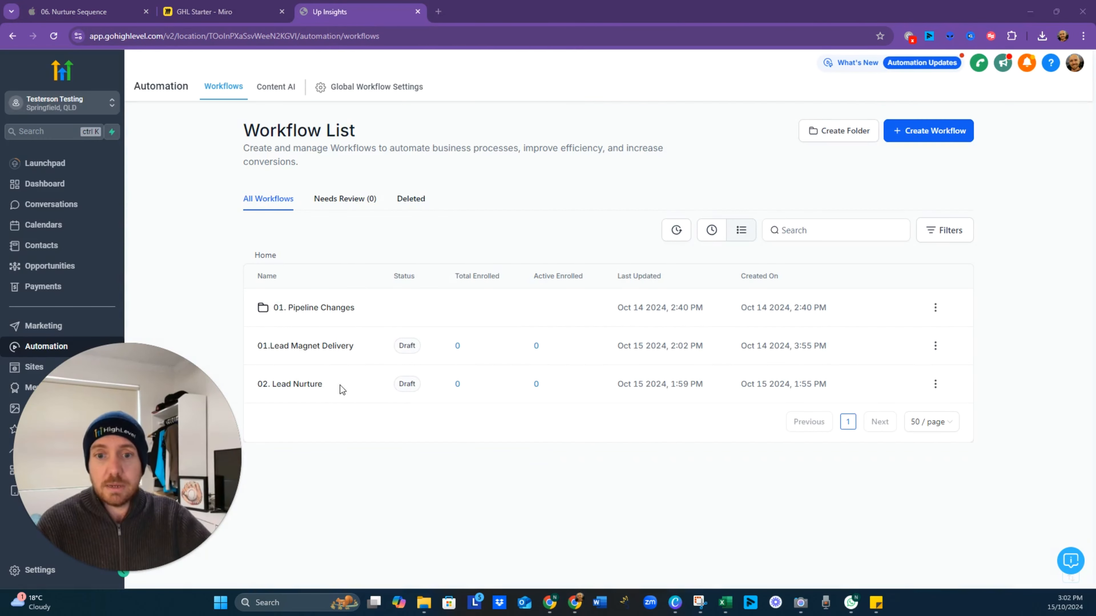
{"action": "left_click", "coordinate": [319, 389]}
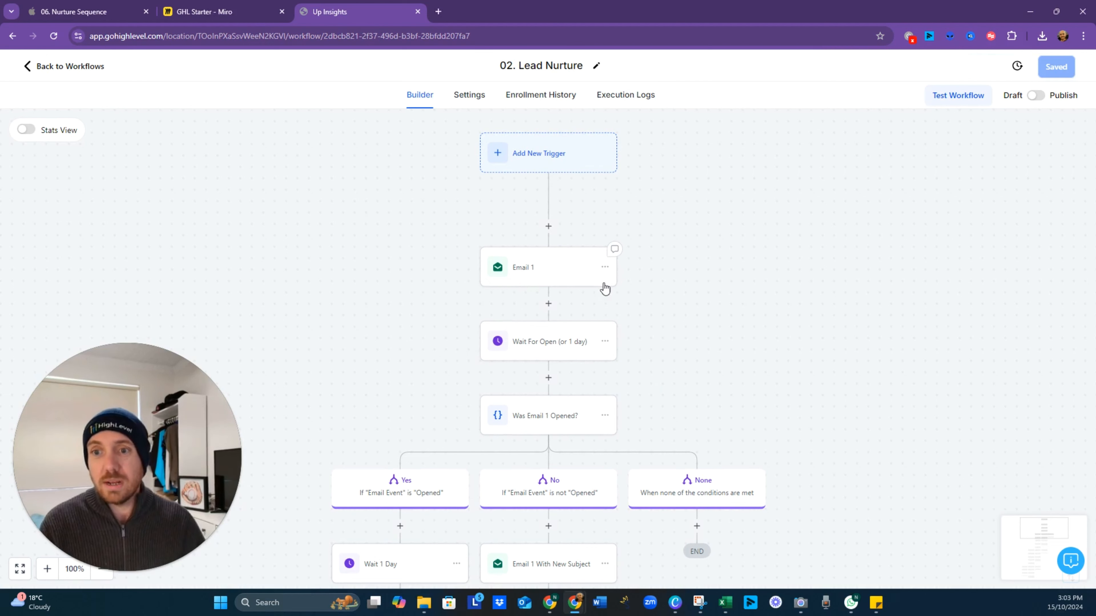
{"action": "left_click", "coordinate": [559, 342]}
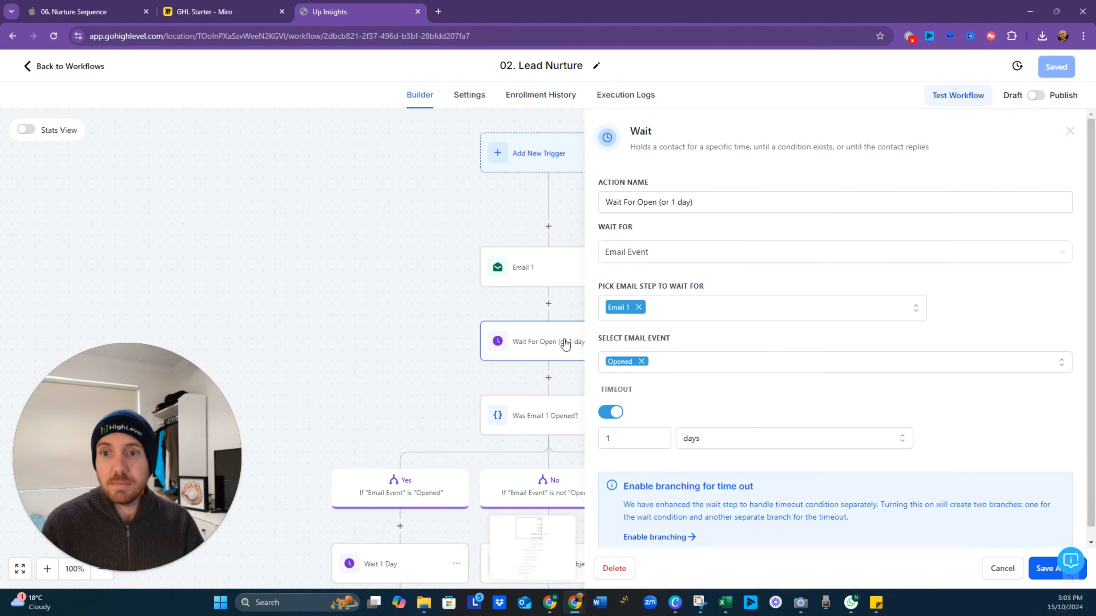
Rename the first email action to "Email 2" and set its subject to "Get the most of your templates".
{"action": "left_click", "coordinate": [544, 277]}
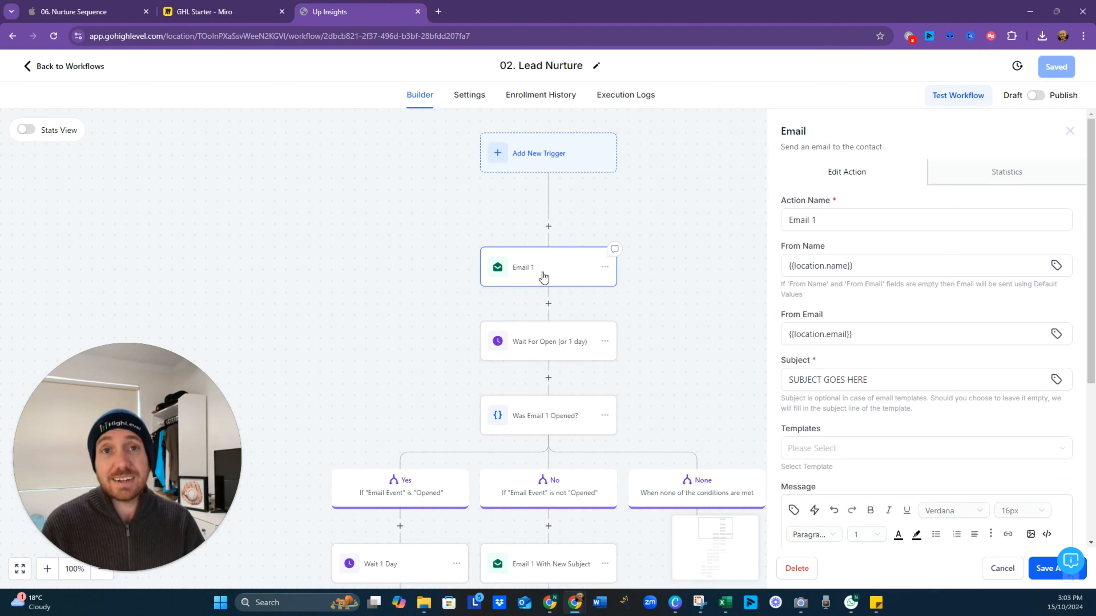
{"action": "left_click", "coordinate": [817, 220]}
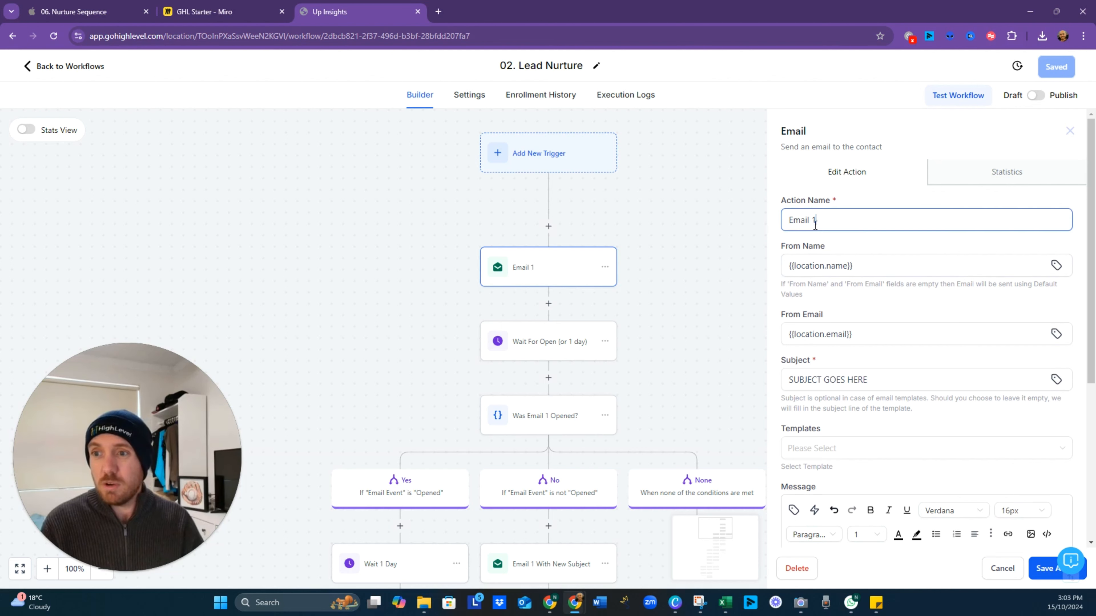
{"action": "double_click", "coordinate": [814, 220]}
{"action": "type", "text": "2"}
{"action": "triple_click", "coordinate": [831, 380]}
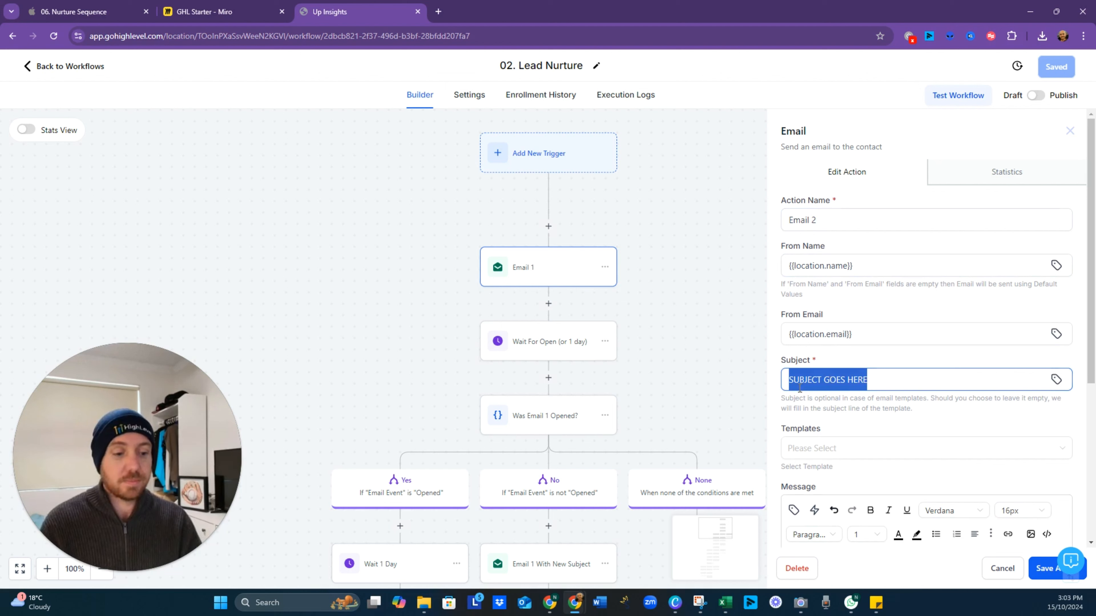
{"action": "type", "text": "Get the most "}
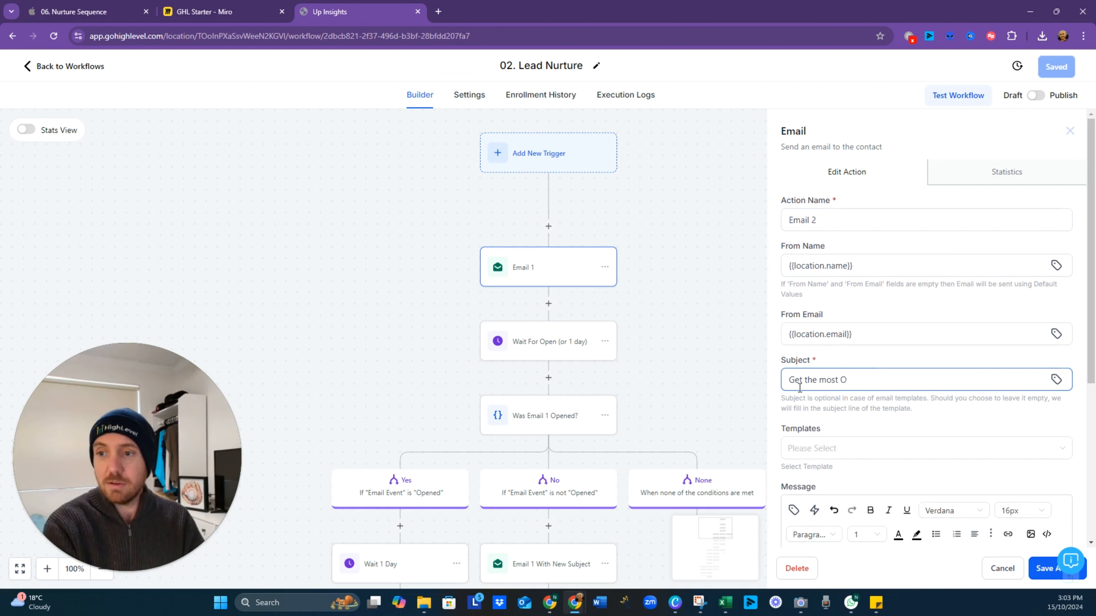
{"action": "type", "text": "of you"}
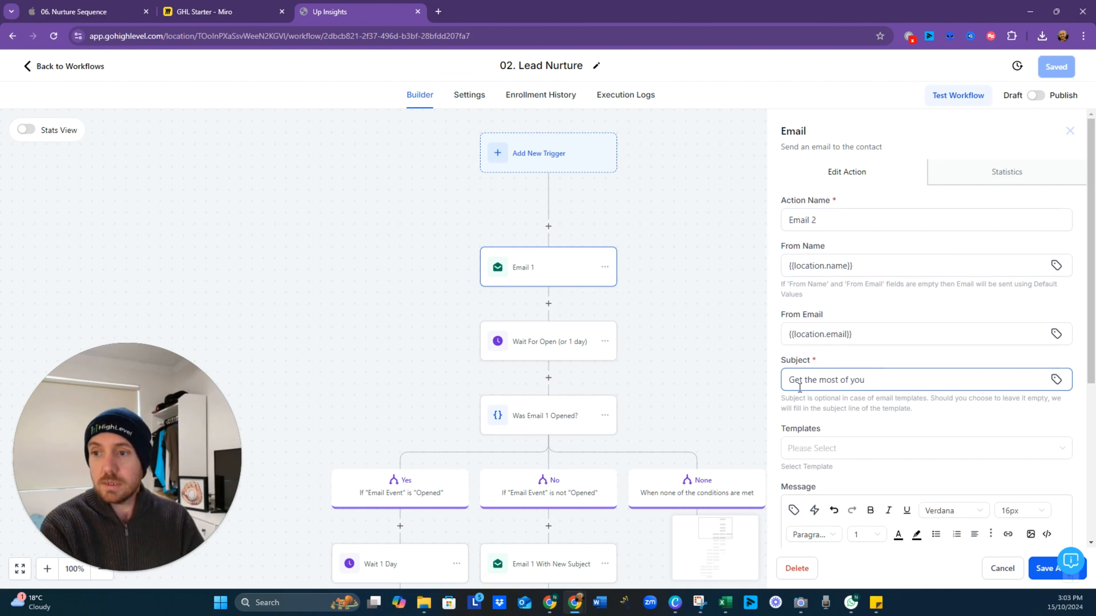
{"action": "type", "text": "r templates"}
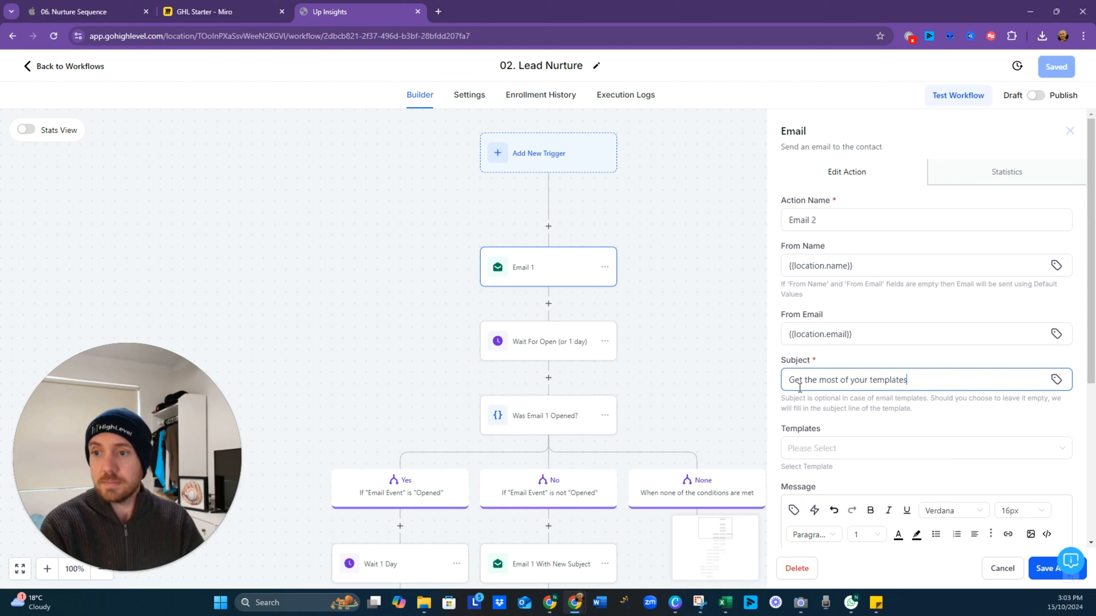
Replace the placeholder message with "Hey {{contact.first_name}}," using the contact first-name value, followed by "Here is a video on how to use your templates".
{"action": "scroll", "coordinate": [799, 388], "scroll_direction": "down", "scroll_amount": 3}
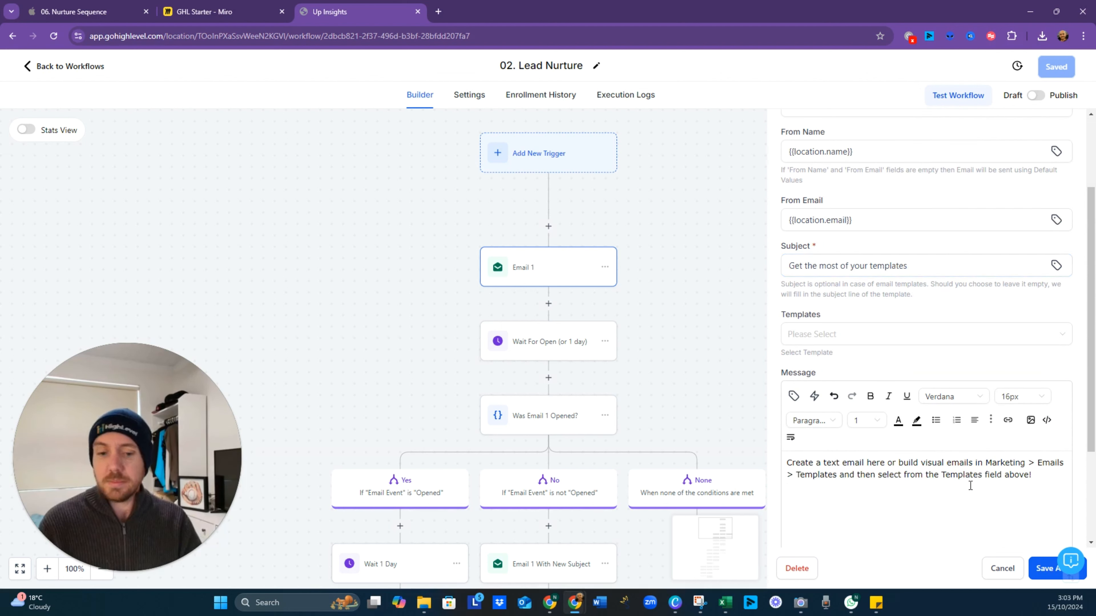
{"action": "key", "text": "ctrl+a"}
{"action": "type", "text": "Hey"}
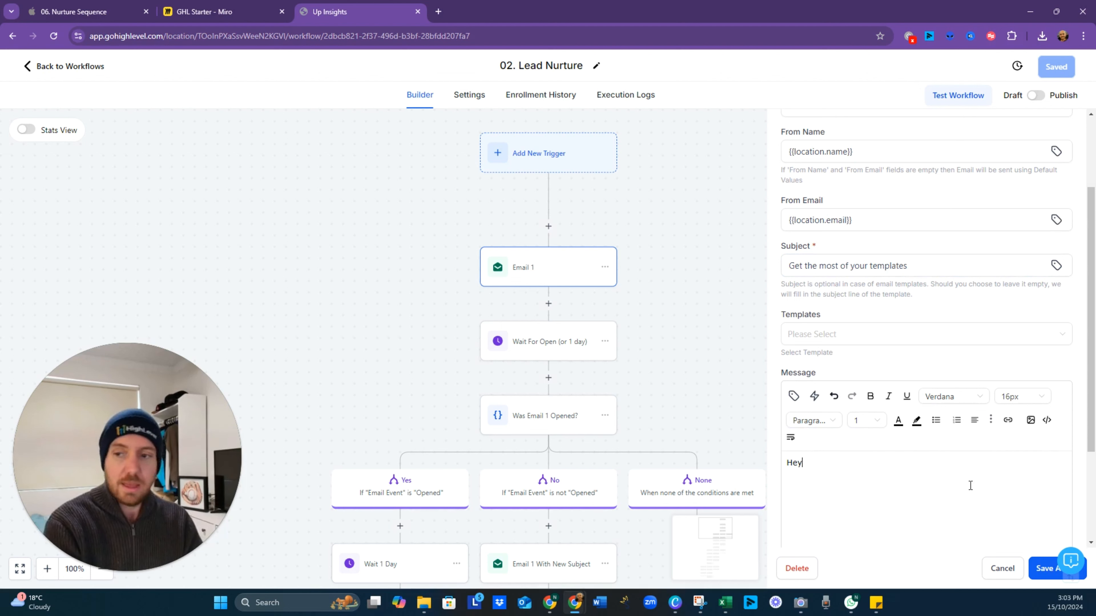
{"action": "left_click", "coordinate": [794, 396]}
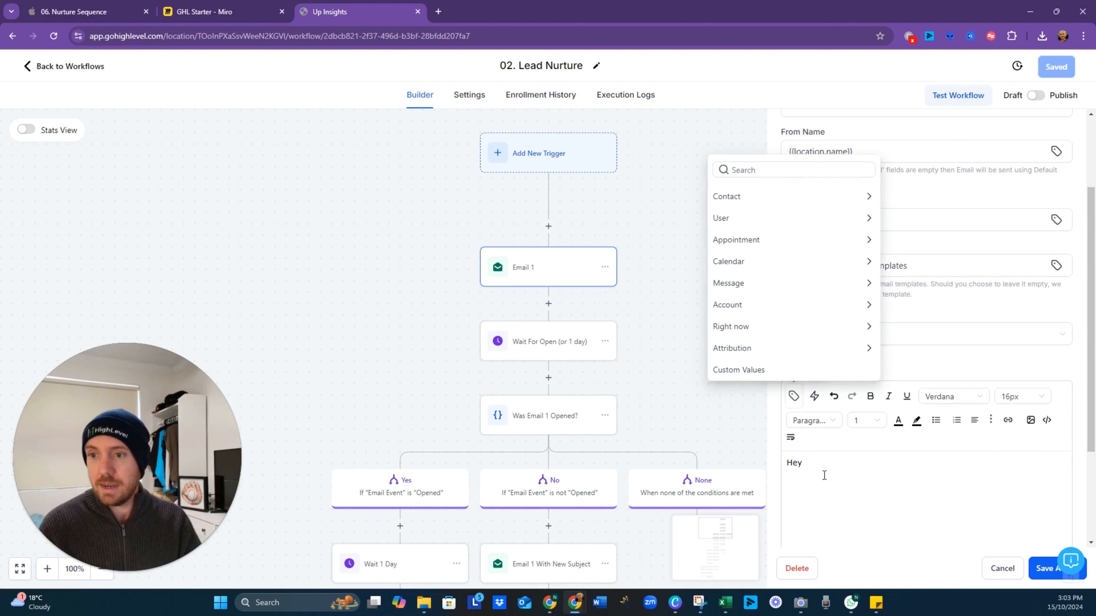
{"action": "left_click", "coordinate": [759, 197]}
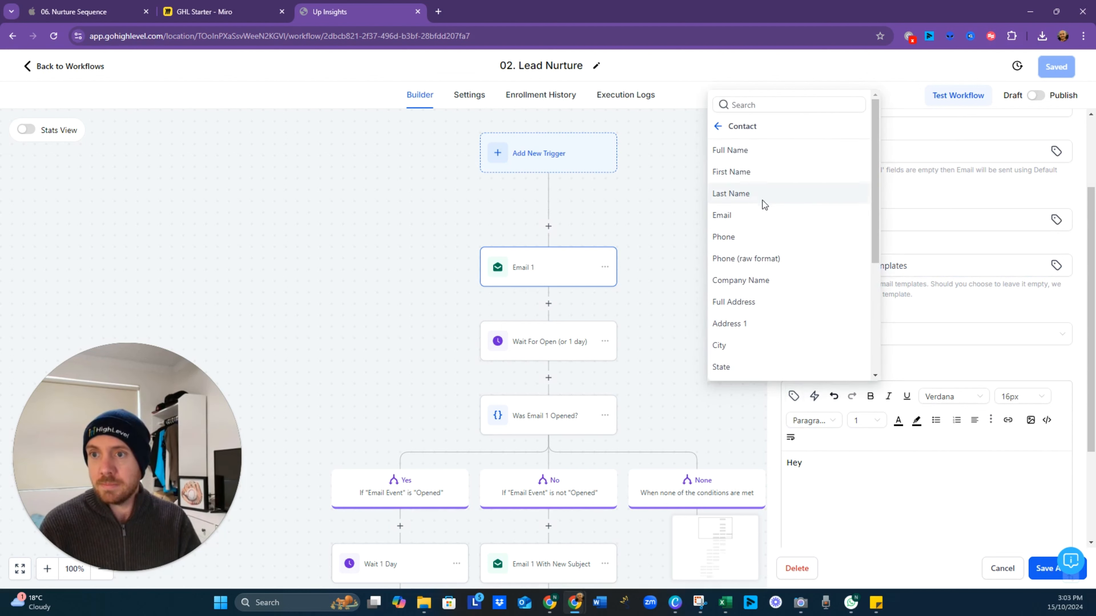
{"action": "left_click", "coordinate": [753, 173]}
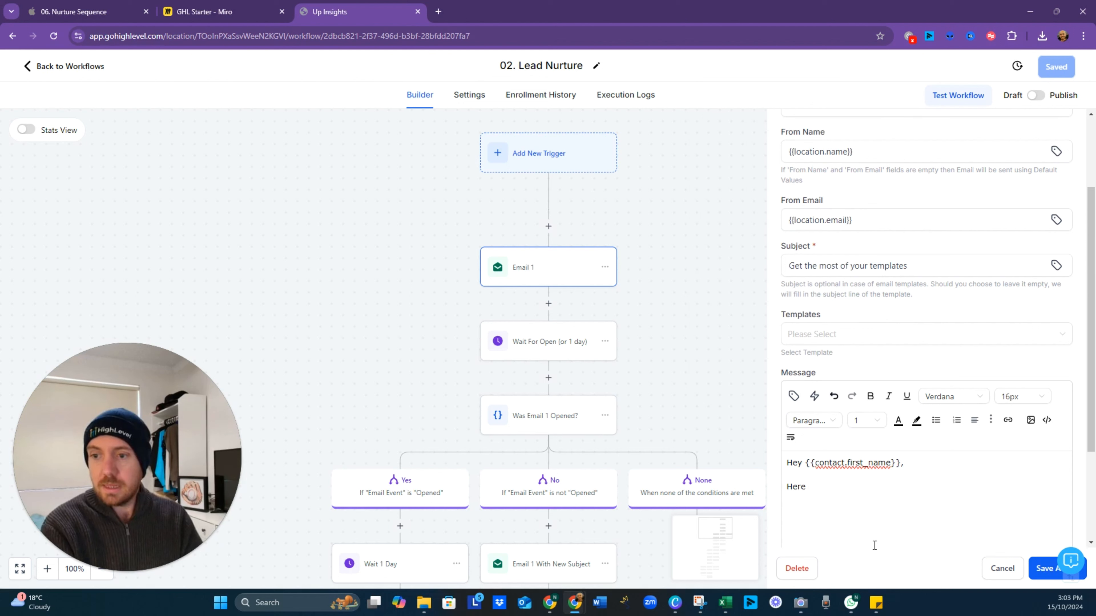
{"action": "type", "text": "is a"}
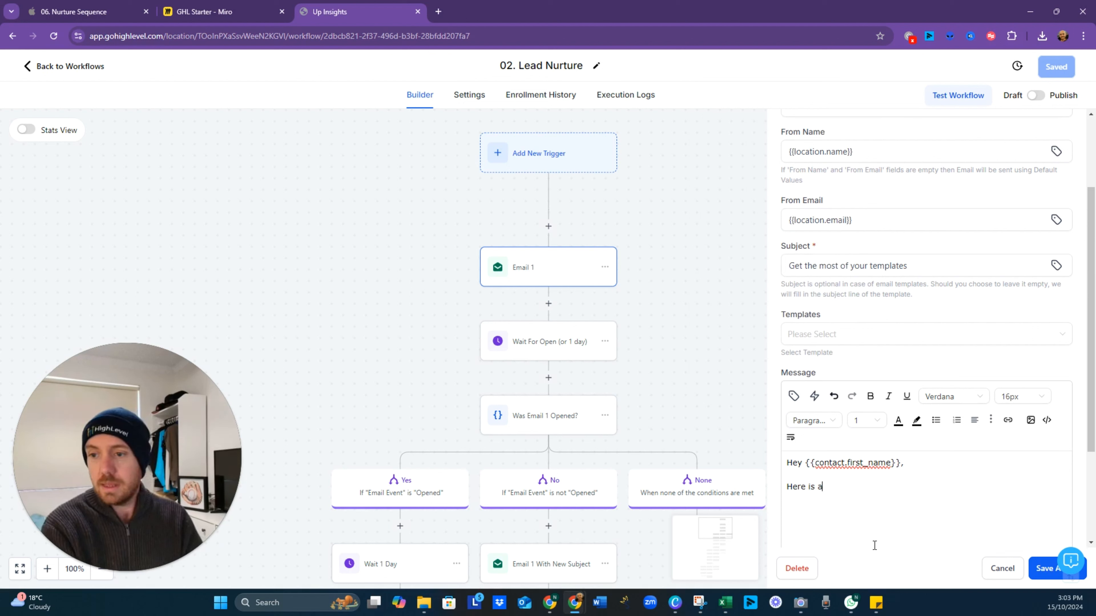
{"action": "type", "text": " video on how "}
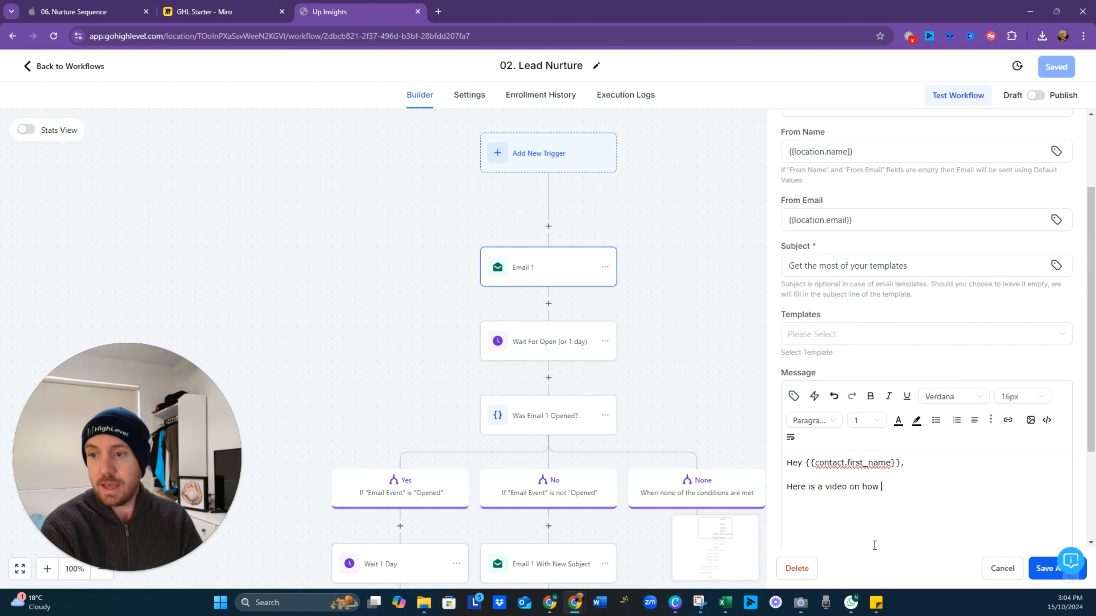
{"action": "type", "text": "to use your templates"}
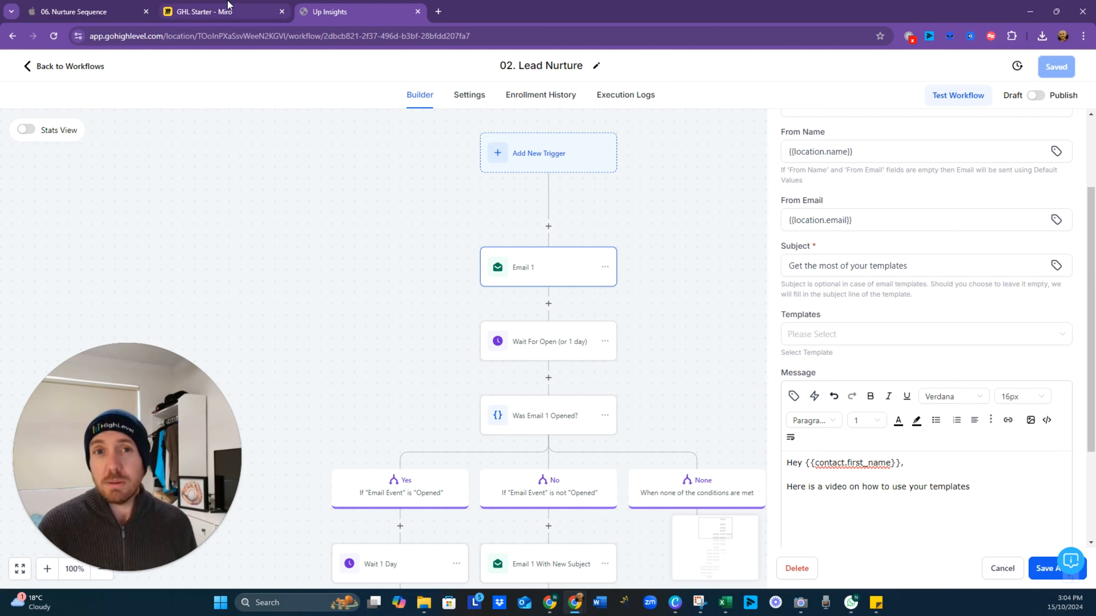
Switch to the Miro board and review the Nurture Sequence's value, authority and relevant offer notes.
{"action": "left_click", "coordinate": [229, 9]}
{"action": "left_click_drag", "start_coordinate": [517, 192], "coordinate": [609, 534]}
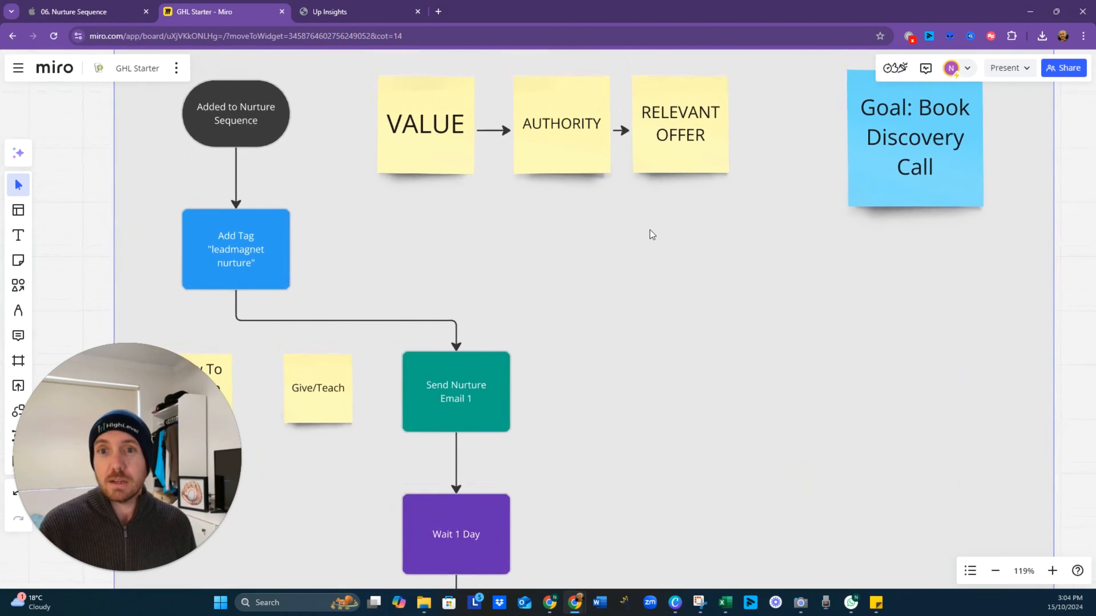
{"action": "scroll", "coordinate": [650, 230], "scroll_direction": "down", "scroll_amount": 1}
{"action": "left_click_drag", "start_coordinate": [649, 245], "coordinate": [626, 310]}
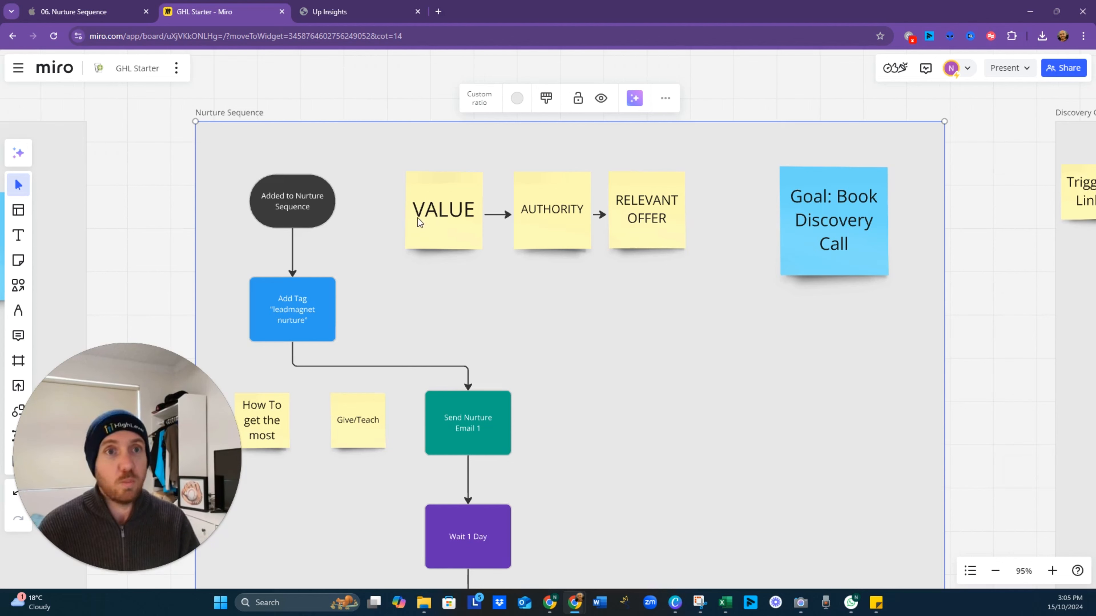
Return to HighLevel, add the line "If you're interested, book a call here" to the email message, and save the changes.
{"action": "left_click", "coordinate": [374, 13]}
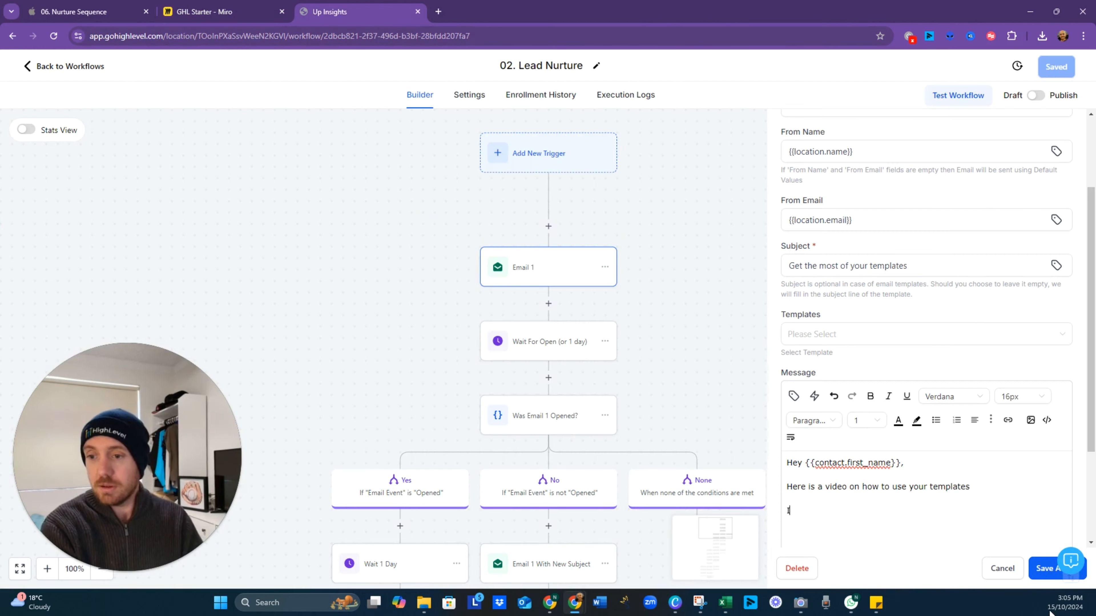
{"action": "type", "text": "If you're interest"}
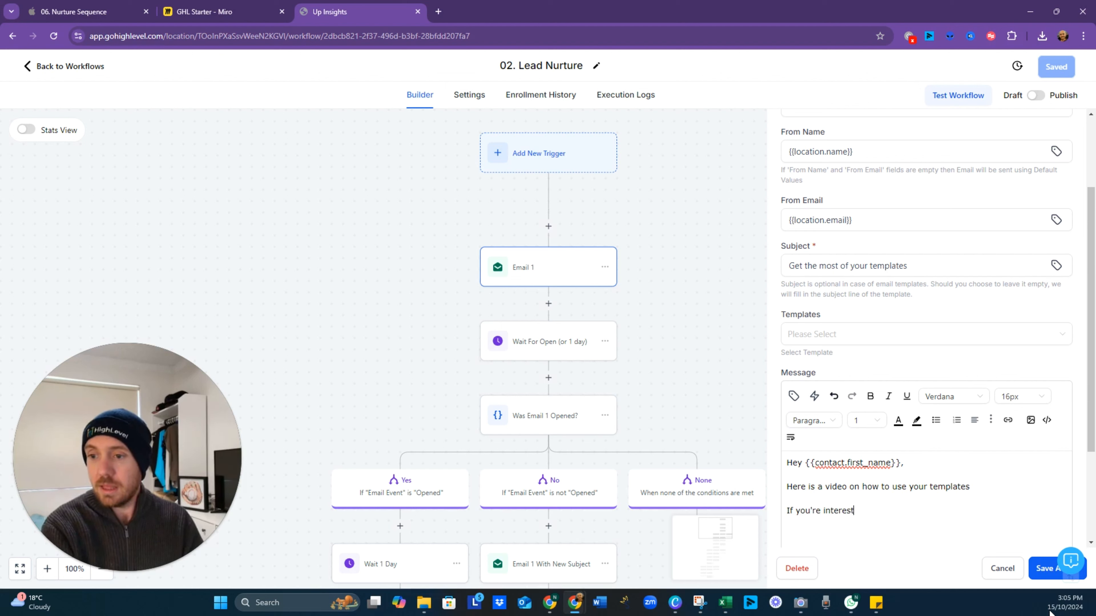
{"action": "type", "text": "ed, bo"}
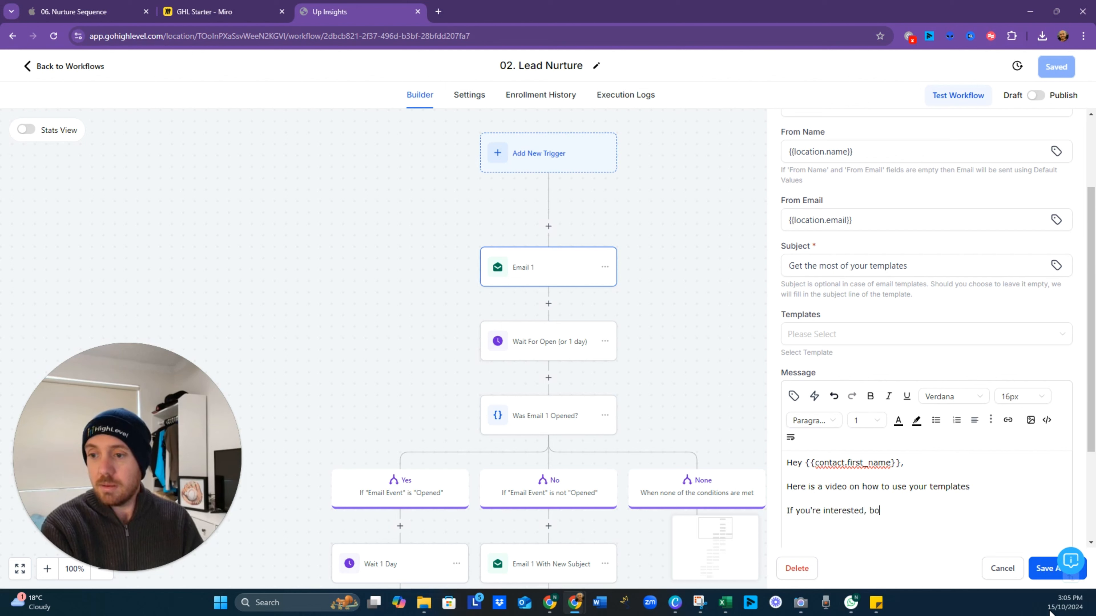
{"action": "type", "text": "ok a call here"}
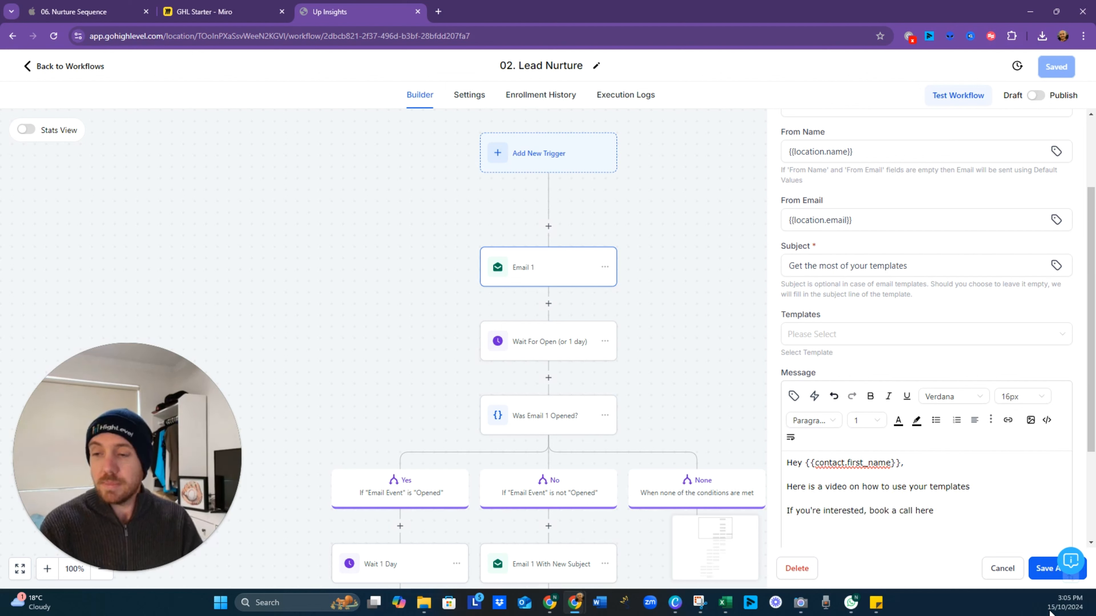
{"action": "scroll", "coordinate": [880, 469], "scroll_direction": "down", "scroll_amount": 1}
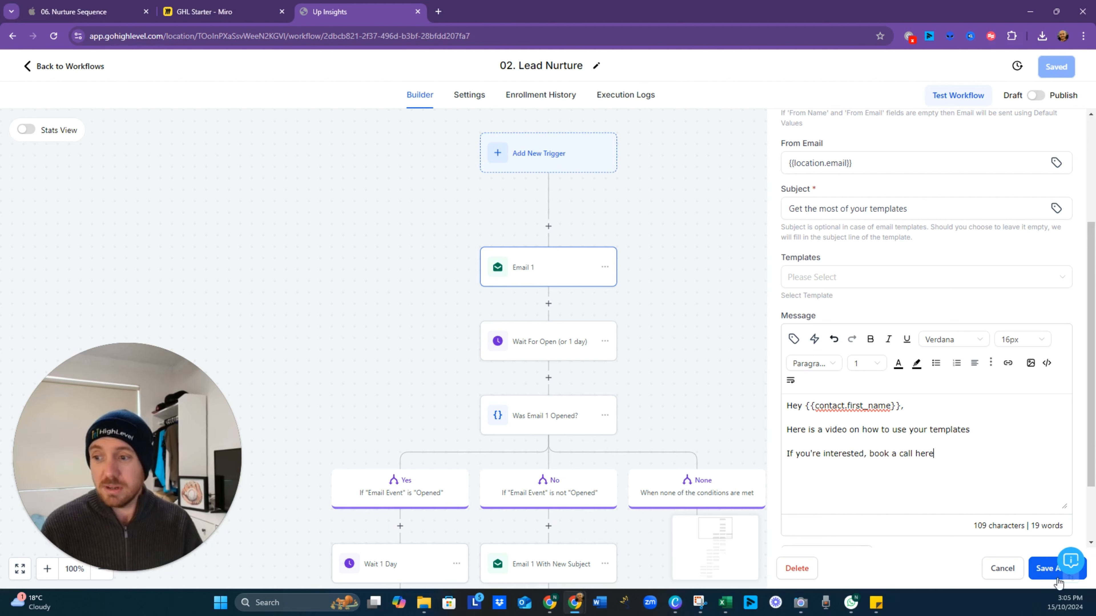
{"action": "left_click", "coordinate": [1045, 571]}
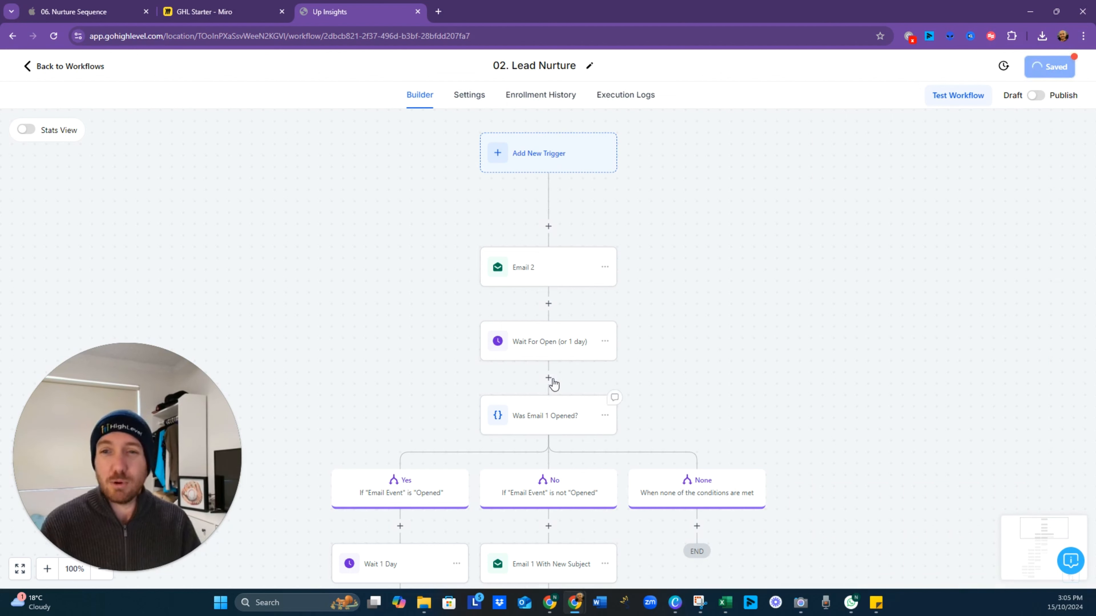
Reopen Email 2, select the word "here" in its call-booking line, and check the Trigger Link note on the Miro board.
{"action": "left_click", "coordinate": [547, 281]}
{"action": "scroll", "coordinate": [815, 453], "scroll_direction": "down", "scroll_amount": 5}
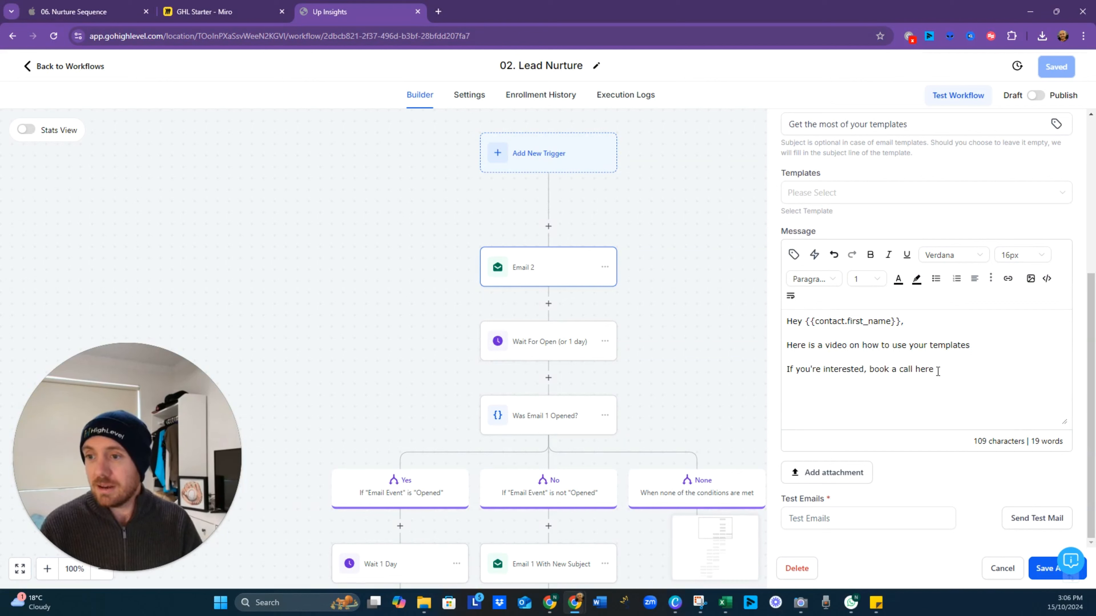
{"action": "left_click_drag", "start_coordinate": [935, 370], "coordinate": [918, 375]}
{"action": "left_click", "coordinate": [928, 398]}
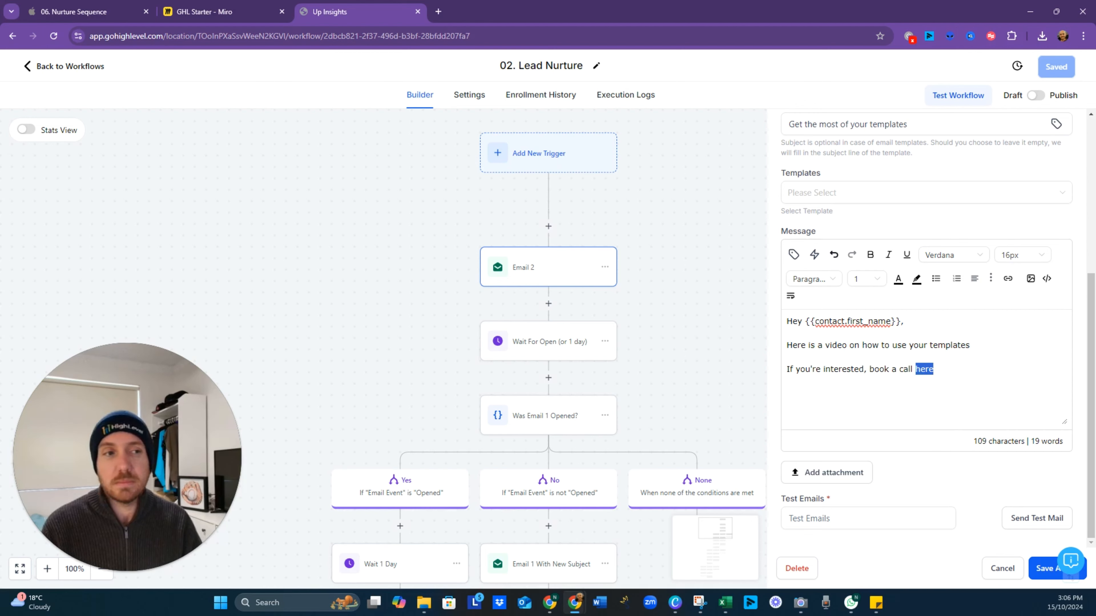
{"action": "key", "text": "ctrl+shift+Tab"}
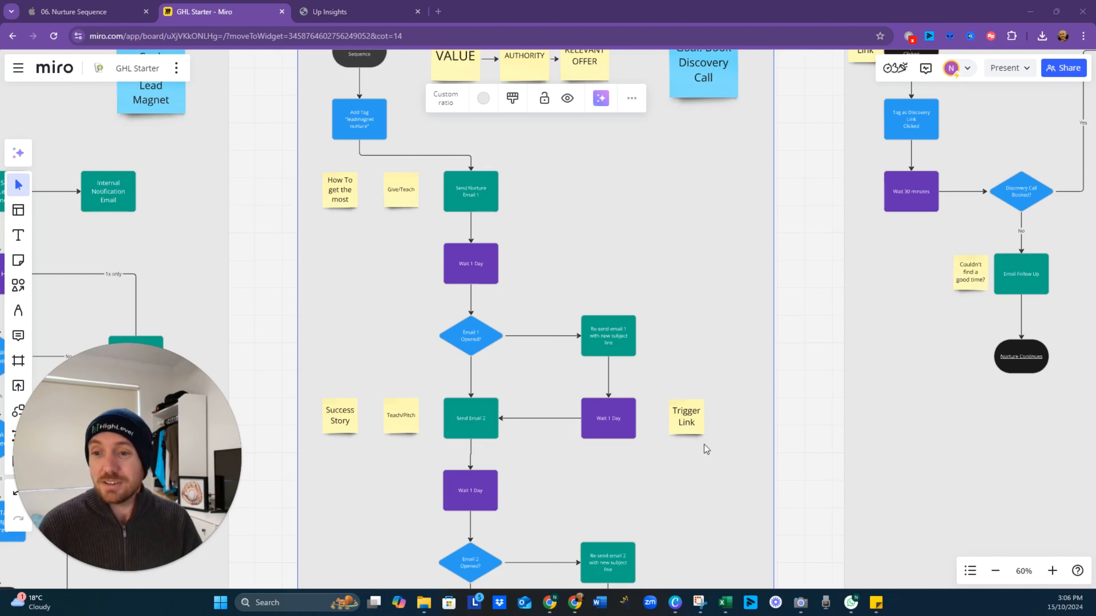
Switch back to HighLevel, leave the Lead Nurture workflow, and open the list of marketing trigger links.
{"action": "left_click", "coordinate": [332, 11]}
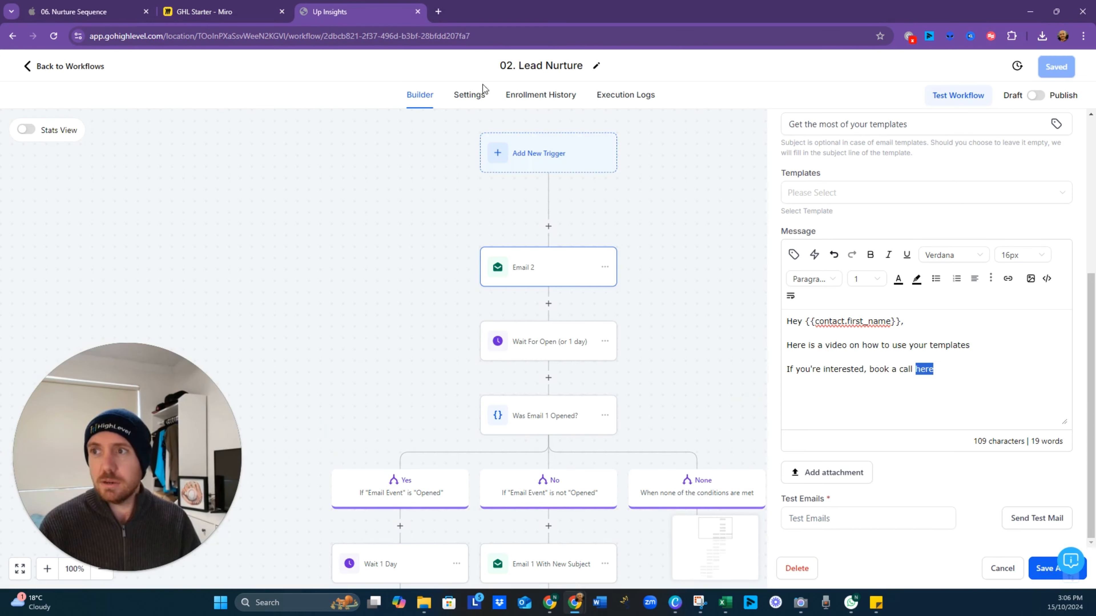
{"action": "left_click", "coordinate": [84, 69]}
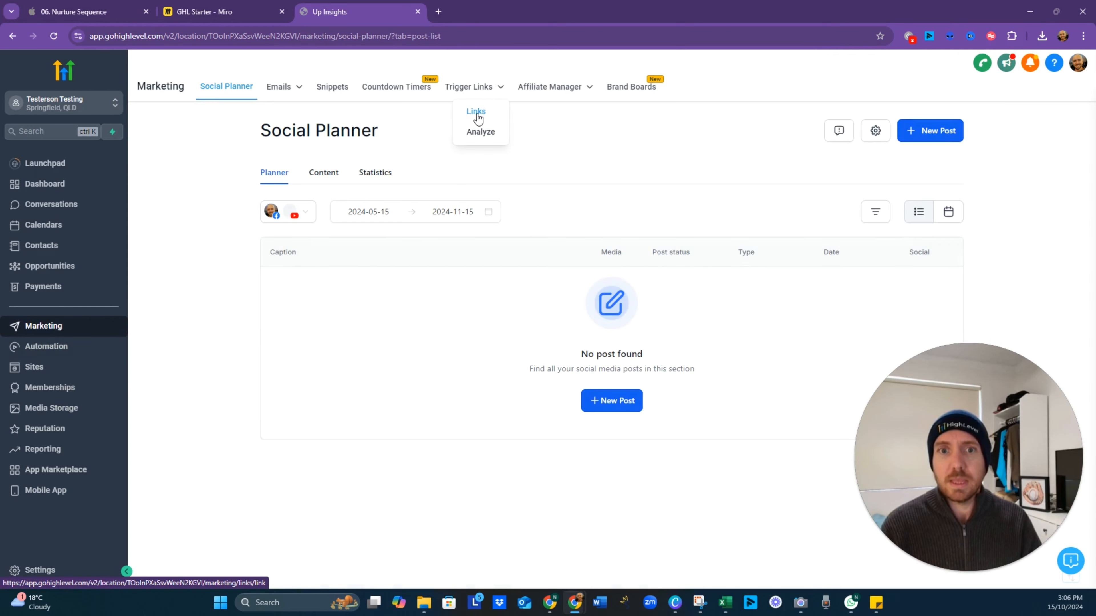
{"action": "left_click", "coordinate": [499, 92]}
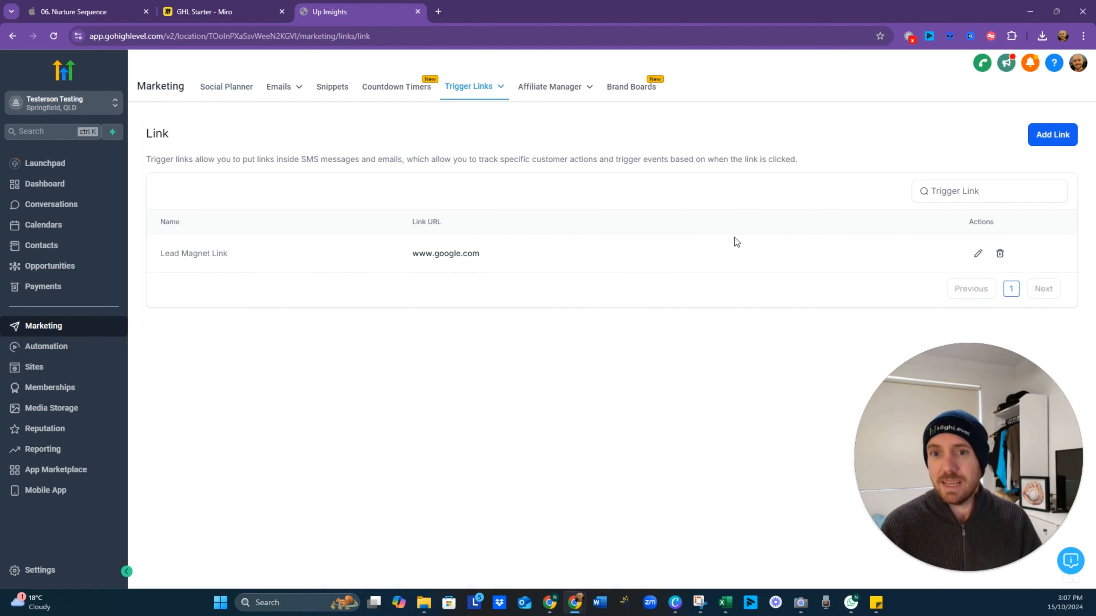
Add a trigger link named "Discovery Call" with the URL Calendly.com and save it.
{"action": "left_click", "coordinate": [1053, 134]}
{"action": "left_click", "coordinate": [539, 350]}
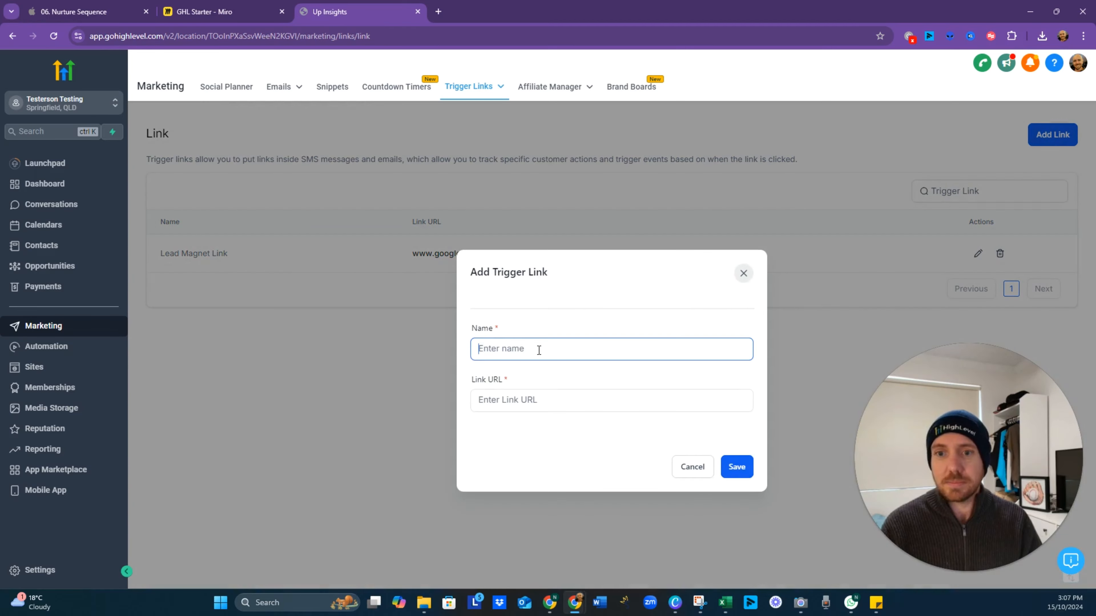
{"action": "type", "text": "Discovery CAll"}
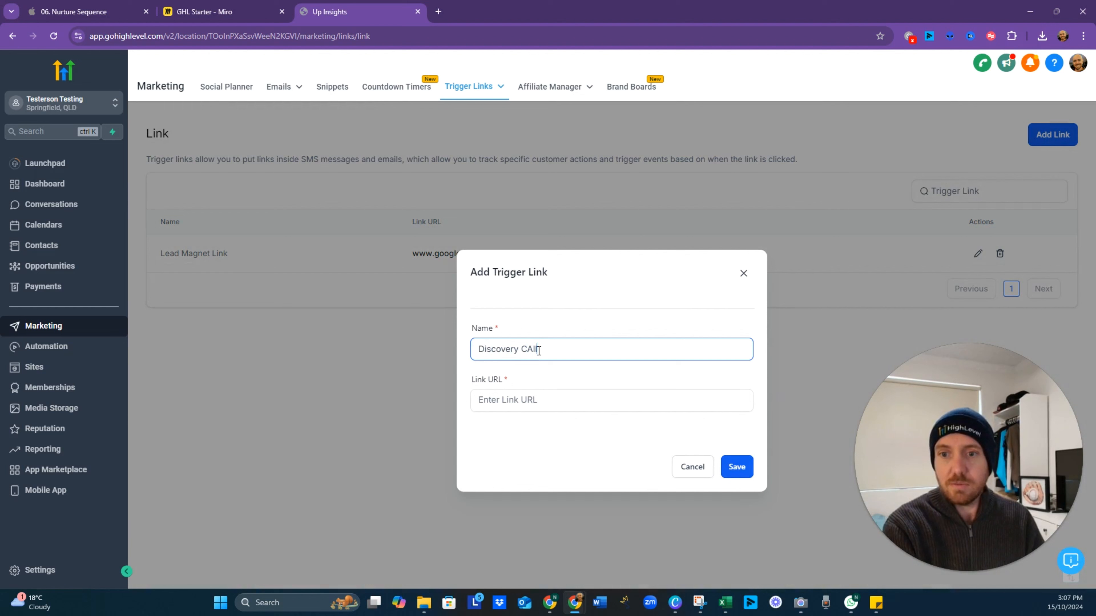
{"action": "key", "text": "Tab"}
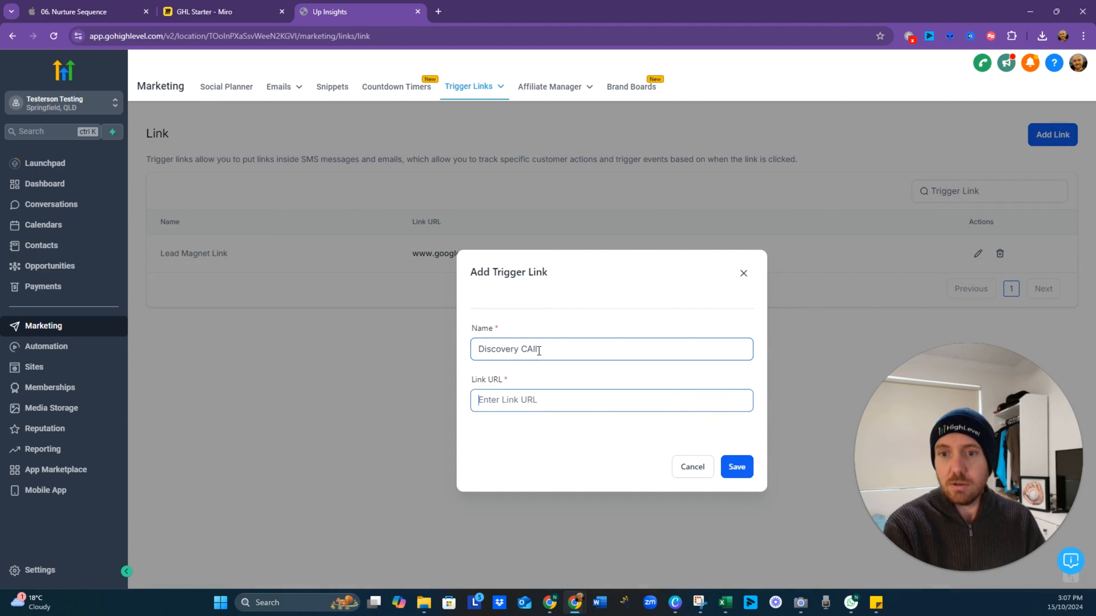
{"action": "type", "text": "Calendly.com"}
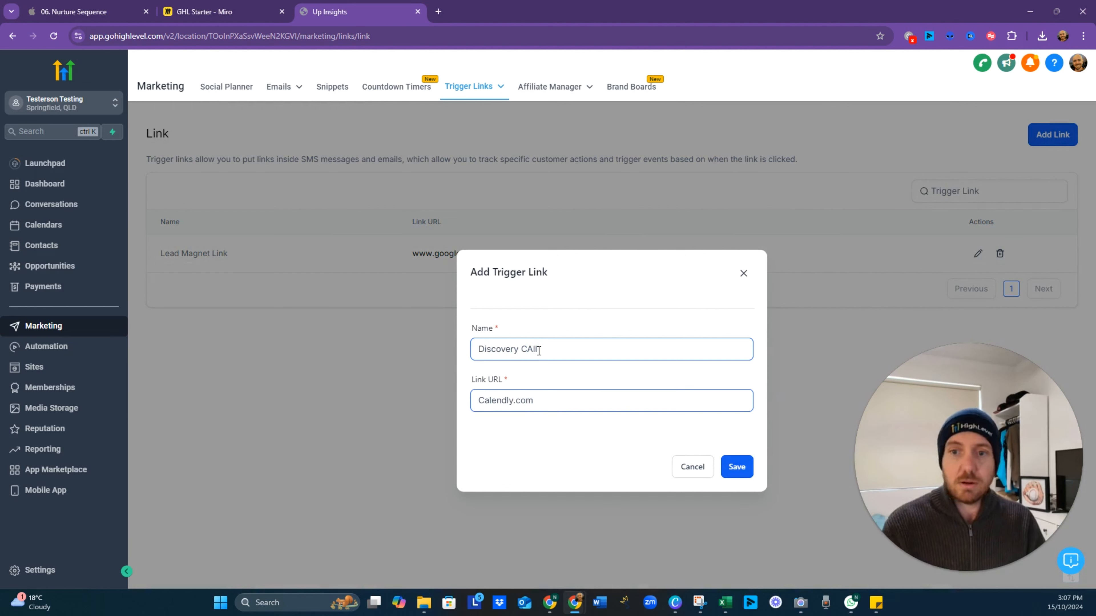
{"action": "left_click_drag", "start_coordinate": [535, 351], "coordinate": [528, 350]}
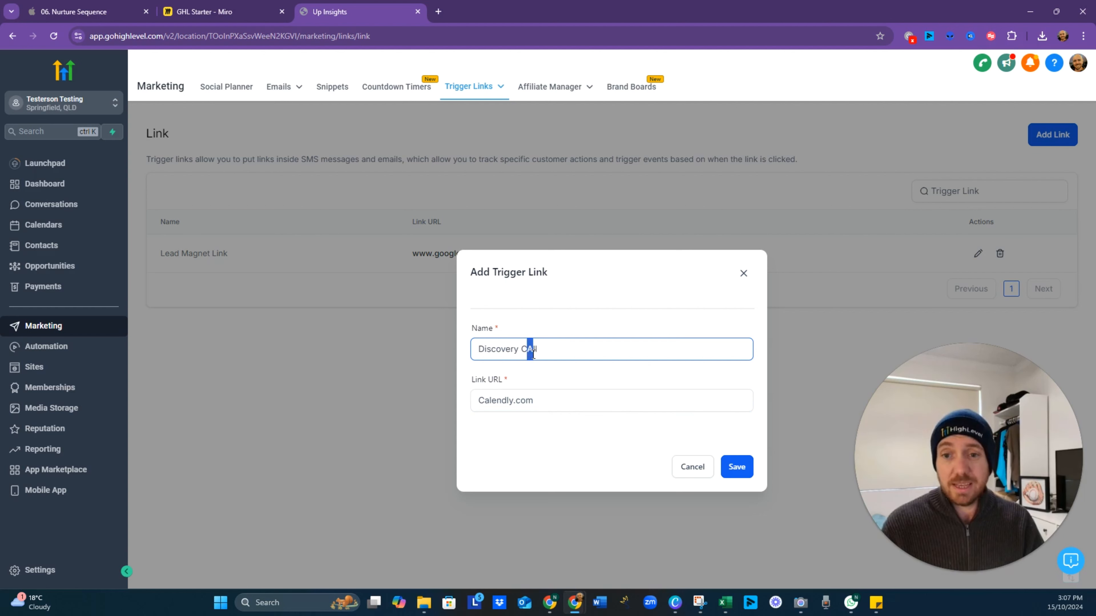
{"action": "type", "text": "a"}
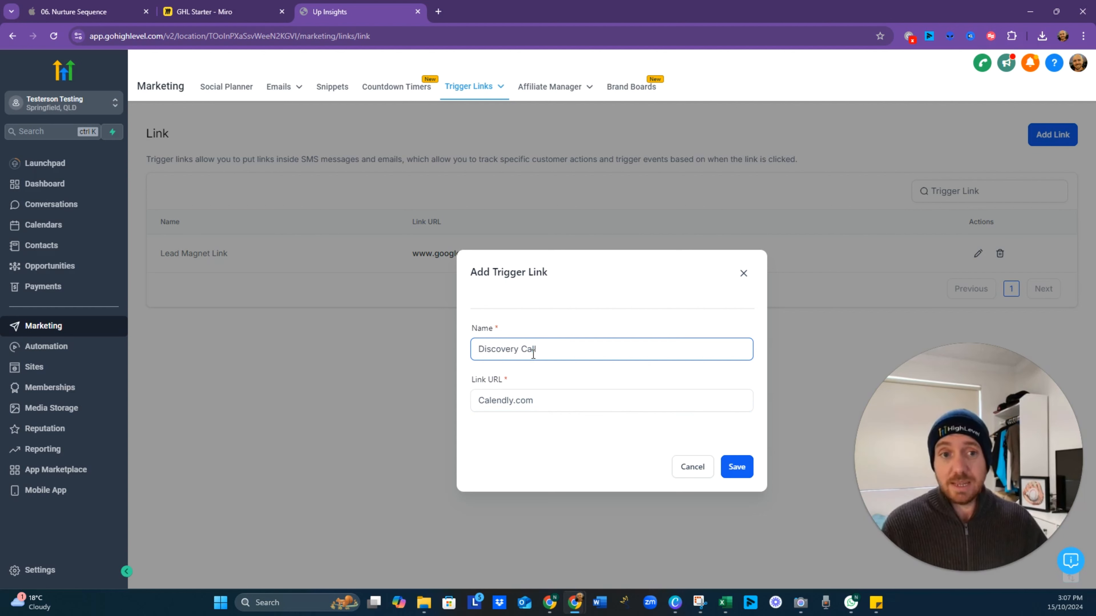
{"action": "left_click", "coordinate": [740, 469]}
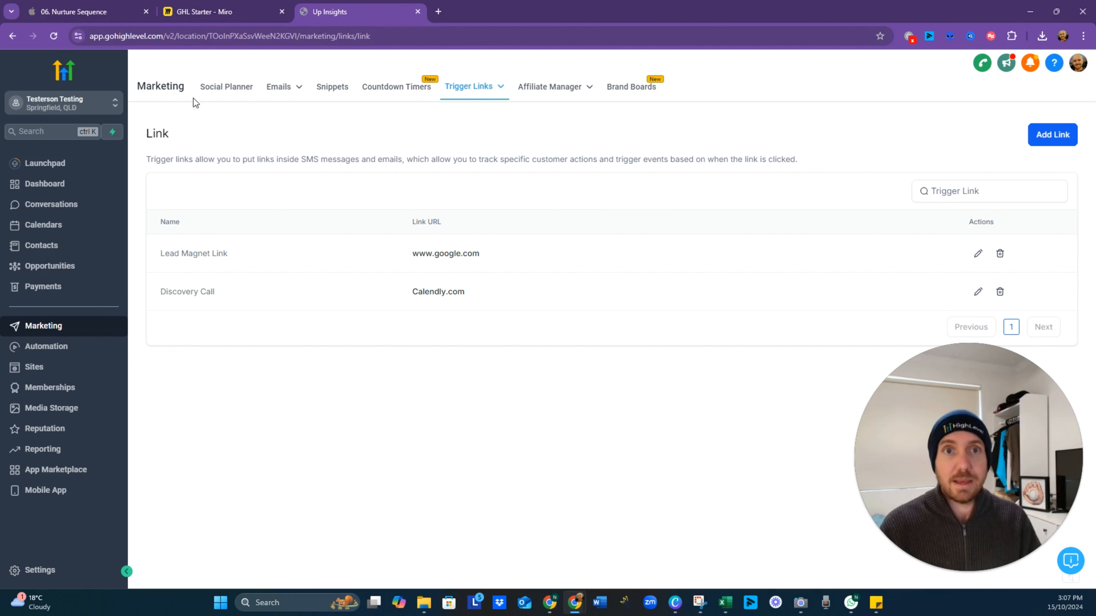
Reopen the 02. Lead Nurture workflow and insert the Discovery Call trigger link in Email 2's message, copying its code and removing it from the text.
{"action": "left_click", "coordinate": [57, 347]}
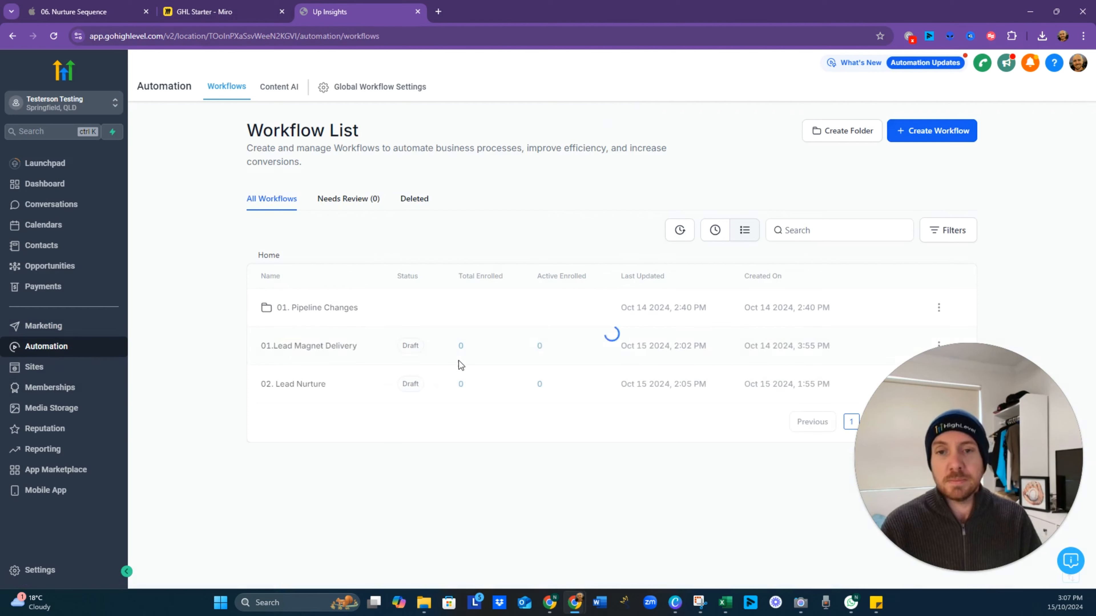
{"action": "left_click", "coordinate": [317, 388]}
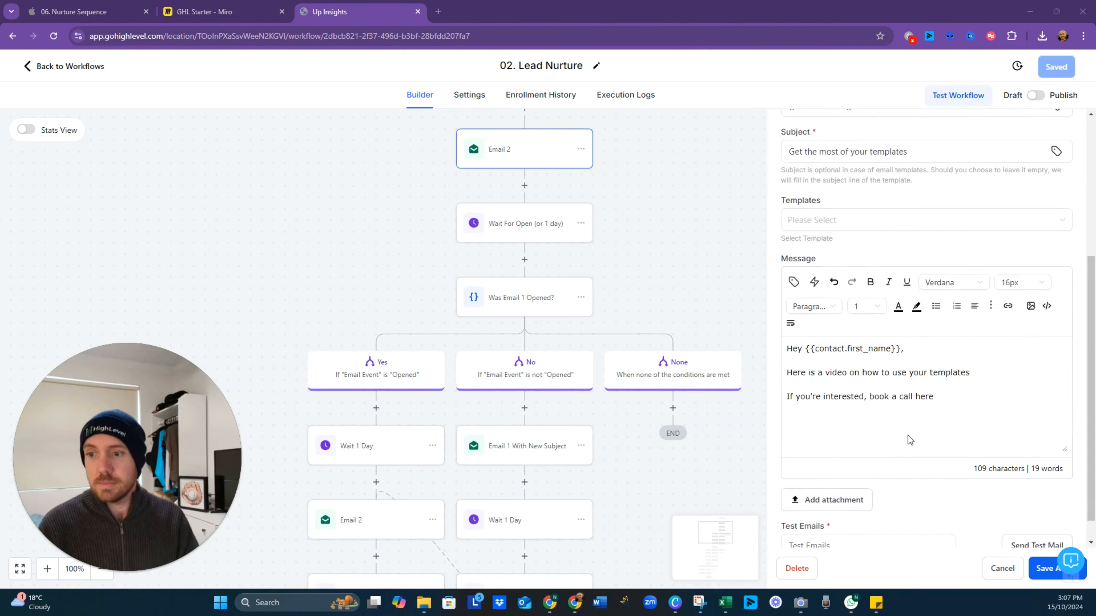
{"action": "scroll", "coordinate": [910, 441], "scroll_direction": "down", "scroll_amount": 1}
{"action": "left_click", "coordinate": [941, 380]}
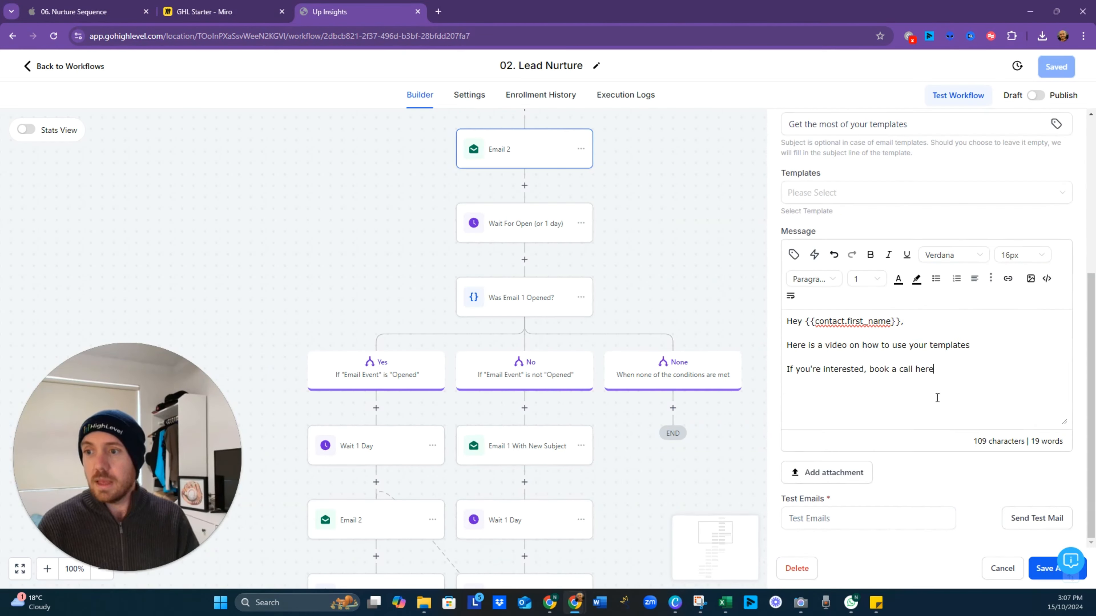
{"action": "left_click", "coordinate": [815, 256]}
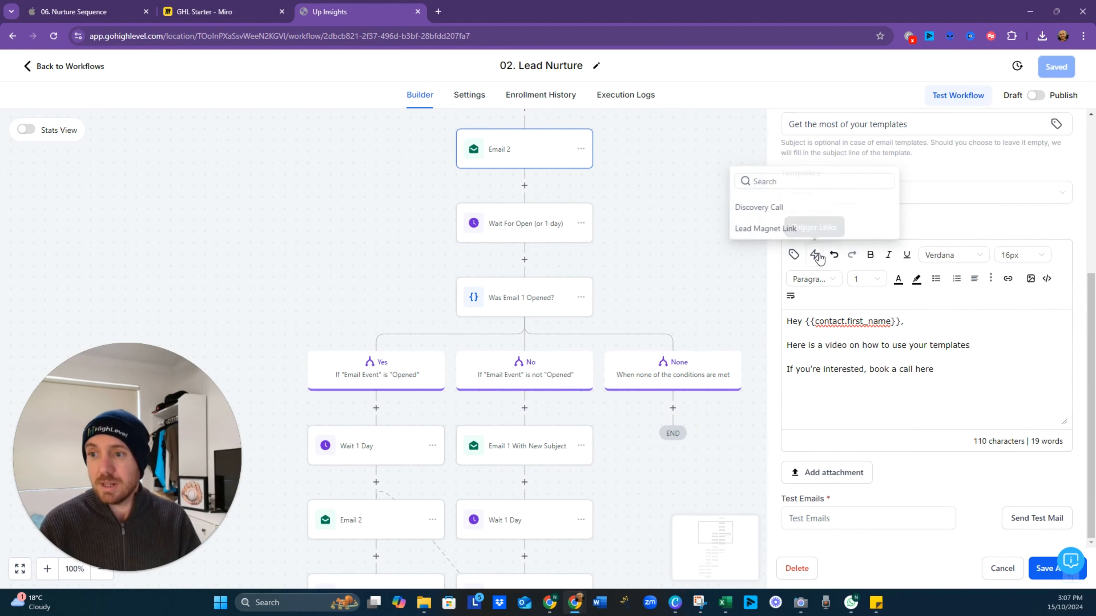
{"action": "left_click", "coordinate": [785, 209]}
{"action": "left_click_drag", "start_coordinate": [964, 384], "coordinate": [740, 393]}
{"action": "key", "text": "ctrl+c"}
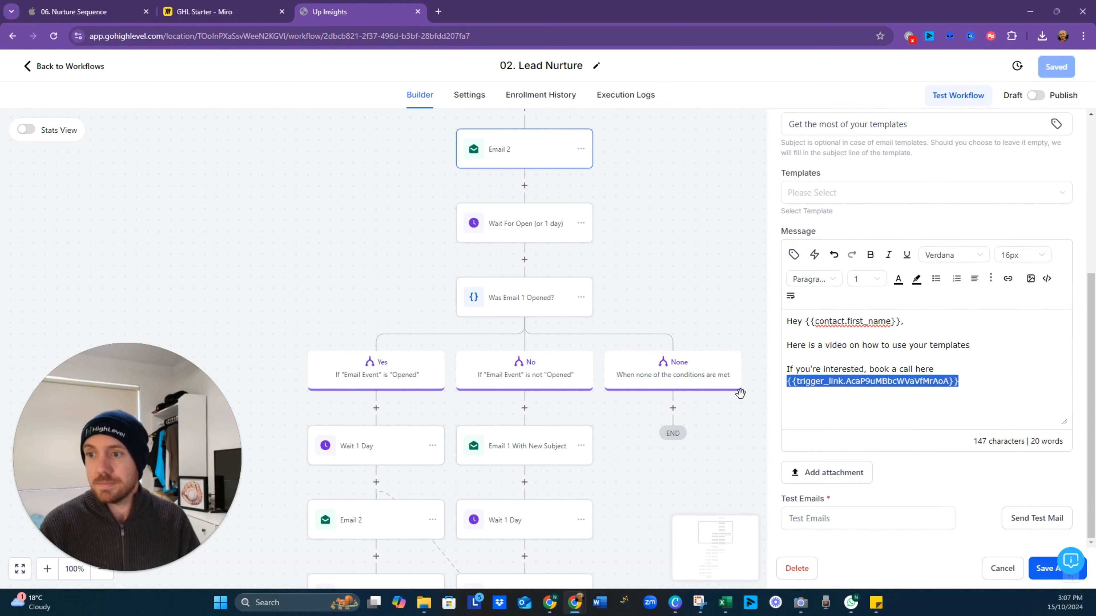
{"action": "key", "text": "BackSpace"}
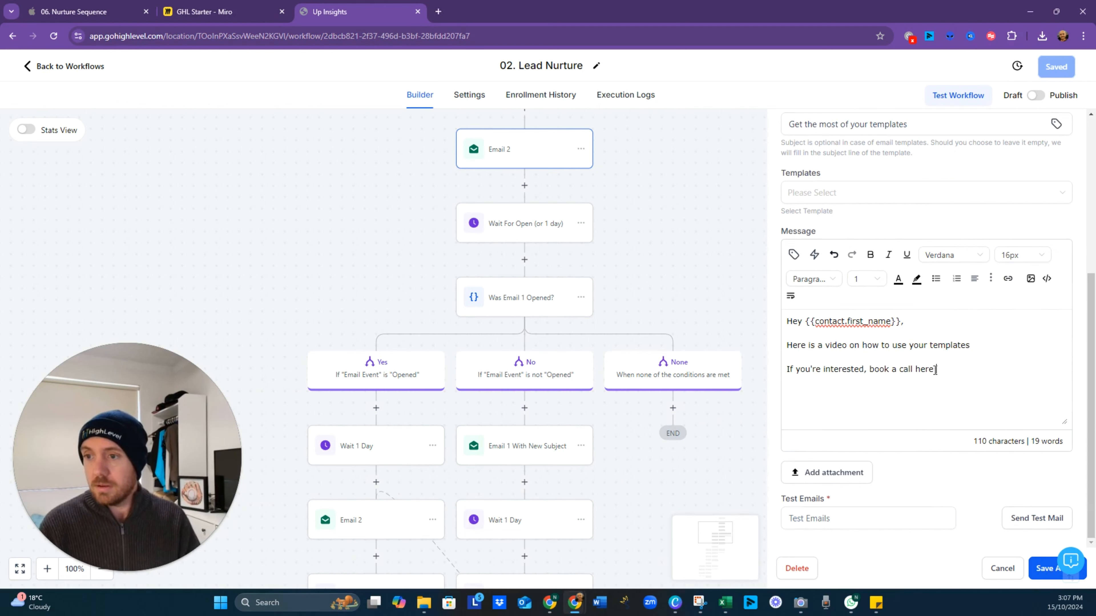
Link the word "here" in the message to the copied trigger link code, opening in a new window, and save the email action.
{"action": "left_click", "coordinate": [1008, 279]}
{"action": "left_click", "coordinate": [456, 273]}
{"action": "key", "text": "ctrl+v"}
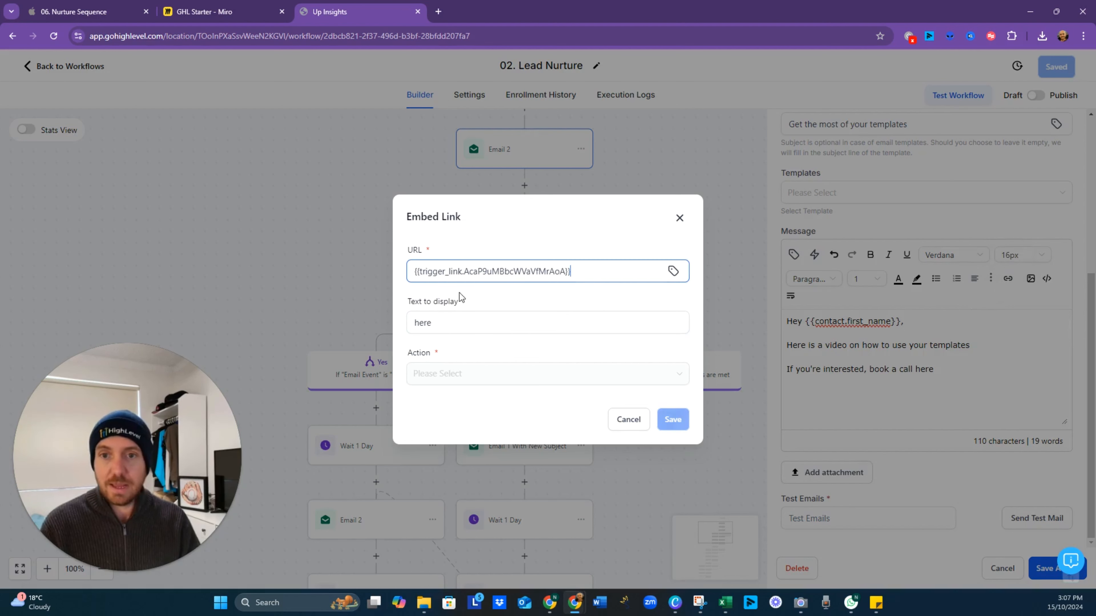
{"action": "left_click", "coordinate": [472, 374]}
{"action": "left_click", "coordinate": [475, 425]}
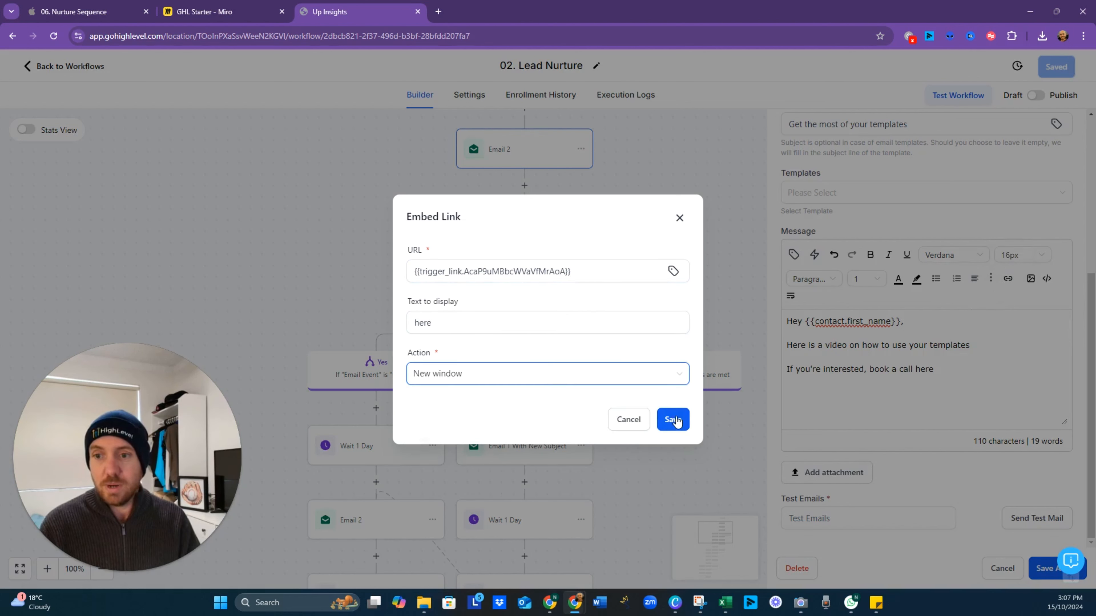
{"action": "left_click", "coordinate": [672, 419]}
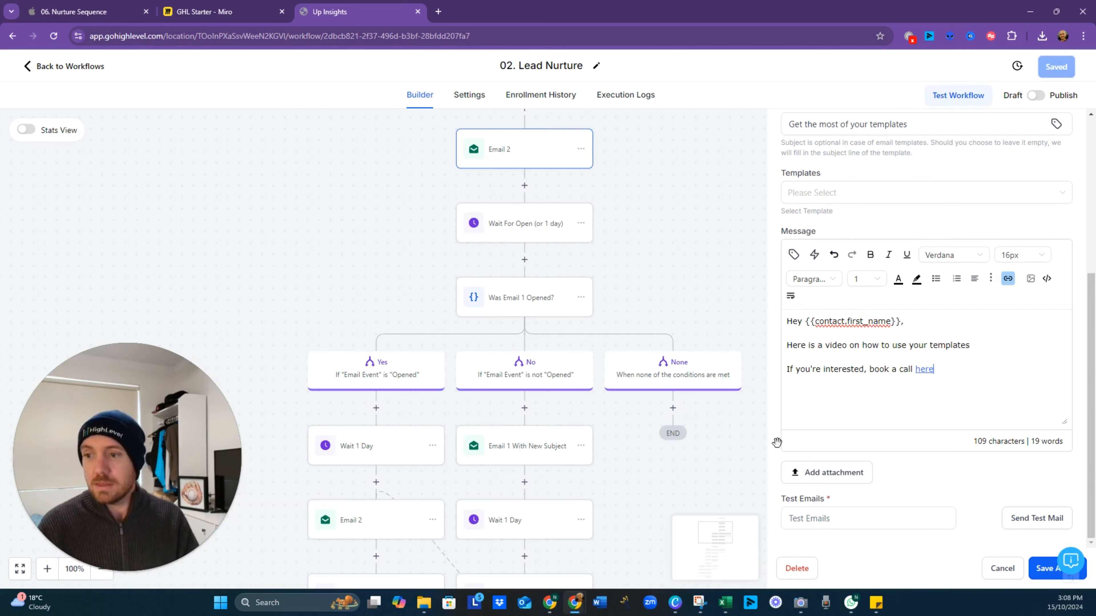
{"action": "left_click", "coordinate": [1043, 569]}
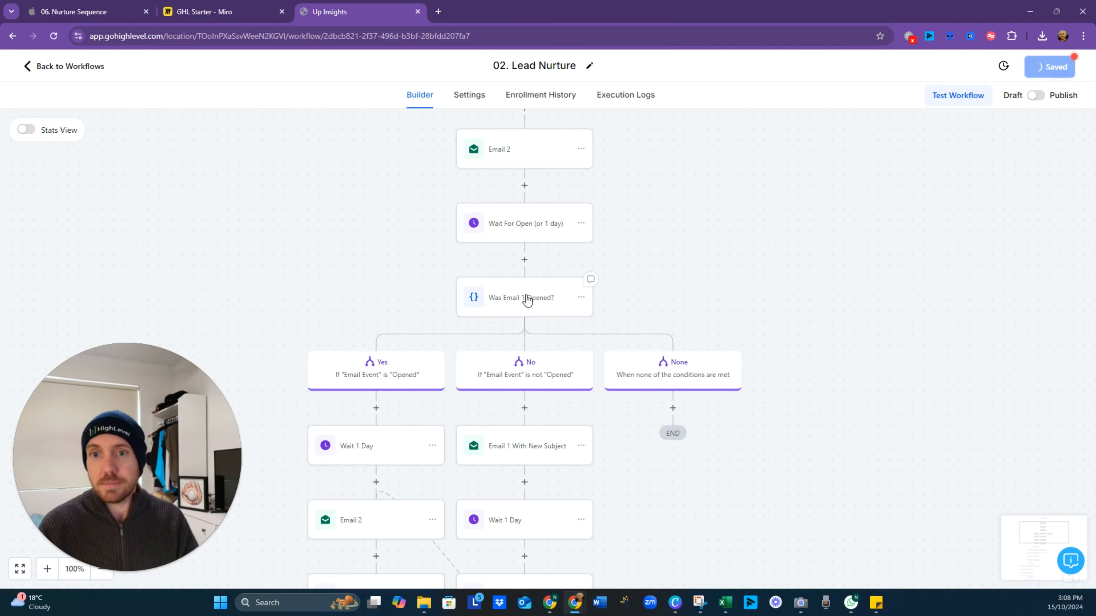
Rename the email action above the first Wait For Open step to "Email 1" and save it.
{"action": "left_click", "coordinate": [530, 154]}
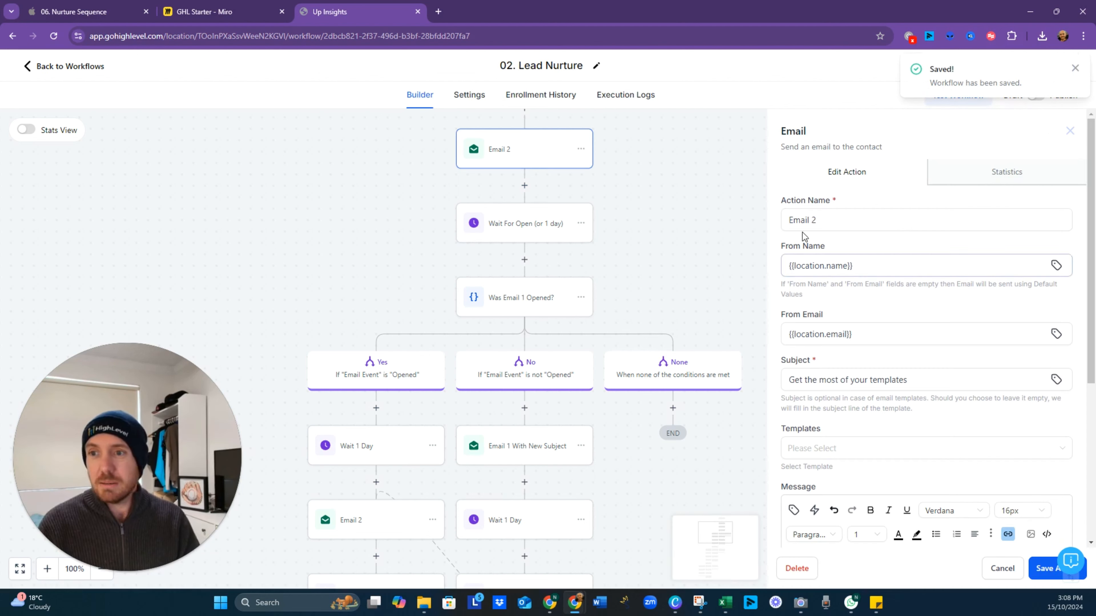
{"action": "double_click", "coordinate": [817, 221]}
{"action": "type", "text": "1"}
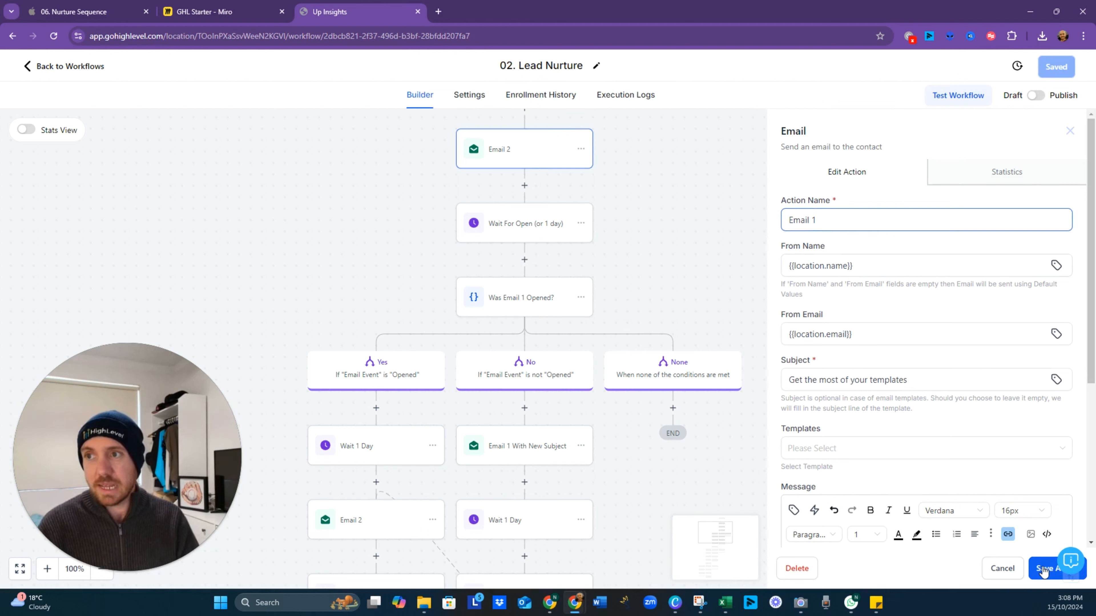
{"action": "left_click", "coordinate": [1043, 569]}
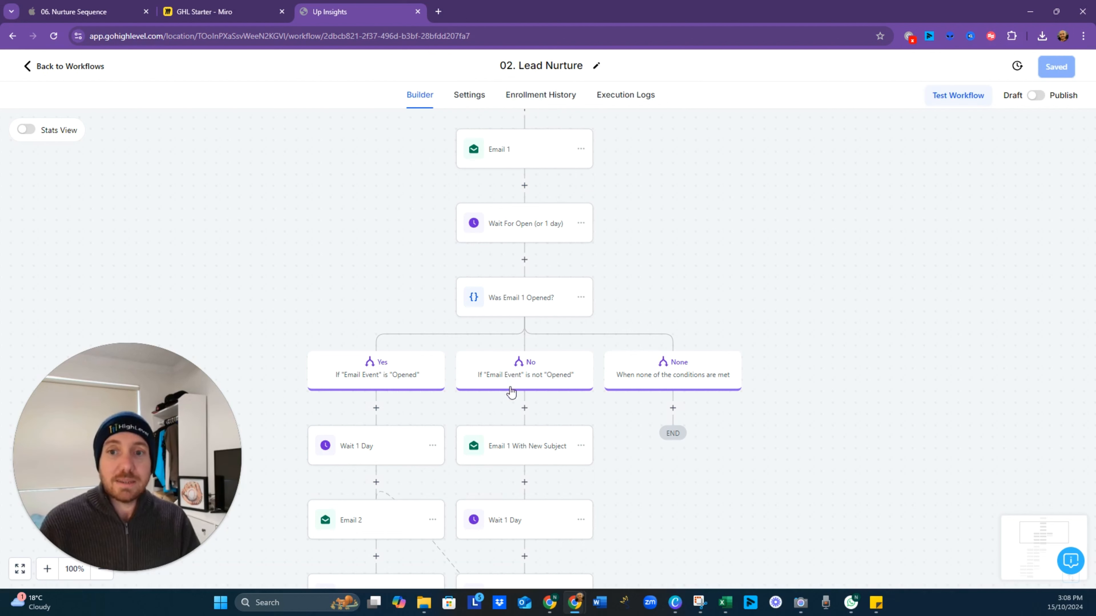
Check the settings of the Wait For Open step after Email 1 and review the opened and not-opened branches below it.
{"action": "left_click", "coordinate": [535, 232]}
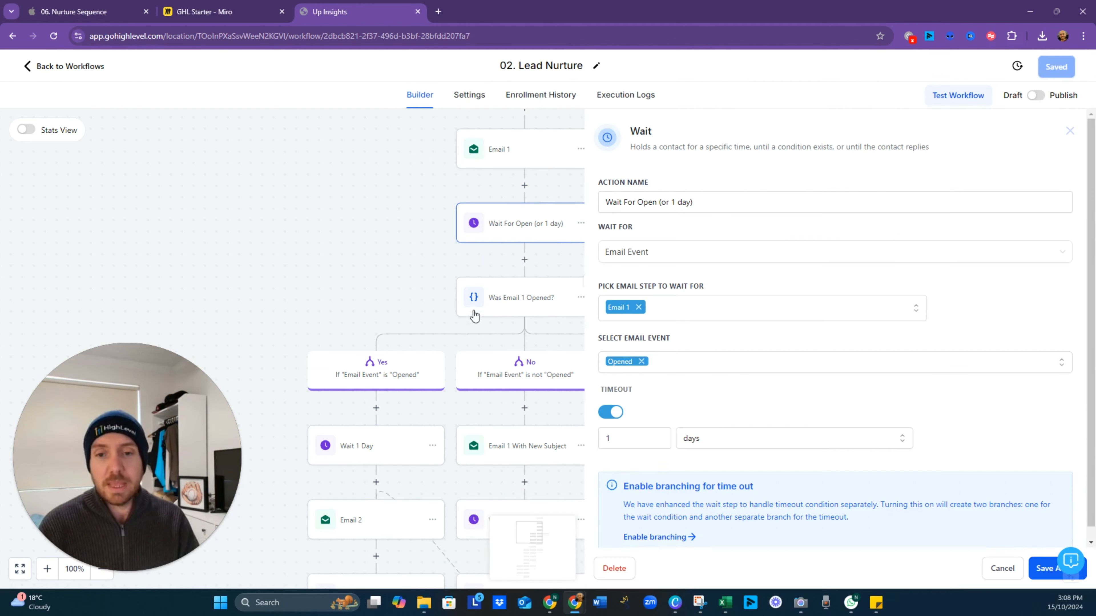
{"action": "left_click_drag", "start_coordinate": [349, 319], "coordinate": [313, 206]}
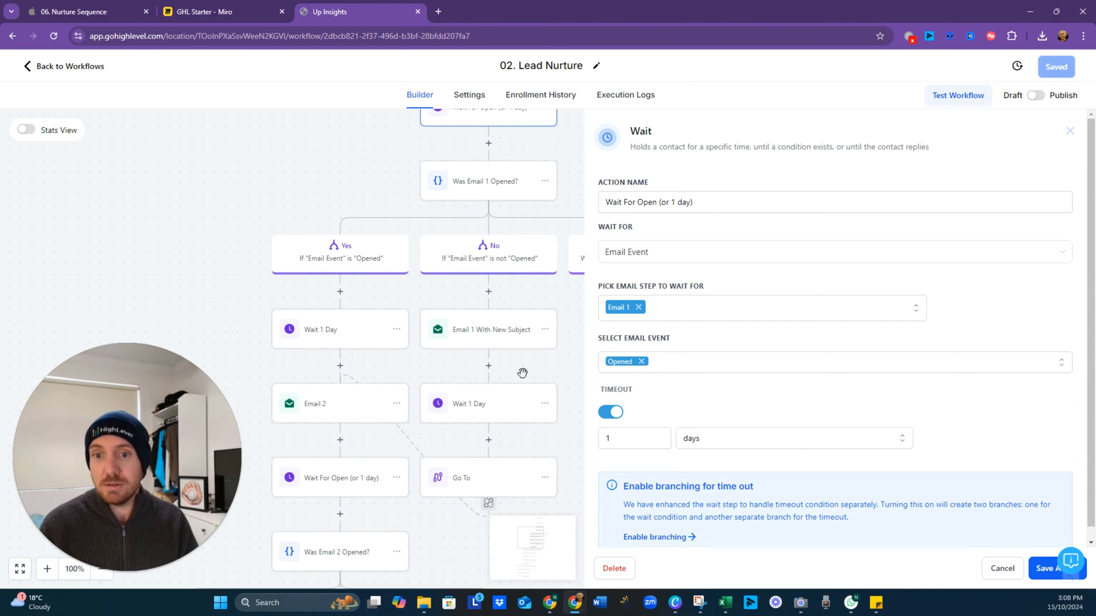
{"action": "left_click_drag", "start_coordinate": [522, 373], "coordinate": [435, 439]}
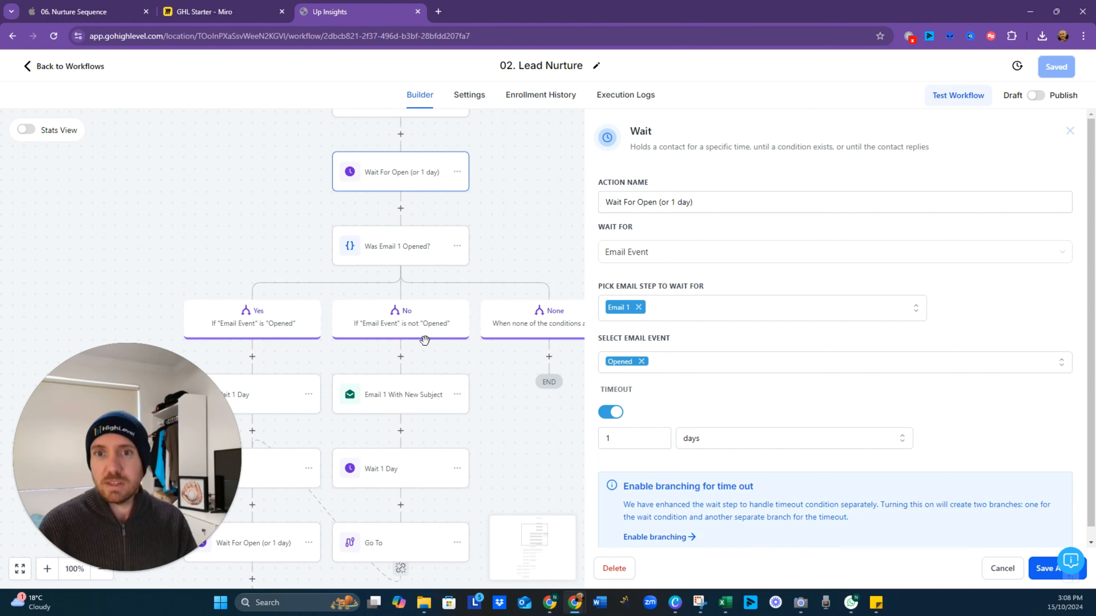
{"action": "scroll", "coordinate": [509, 242], "scroll_direction": "up", "scroll_amount": 2}
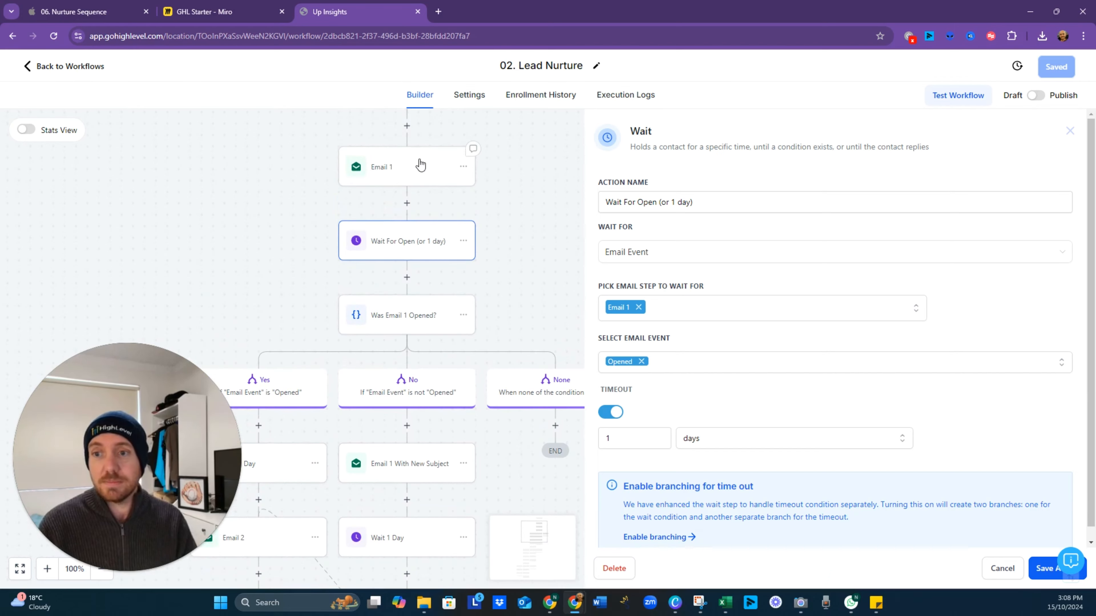
Copy Email 1's whole message and paste it over the placeholder message in Email 1 With New Subject.
{"action": "left_click", "coordinate": [421, 170]}
{"action": "scroll", "coordinate": [908, 401], "scroll_direction": "down", "scroll_amount": 2}
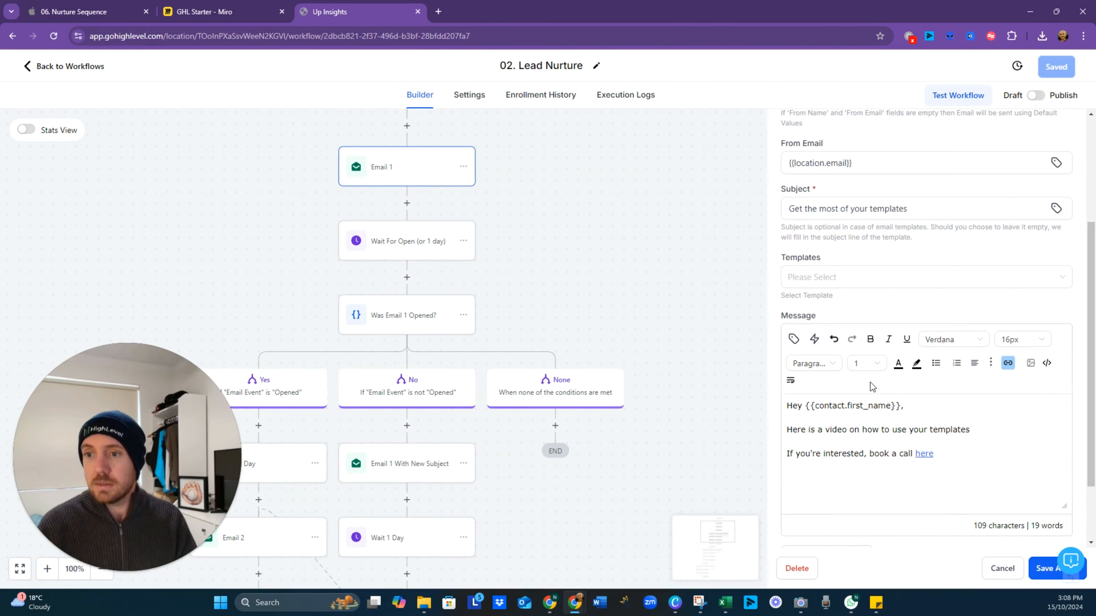
{"action": "left_click_drag", "start_coordinate": [951, 469], "coordinate": [742, 396]}
{"action": "key", "text": "ctrl+c"}
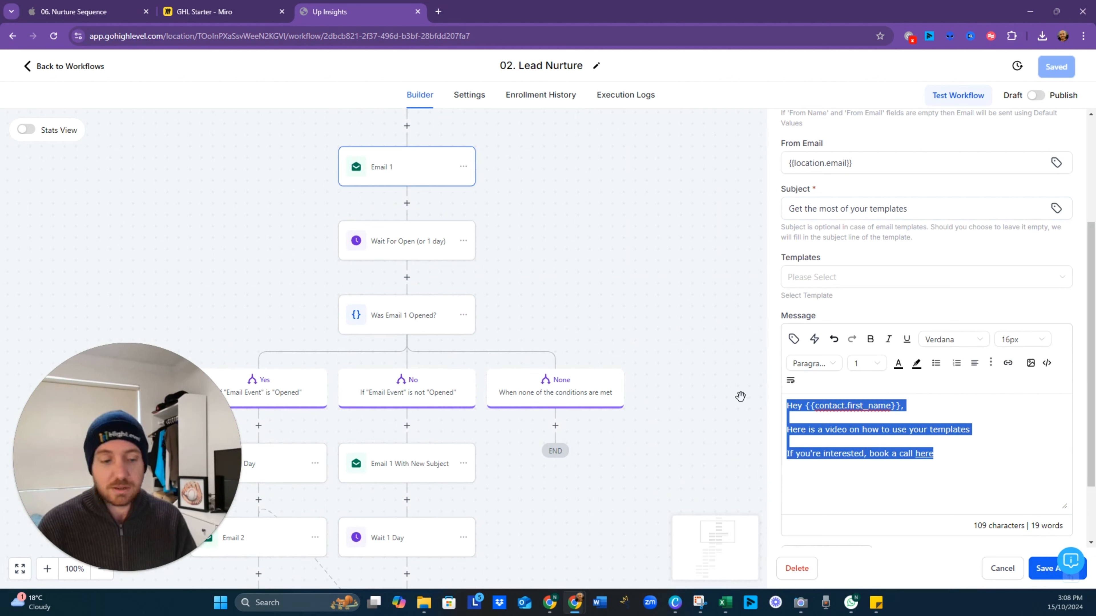
{"action": "left_click", "coordinate": [415, 474]}
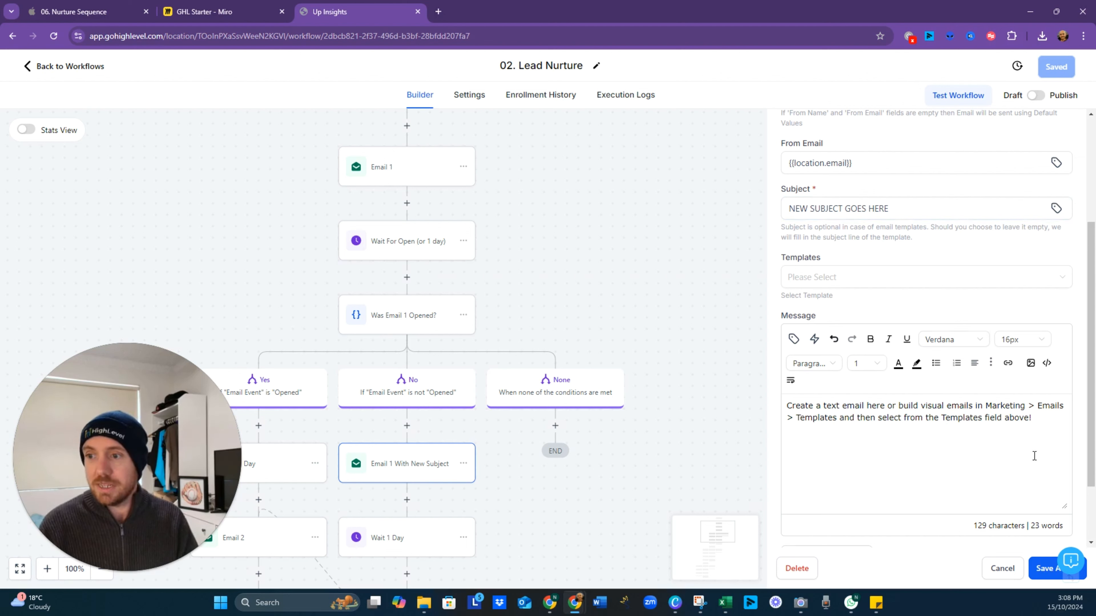
{"action": "left_click_drag", "start_coordinate": [1034, 456], "coordinate": [668, 355]}
{"action": "key", "text": "ctrl+v"}
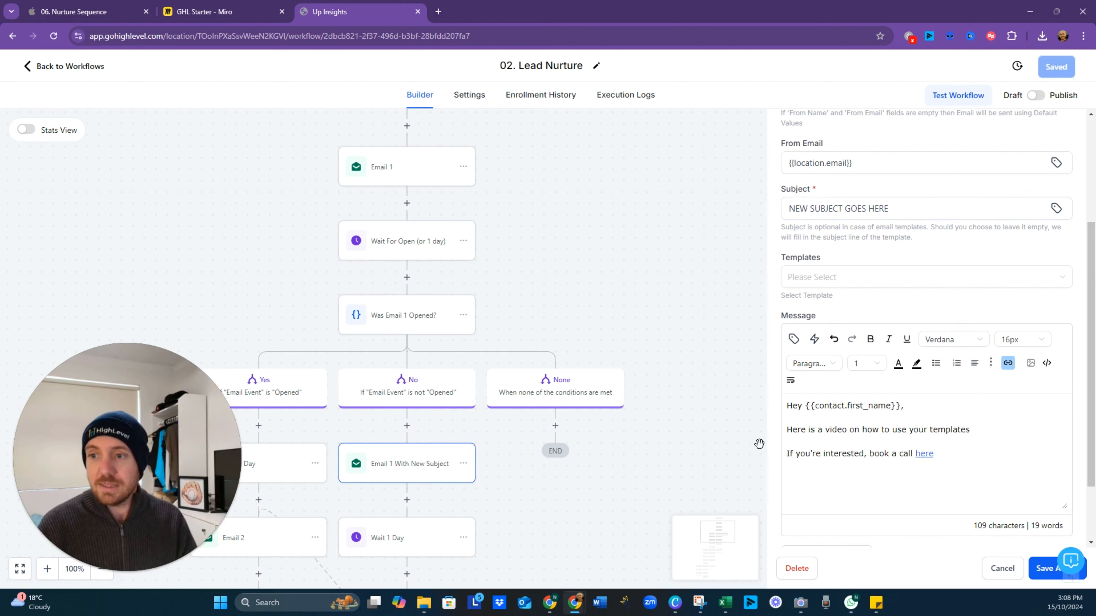
Set the subject of Email 1 With New Subject to "Make it work for you, {{contact.first_name}}!" using the contact's First Name value, and save the action.
{"action": "left_click", "coordinate": [916, 210]}
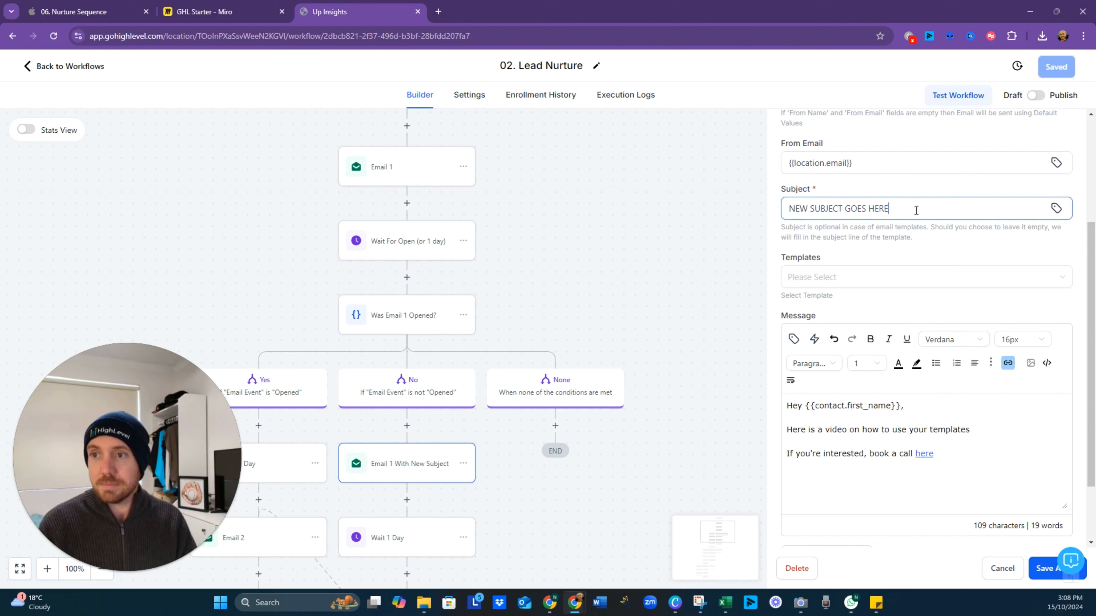
{"action": "left_click_drag", "start_coordinate": [916, 212], "coordinate": [707, 226]}
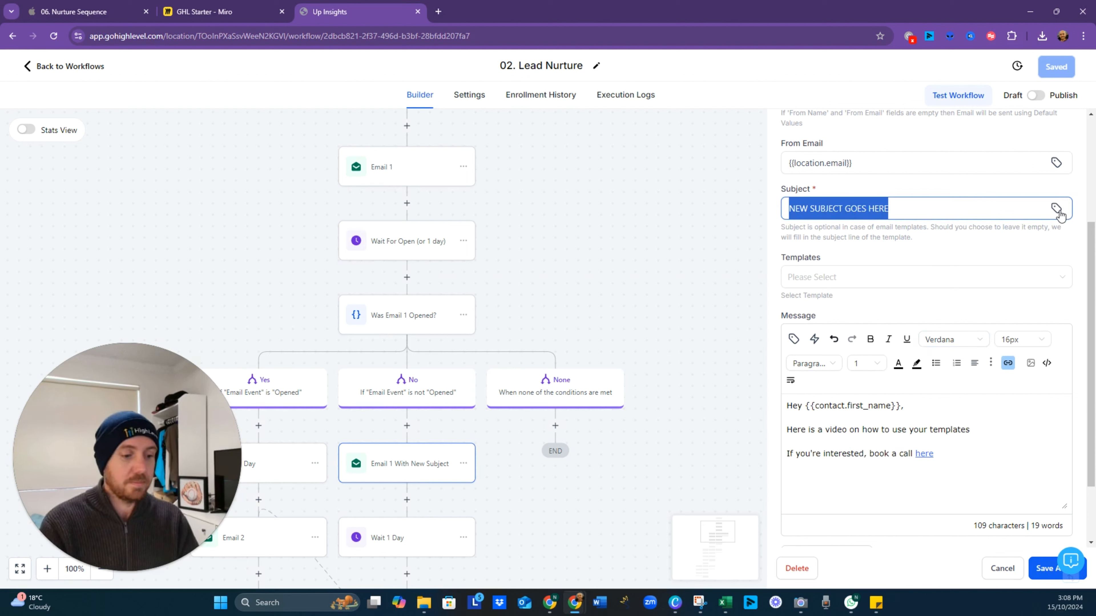
{"action": "key", "text": "BackSpace"}
{"action": "type", "text": "Mae"}
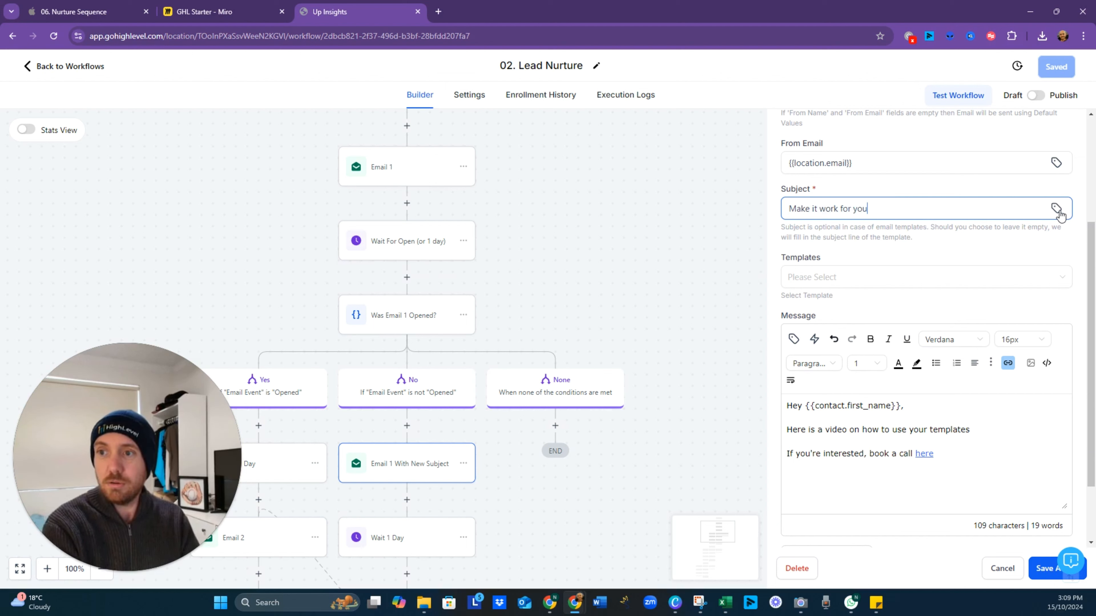
{"action": "left_click", "coordinate": [1056, 209]}
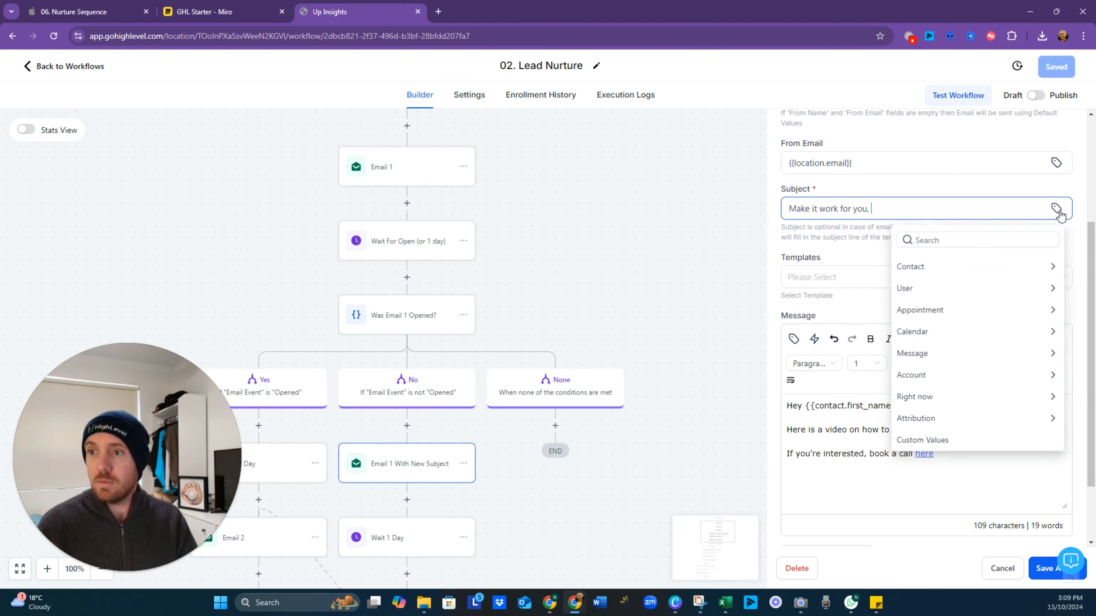
{"action": "left_click", "coordinate": [961, 277]}
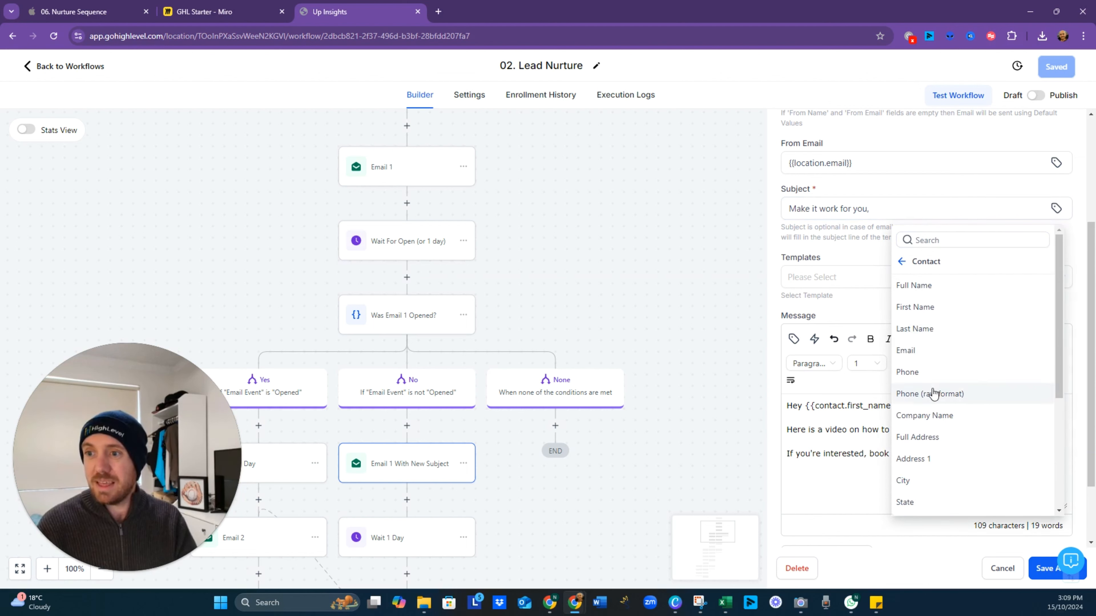
{"action": "left_click", "coordinate": [915, 309]}
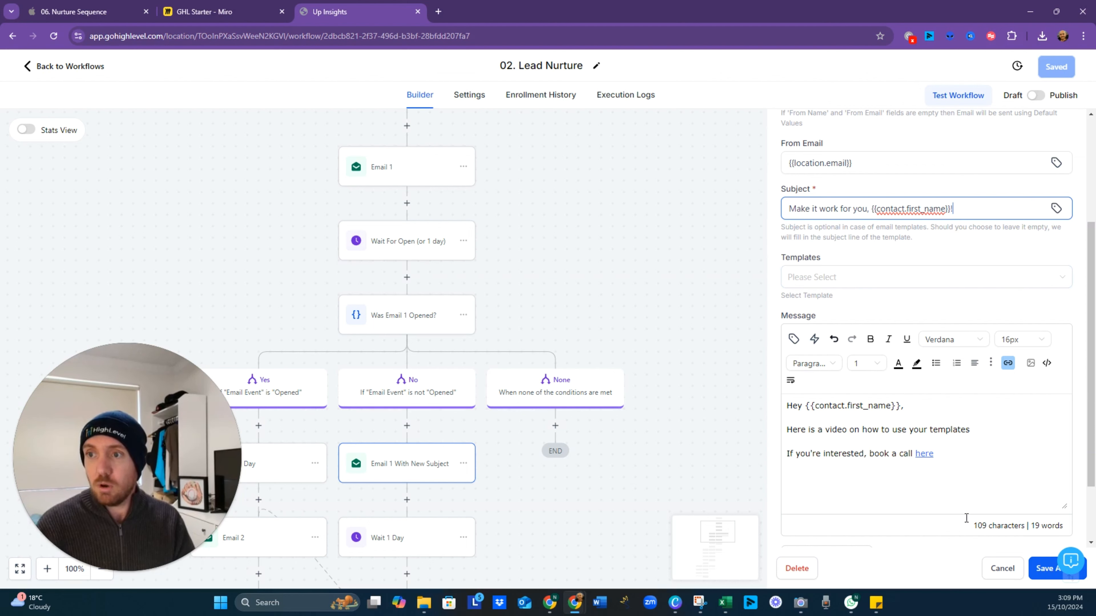
{"action": "left_click", "coordinate": [1044, 569]}
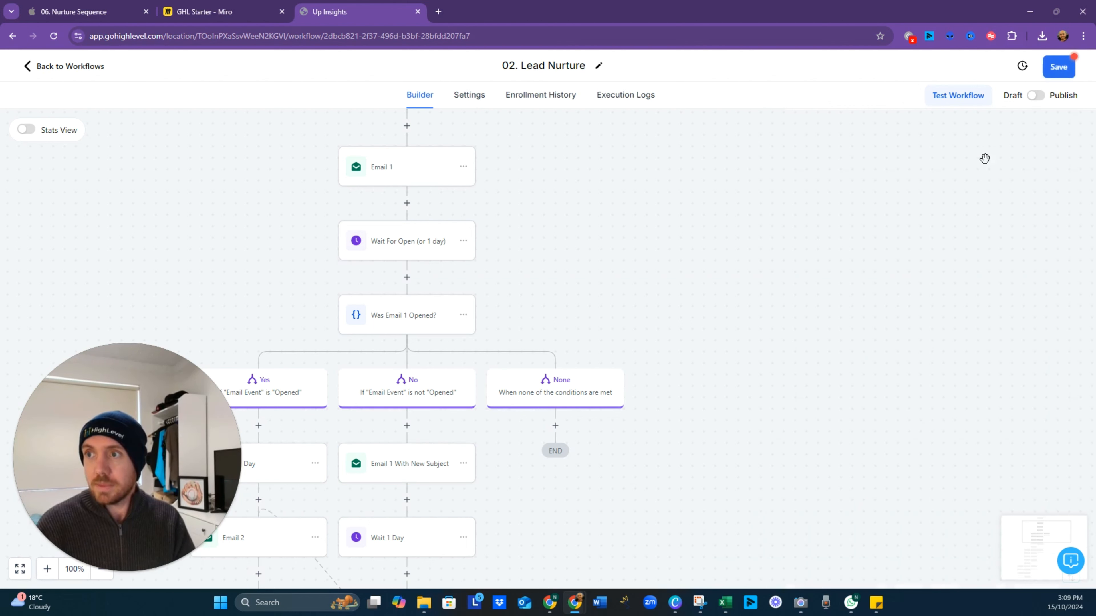
Save the workflow and switch to the 06. Nurture Sequence slides, advancing to the Email 3 success story outline.
{"action": "left_click", "coordinate": [1056, 67]}
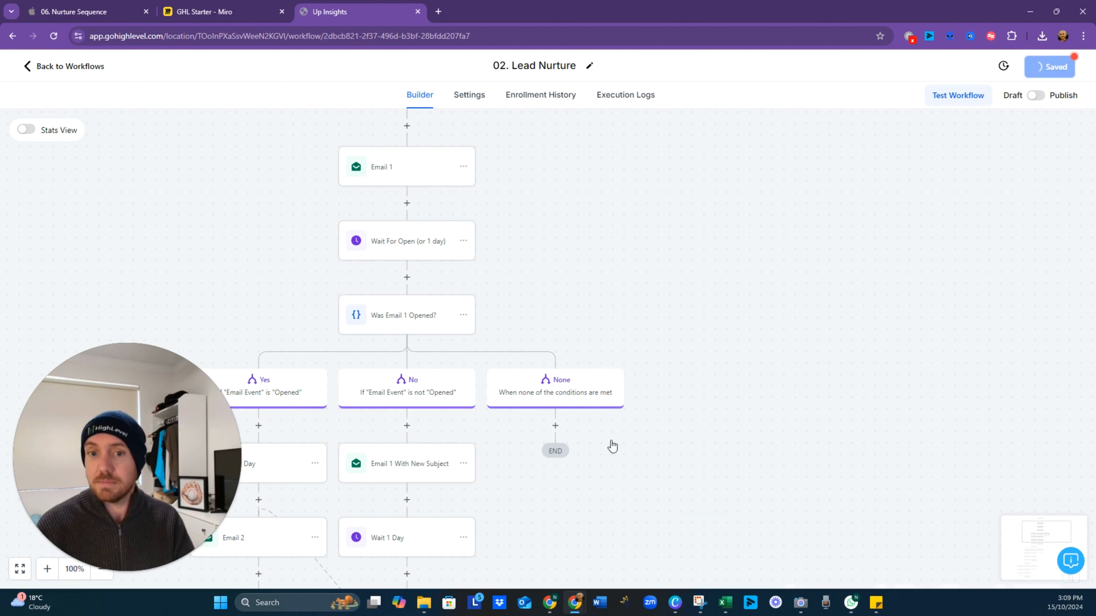
{"action": "left_click_drag", "start_coordinate": [577, 287], "coordinate": [698, 218]}
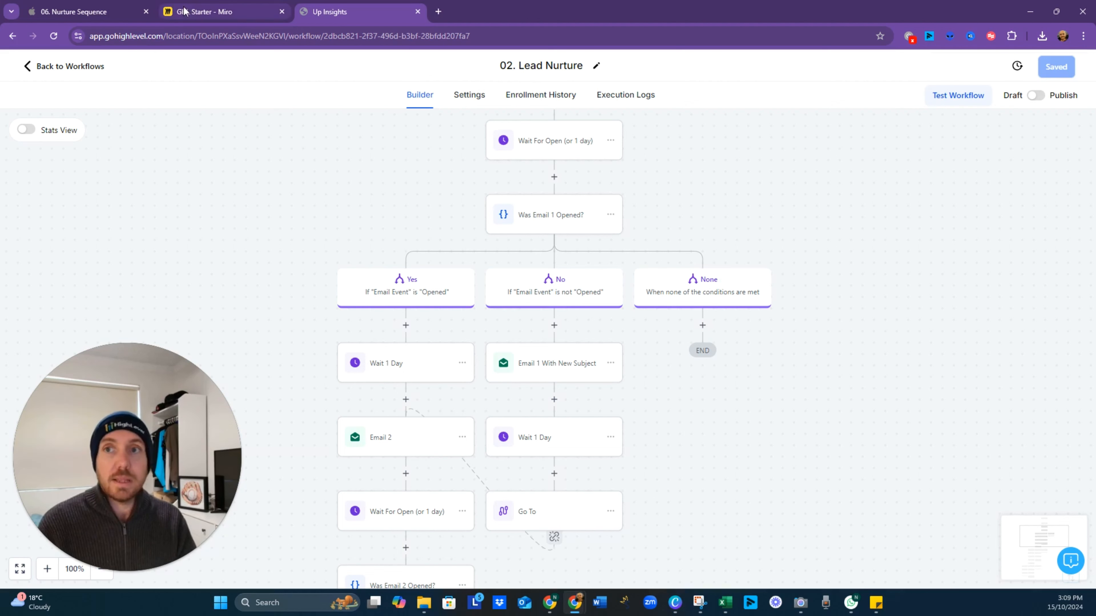
{"action": "left_click", "coordinate": [83, 6]}
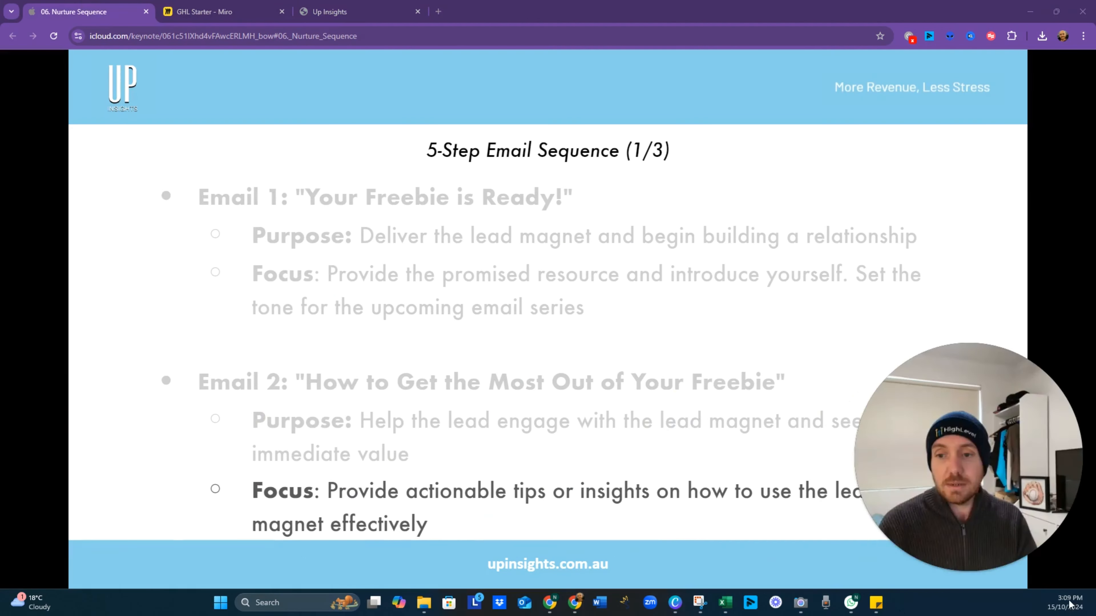
{"action": "left_click", "coordinate": [736, 210]}
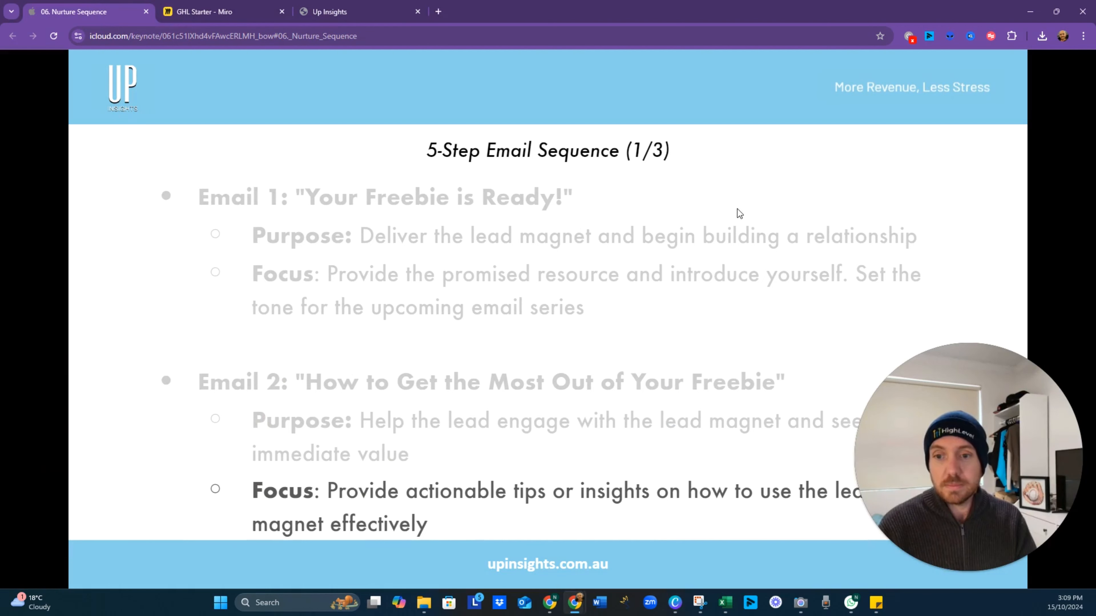
{"action": "left_click", "coordinate": [470, 430]}
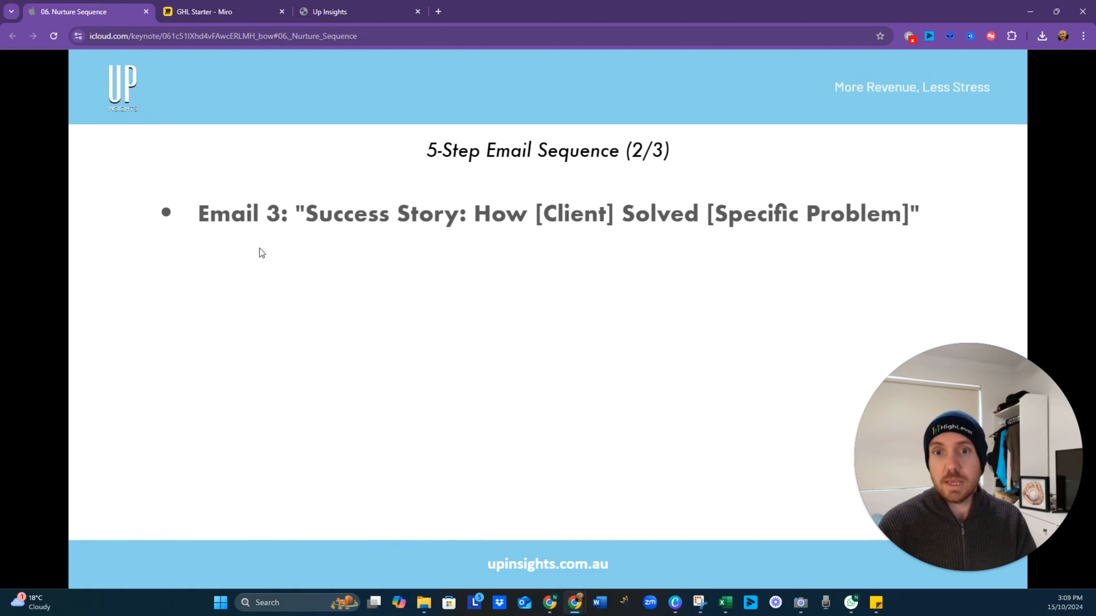
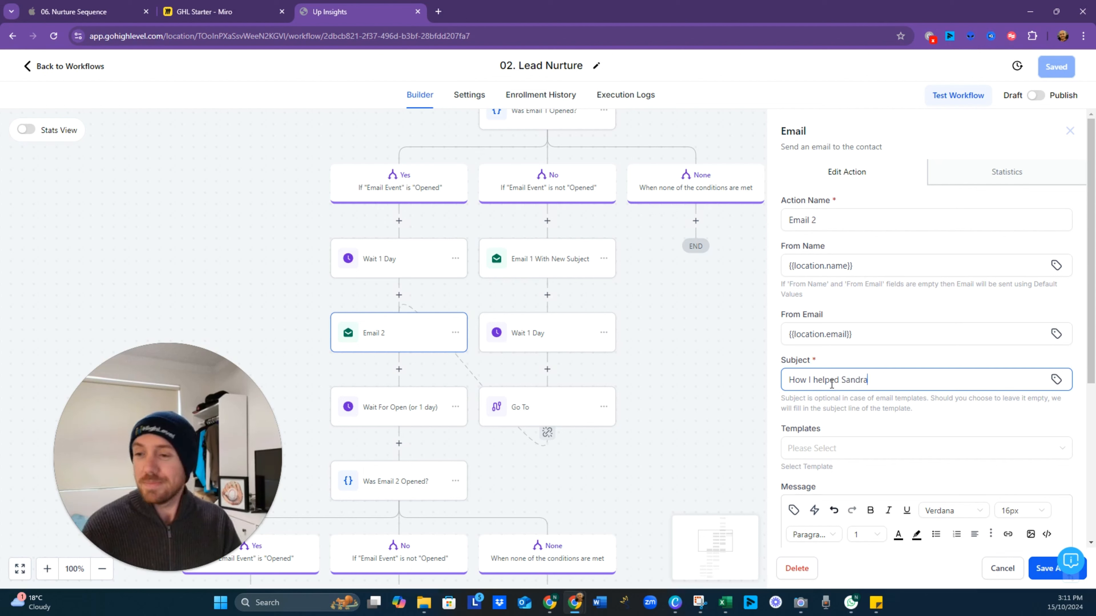
Replace Email 2's placeholder message with "This is a testimonial from [client's first name], about how awesome I am".
{"action": "scroll", "coordinate": [917, 429], "scroll_direction": "down", "scroll_amount": 3}
{"action": "triple_click", "coordinate": [921, 481]}
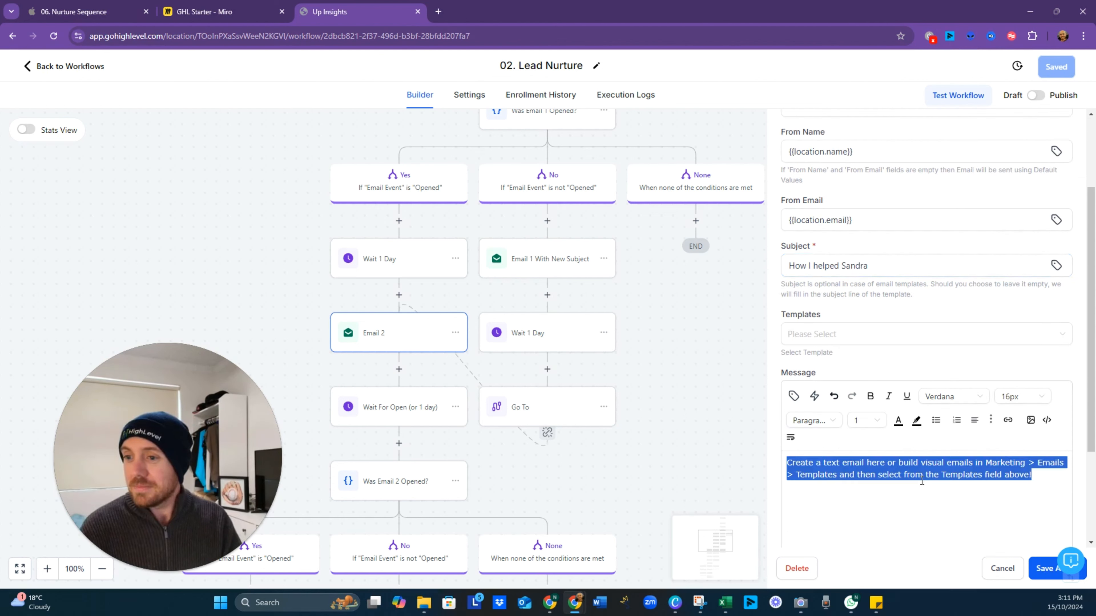
{"action": "type", "text": "T"}
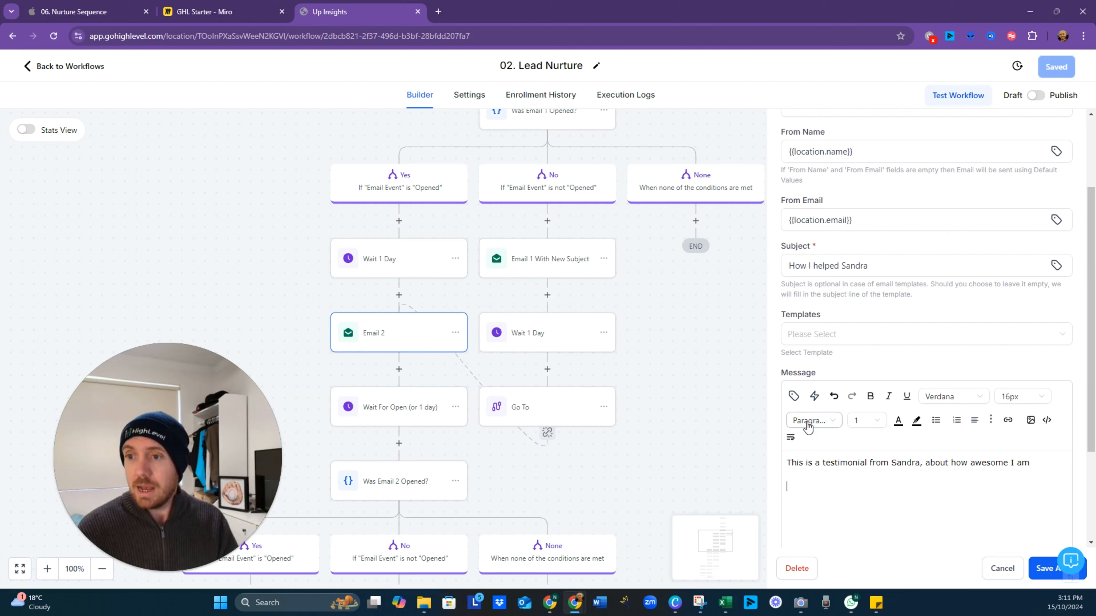
{"action": "scroll", "coordinate": [807, 429], "scroll_direction": "down", "scroll_amount": 3}
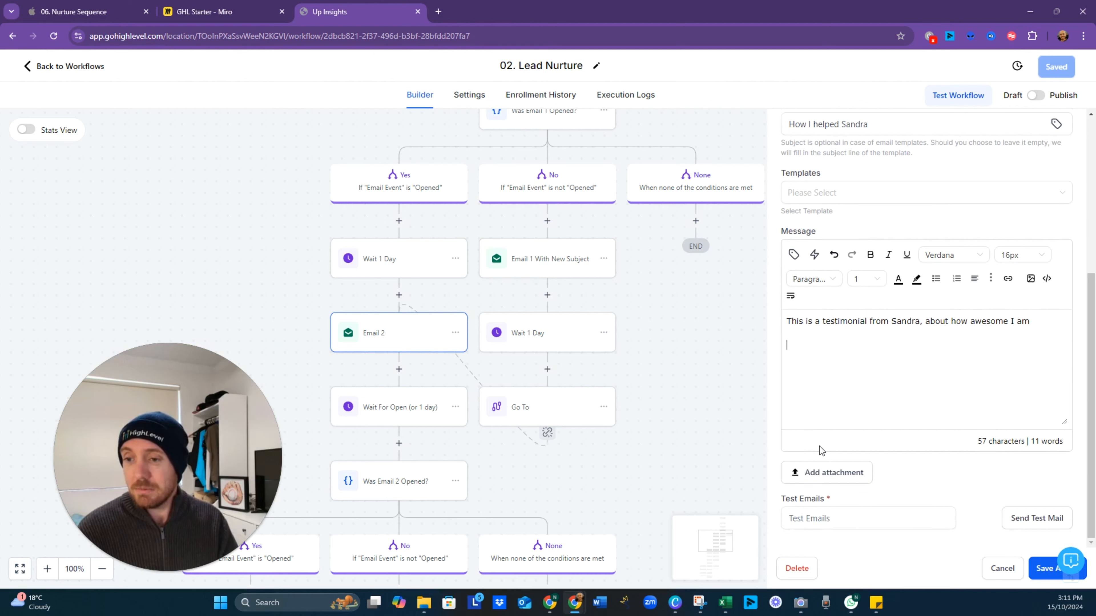
{"action": "scroll", "coordinate": [819, 449], "scroll_direction": "up", "scroll_amount": 5}
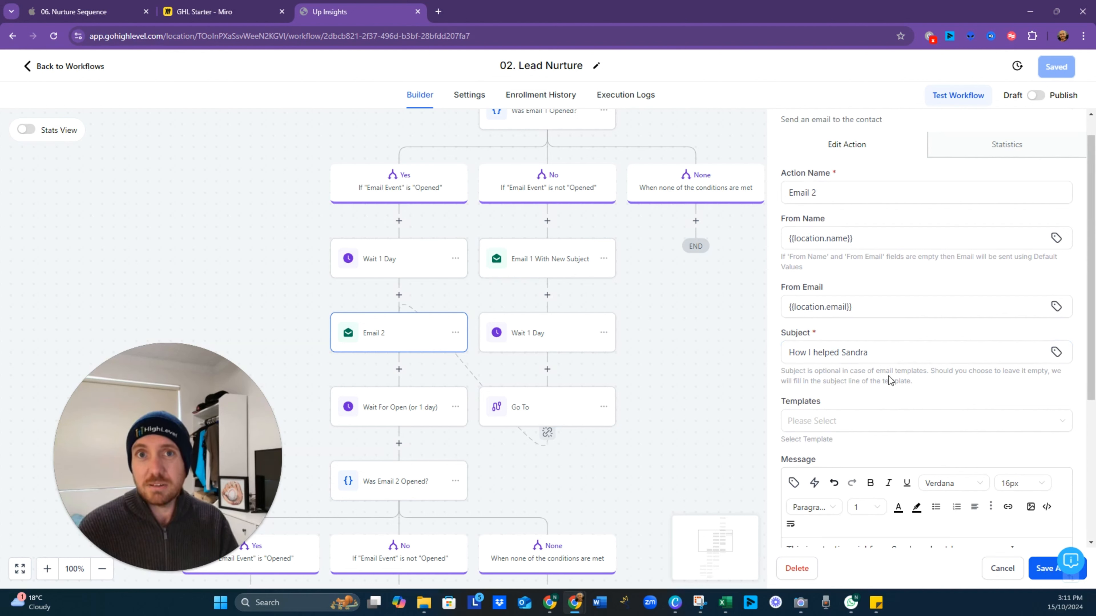
Expand Email 2's subject to "Struggling with Automation, Here's How I helped [client's first name] overcome the overwhelm".
{"action": "left_click_drag", "start_coordinate": [876, 353], "coordinate": [759, 355]}
{"action": "key", "text": "Left"}
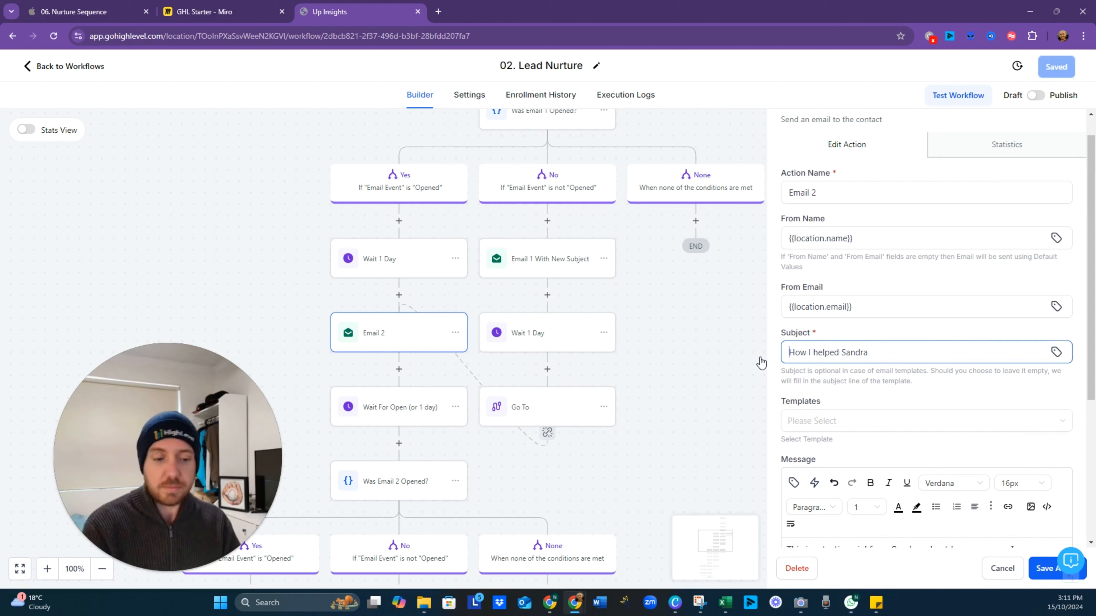
{"action": "type", "text": "Sr"}
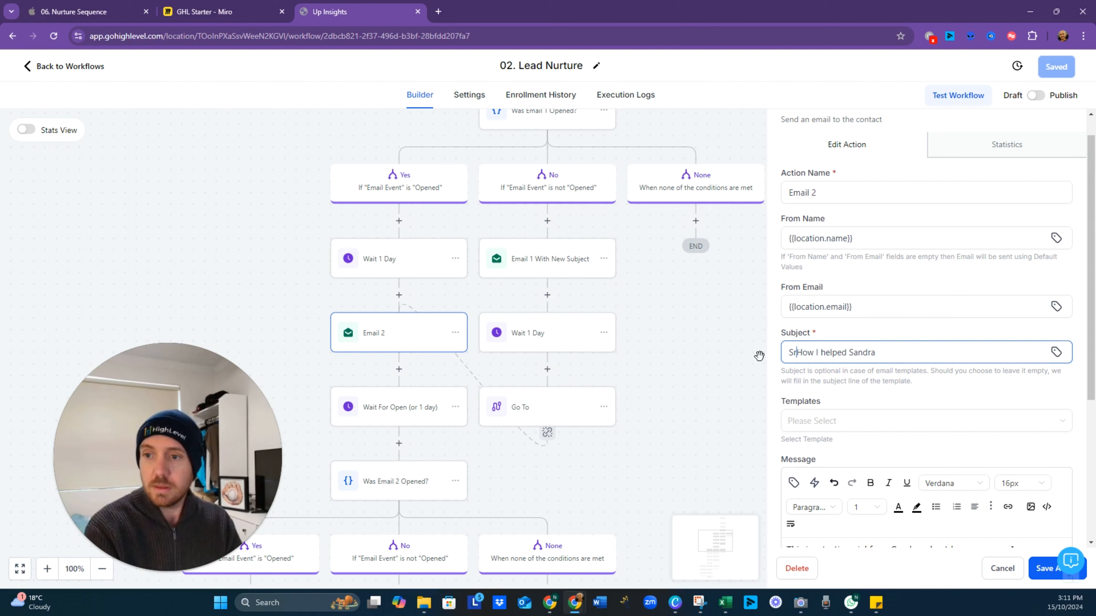
{"action": "key", "text": "BackSpace"}
{"action": "type", "text": "truggin"}
{"action": "type", "text": "g wit"}
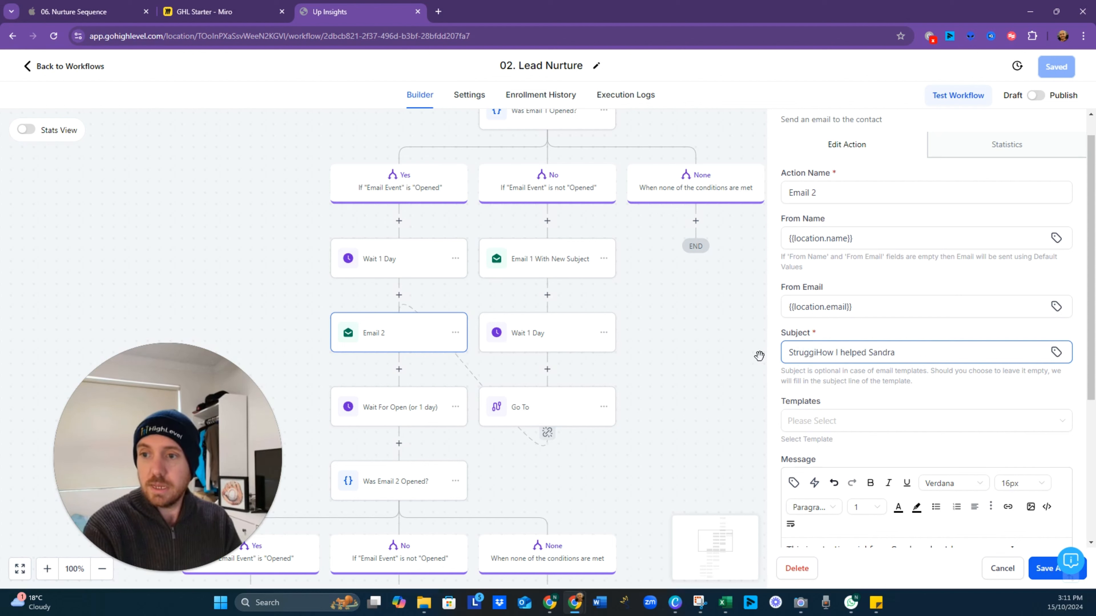
{"action": "type", "text": "h "}
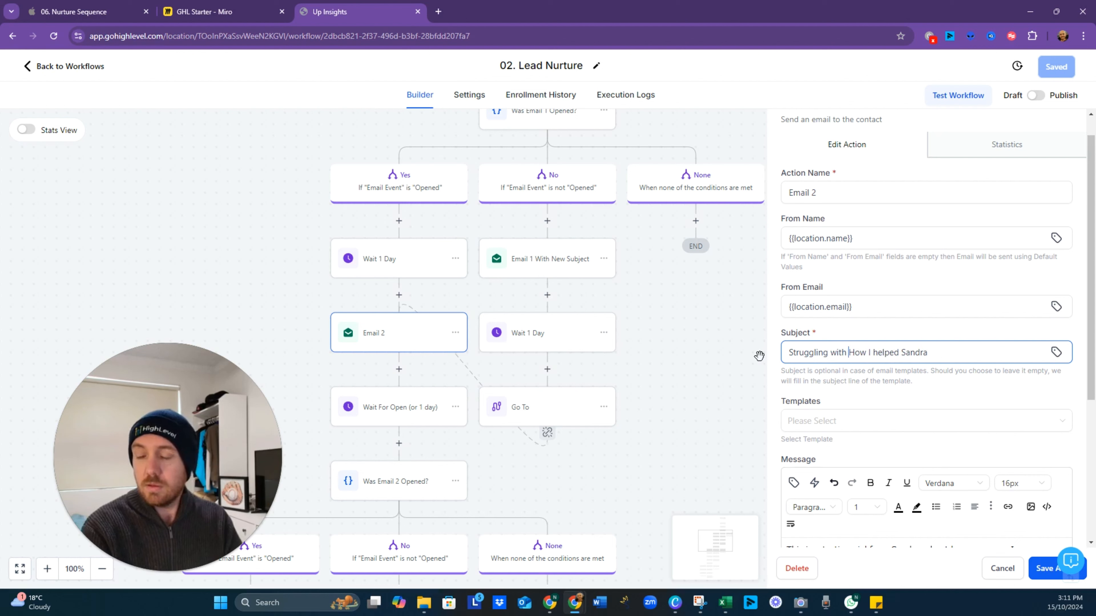
{"action": "type", "text": "Automation, "}
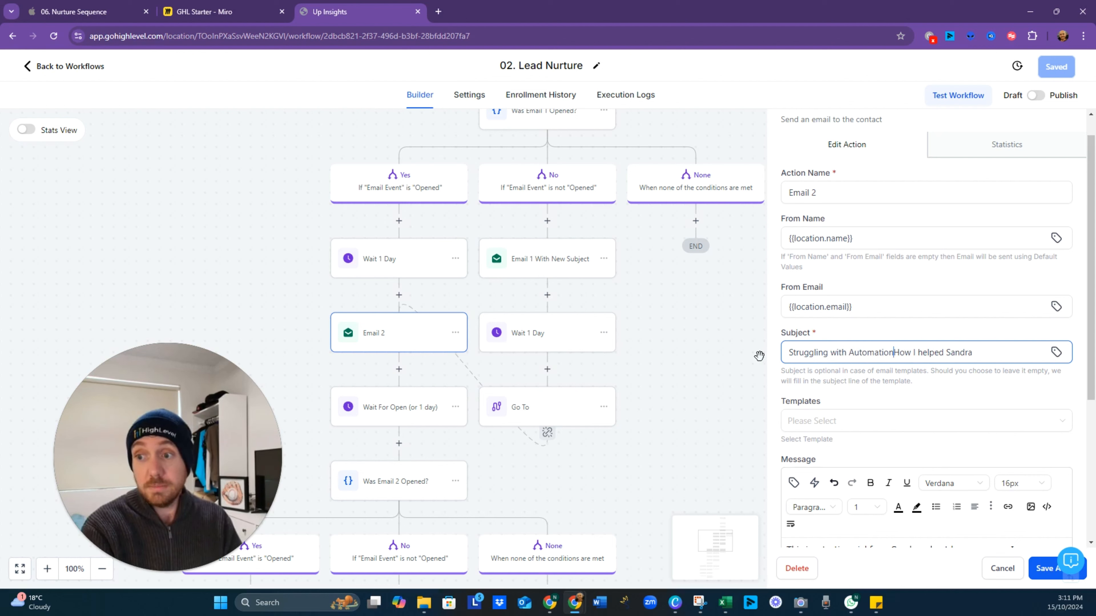
{"action": "type", "text": "Here"}
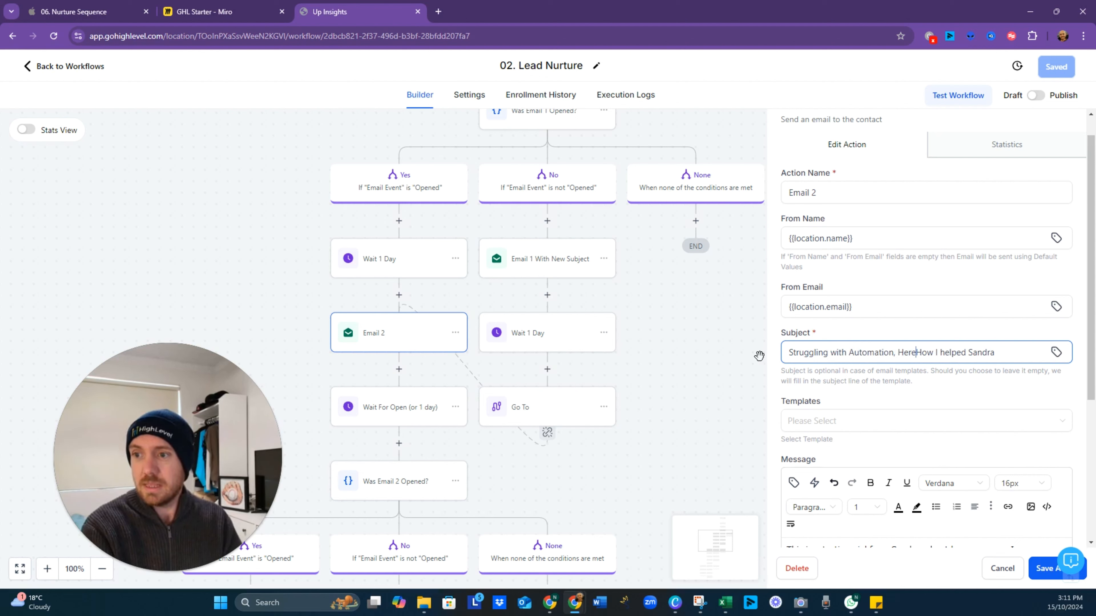
{"action": "type", "text": "'s "}
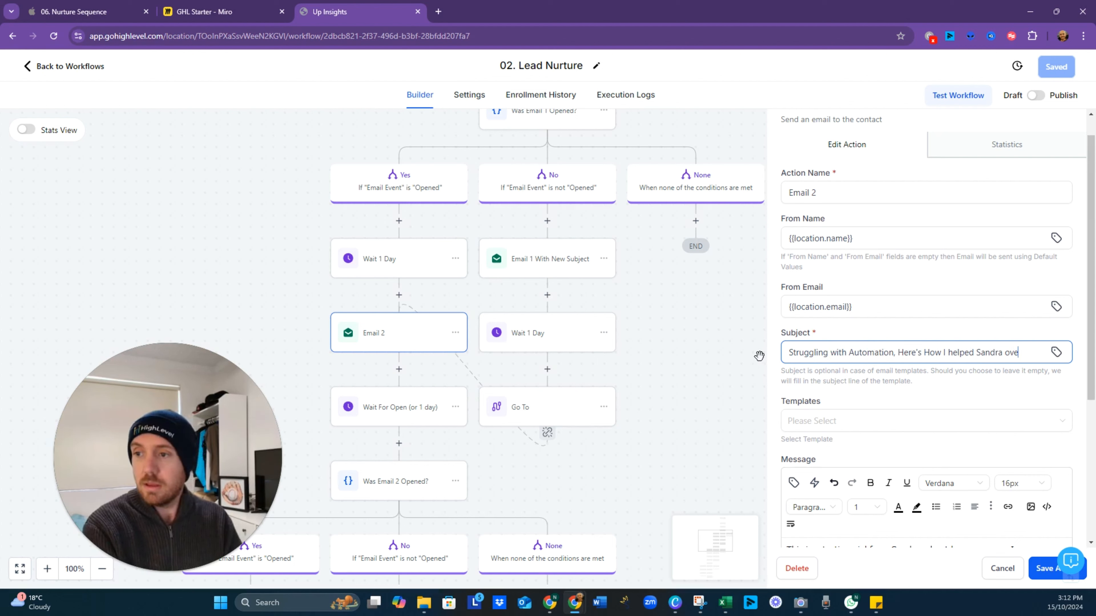
{"action": "type", "text": "ome the o"}
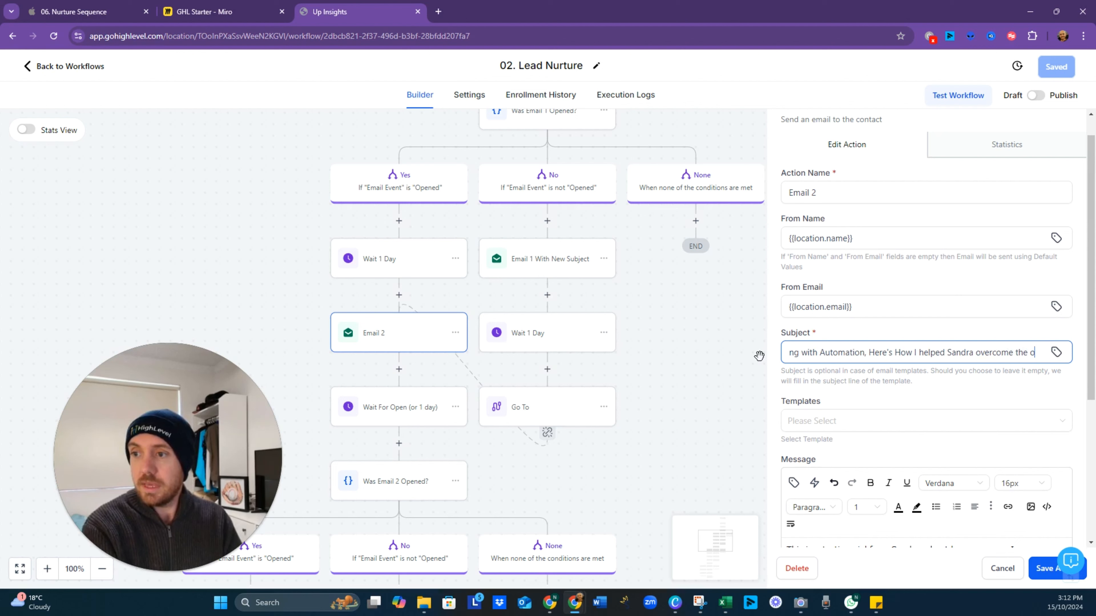
{"action": "type", "text": "verwhelm"}
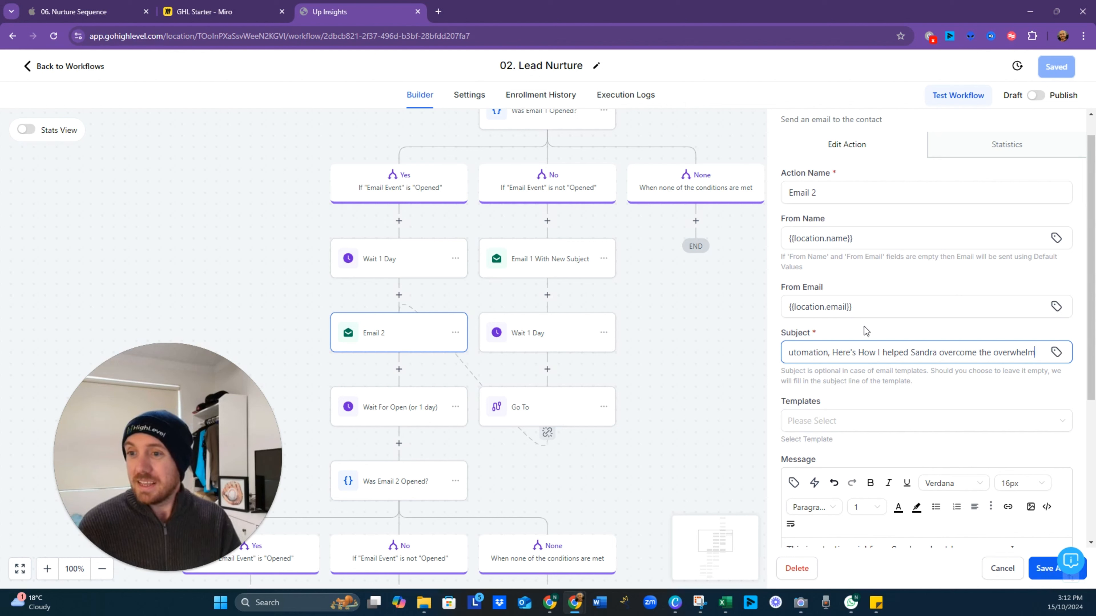
Save the Email 2 action and the workflow.
{"action": "left_click_drag", "start_coordinate": [910, 352], "coordinate": [746, 357]}
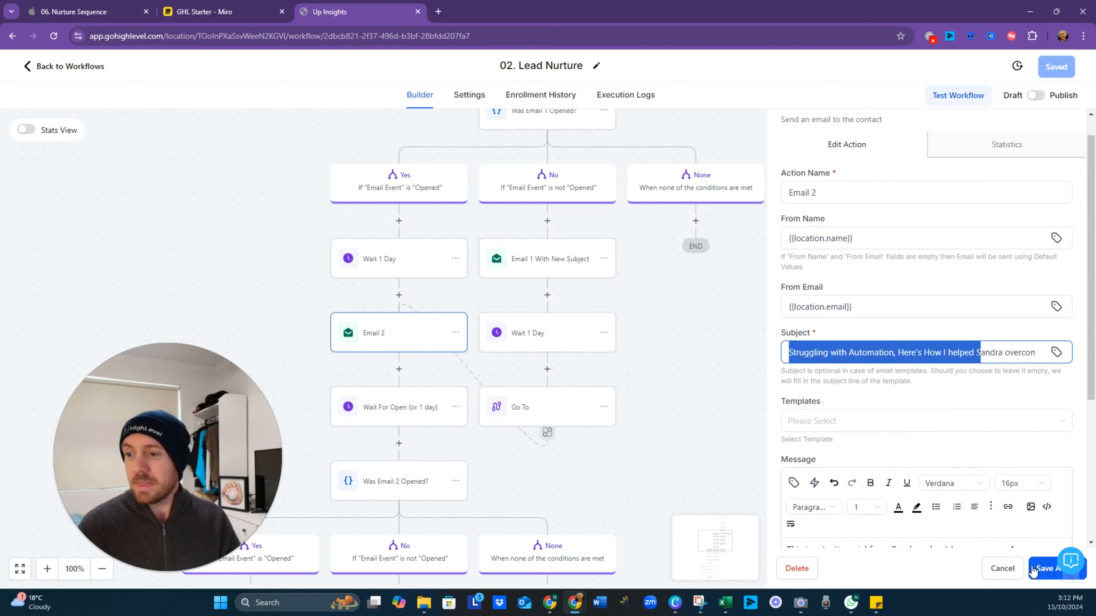
{"action": "left_click", "coordinate": [1044, 570]}
{"action": "left_click", "coordinate": [1055, 68]}
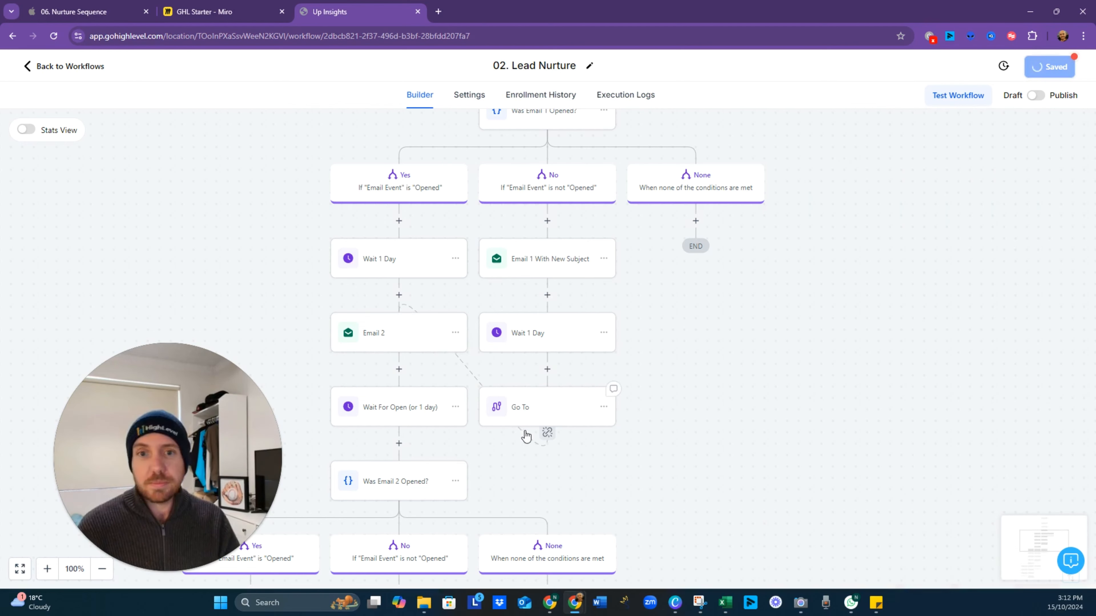
Copy Email 2's testimonial message and paste it over the placeholder message in Email 2 With New Subject.
{"action": "left_click", "coordinate": [397, 345]}
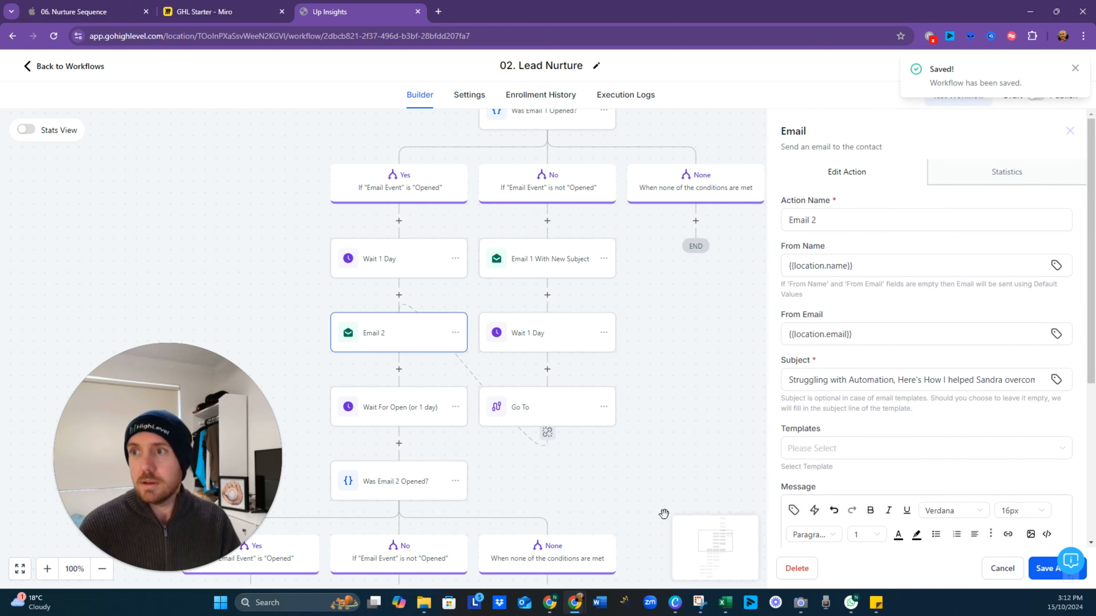
{"action": "scroll", "coordinate": [923, 397], "scroll_direction": "down", "scroll_amount": 3}
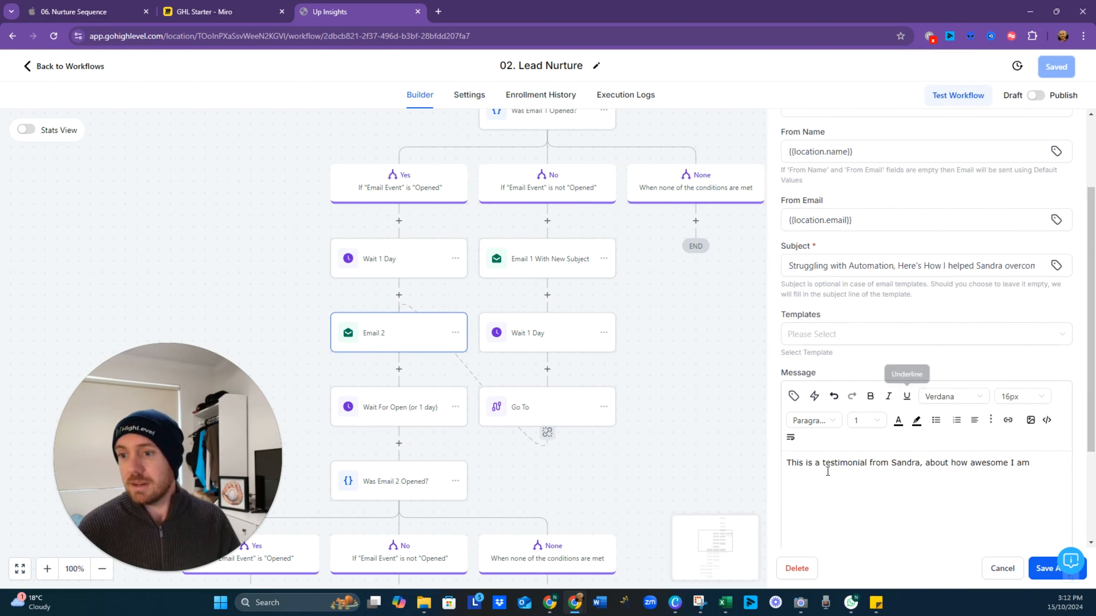
{"action": "left_click_drag", "start_coordinate": [787, 463], "coordinate": [1029, 464]}
{"action": "key", "text": "ctrl+c"}
{"action": "scroll", "coordinate": [643, 487], "scroll_direction": "down", "scroll_amount": 5}
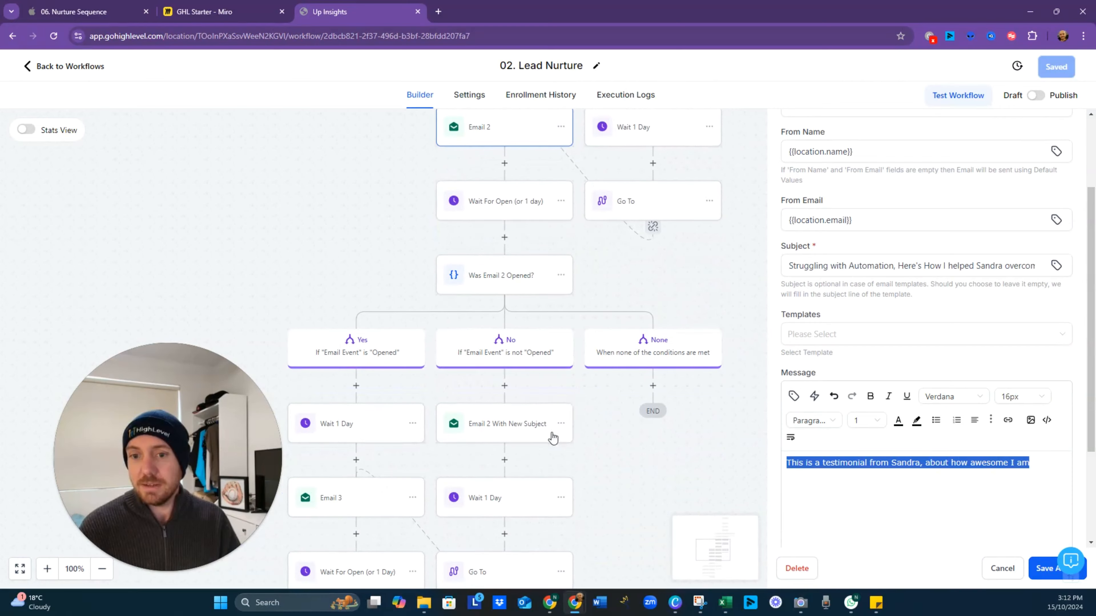
{"action": "left_click", "coordinate": [504, 432]}
{"action": "left_click_drag", "start_coordinate": [1041, 491], "coordinate": [740, 469]}
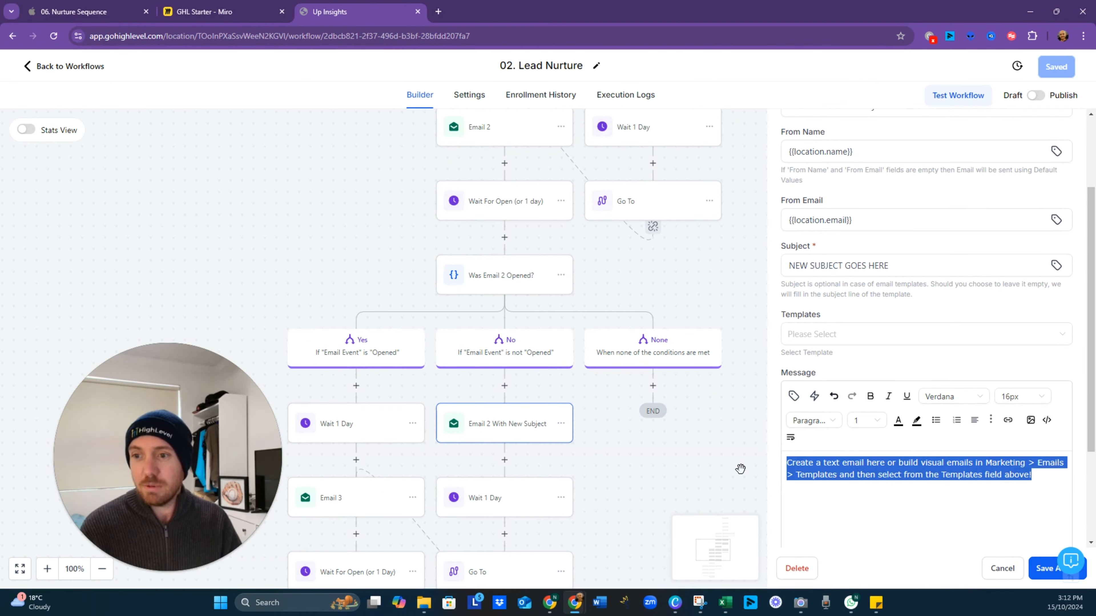
{"action": "key", "text": "ctrl+v"}
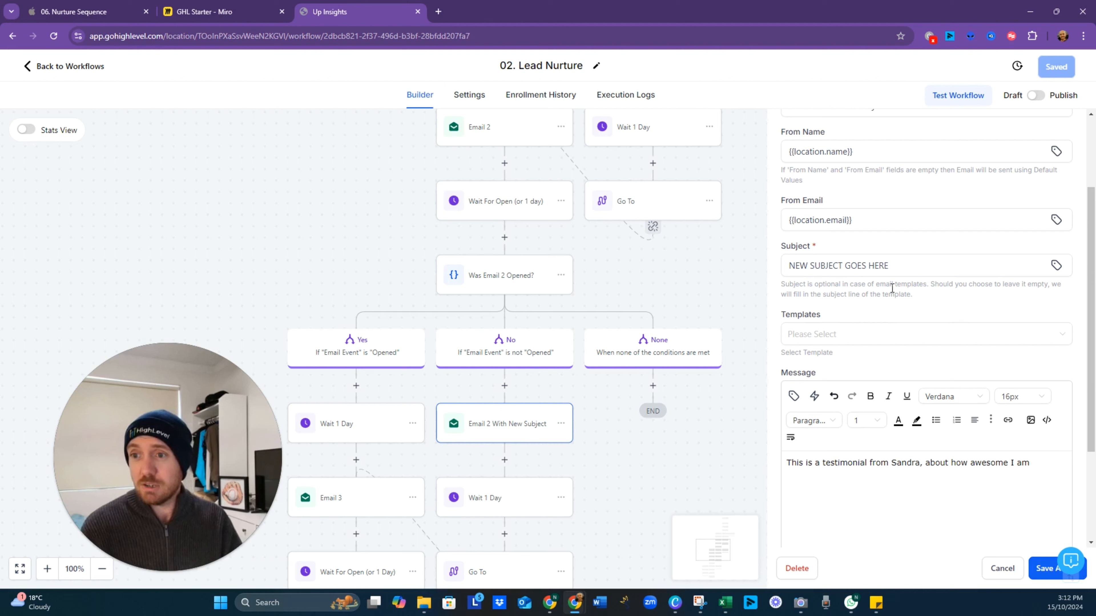
Set the subject of Email 2 With New Subject to "[client's first name] saved 5 hours a week!" and save the action and workflow.
{"action": "triple_click", "coordinate": [894, 271]}
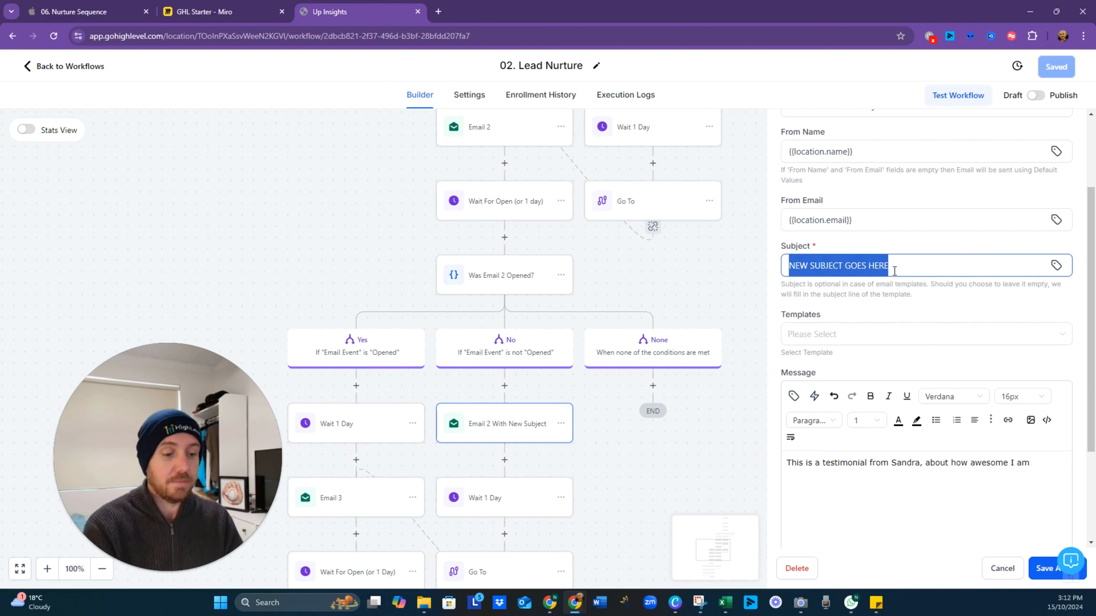
{"action": "type", "text": "Sandra saved"}
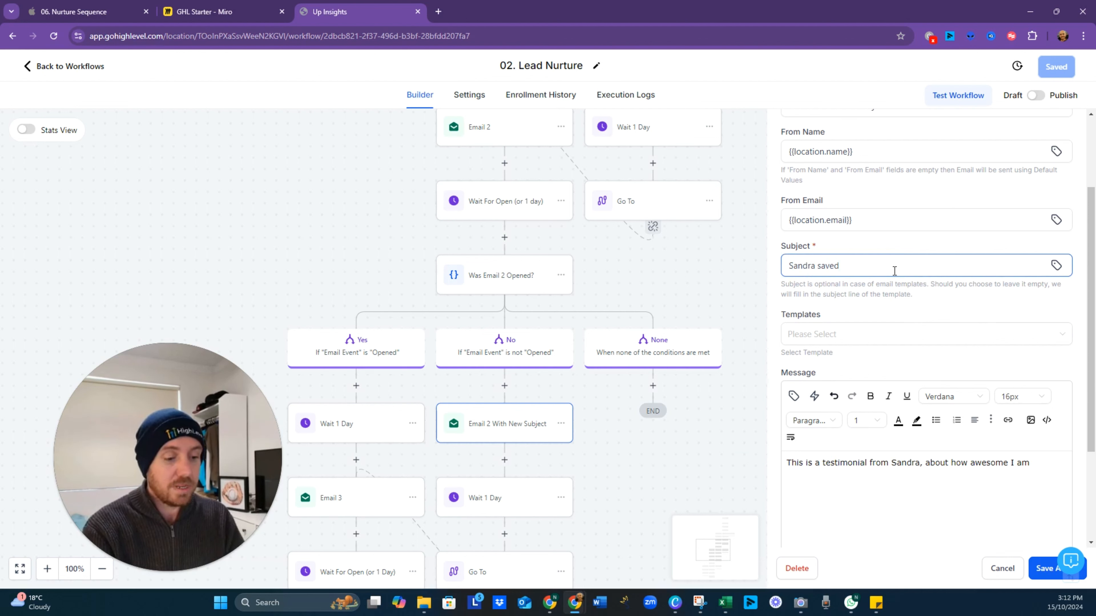
{"action": "type", "text": " 5 hours a w"}
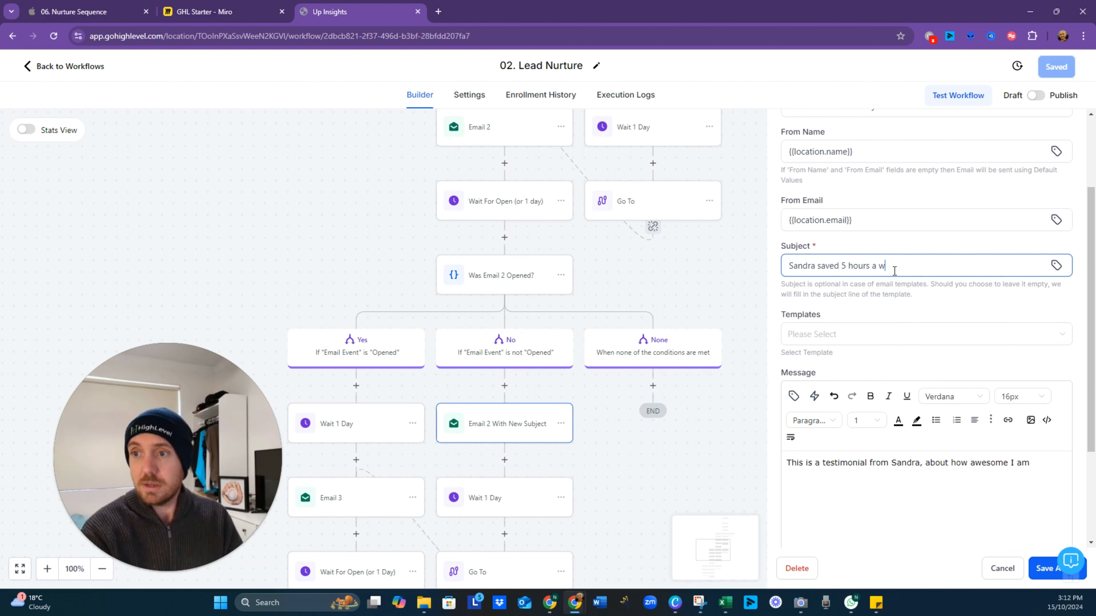
{"action": "type", "text": "eek!"}
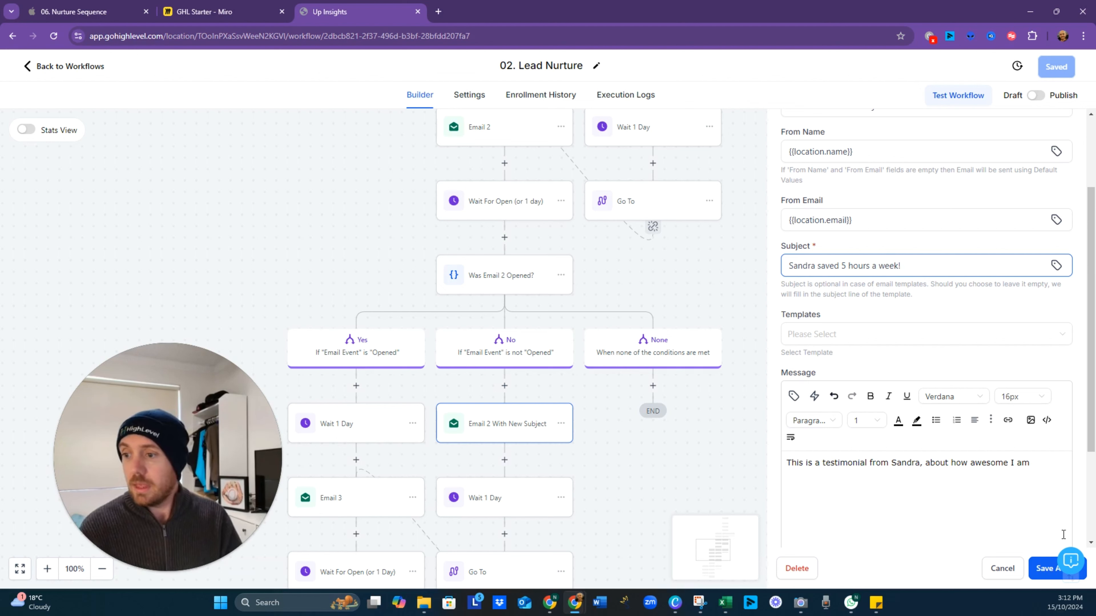
{"action": "left_click", "coordinate": [1044, 574]}
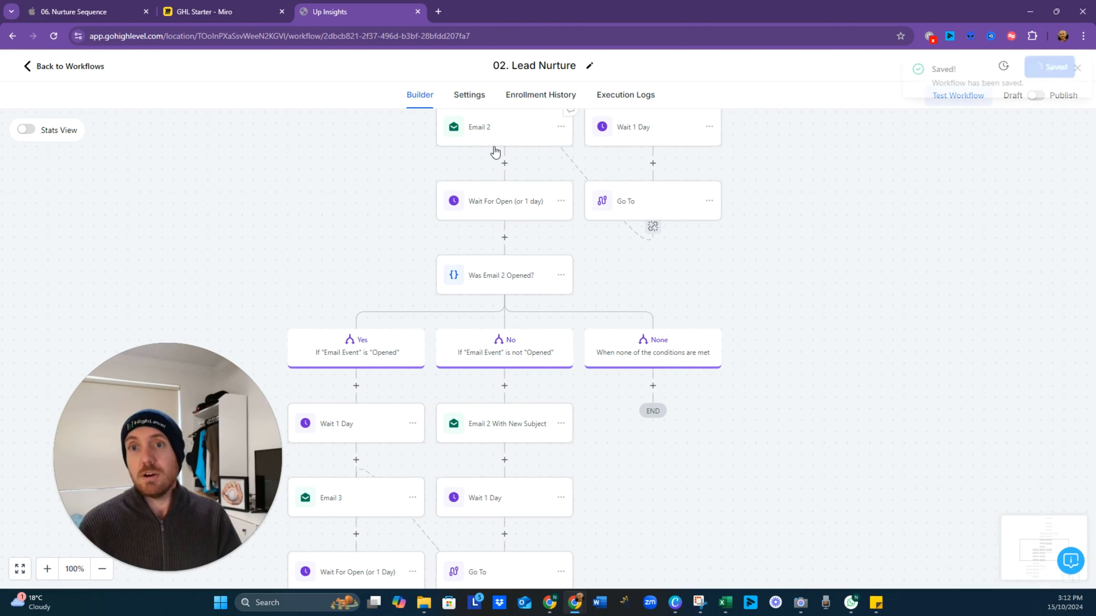
Review the workflow's Email 1 and Email 2 branches down to Email 3, and switch back to the 06. Nurture Sequence slides.
{"action": "scroll", "coordinate": [638, 288], "scroll_direction": "up", "scroll_amount": 8}
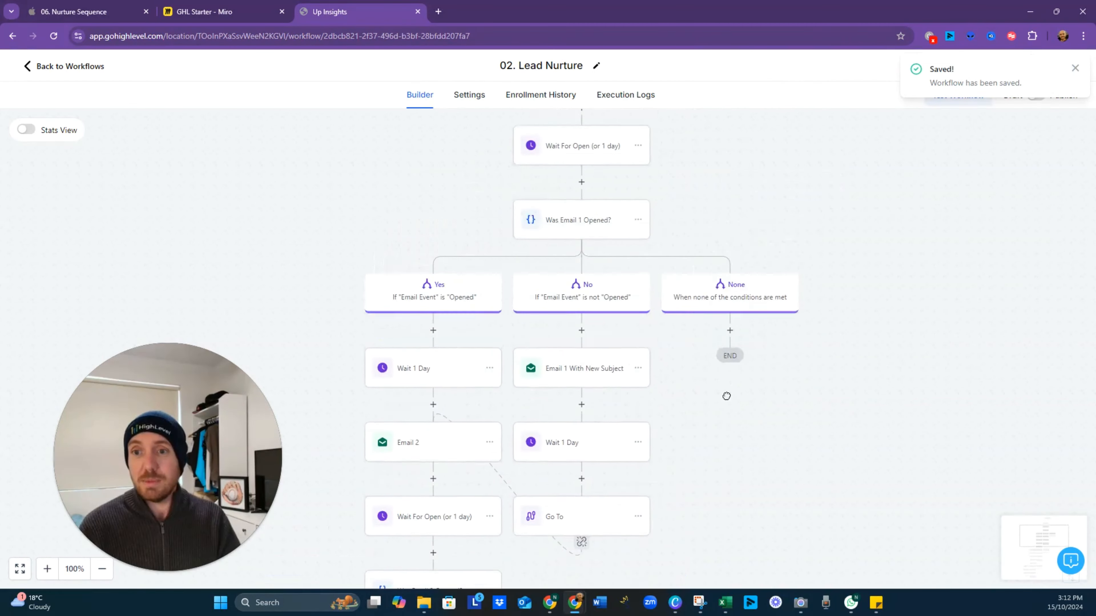
{"action": "left_click_drag", "start_coordinate": [678, 197], "coordinate": [724, 266]}
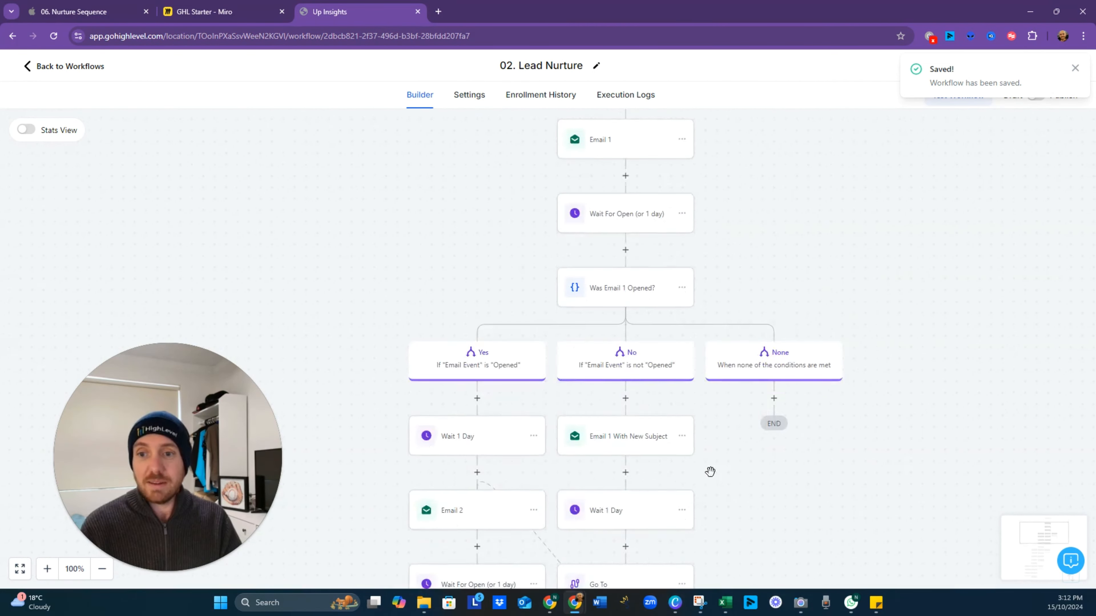
{"action": "left_click_drag", "start_coordinate": [709, 472], "coordinate": [767, 307]}
{"action": "left_click_drag", "start_coordinate": [731, 457], "coordinate": [812, 238]}
{"action": "left_click_drag", "start_coordinate": [714, 442], "coordinate": [716, 284]}
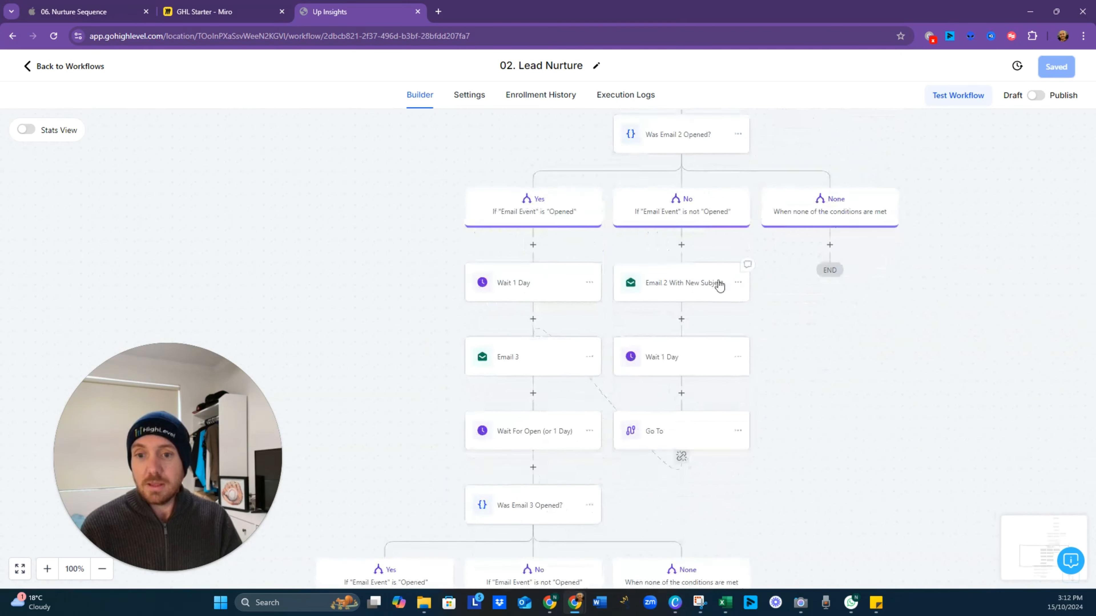
{"action": "left_click", "coordinate": [96, 10]}
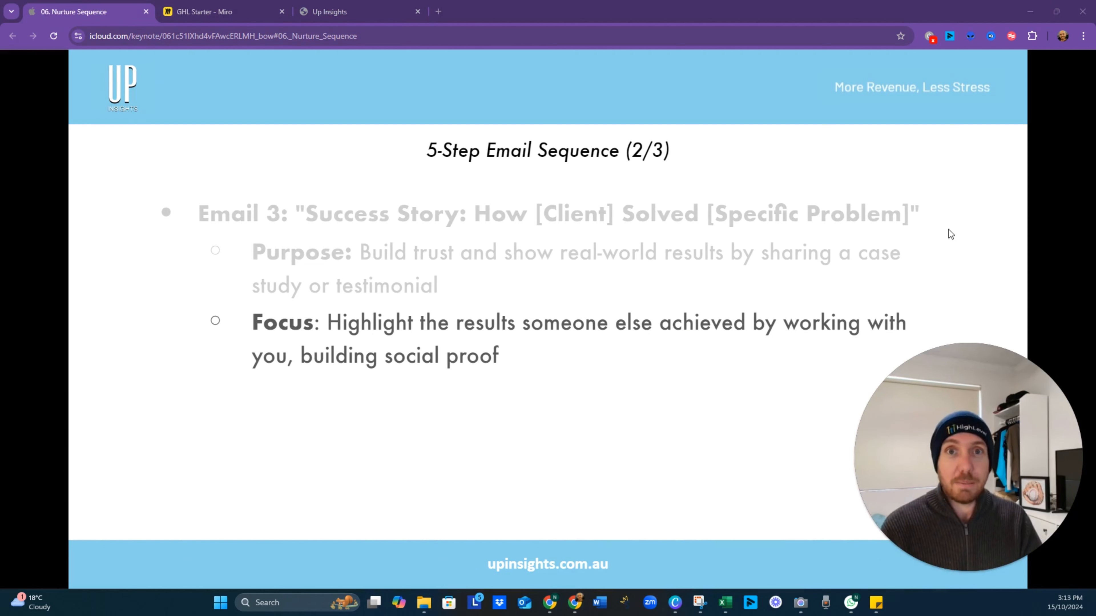
Advance the 5-Step Email Sequence slide through Email 4's "Quick Tip" title, purpose and focus points.
{"action": "left_click", "coordinate": [948, 230]}
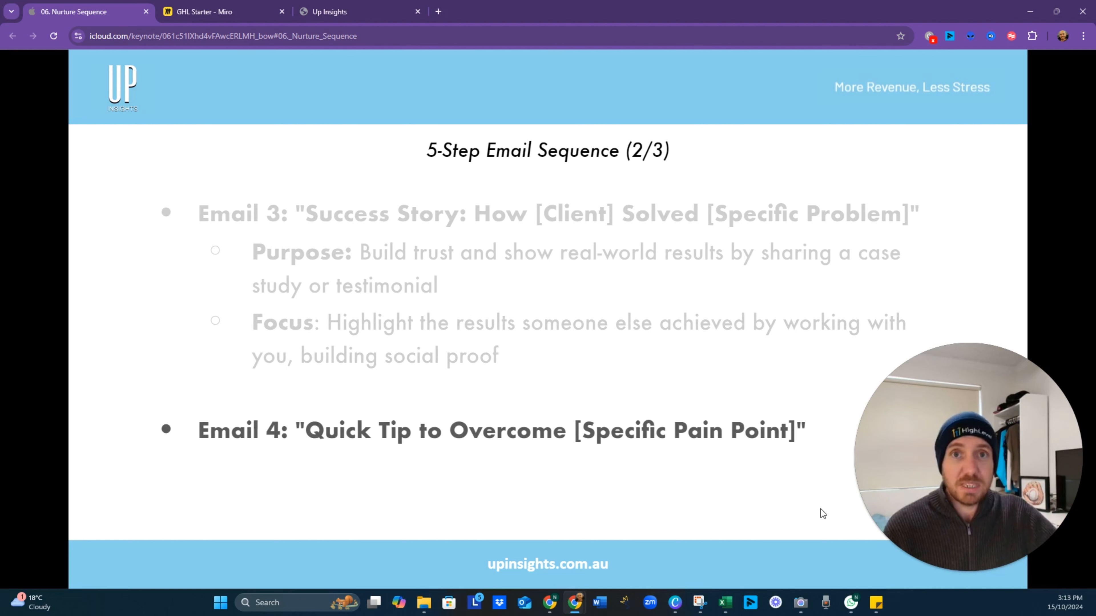
{"action": "left_click", "coordinate": [489, 521]}
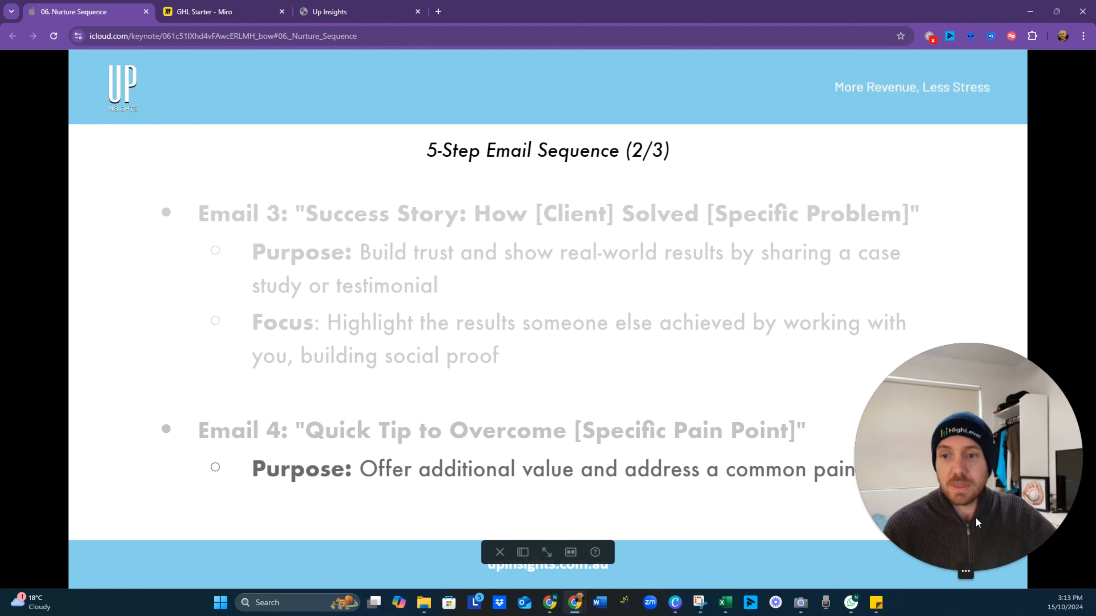
{"action": "left_click_drag", "start_coordinate": [972, 518], "coordinate": [998, 98]}
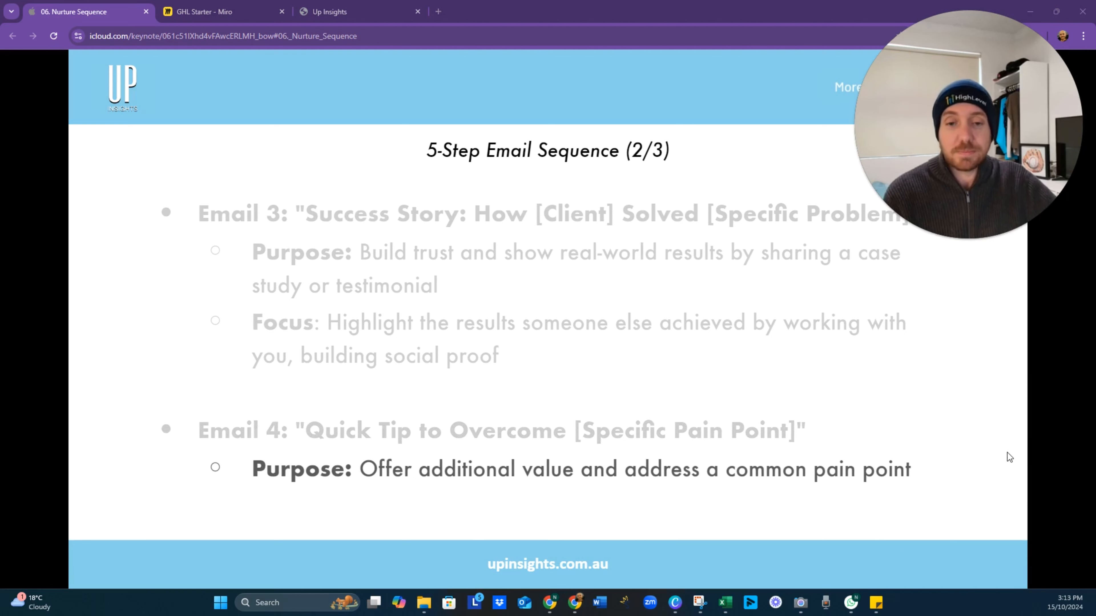
{"action": "left_click", "coordinate": [956, 464]}
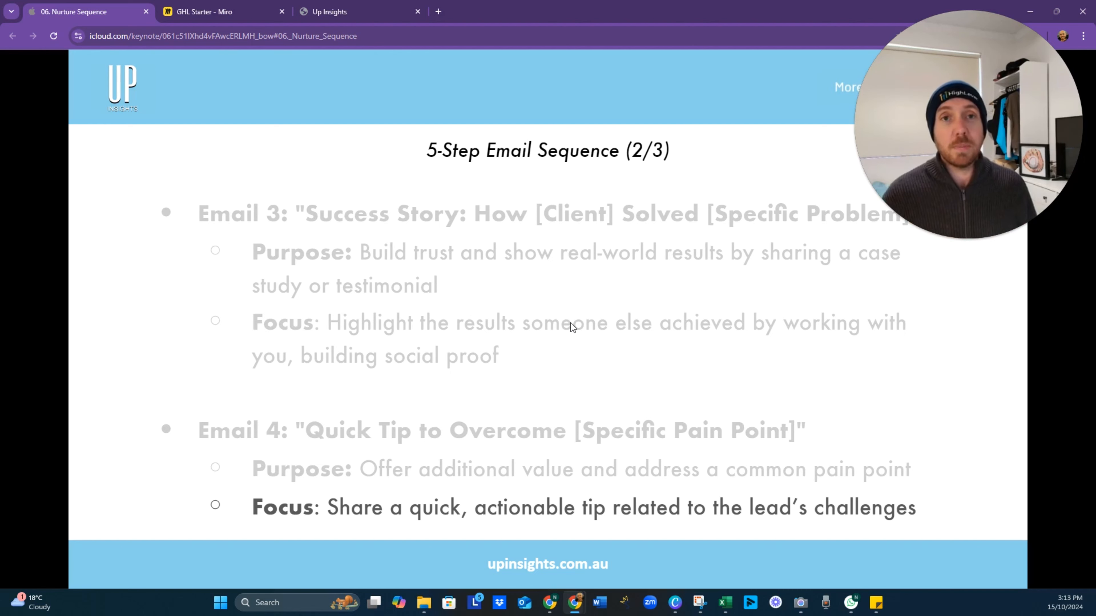
Switch to the GHL Starter Miro board and examine the Nurture Sequence's Email 1 and Email 2 stages with their sticky notes.
{"action": "left_click", "coordinate": [245, 12]}
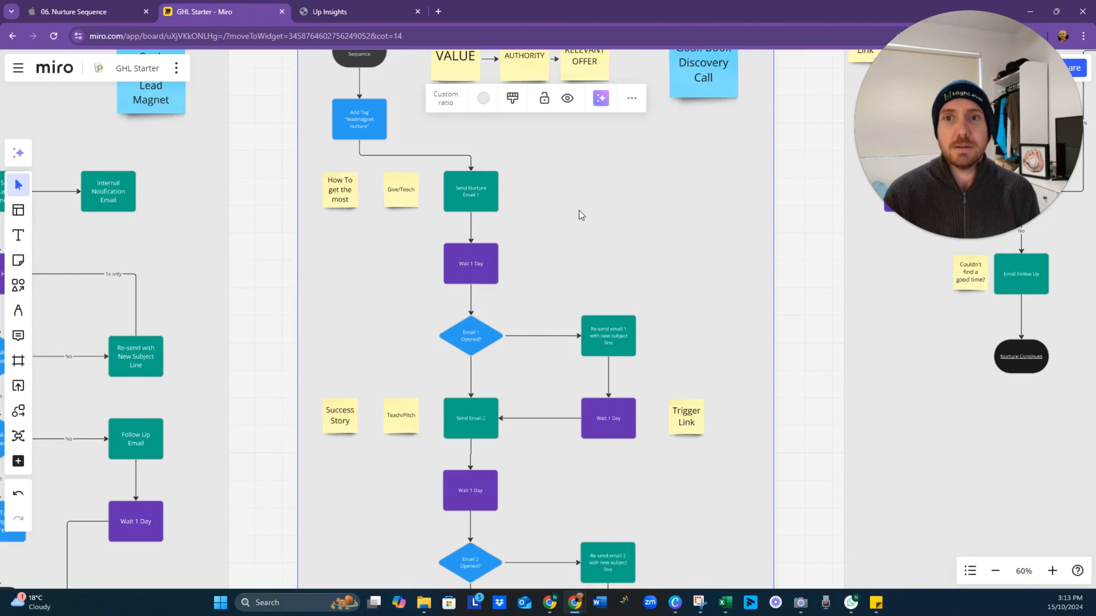
{"action": "left_click_drag", "start_coordinate": [580, 216], "coordinate": [545, 321]}
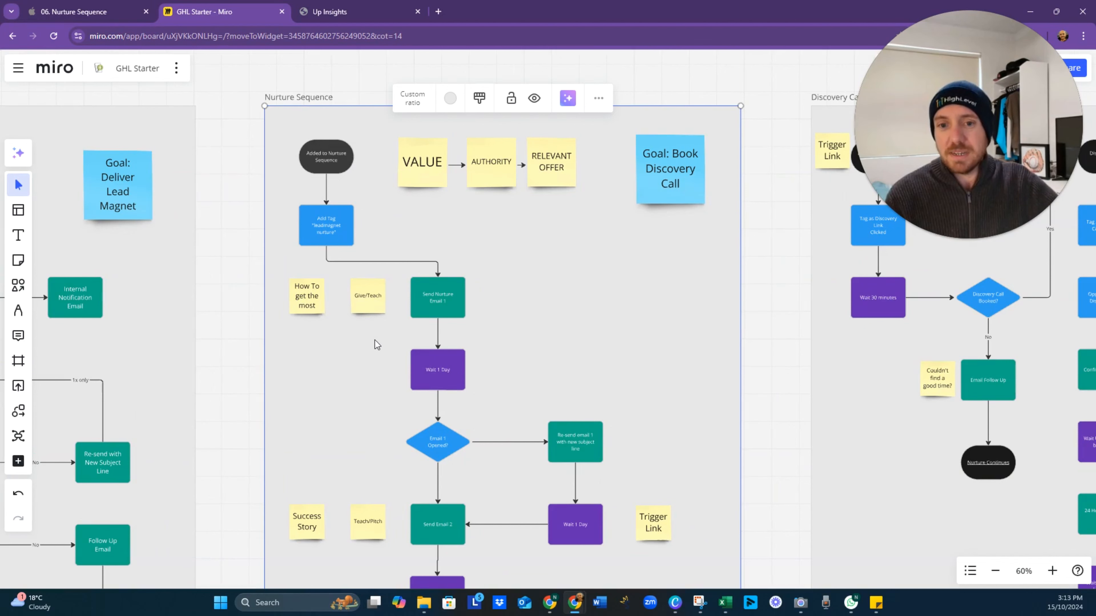
{"action": "scroll", "coordinate": [384, 358], "scroll_direction": "down", "scroll_amount": 5}
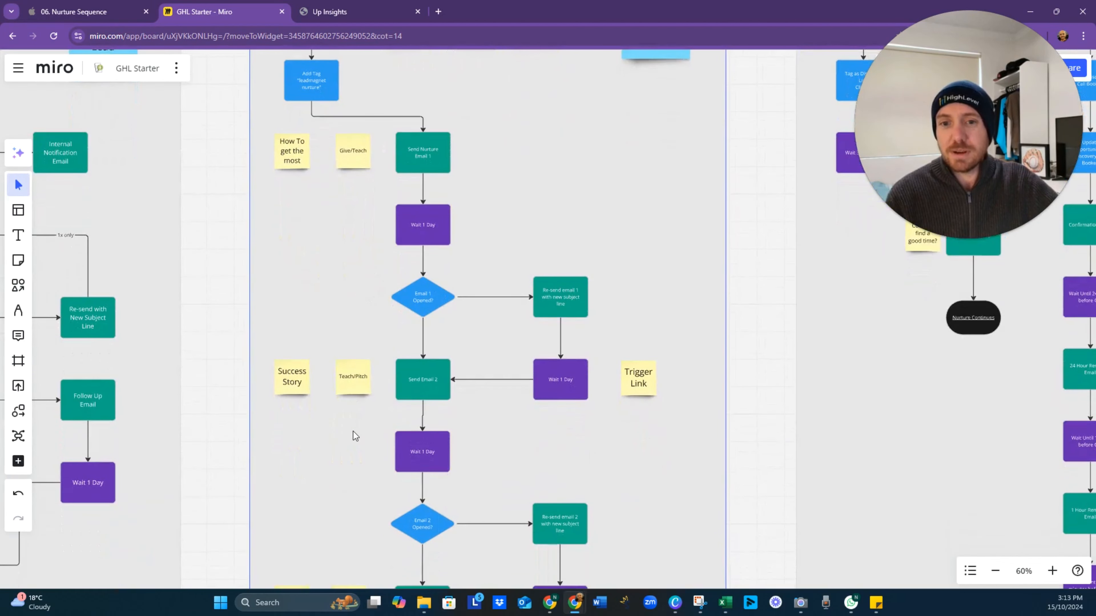
{"action": "left_click_drag", "start_coordinate": [354, 433], "coordinate": [378, 464]}
{"action": "scroll", "coordinate": [371, 182], "scroll_direction": "up", "scroll_amount": 5}
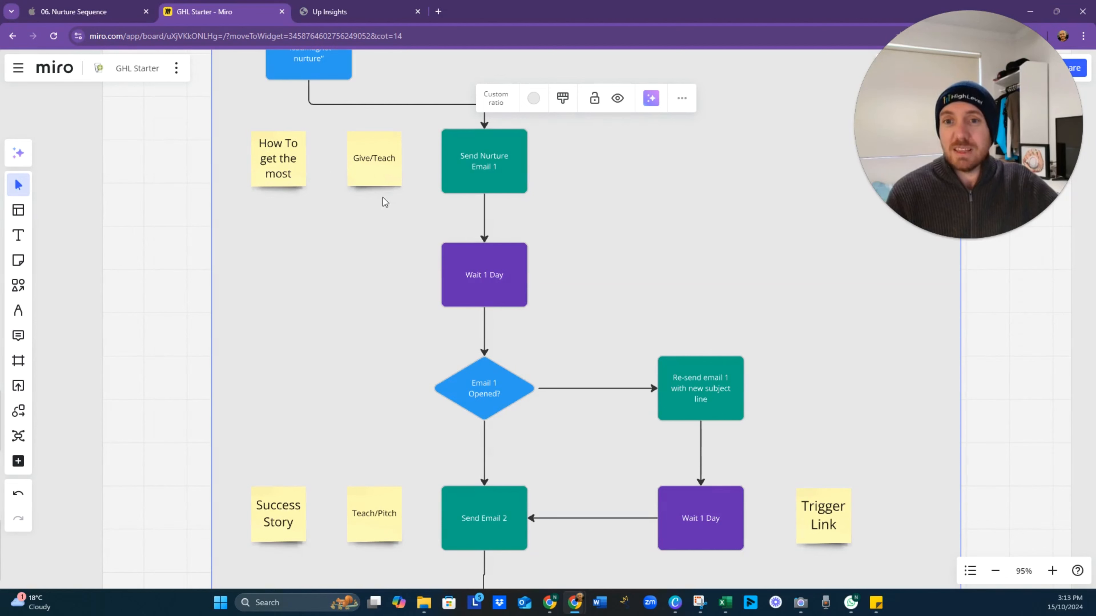
{"action": "left_click_drag", "start_coordinate": [392, 414], "coordinate": [381, 284]}
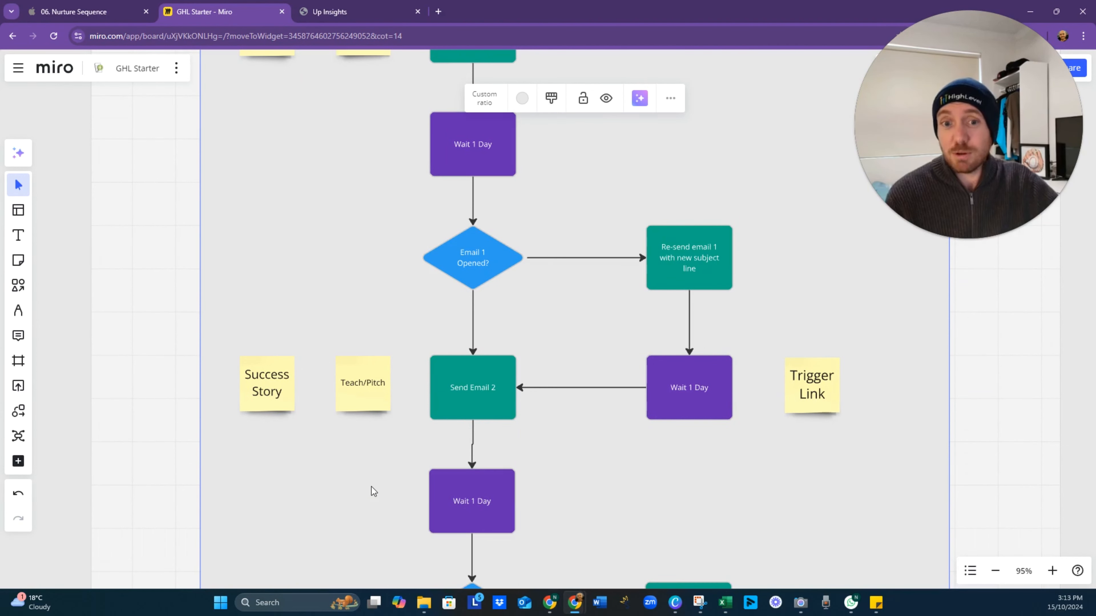
{"action": "scroll", "coordinate": [373, 492], "scroll_direction": "down", "scroll_amount": 4}
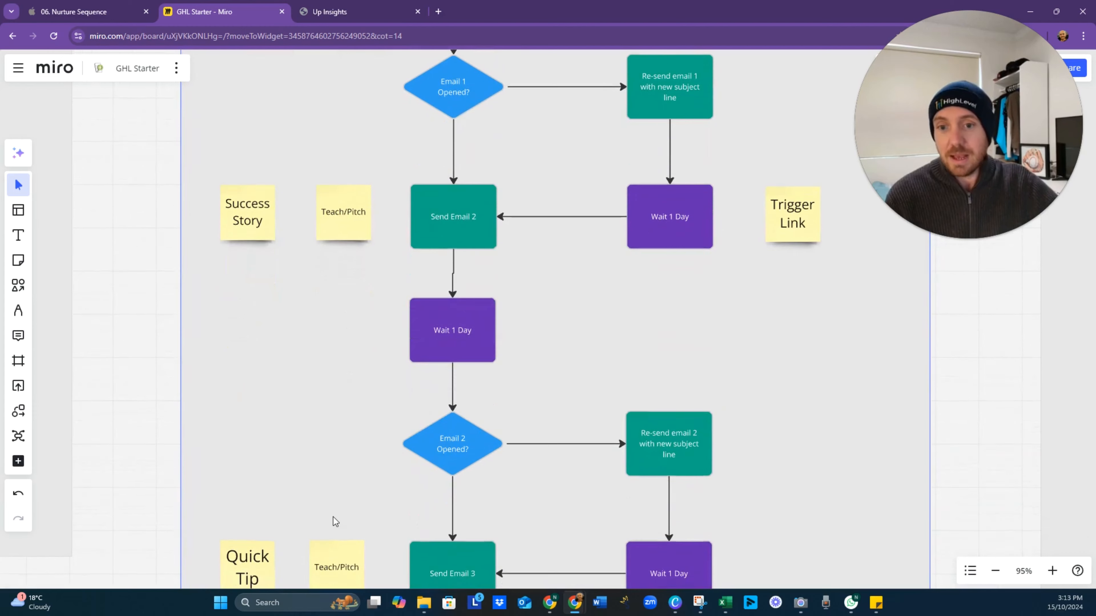
Examine the Email 3 and Email 4 stages of the Nurture Sequence flowchart and their content notes.
{"action": "scroll", "coordinate": [358, 479], "scroll_direction": "down", "scroll_amount": 4}
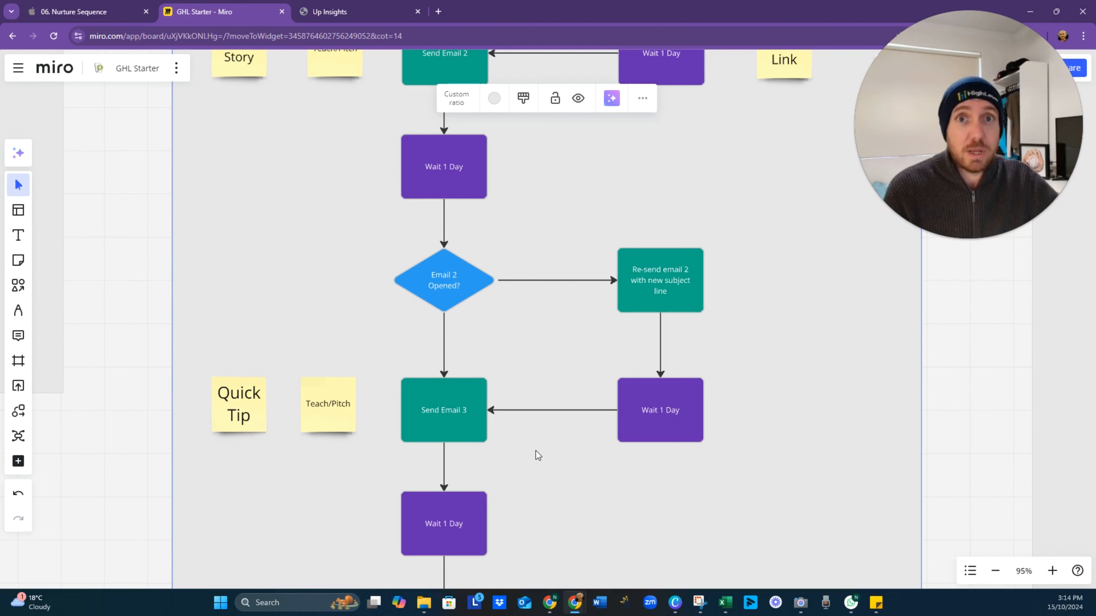
{"action": "scroll", "coordinate": [558, 432], "scroll_direction": "down", "scroll_amount": 5}
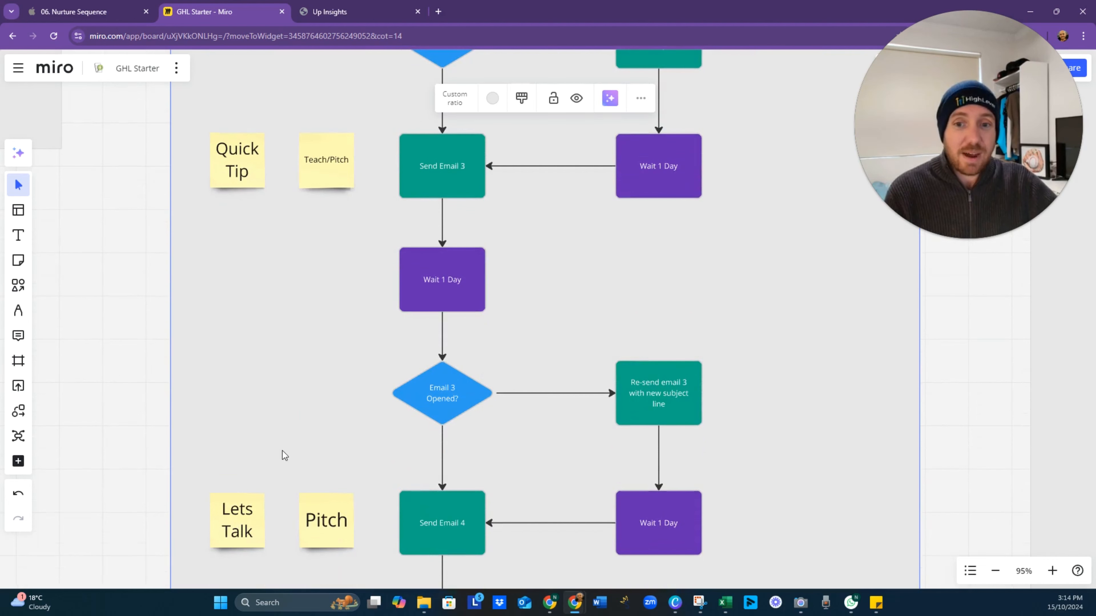
{"action": "scroll", "coordinate": [345, 405], "scroll_direction": "down", "scroll_amount": 2}
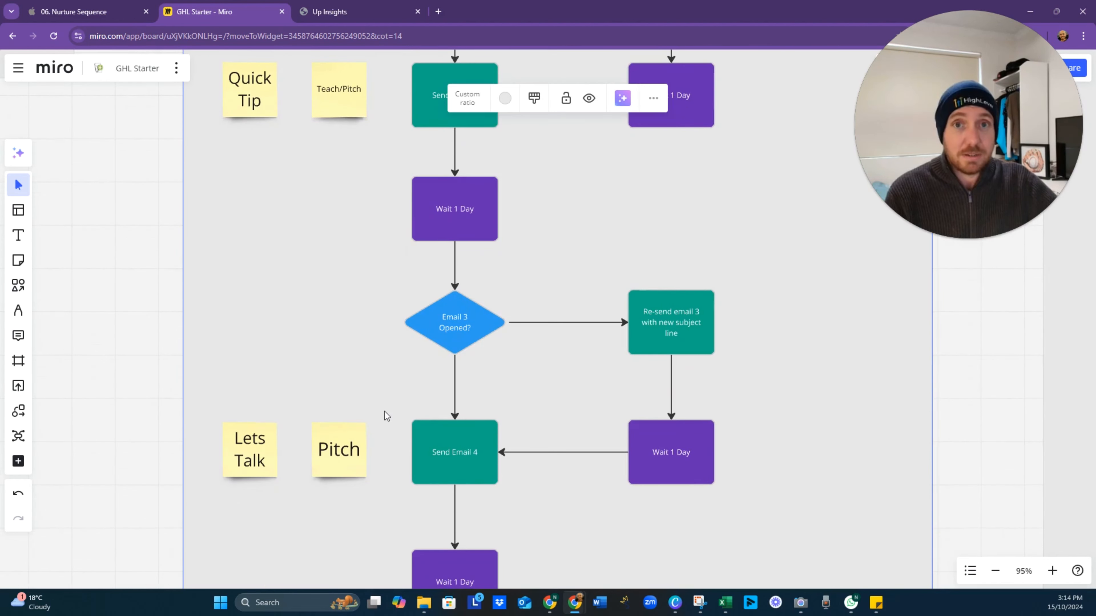
{"action": "scroll", "coordinate": [373, 394], "scroll_direction": "down", "scroll_amount": 1}
{"action": "left_click_drag", "start_coordinate": [353, 291], "coordinate": [360, 366]}
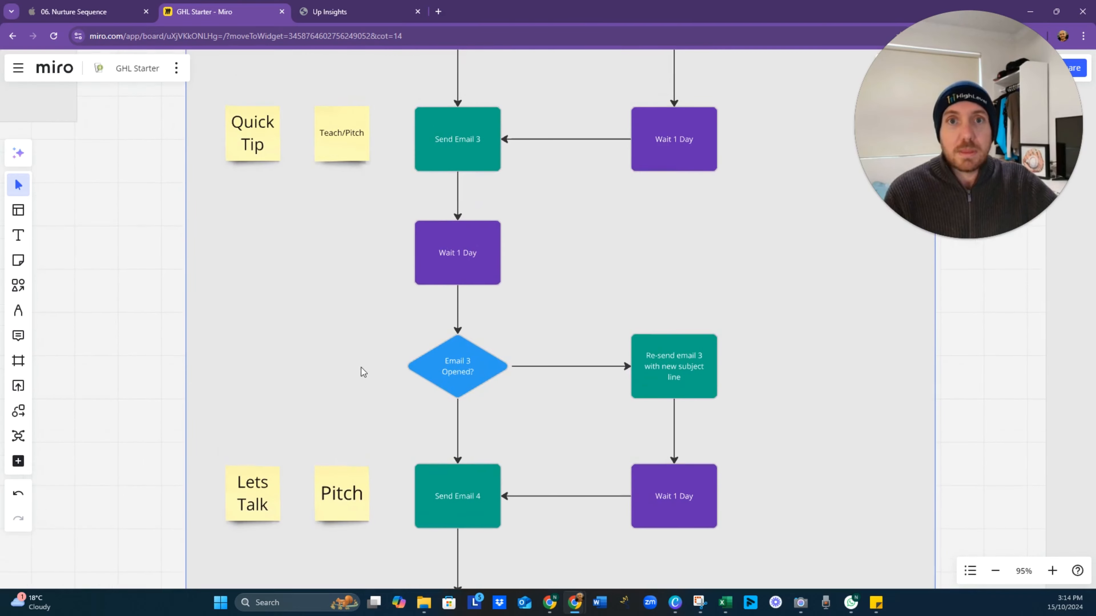
{"action": "left_click_drag", "start_coordinate": [351, 248], "coordinate": [321, 415]}
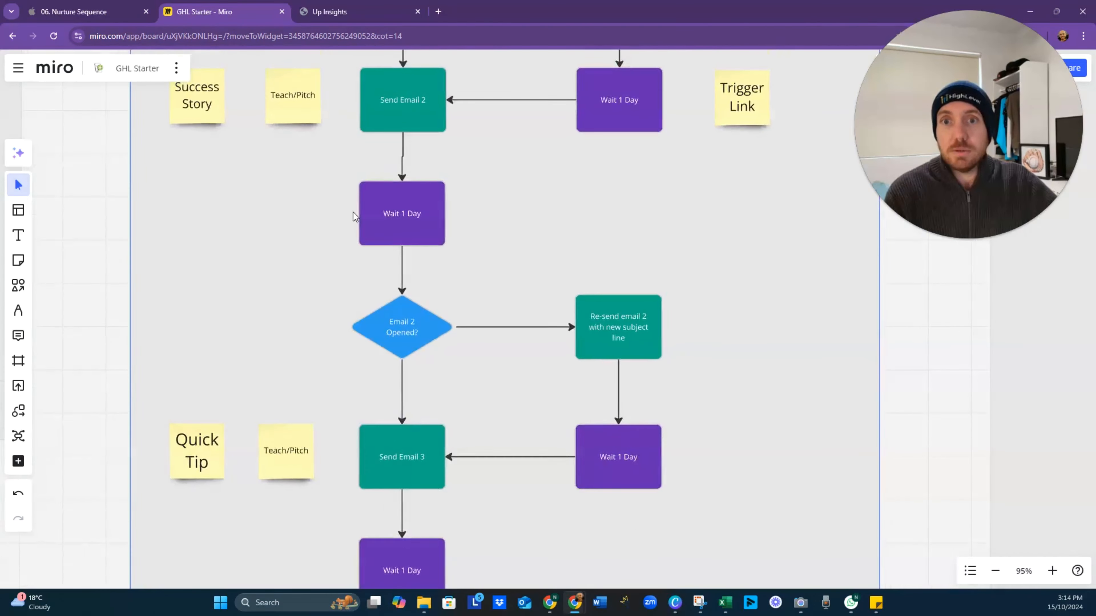
{"action": "left_click_drag", "start_coordinate": [355, 215], "coordinate": [378, 402]}
{"action": "left_click_drag", "start_coordinate": [351, 309], "coordinate": [352, 362]}
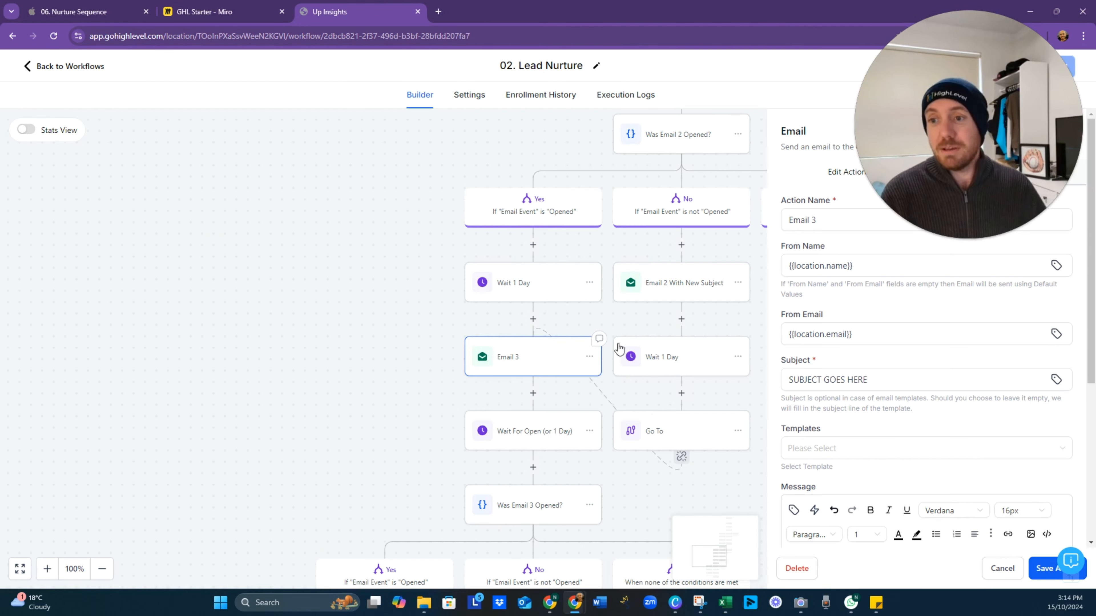
In the HighLevel workflow's Email 3 action, set the subject to "Zapier got you down?".
{"action": "triple_click", "coordinate": [813, 380]}
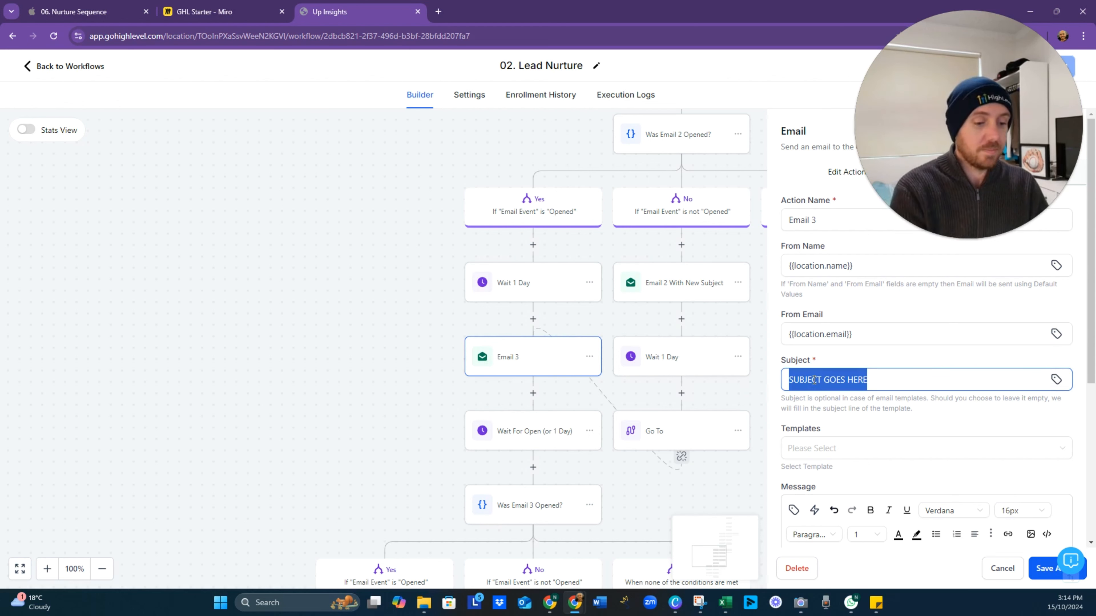
{"action": "type", "text": "Stru"}
{"action": "key", "text": "BackSpace"}
{"action": "key", "text": "BackSpace"}
{"action": "key", "text": "BackSpace"}
{"action": "key", "text": "BackSpace"}
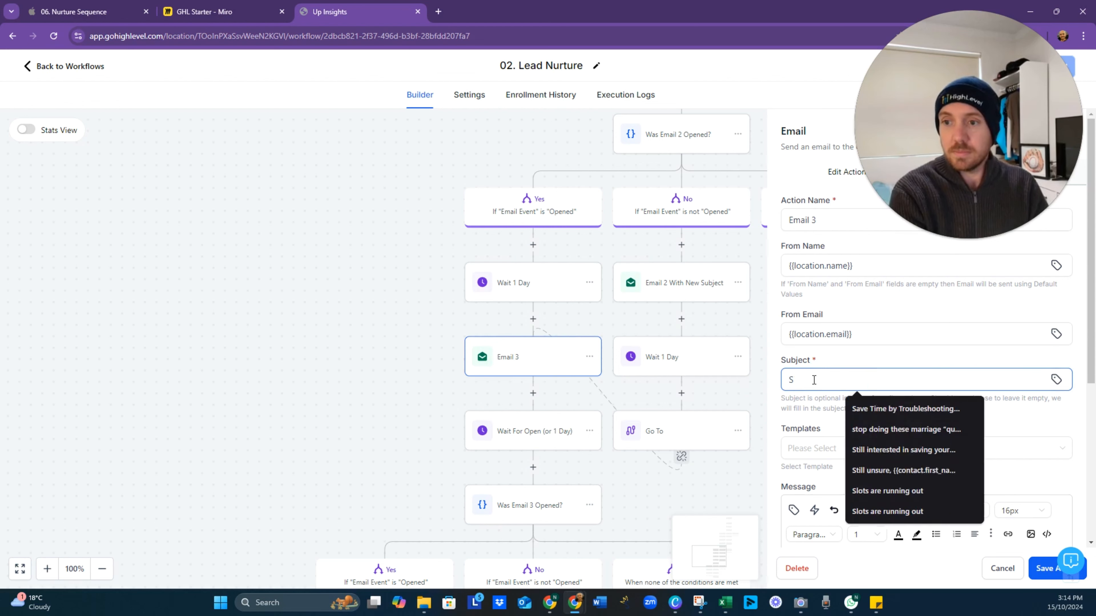
{"action": "type", "text": "Za"}
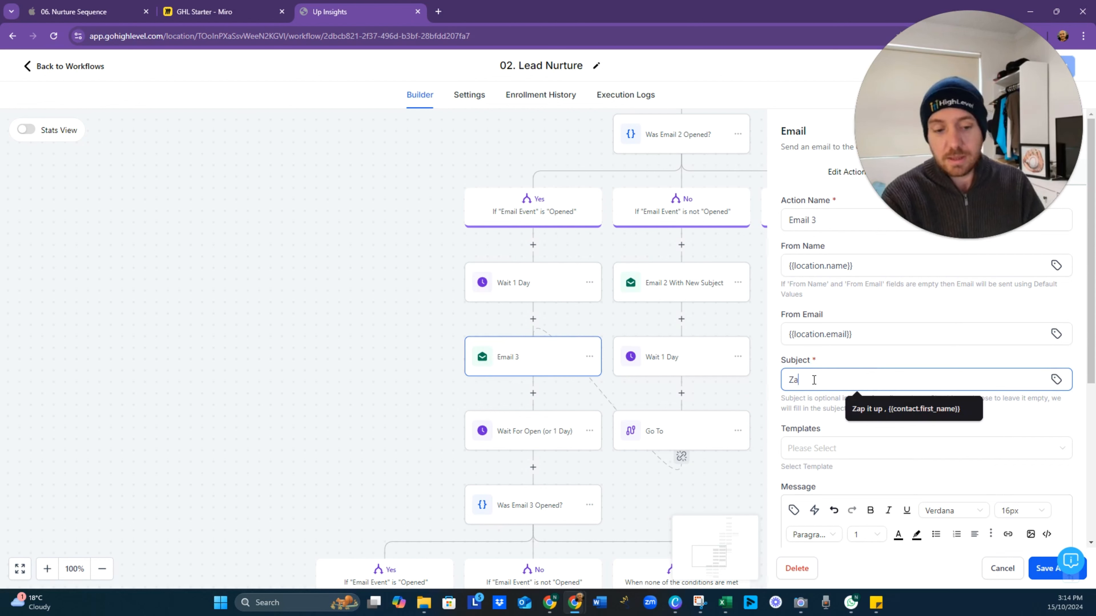
{"action": "type", "text": "pier got"}
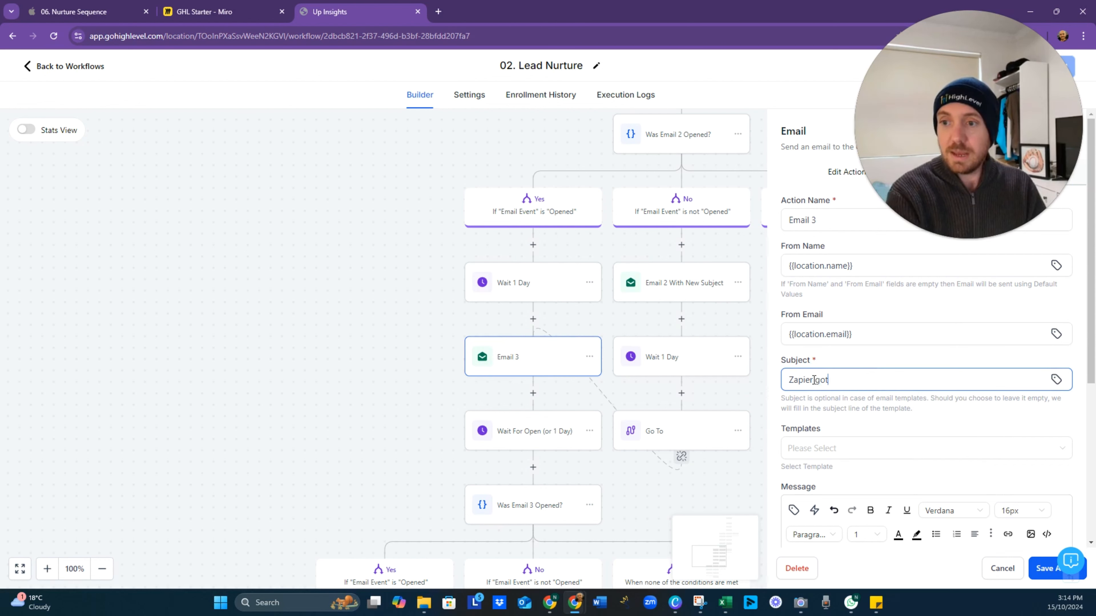
{"action": "type", "text": " you down?"}
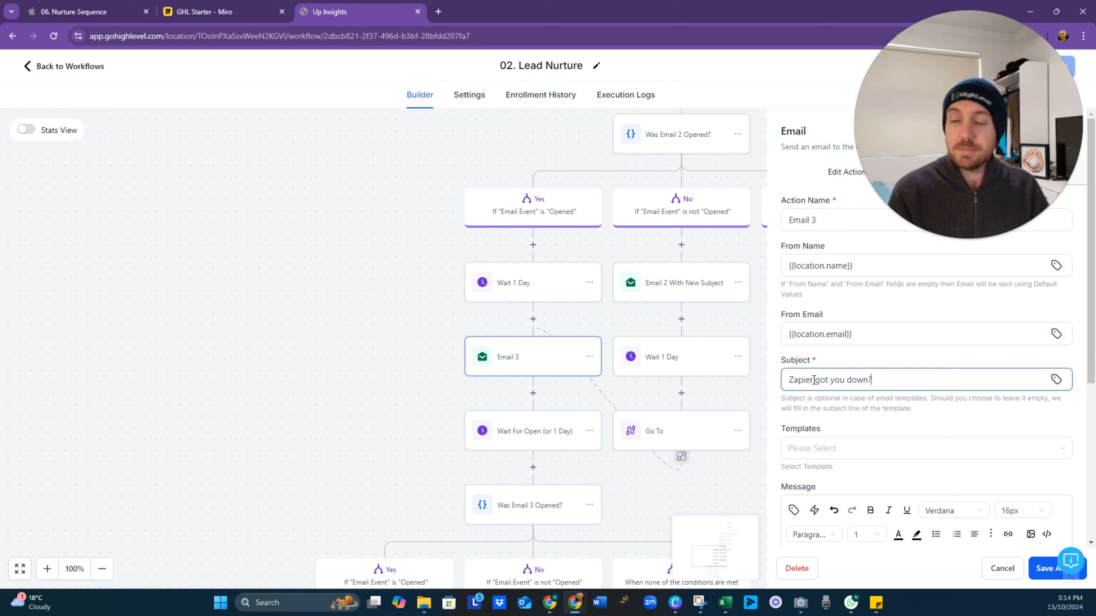
Replace Email 3's placeholder message with the opening line "Here's a quick tip to make Zapier 10x easier".
{"action": "scroll", "coordinate": [813, 388], "scroll_direction": "down", "scroll_amount": 3}
{"action": "left_click_drag", "start_coordinate": [1038, 437], "coordinate": [864, 409]}
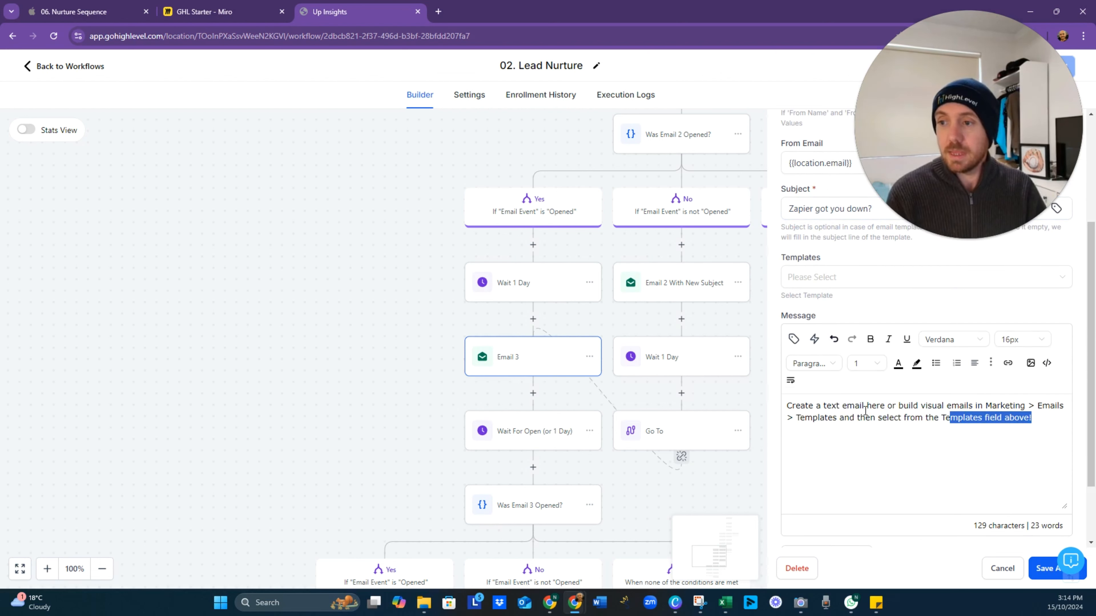
{"action": "key", "text": "ctrl+a"}
{"action": "type", "text": "Here!"}
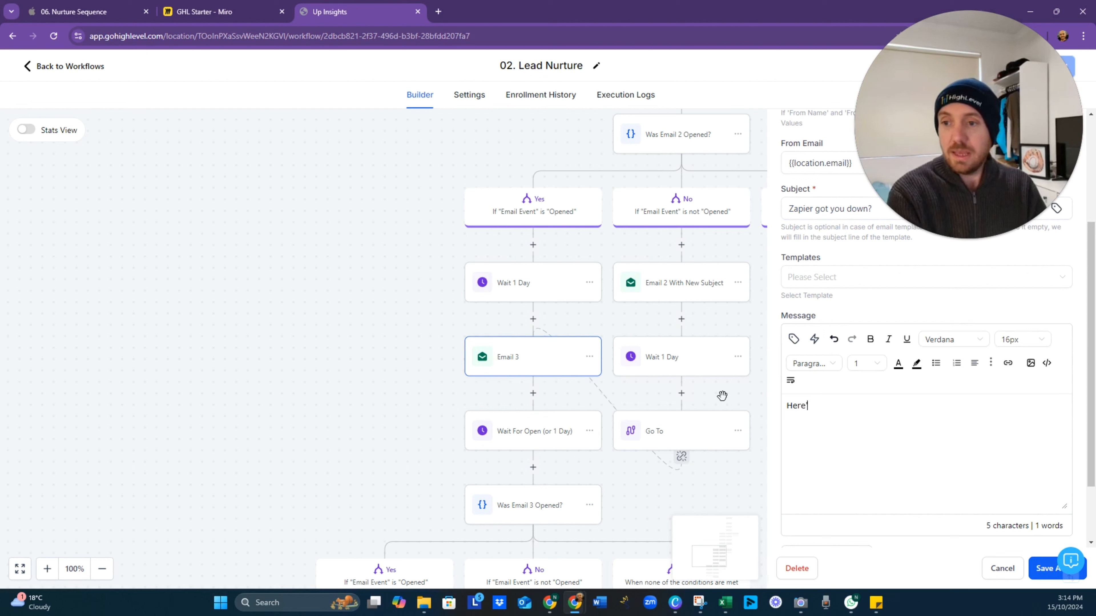
{"action": "type", "text": "s a qui"}
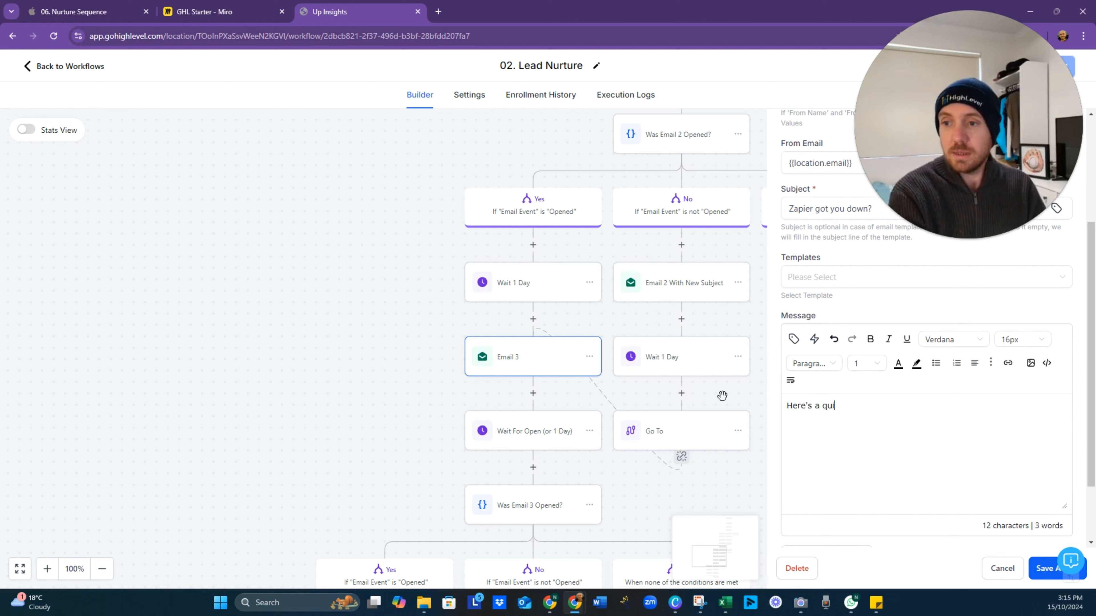
{"action": "type", "text": "ck tip to make "}
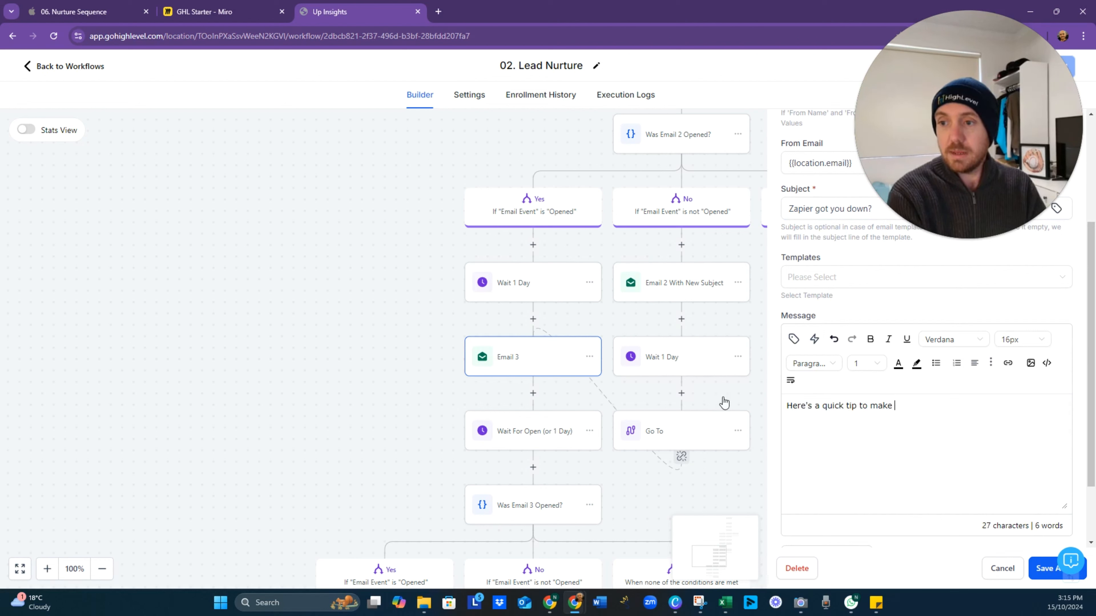
{"action": "type", "text": "Zapier "}
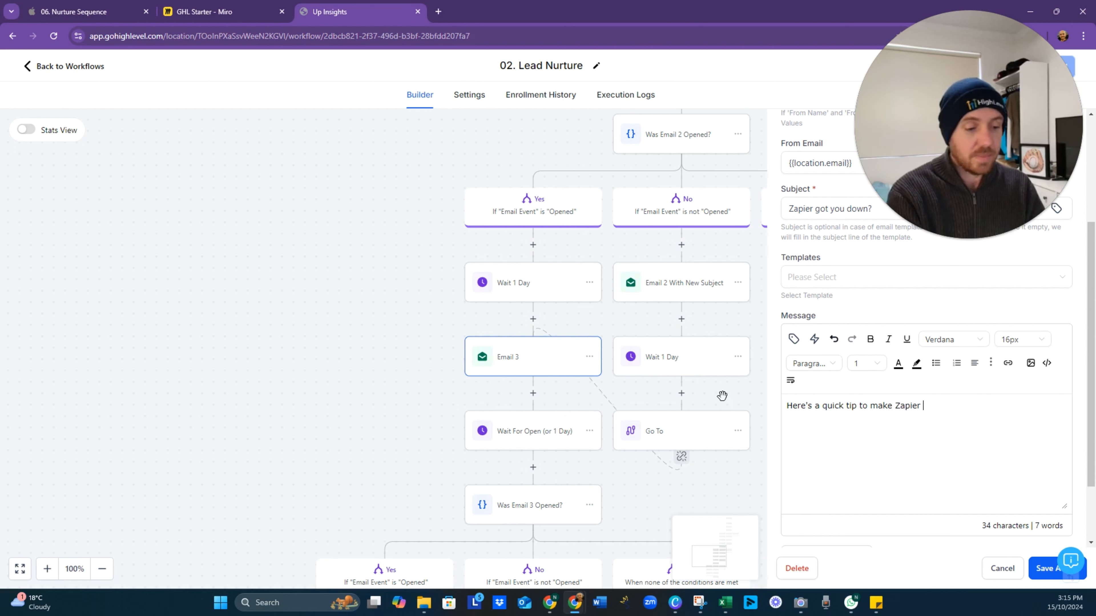
{"action": "type", "text": "10x "}
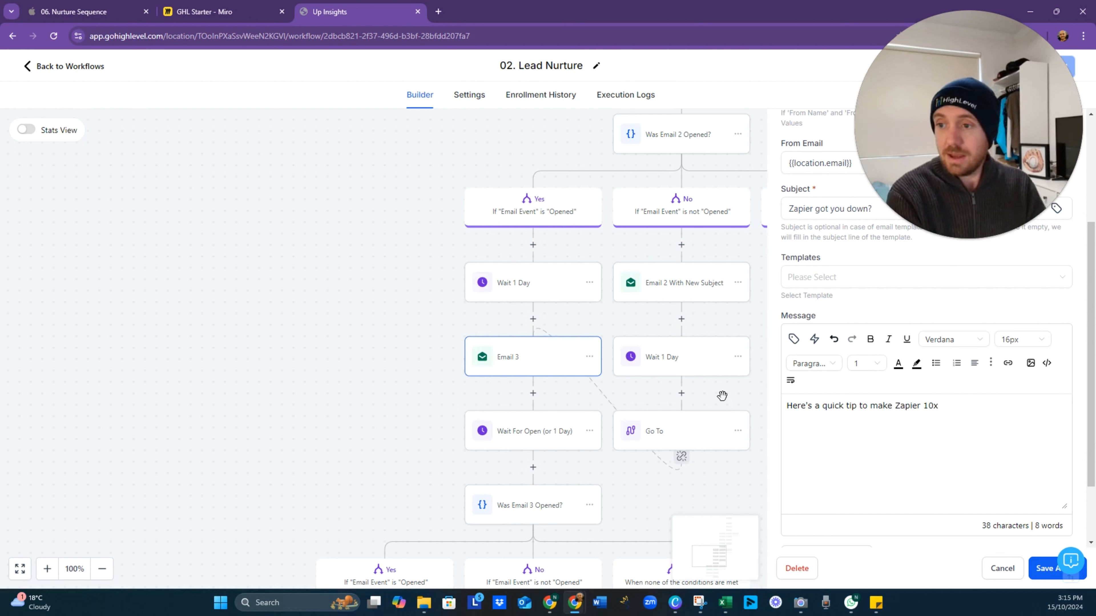
{"action": "type", "text": "easier"}
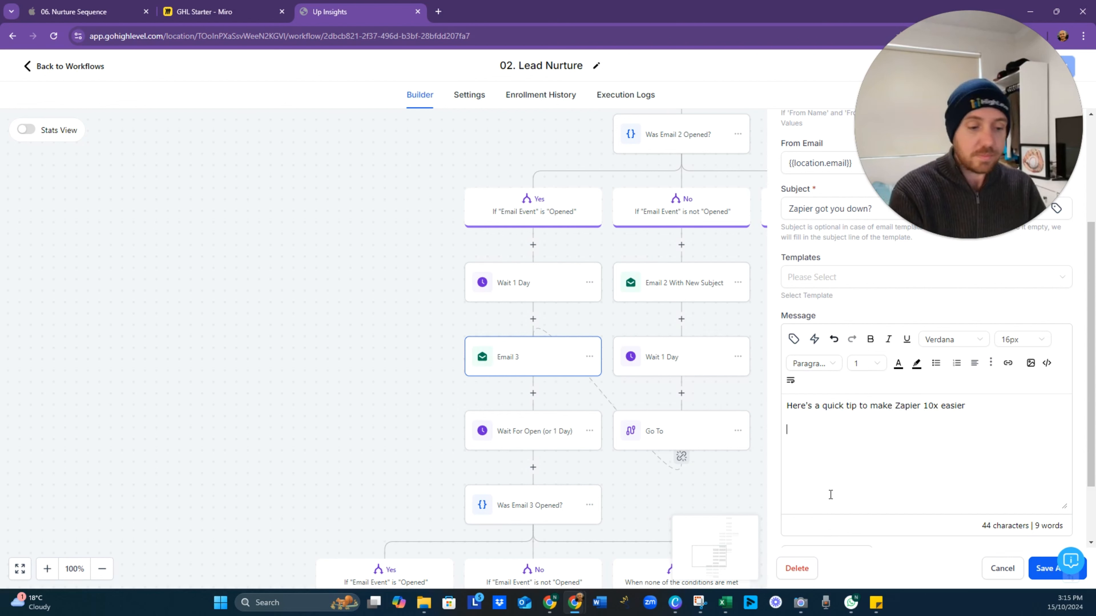
Add the line "If you like it and want more, reply to this email" to the Email 3 message.
{"action": "type", "text": "Id "}
{"action": "type", "text": "f you like it "}
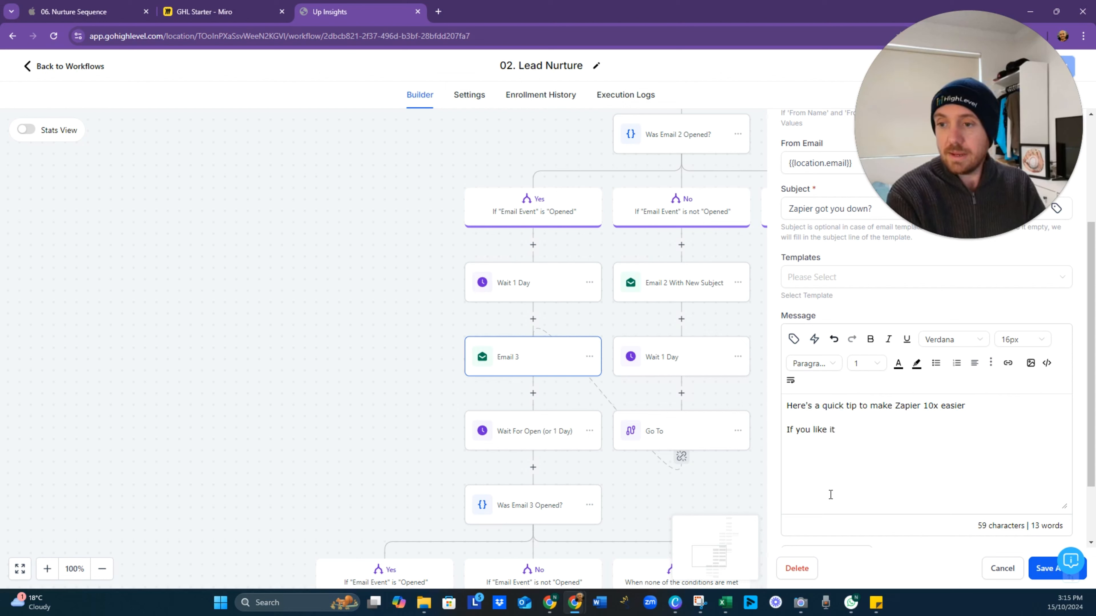
{"action": "type", "text": "and want mo"}
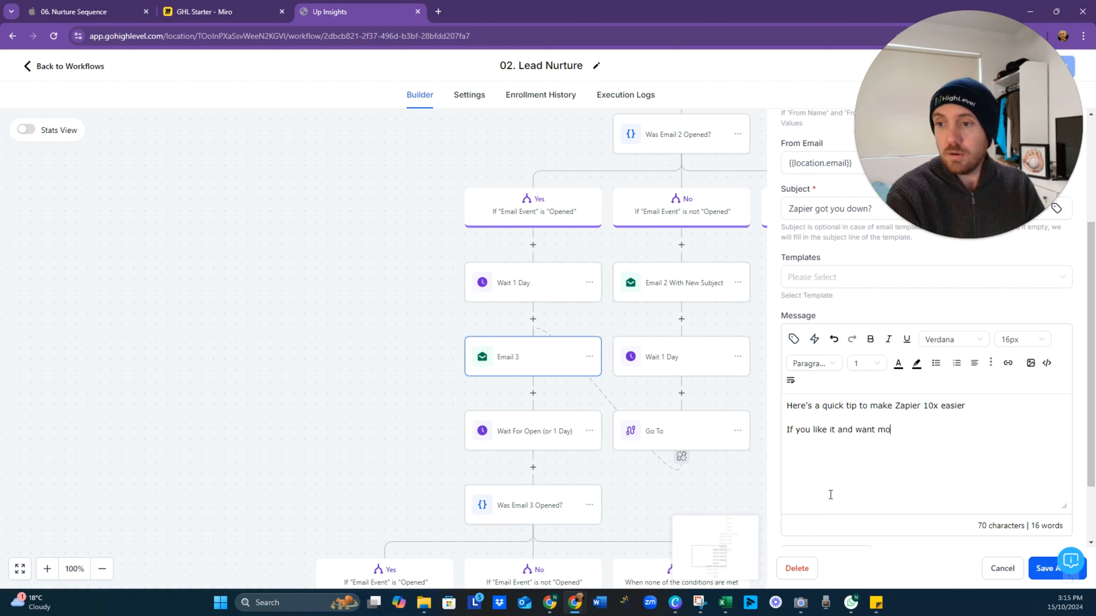
{"action": "type", "text": "re, reply to th"}
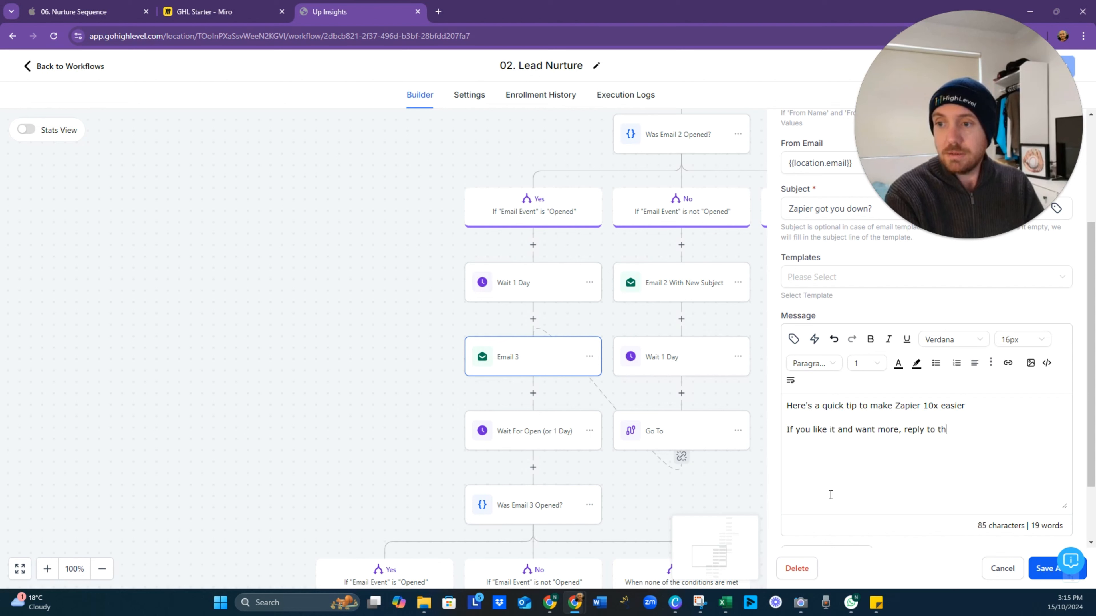
{"action": "type", "text": "is emal"}
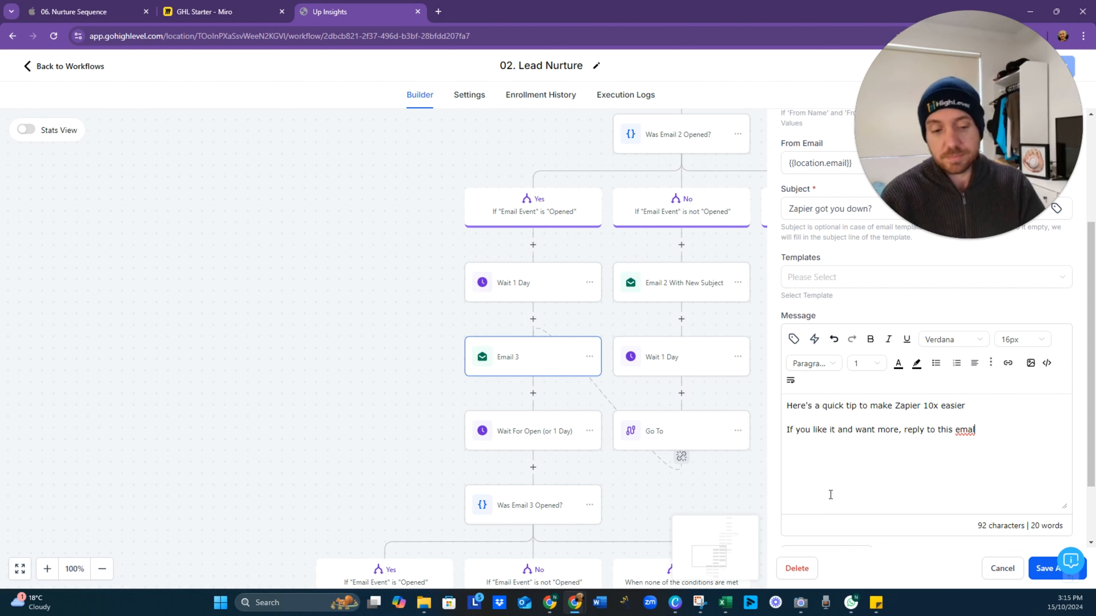
{"action": "key", "text": "BackSpace"}
{"action": "type", "text": "il"}
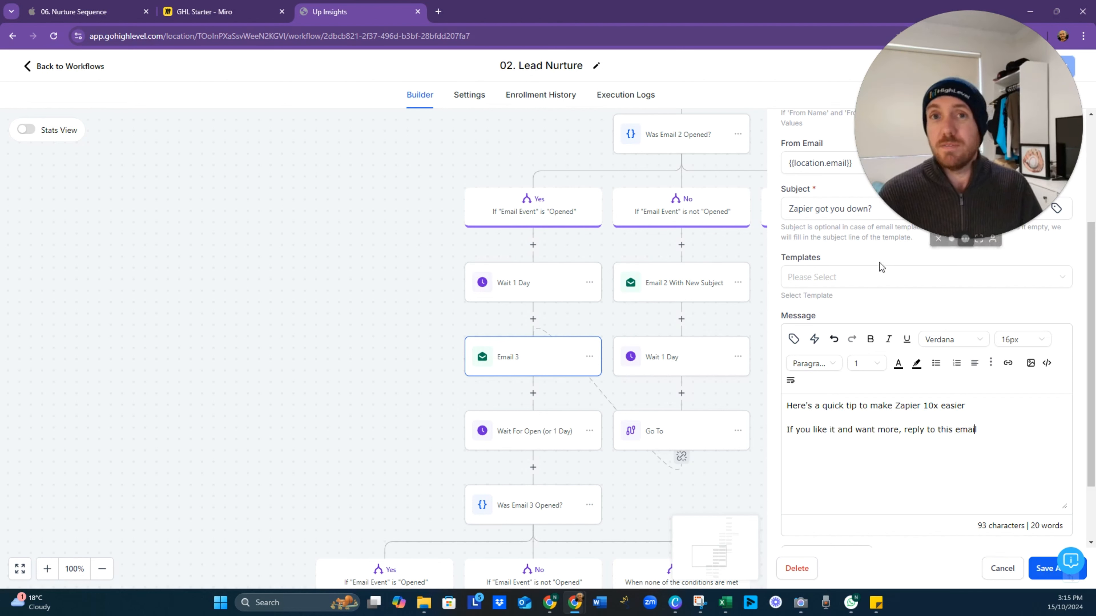
Copy the entire Email 3 message text and save the email action.
{"action": "key", "text": "ctrl+a"}
{"action": "key", "text": "ctrl+c"}
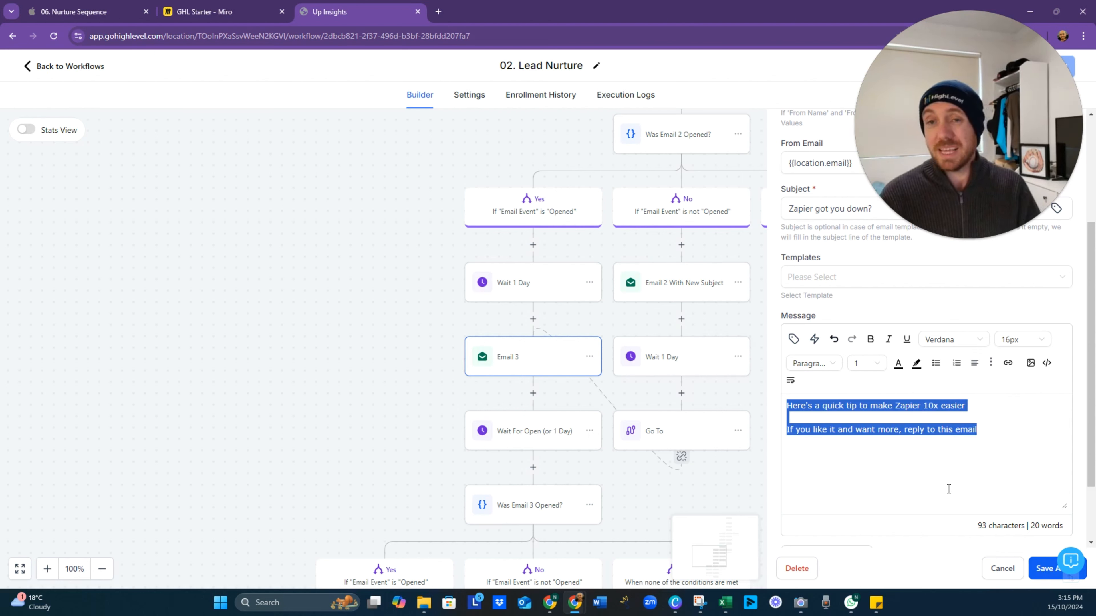
{"action": "left_click", "coordinate": [1033, 570]}
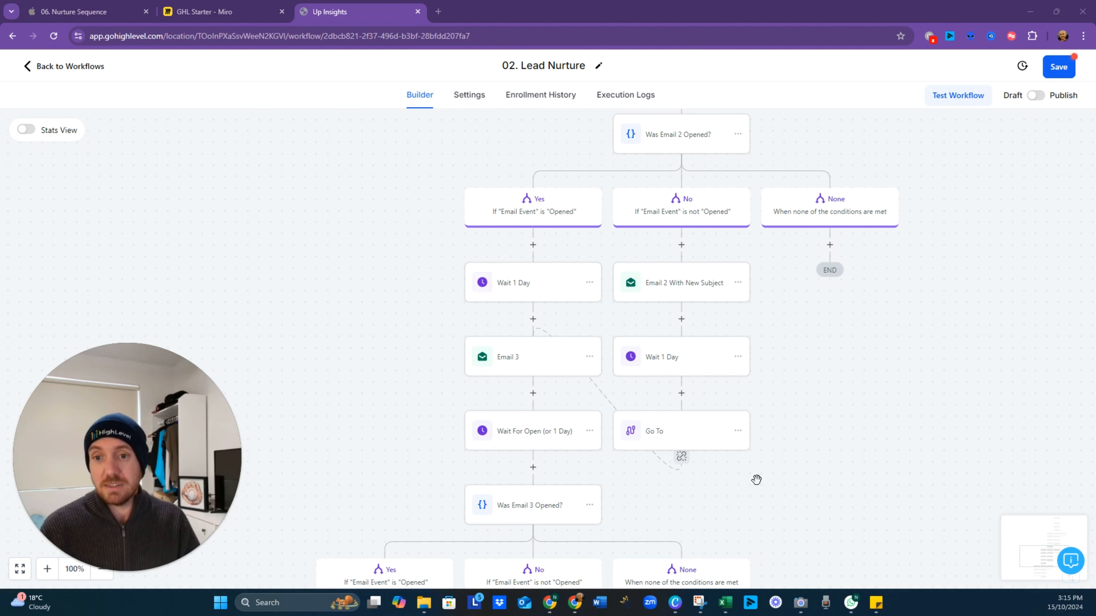
Open the "Email 3 With New Subject" action and replace its placeholder message with the copied Email 3 text.
{"action": "scroll", "coordinate": [668, 514], "scroll_direction": "down", "scroll_amount": 2}
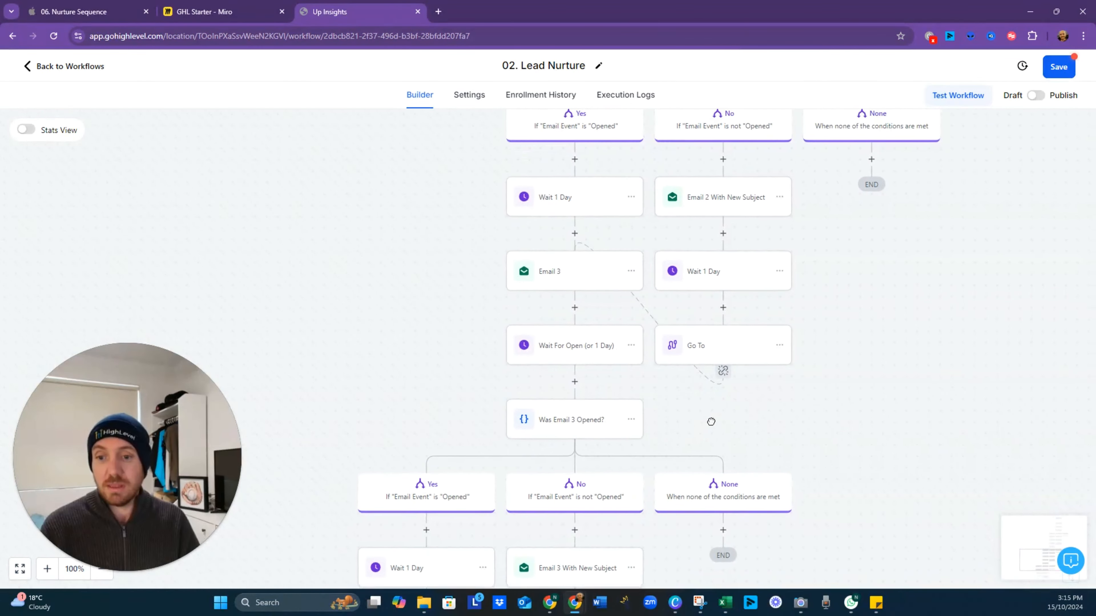
{"action": "scroll", "coordinate": [716, 416], "scroll_direction": "down", "scroll_amount": 1}
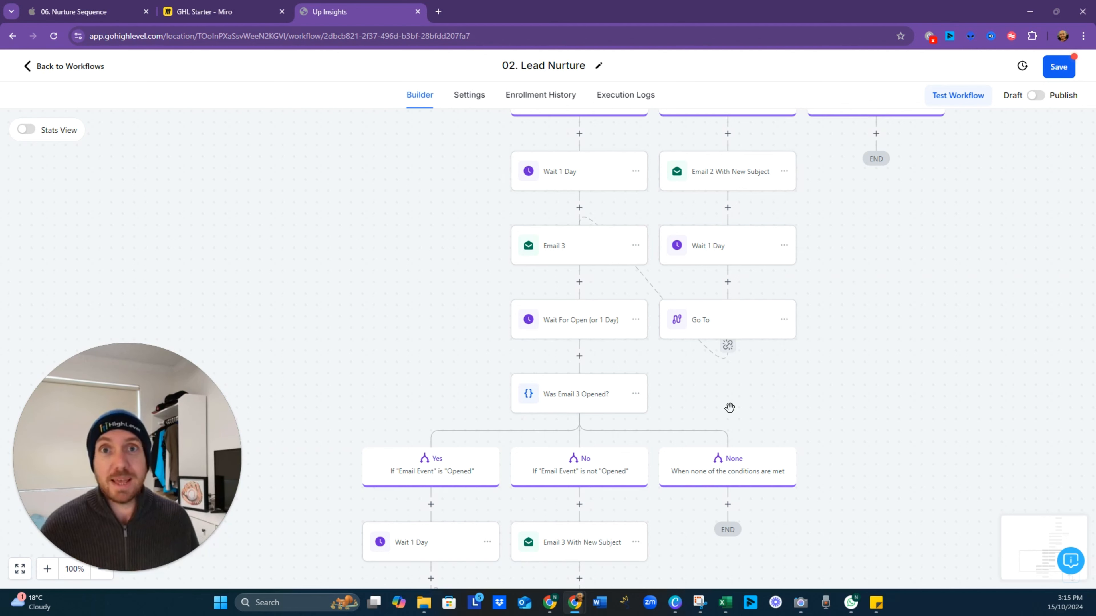
{"action": "scroll", "coordinate": [600, 492], "scroll_direction": "down", "scroll_amount": 3}
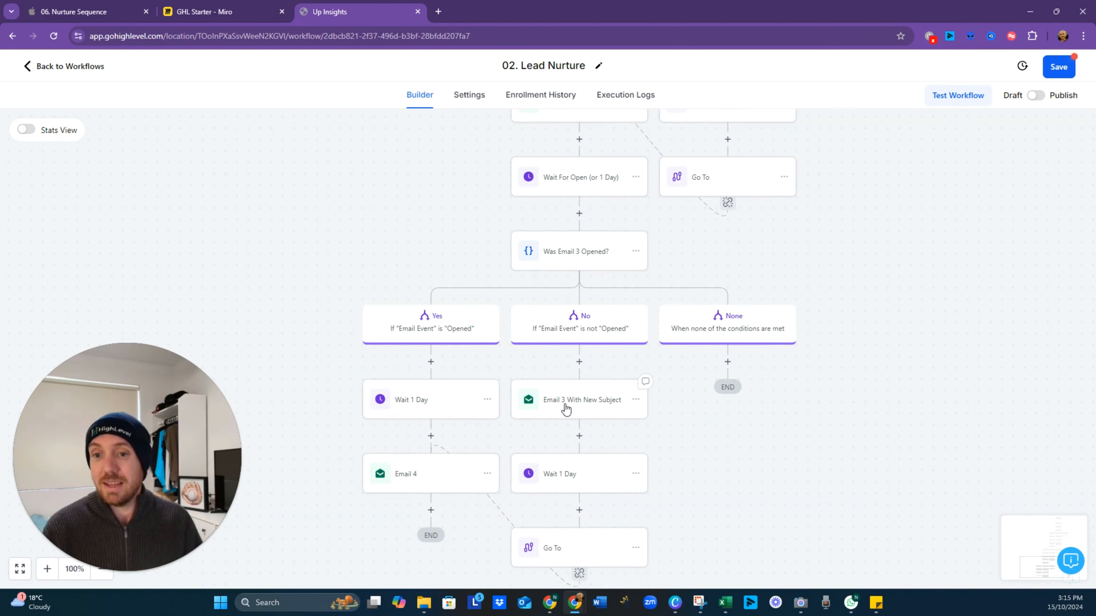
{"action": "left_click", "coordinate": [536, 407]}
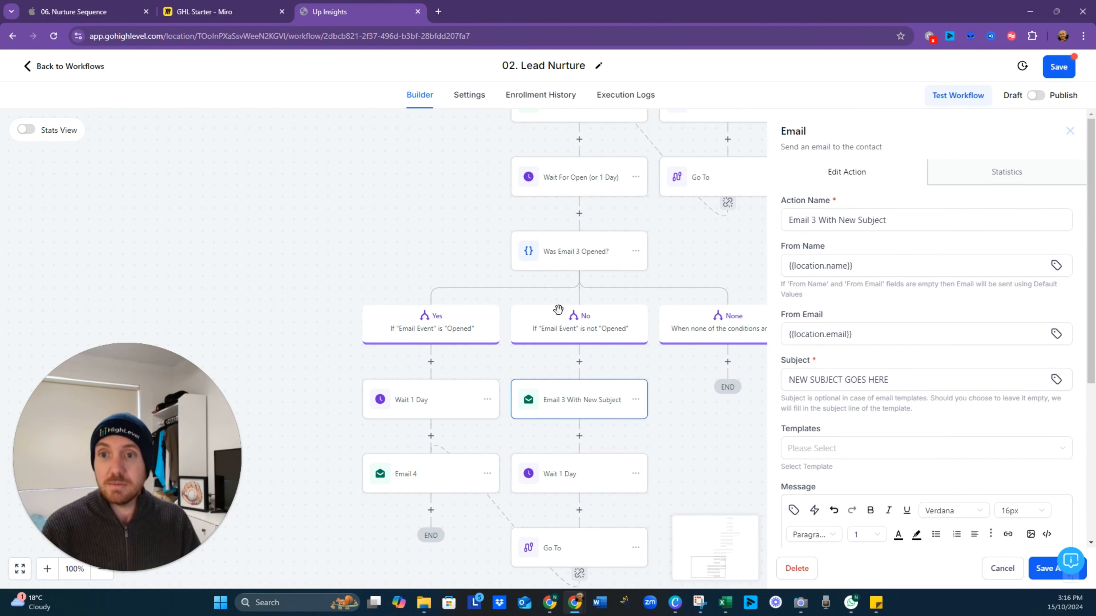
{"action": "scroll", "coordinate": [853, 428], "scroll_direction": "down", "scroll_amount": 5}
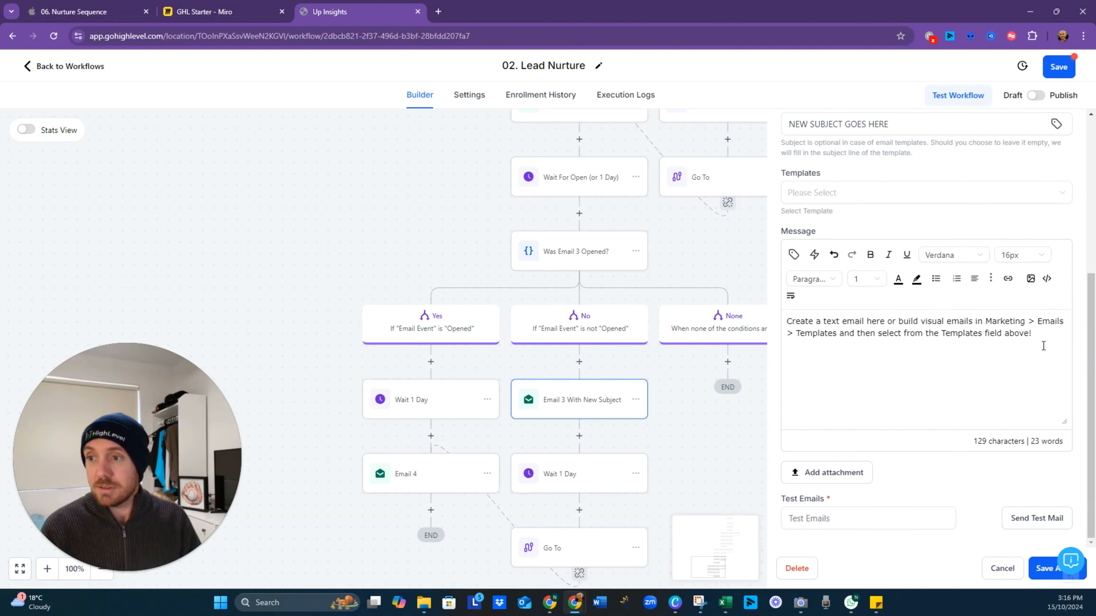
{"action": "left_click_drag", "start_coordinate": [1040, 340], "coordinate": [741, 317]}
{"action": "key", "text": "ctrl+v"}
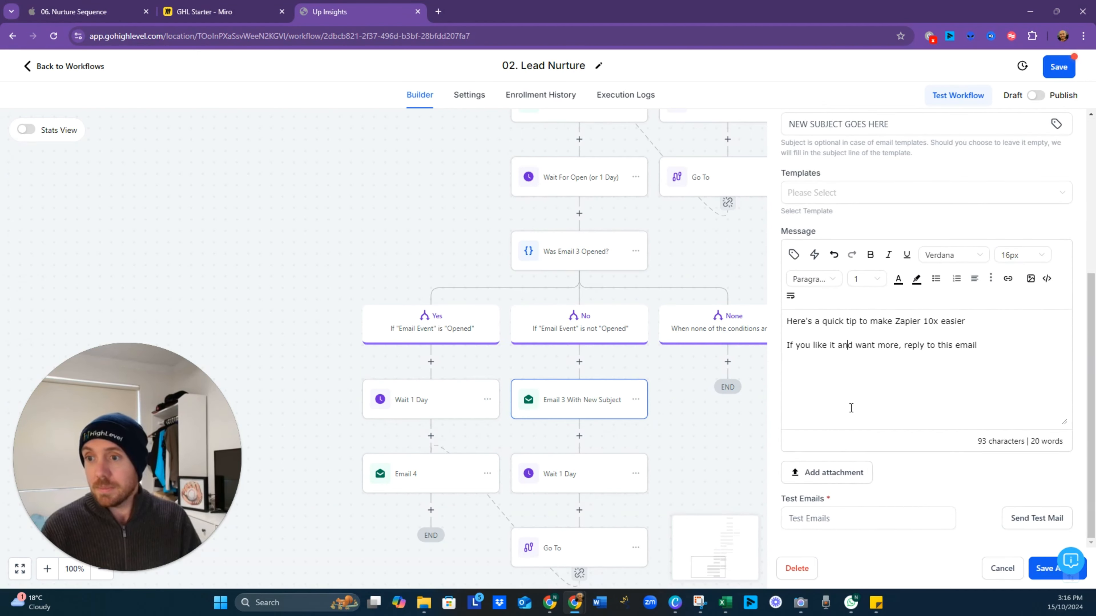
Set the subject of "Email 3 With New Subject" to "Automations not working?" and save both the action and the workflow.
{"action": "scroll", "coordinate": [849, 410], "scroll_direction": "up", "scroll_amount": 4}
{"action": "scroll", "coordinate": [850, 406], "scroll_direction": "up", "scroll_amount": 1}
{"action": "left_click_drag", "start_coordinate": [910, 352], "coordinate": [782, 351]}
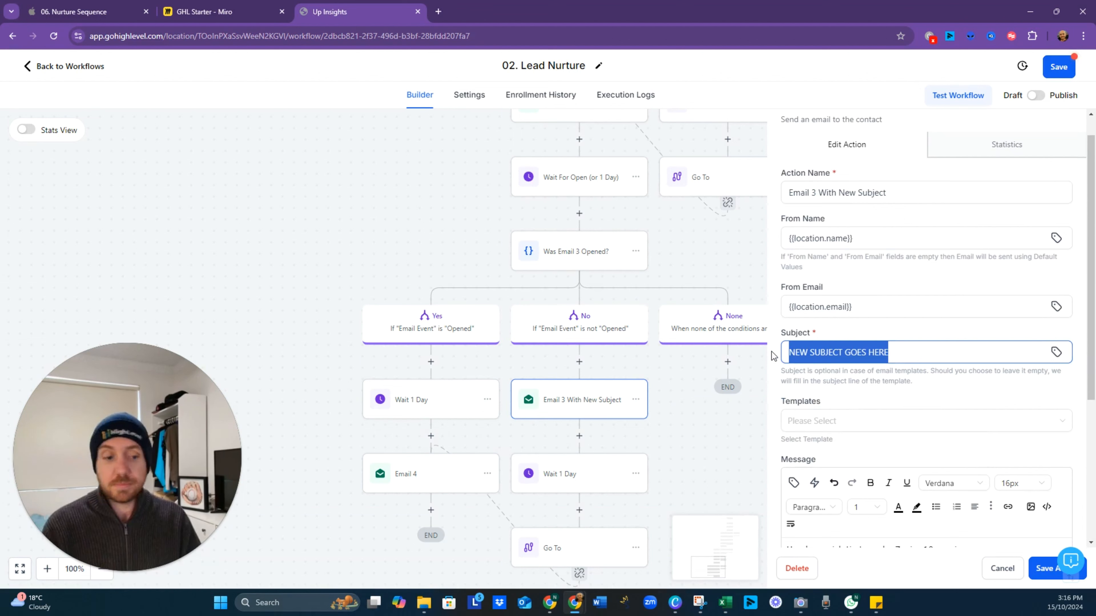
{"action": "type", "text": "Automations "}
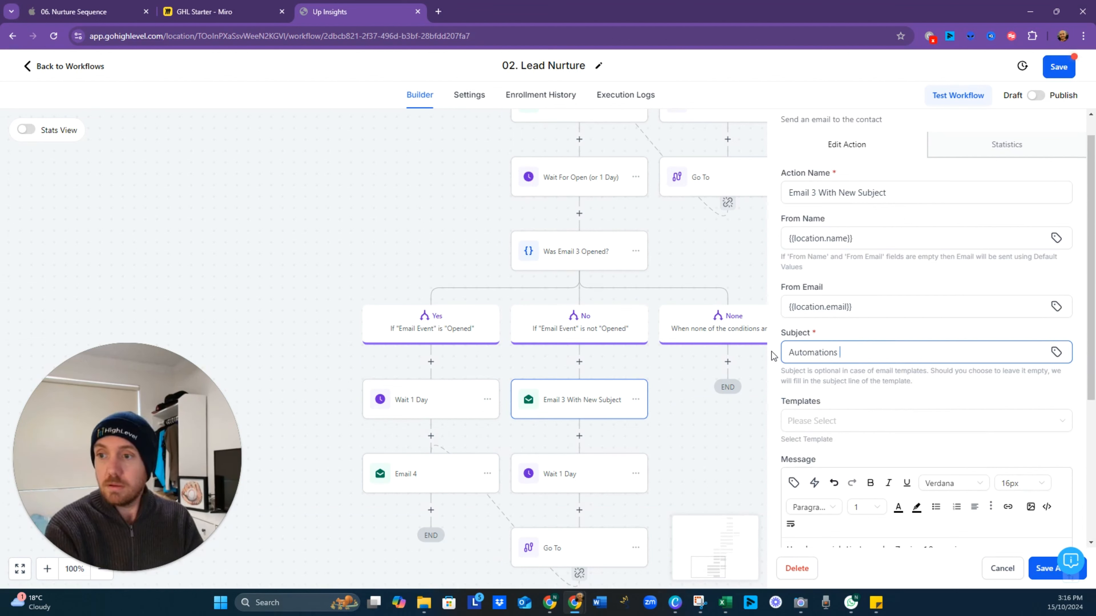
{"action": "type", "text": "not work"}
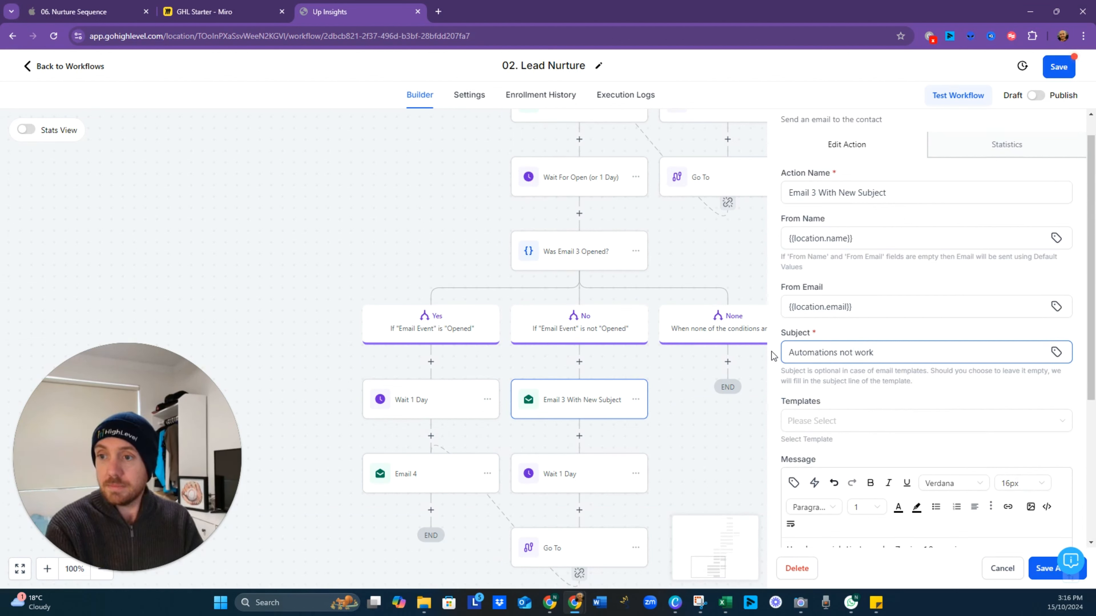
{"action": "type", "text": "ing?"}
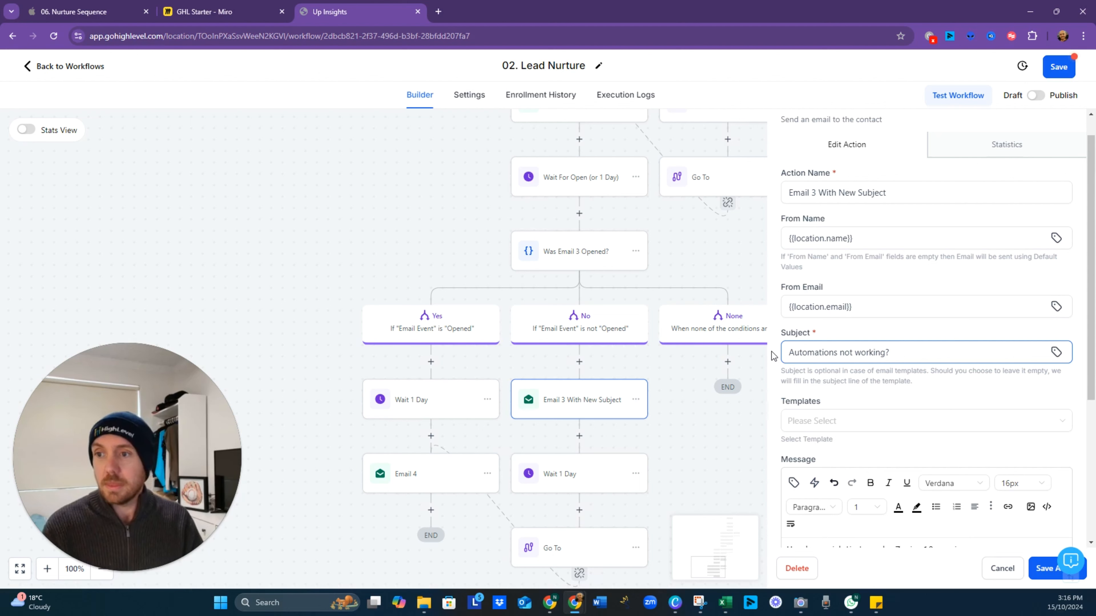
{"action": "scroll", "coordinate": [898, 471], "scroll_direction": "down", "scroll_amount": 3}
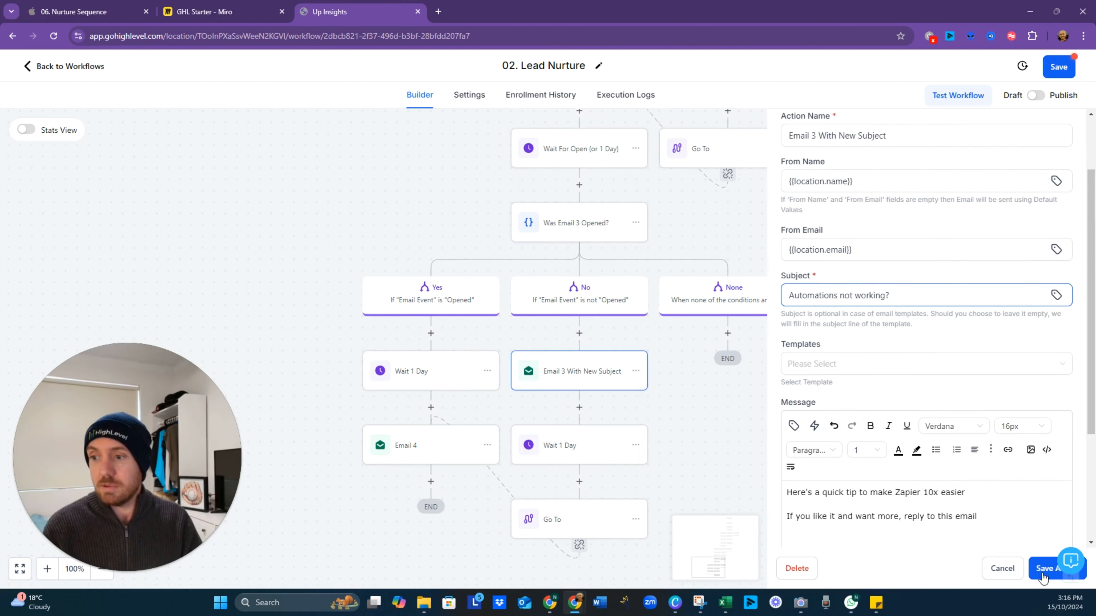
{"action": "left_click", "coordinate": [1044, 568]}
{"action": "left_click", "coordinate": [1058, 68]}
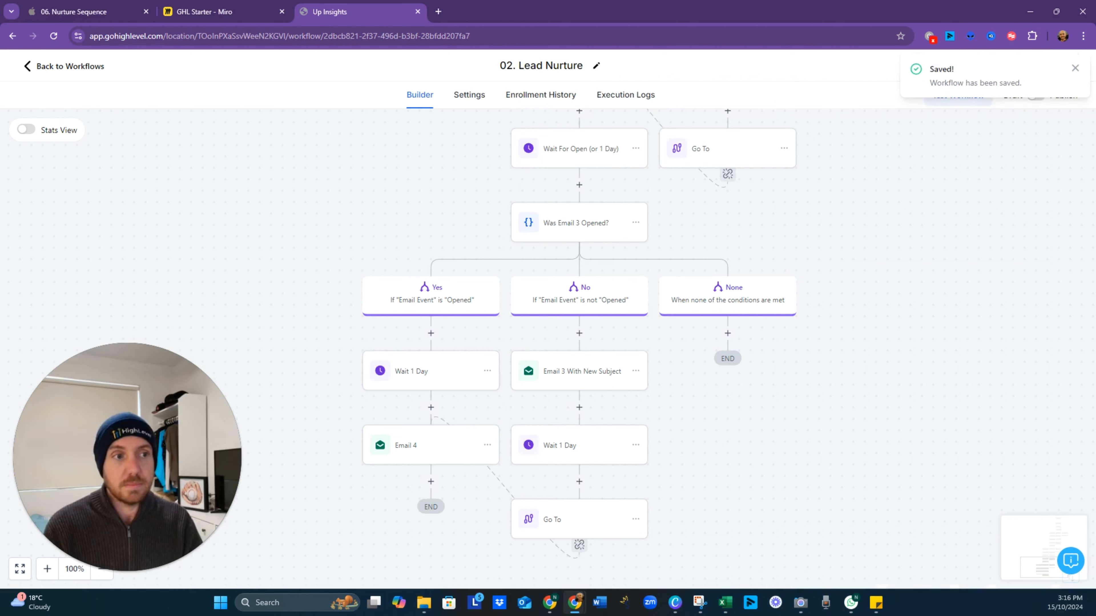
Switch to the Nurture Sequence slides and review the purpose and focus of Email 5.
{"action": "left_click", "coordinate": [115, 19]}
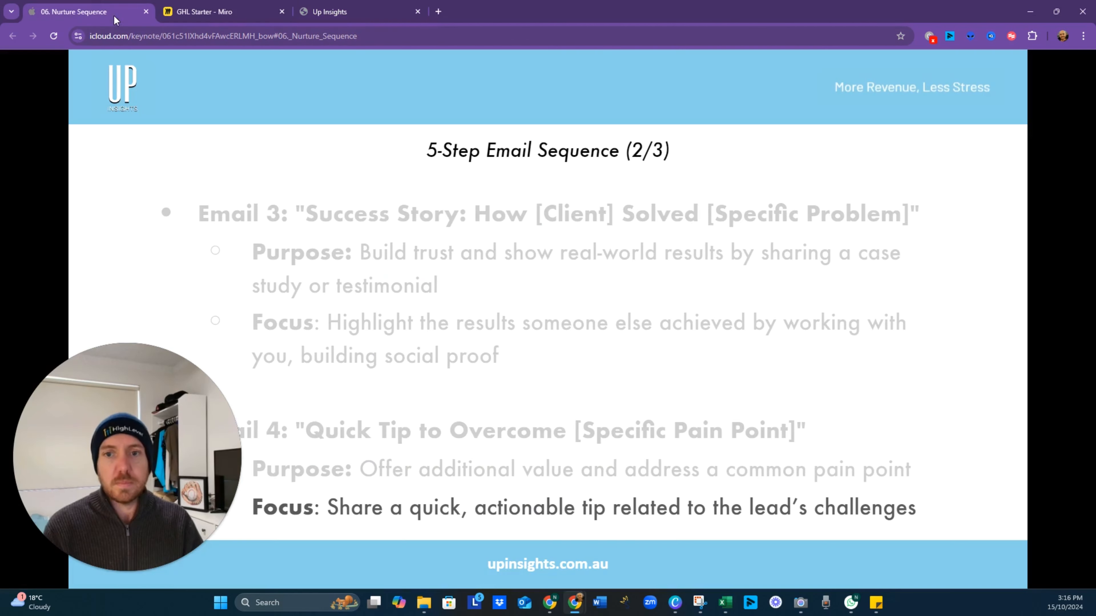
{"action": "left_click", "coordinate": [797, 378]}
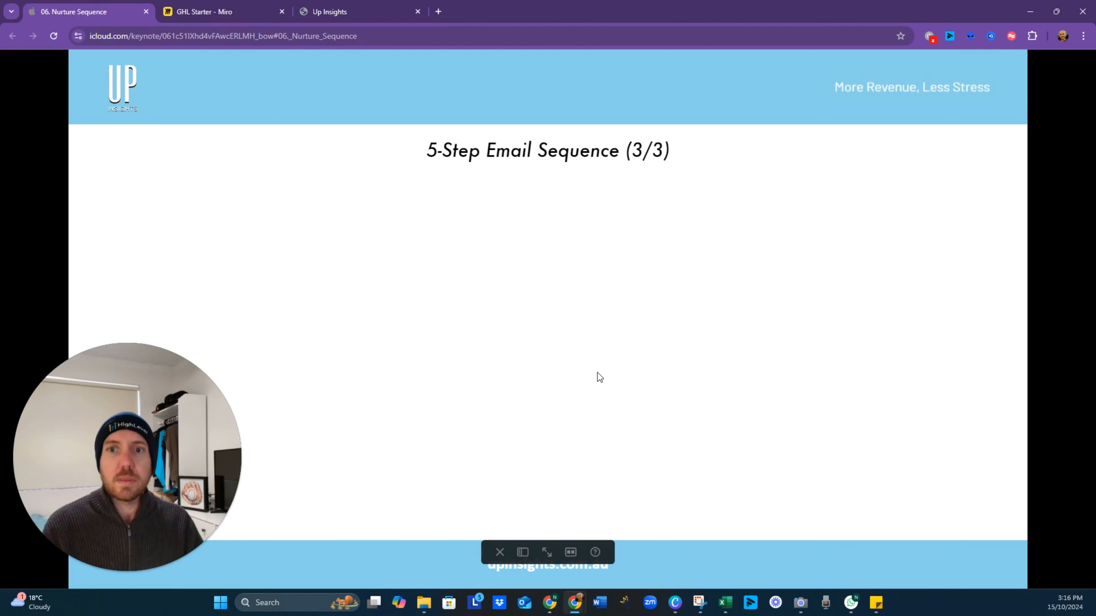
{"action": "left_click", "coordinate": [505, 424]}
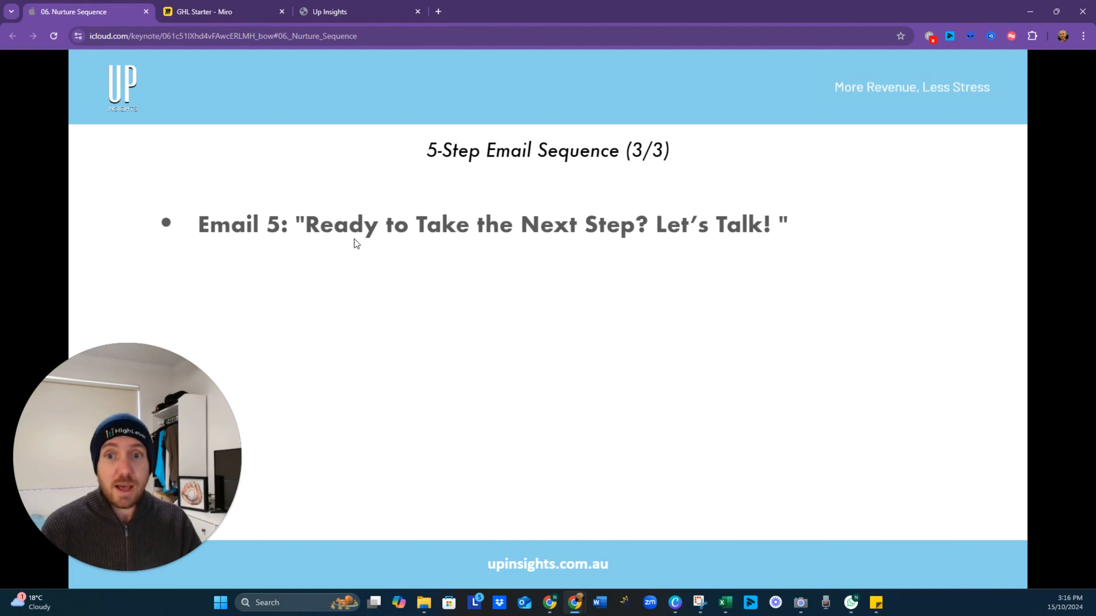
{"action": "left_click", "coordinate": [622, 339]}
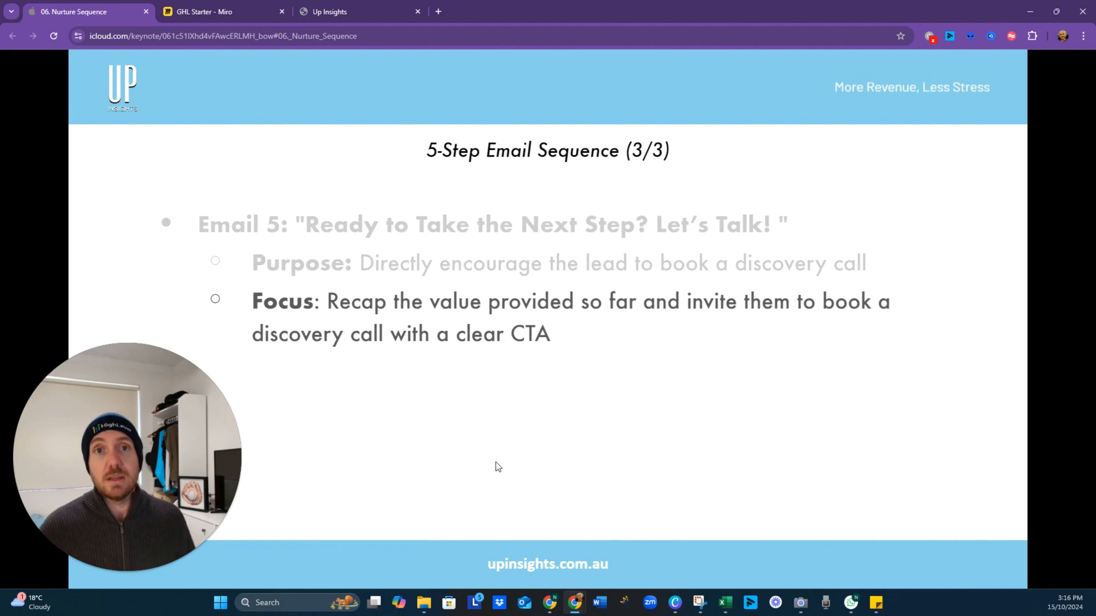
Return to the Lead Nurture workflow in HighLevel and set the Email 4 action's subject to "Let's talk?".
{"action": "left_click", "coordinate": [380, 12]}
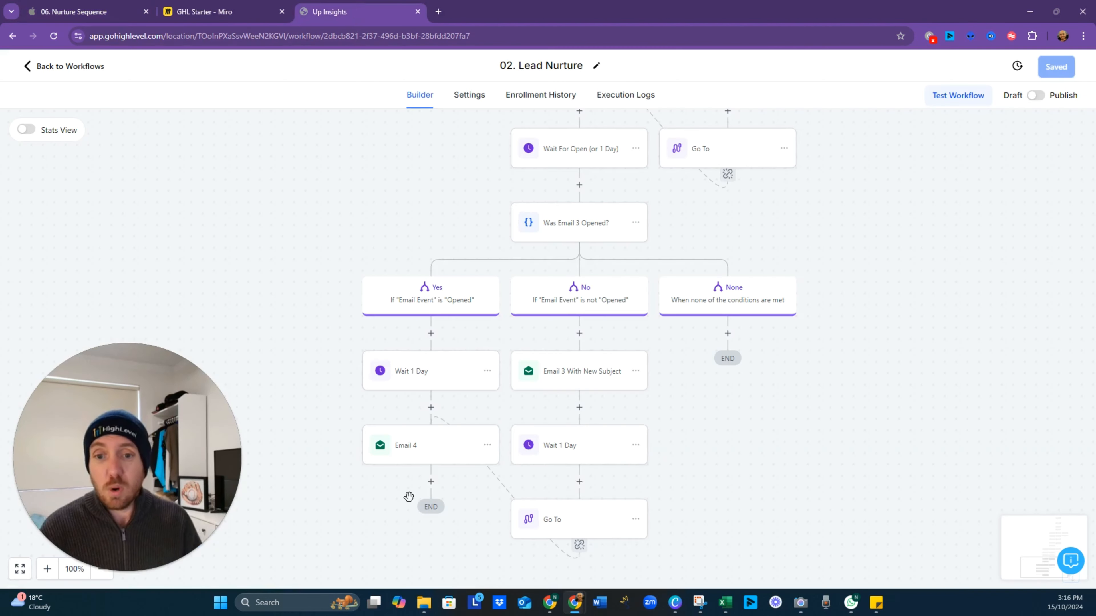
{"action": "left_click", "coordinate": [440, 460]}
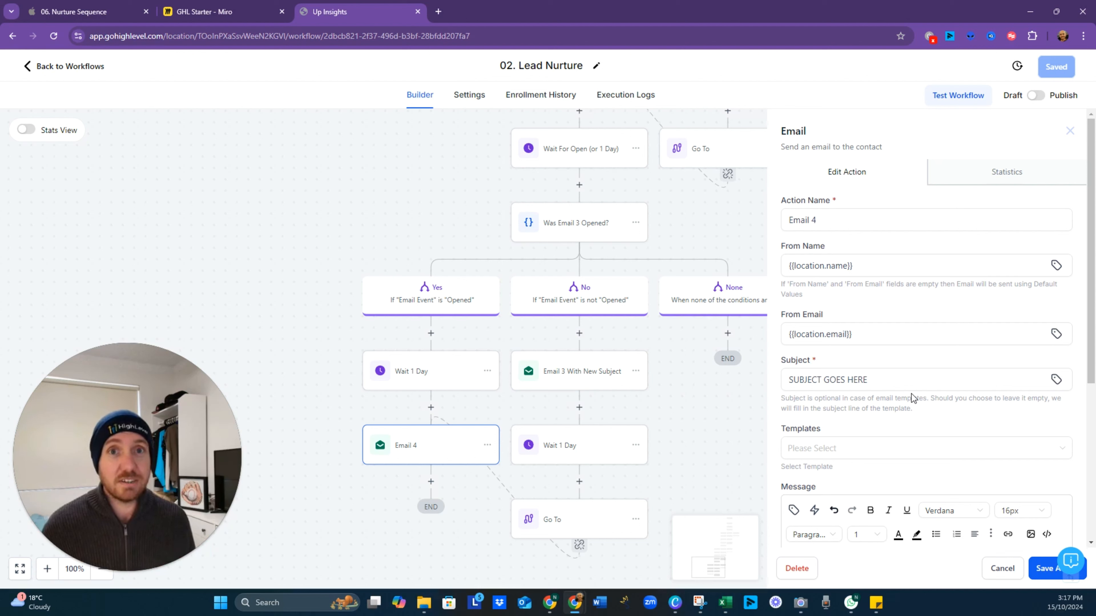
{"action": "left_click", "coordinate": [893, 380]}
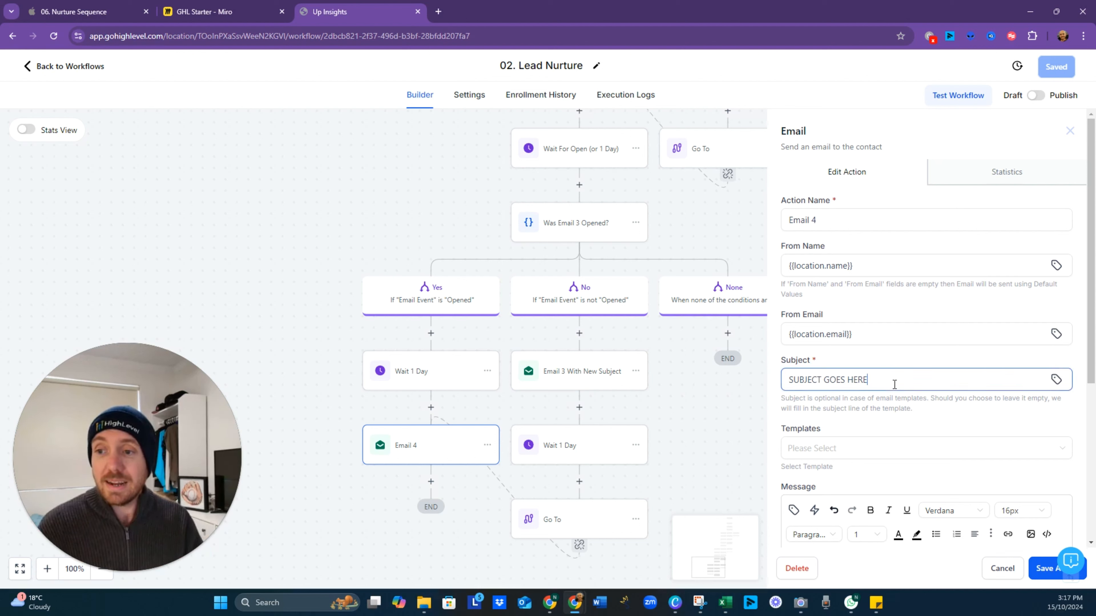
{"action": "left_click_drag", "start_coordinate": [893, 380], "coordinate": [728, 387]}
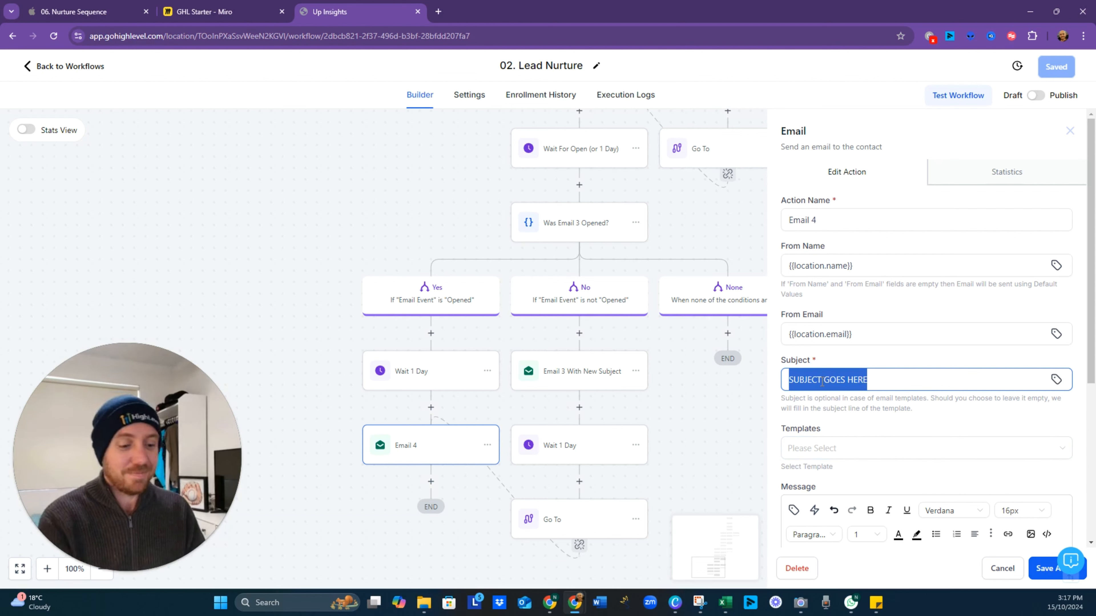
{"action": "type", "text": "Let's talk?"}
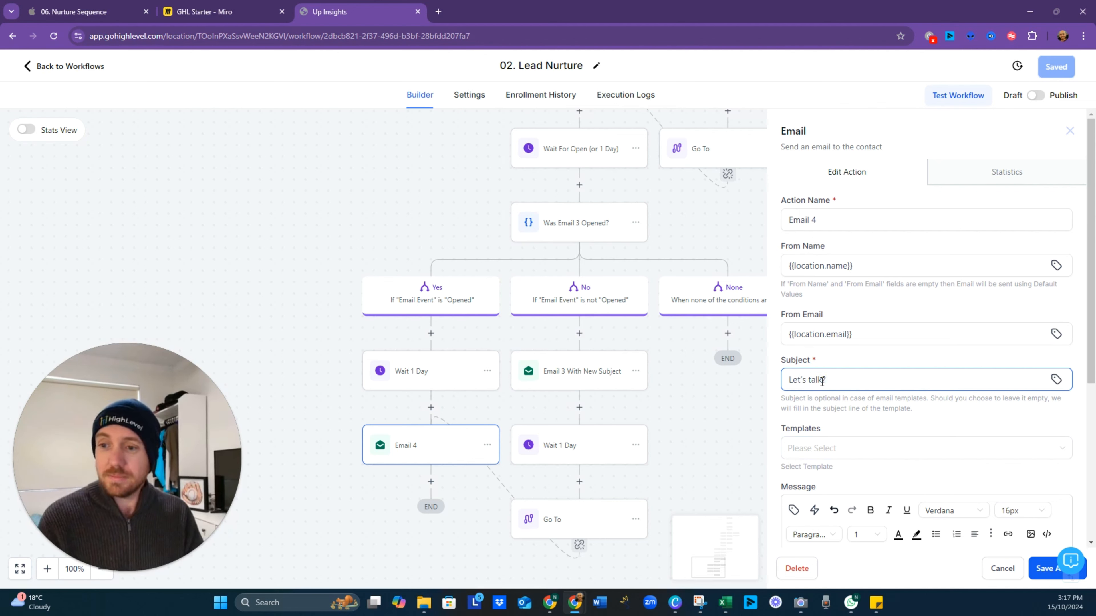
Replace the Email 4 placeholder message with the greeting "Hey" followed by the contact's first name custom value.
{"action": "scroll", "coordinate": [822, 381], "scroll_direction": "down", "scroll_amount": 3}
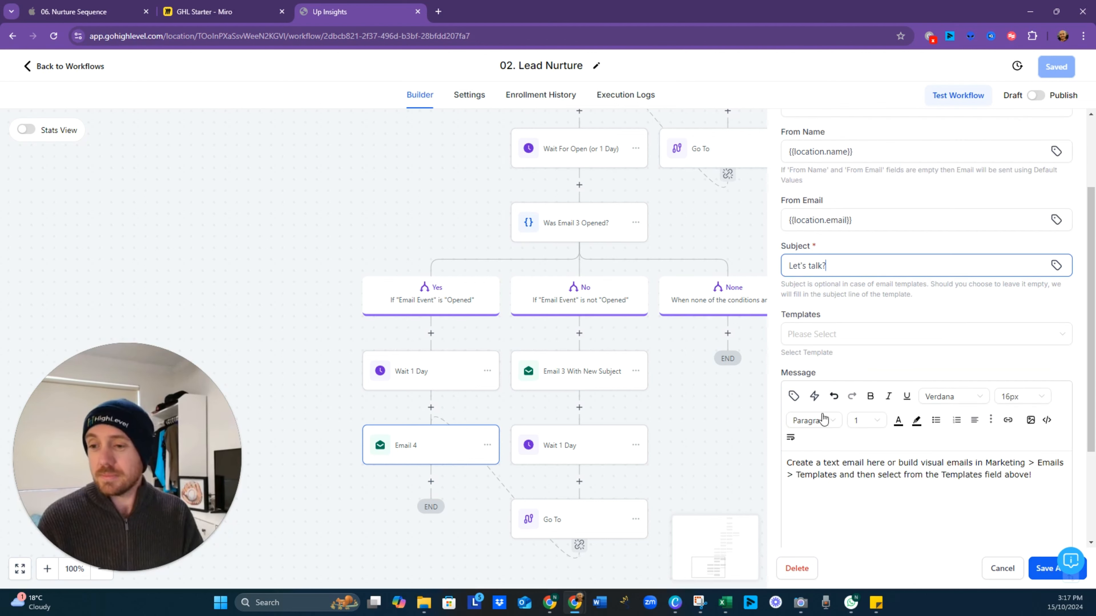
{"action": "left_click_drag", "start_coordinate": [1028, 494], "coordinate": [678, 428]}
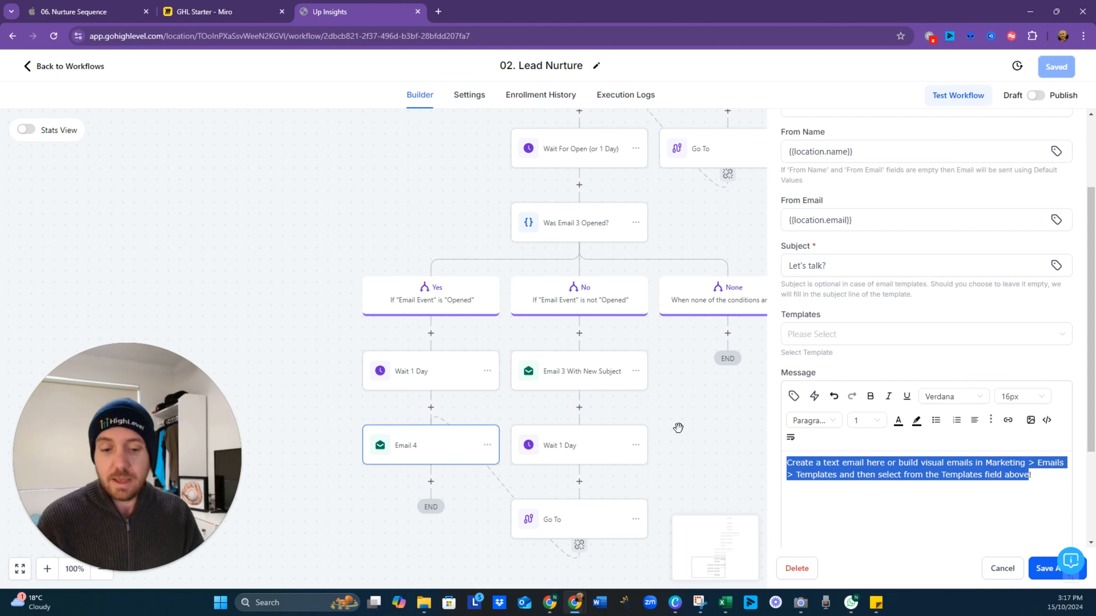
{"action": "key", "text": "BackSpace"}
{"action": "type", "text": "Hey"}
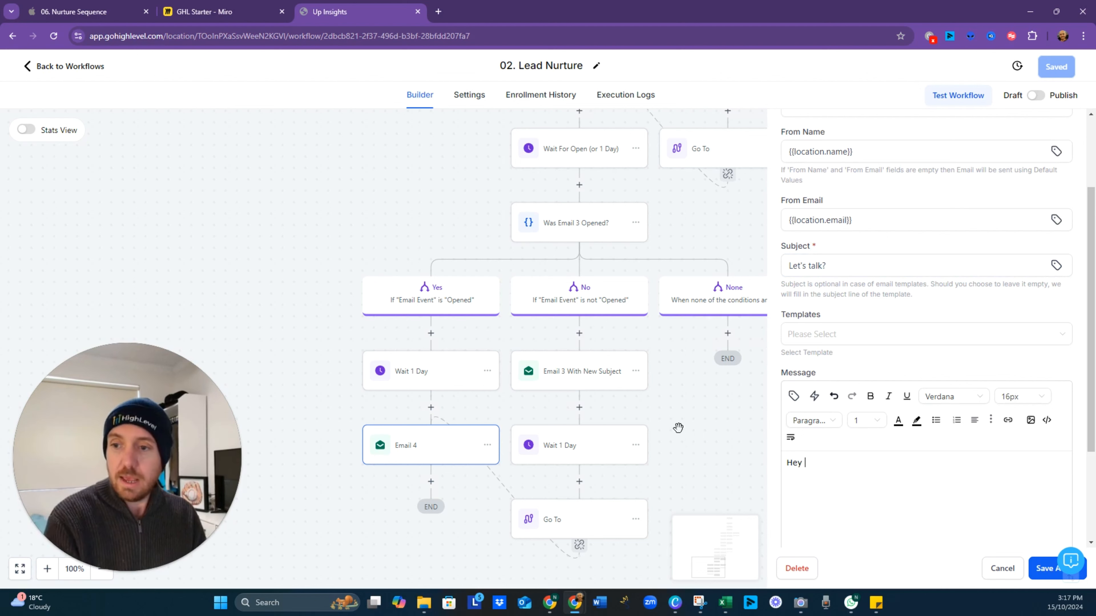
{"action": "left_click", "coordinate": [793, 396]}
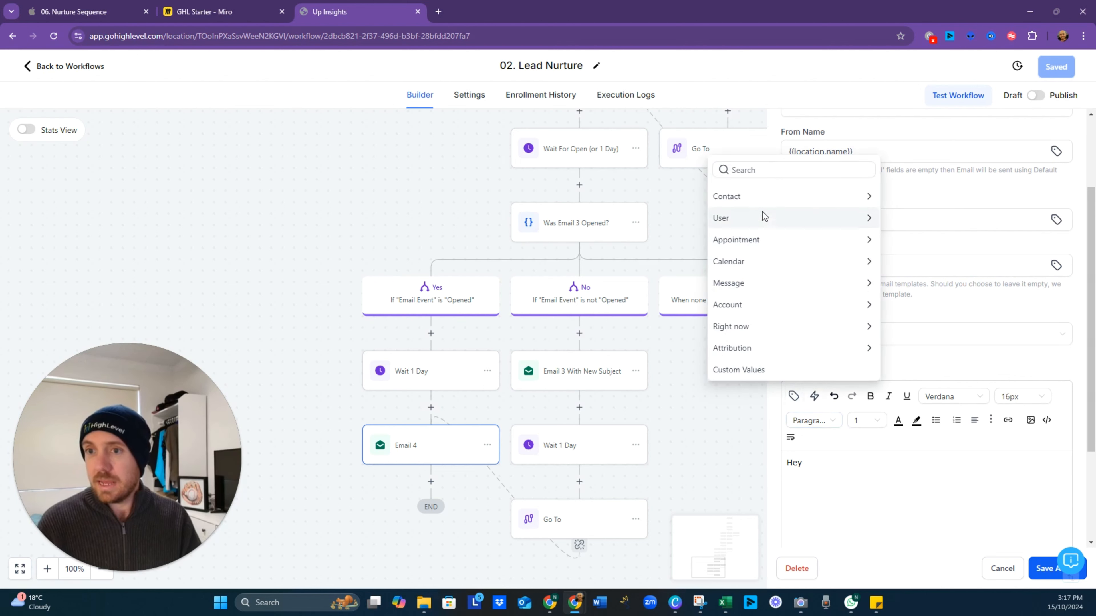
{"action": "left_click", "coordinate": [765, 197]}
{"action": "left_click", "coordinate": [754, 173]}
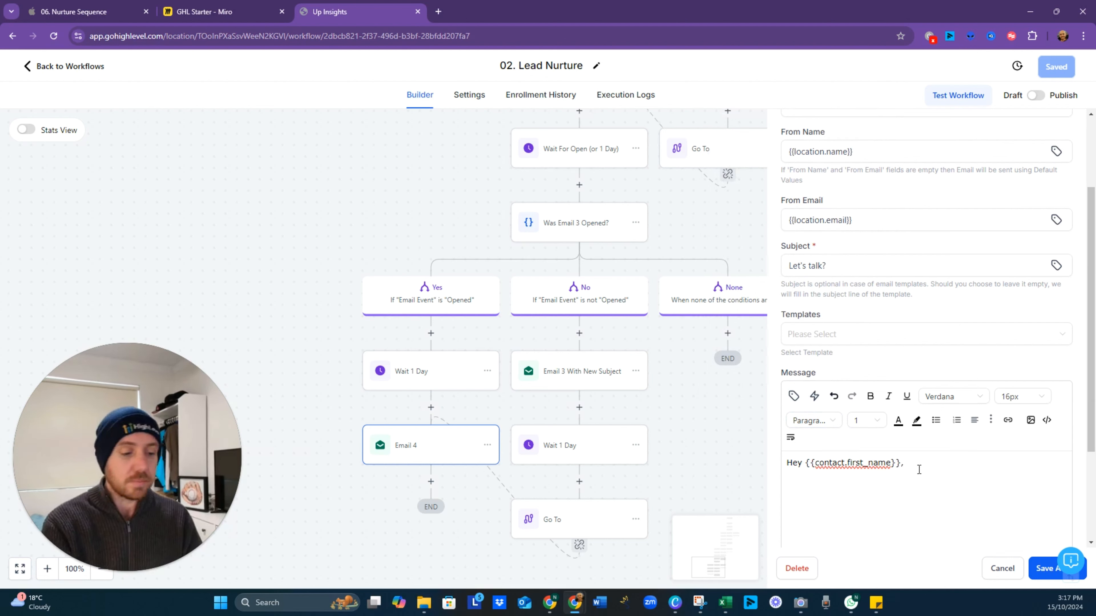
Write "We've covered a lot of stuff," and "but if you're looking for more help," as separate lines below the Email 4 greeting.
{"action": "type", "text": "W"}
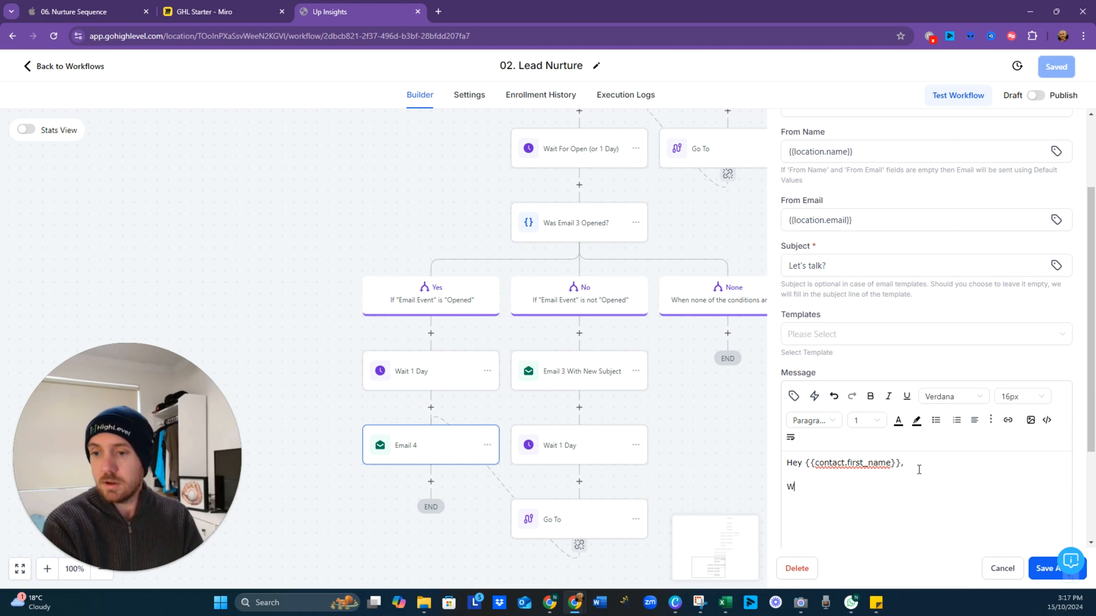
{"action": "type", "text": "e've covere"}
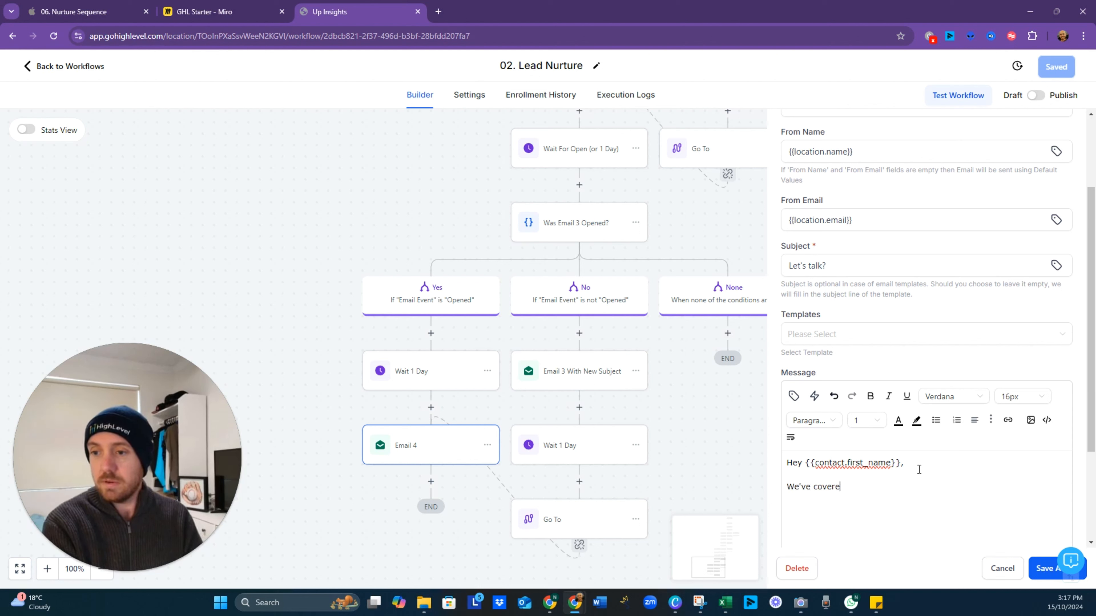
{"action": "type", "text": "d a lot of stu"}
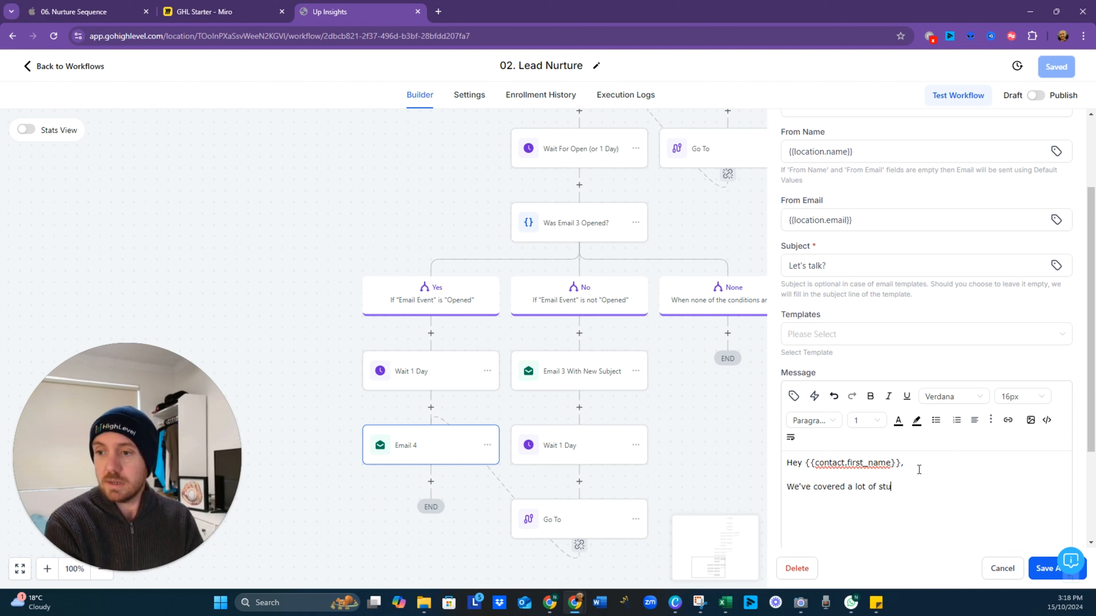
{"action": "type", "text": "ff,  but if you'r"}
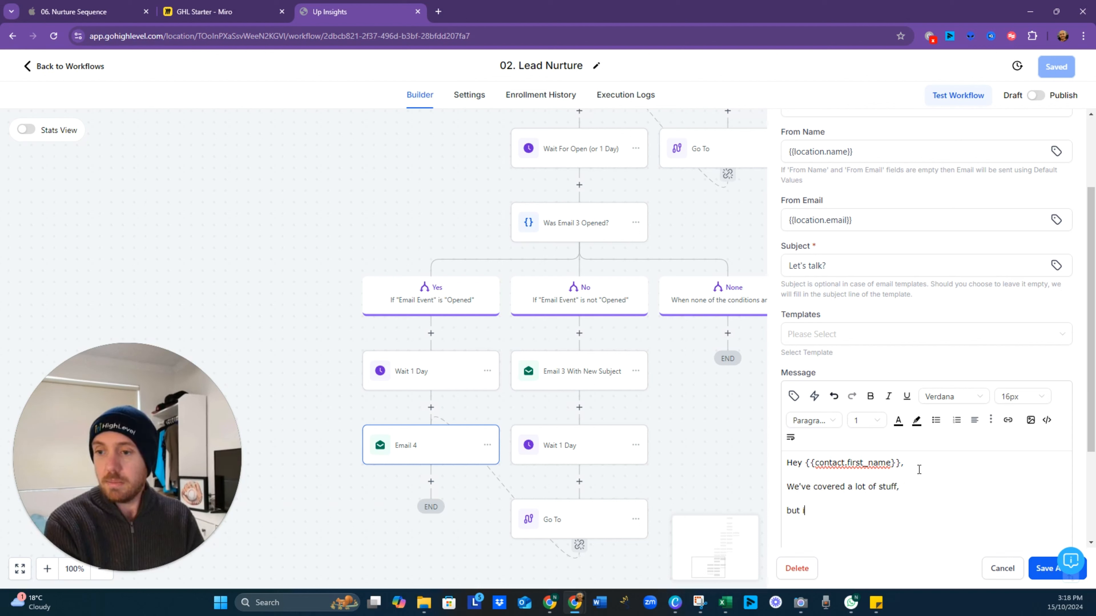
{"action": "type", "text": "e lo"}
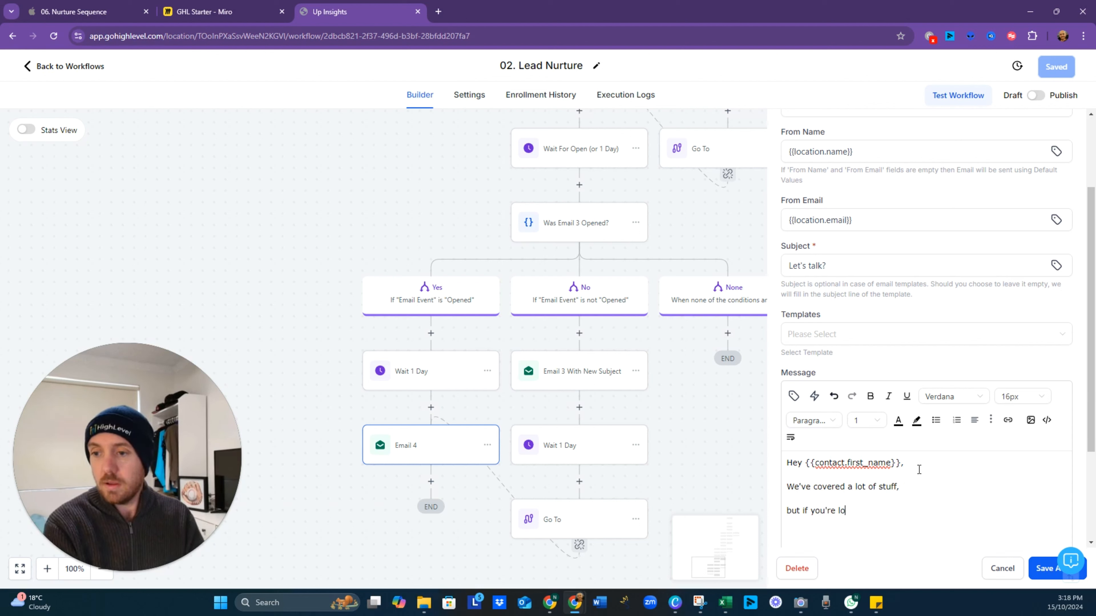
{"action": "type", "text": "oking for more help,"}
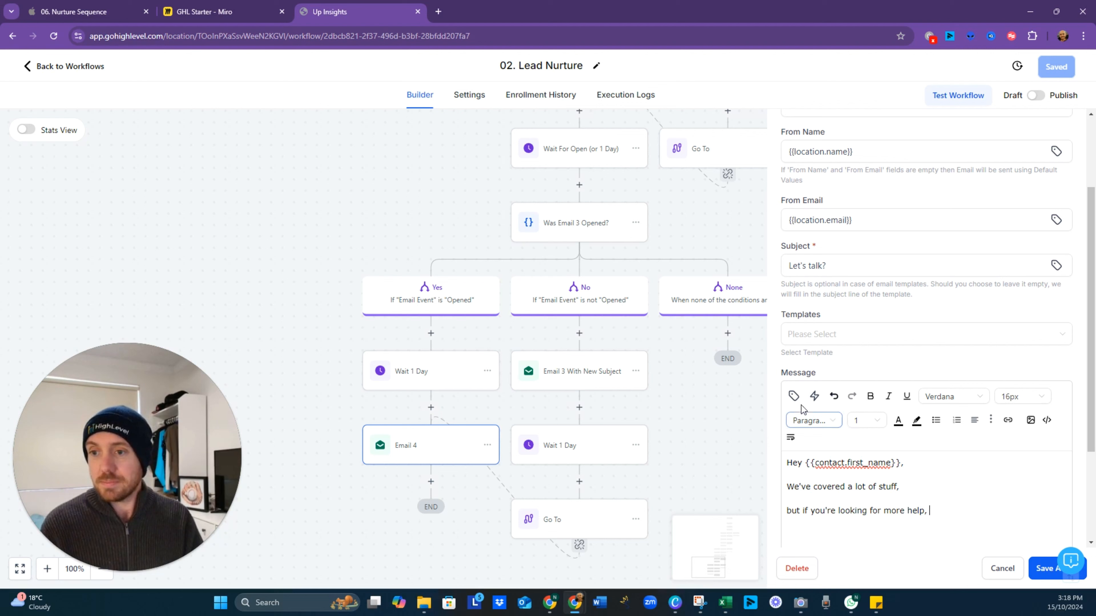
Continue the Email 4 sentence with the contact's first name custom value and ", then we should probably have a chat.", ending on a new line.
{"action": "left_click", "coordinate": [795, 397]}
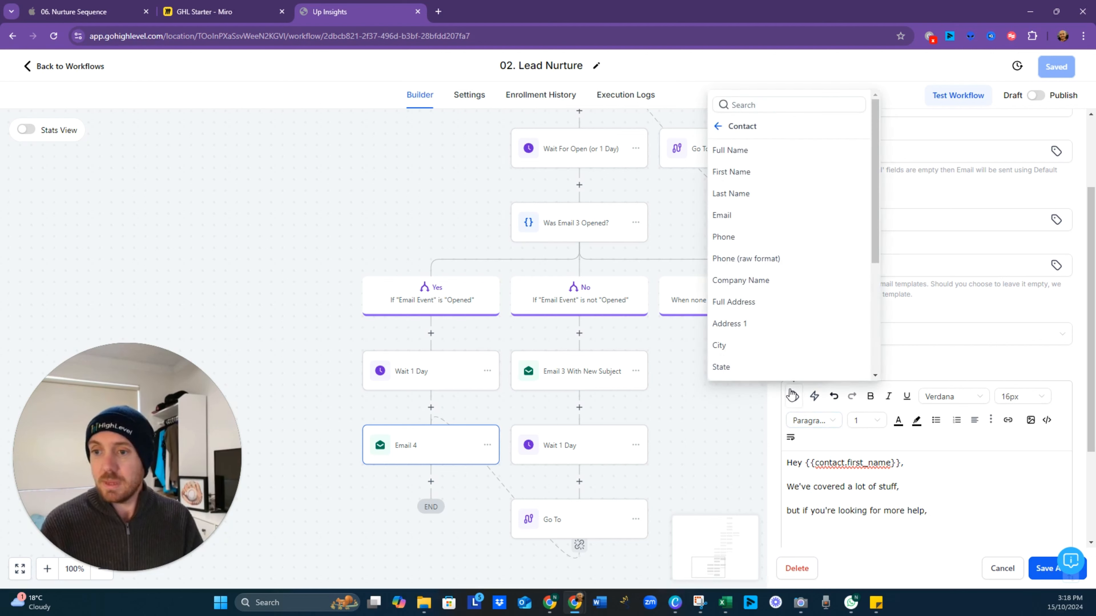
{"action": "left_click", "coordinate": [769, 174]}
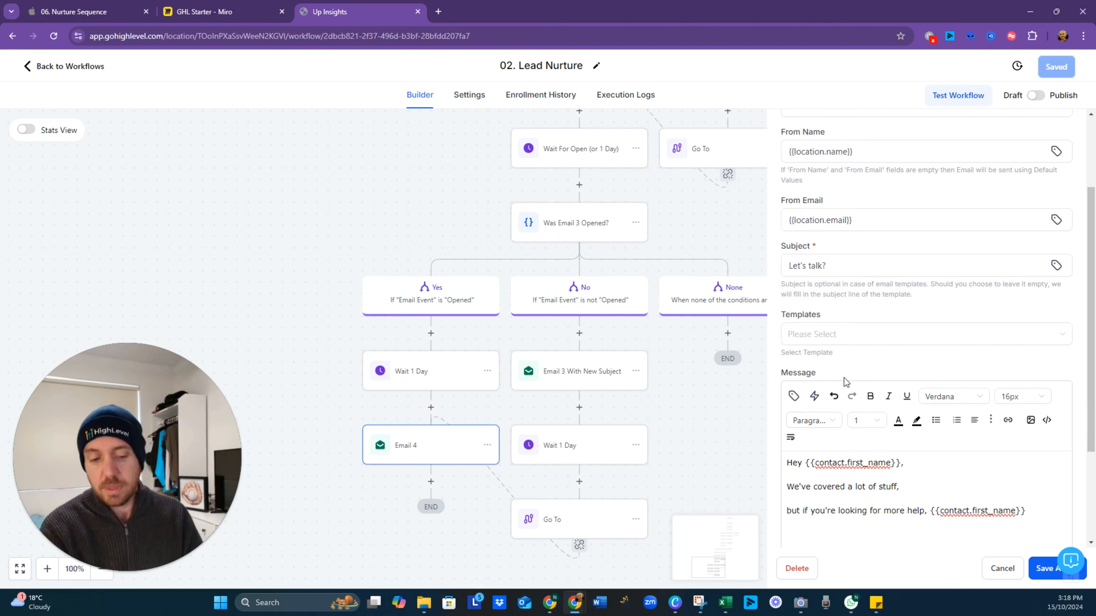
{"action": "type", "text": ", then we s"}
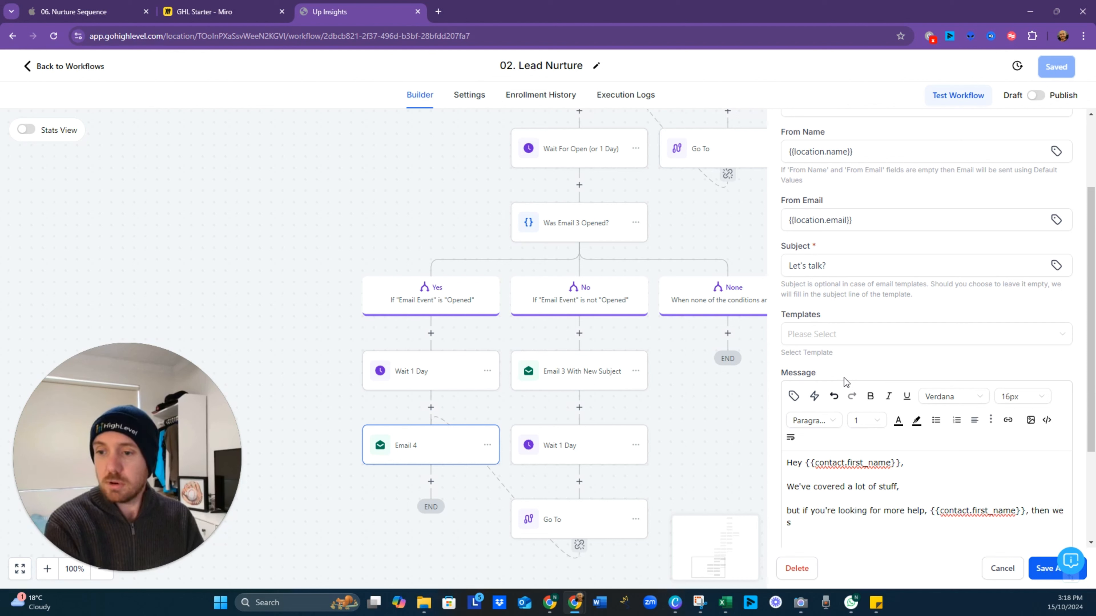
{"action": "type", "text": "hould probabl"}
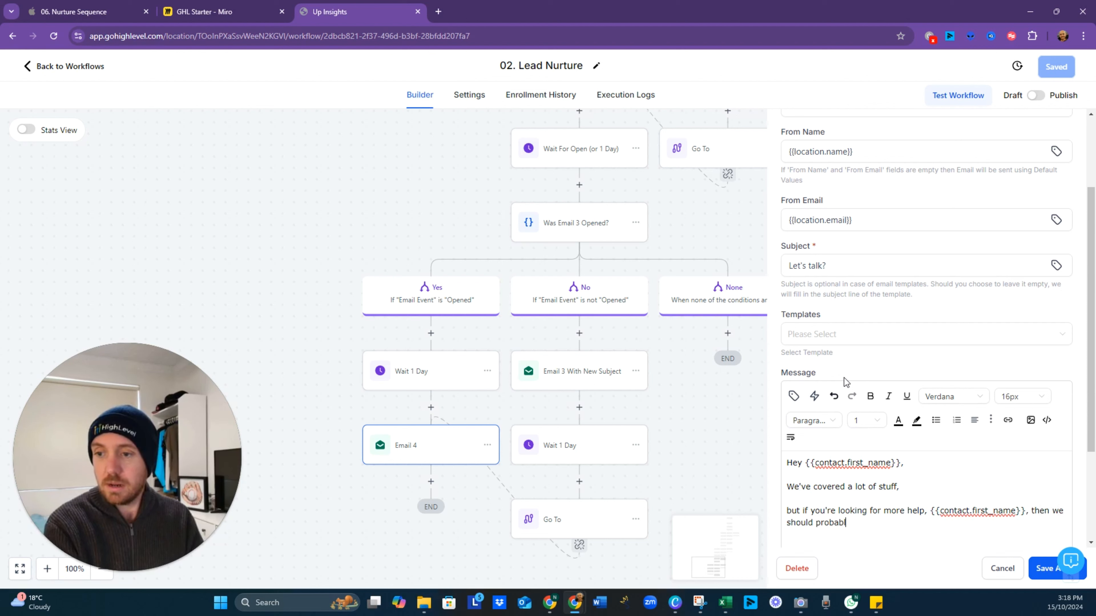
{"action": "type", "text": "y have a chat"}
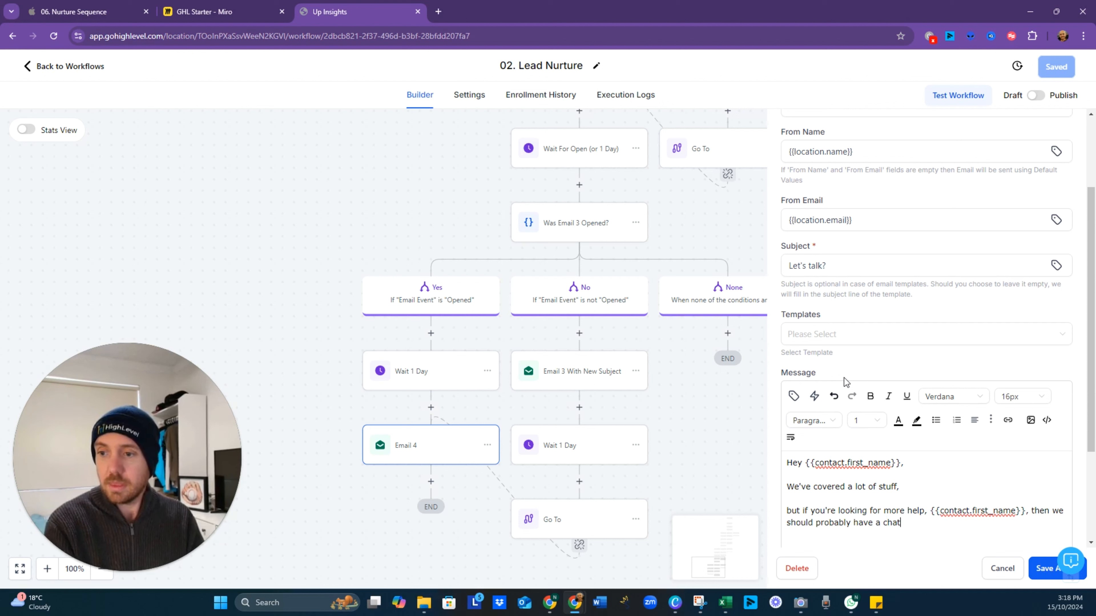
{"action": "type", "text": "/,"}
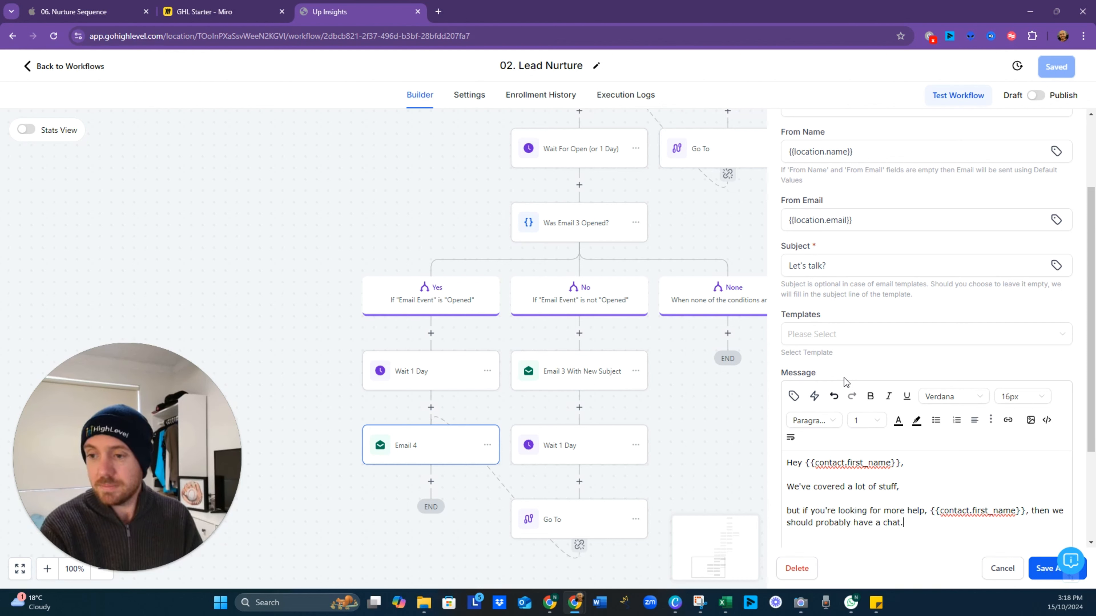
{"action": "key", "text": "Return"}
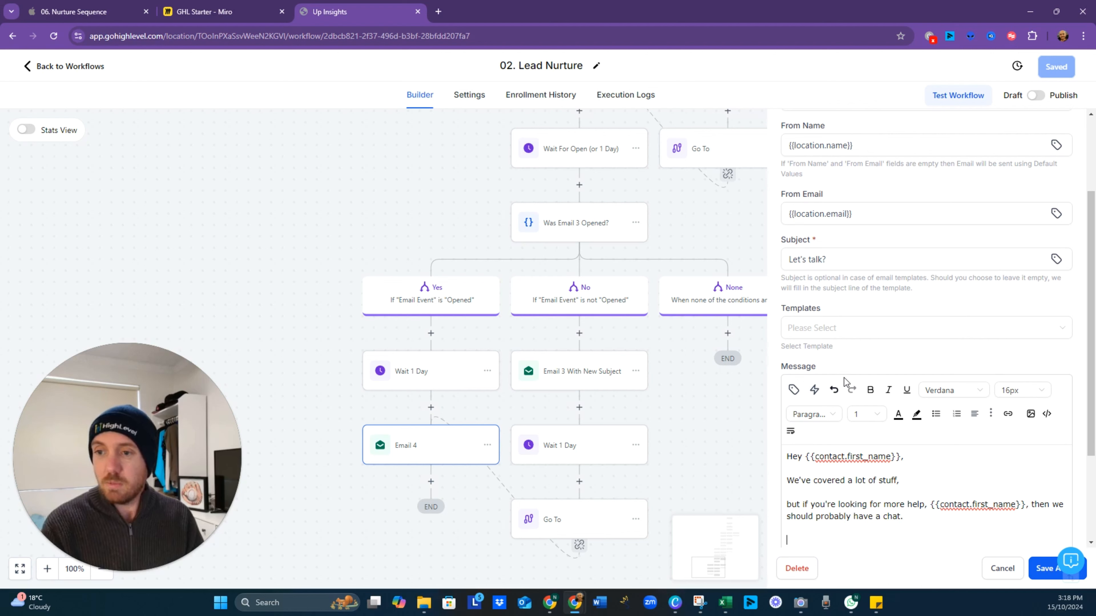
Insert the trigger link below the Email 4 text, copy its code, and replace it with the text "Book here".
{"action": "left_click", "coordinate": [814, 390]}
{"action": "left_click", "coordinate": [786, 347]}
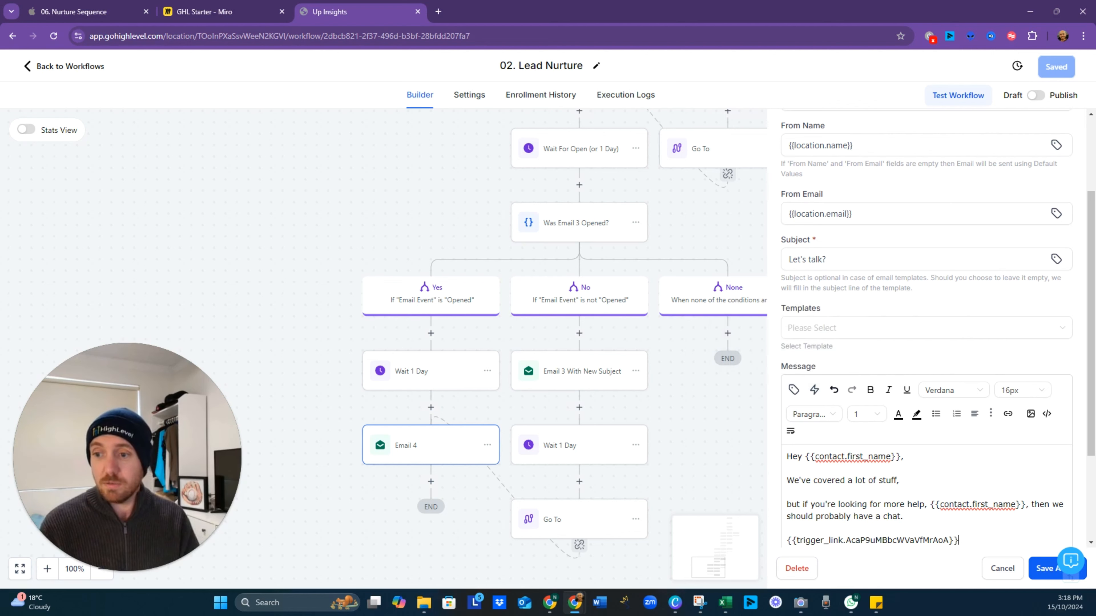
{"action": "left_click_drag", "start_coordinate": [978, 543], "coordinate": [746, 543]}
{"action": "key", "text": "ctrl+c"}
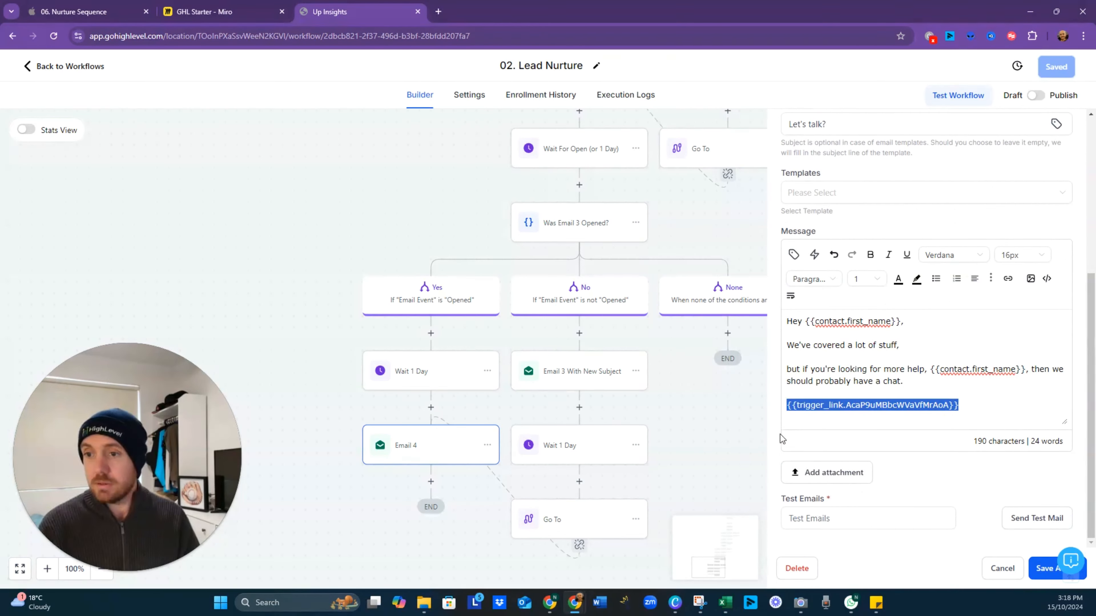
{"action": "key", "text": "BackSpace"}
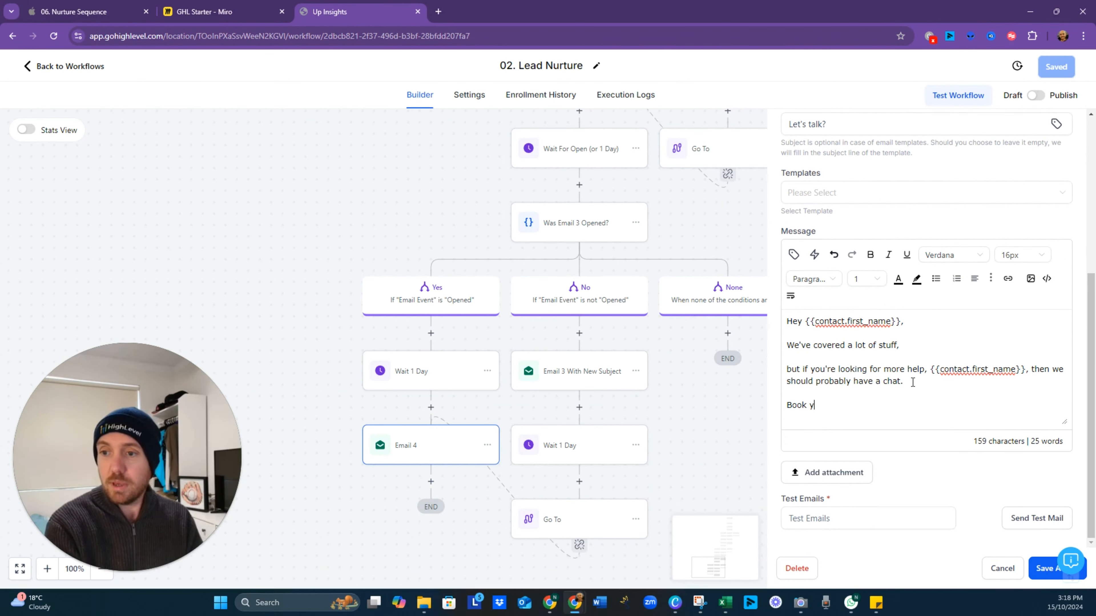
{"action": "key", "text": "shift+Home"}
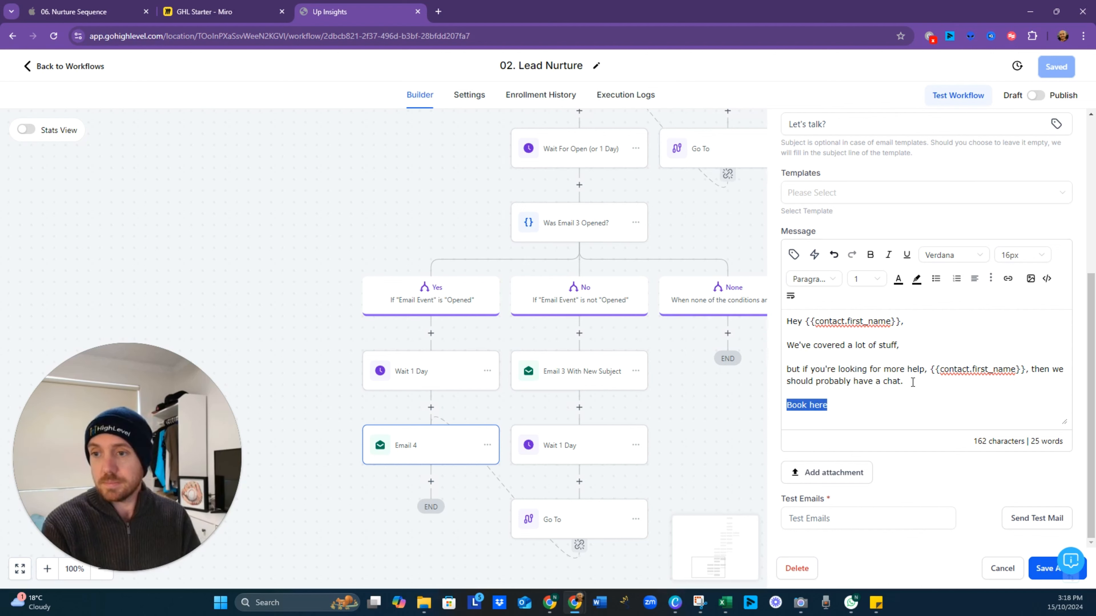
Link "Book here" to the copied trigger link, opening in a new window, and save the Email 4 action.
{"action": "left_click", "coordinate": [1009, 280]}
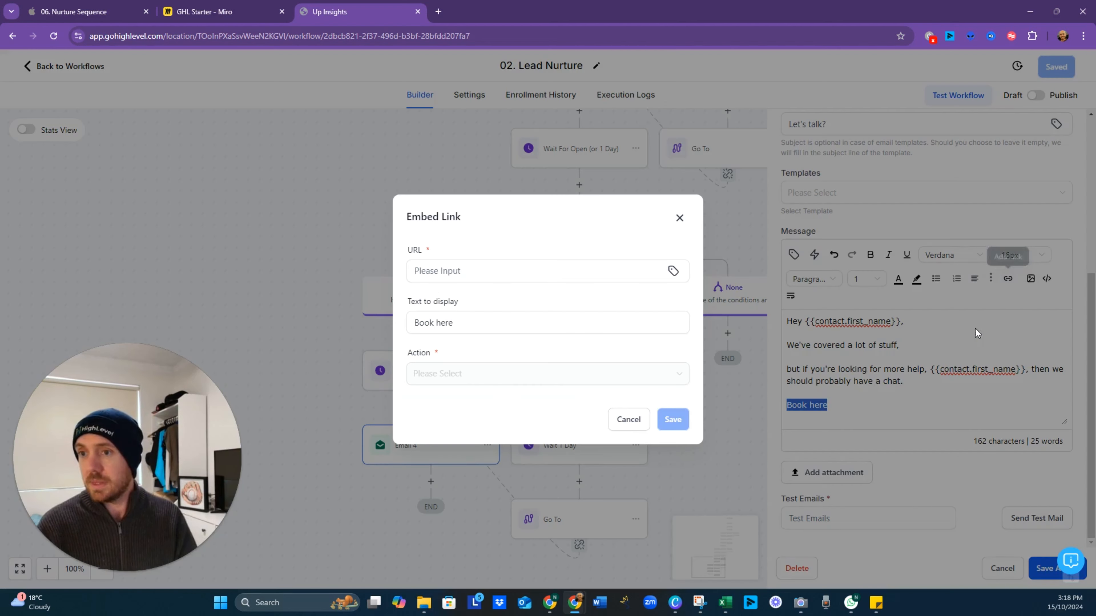
{"action": "left_click", "coordinate": [475, 272]}
{"action": "key", "text": "ctrl+v"}
{"action": "left_click", "coordinate": [463, 373]}
{"action": "left_click", "coordinate": [458, 420]}
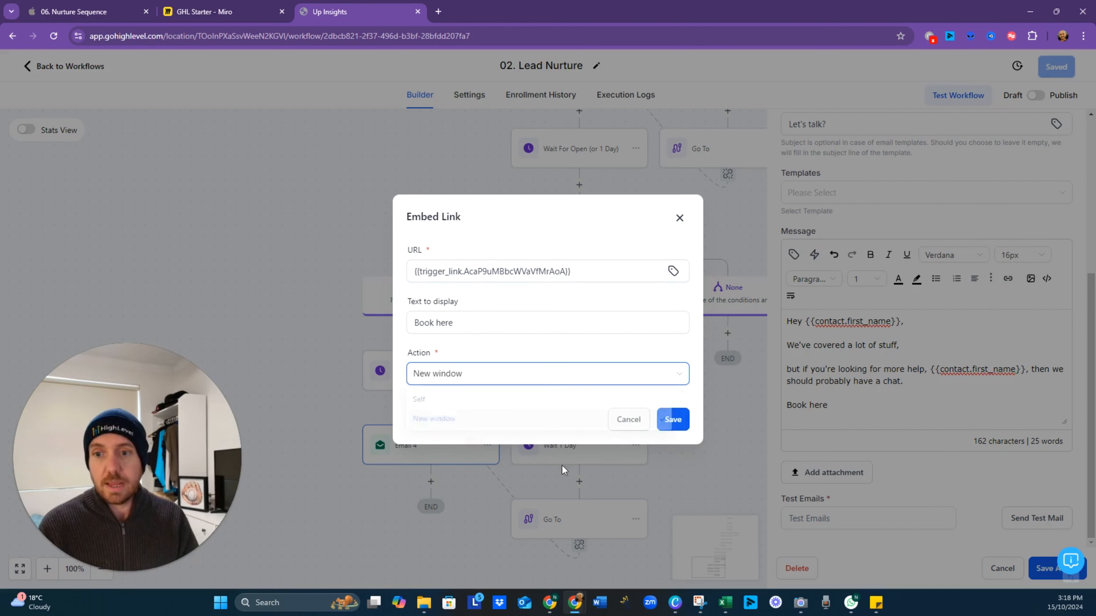
{"action": "left_click", "coordinate": [671, 420]}
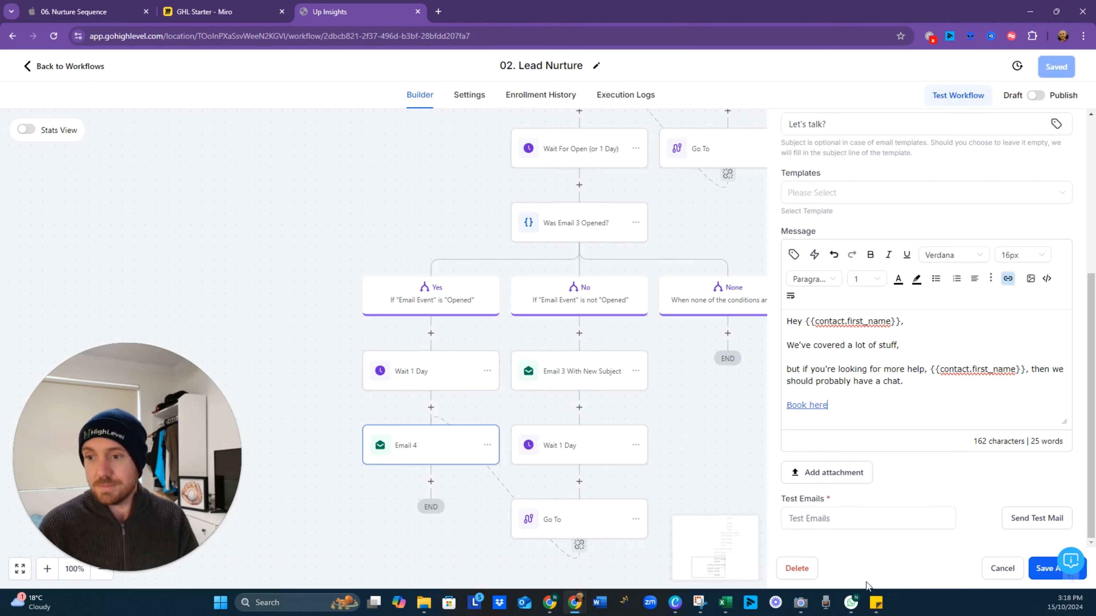
{"action": "left_click", "coordinate": [1041, 569]}
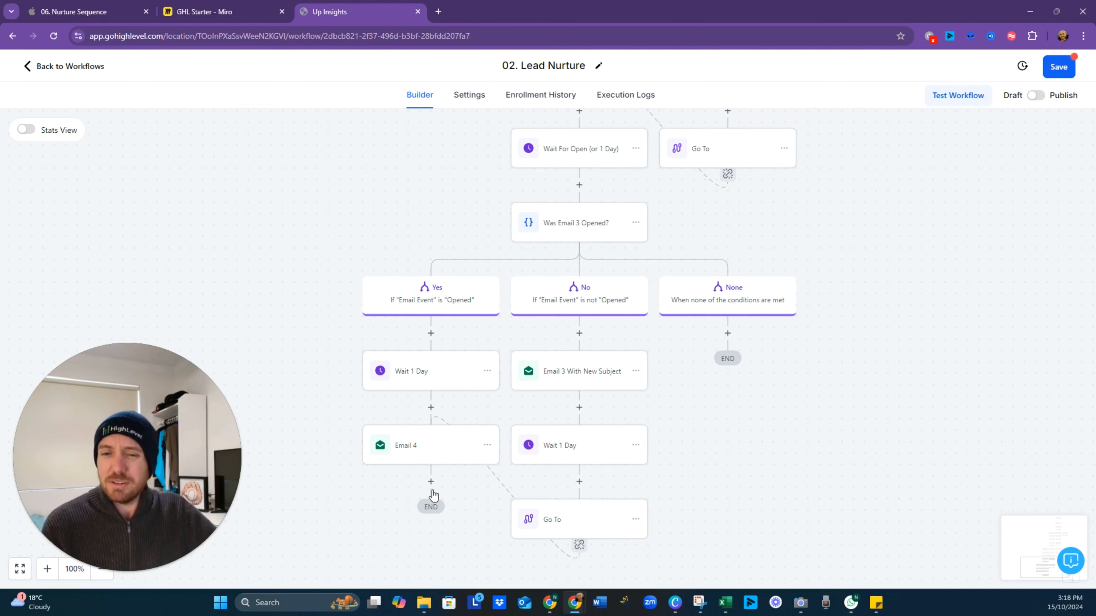
{"action": "left_click_drag", "start_coordinate": [778, 483], "coordinate": [814, 397]}
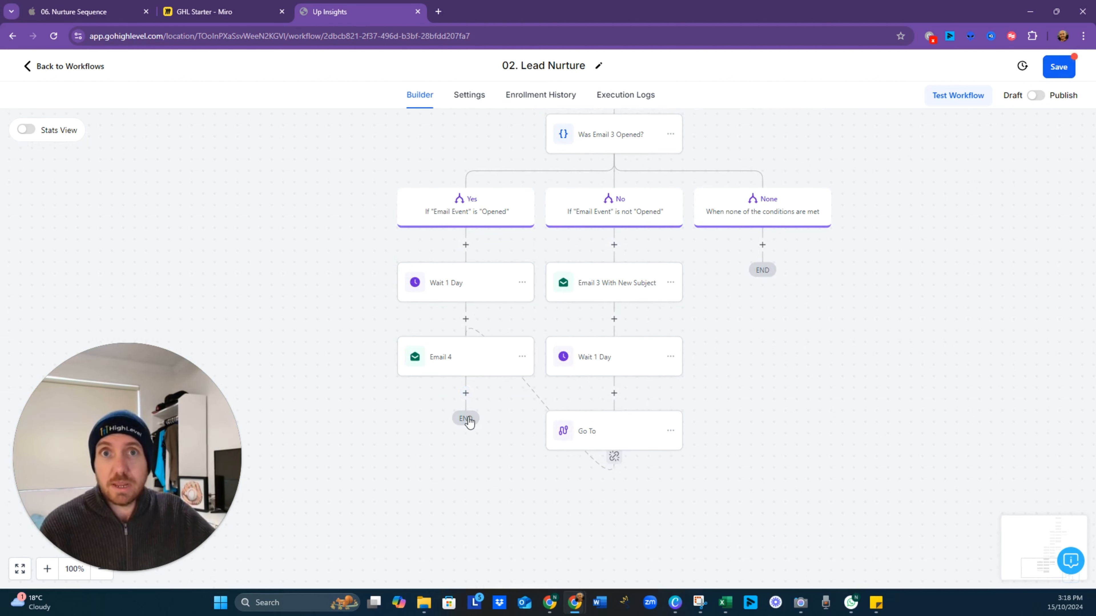
{"action": "left_click", "coordinate": [465, 393]}
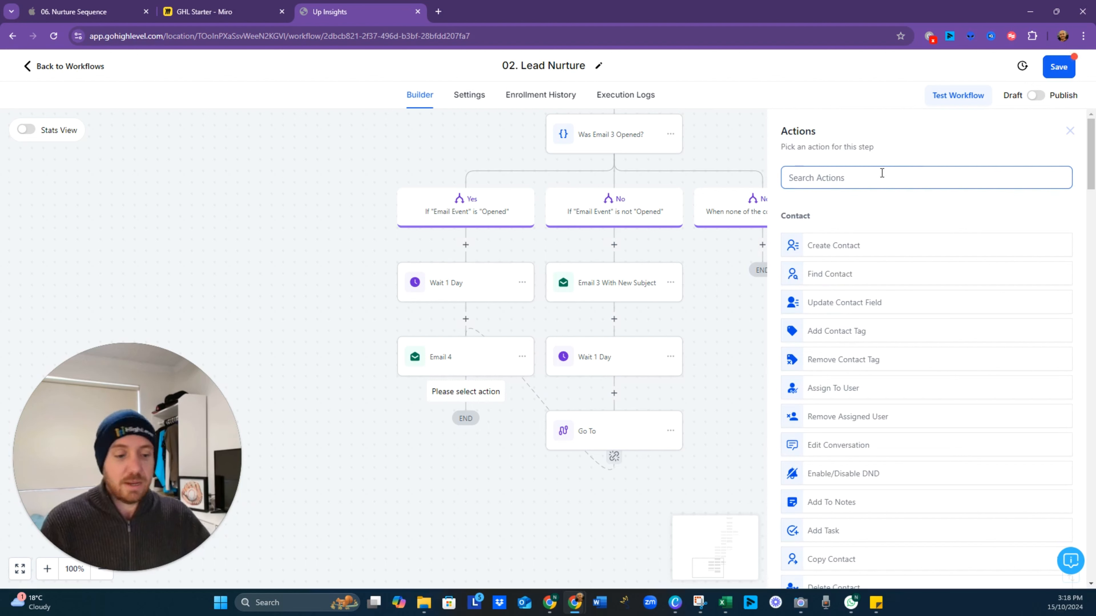
{"action": "type", "text": "if"}
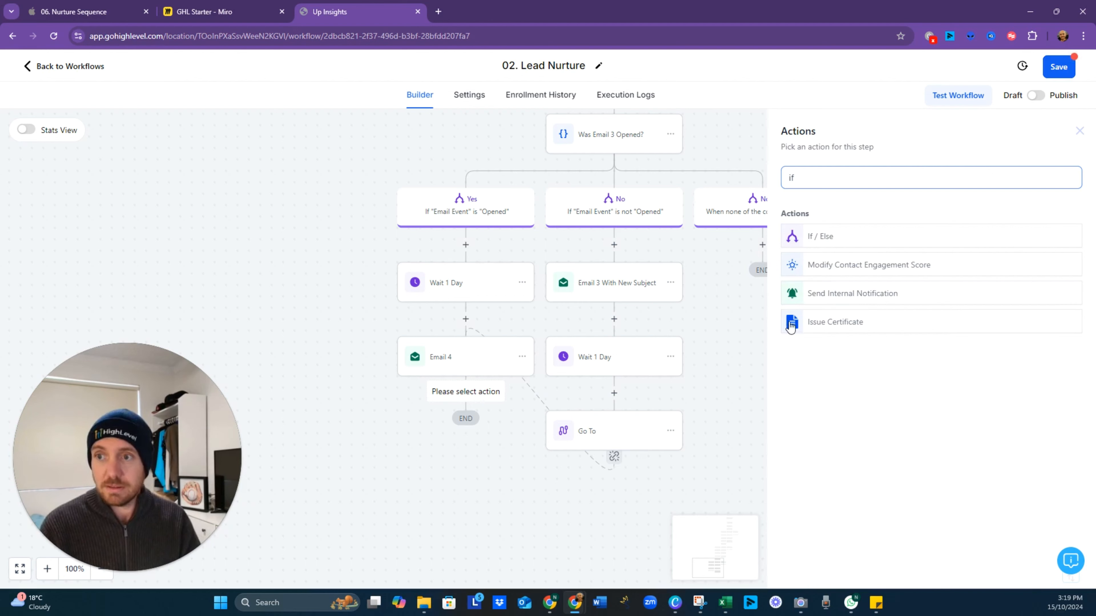
{"action": "left_click", "coordinate": [815, 237]}
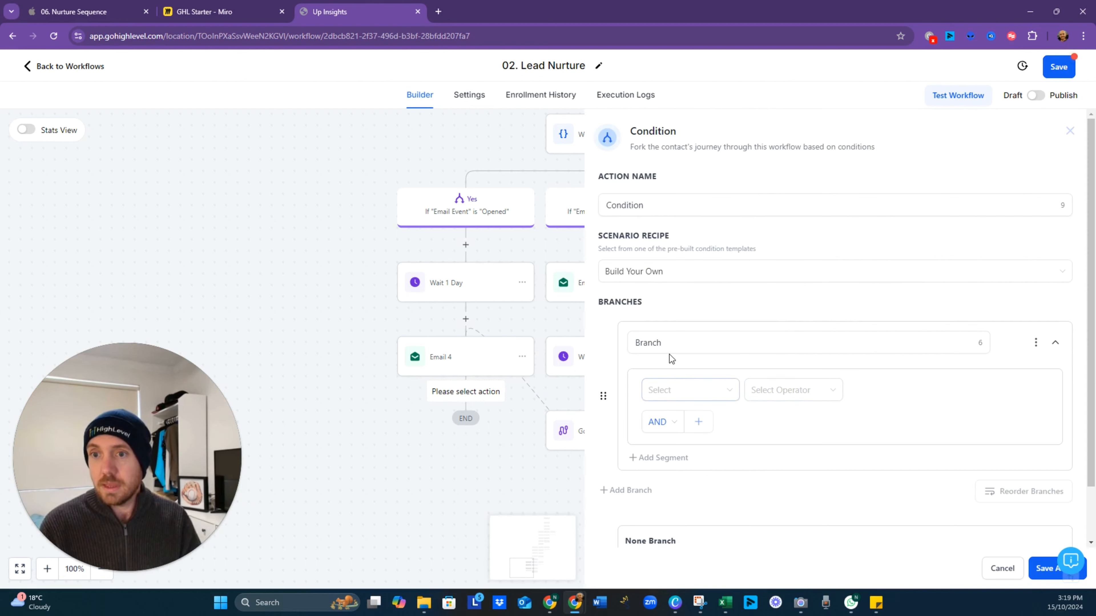
{"action": "left_click", "coordinate": [662, 345]}
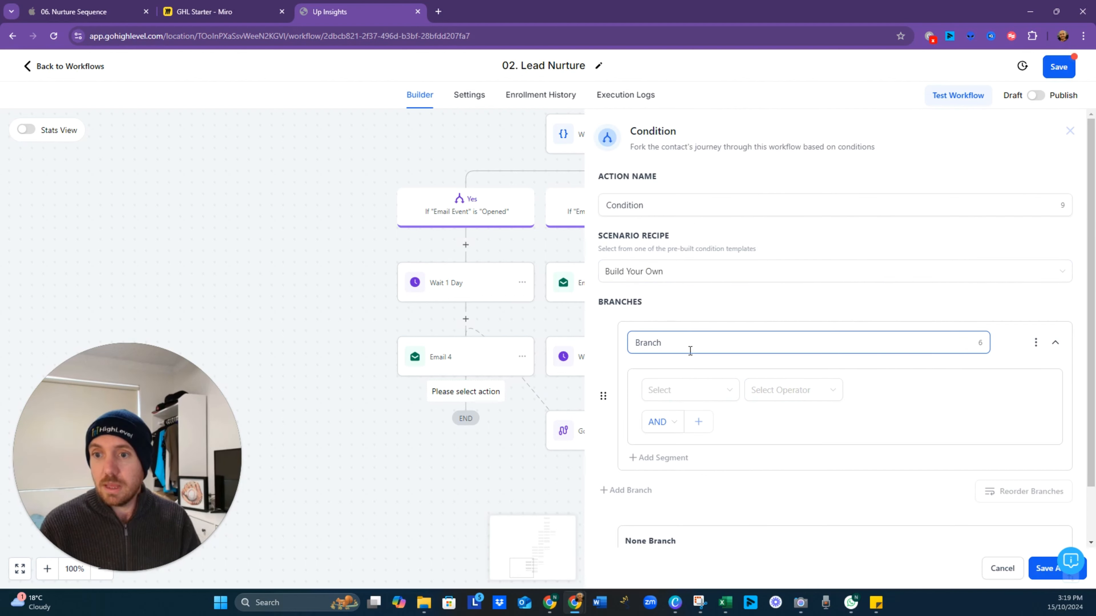
{"action": "left_click", "coordinate": [732, 393]}
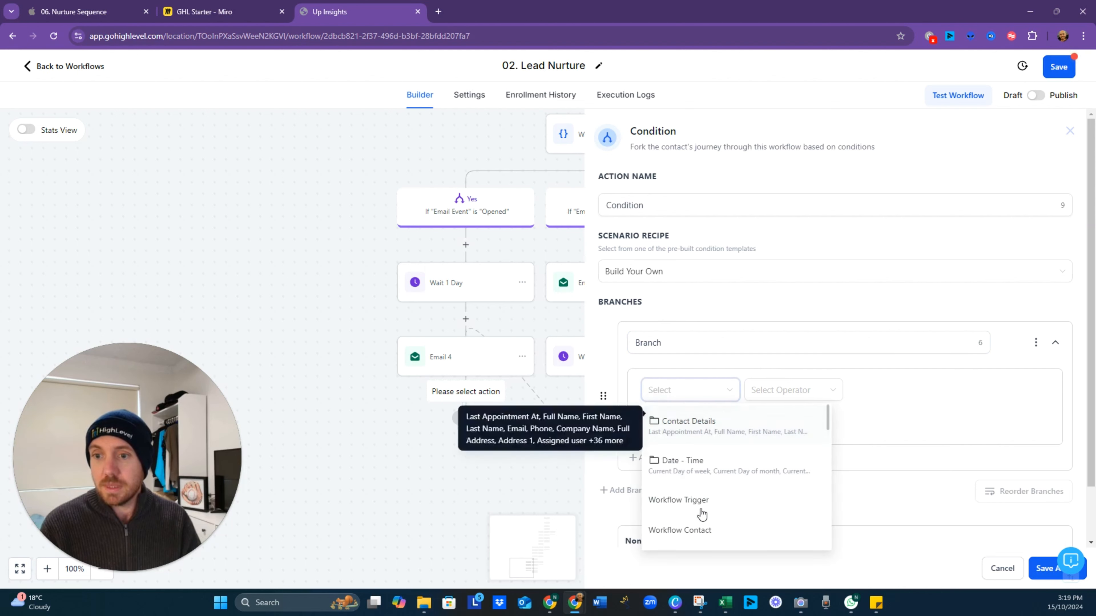
{"action": "scroll", "coordinate": [690, 533], "scroll_direction": "down", "scroll_amount": 3}
{"action": "scroll", "coordinate": [697, 513], "scroll_direction": "up", "scroll_amount": 2}
{"action": "scroll", "coordinate": [698, 496], "scroll_direction": "down", "scroll_amount": 1}
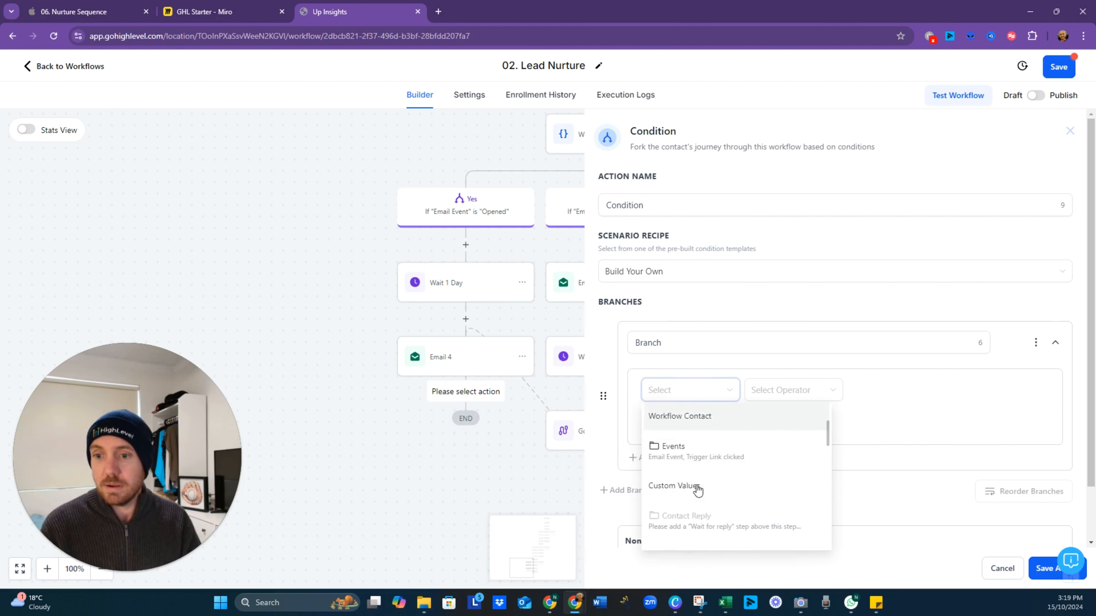
{"action": "scroll", "coordinate": [695, 496], "scroll_direction": "down", "scroll_amount": 1}
{"action": "scroll", "coordinate": [703, 505], "scroll_direction": "up", "scroll_amount": 2}
{"action": "scroll", "coordinate": [714, 488], "scroll_direction": "down", "scroll_amount": 1}
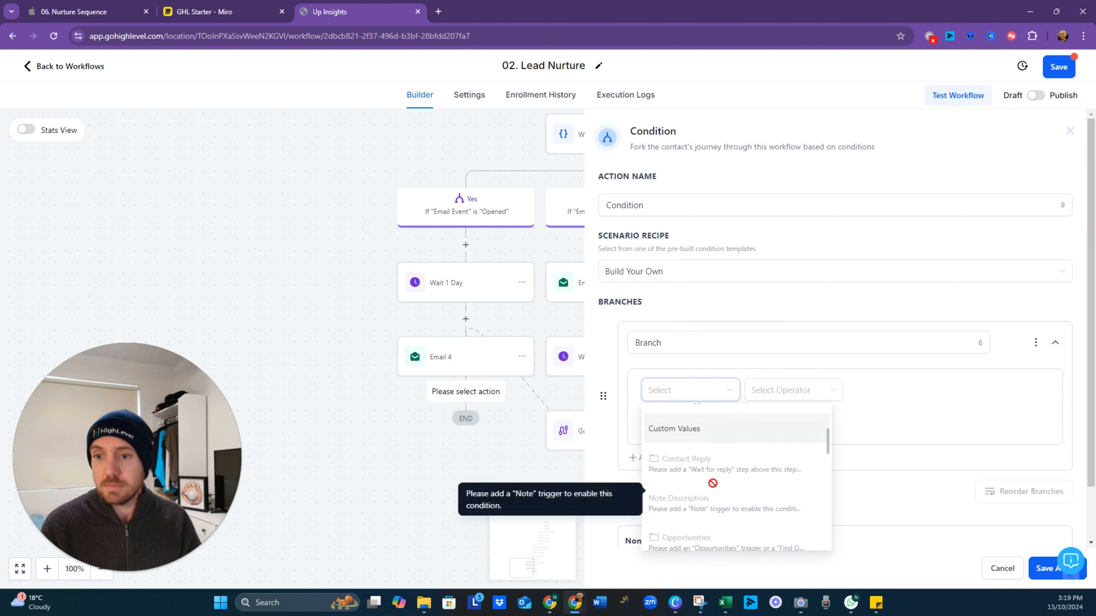
{"action": "scroll", "coordinate": [712, 483], "scroll_direction": "down", "scroll_amount": 5}
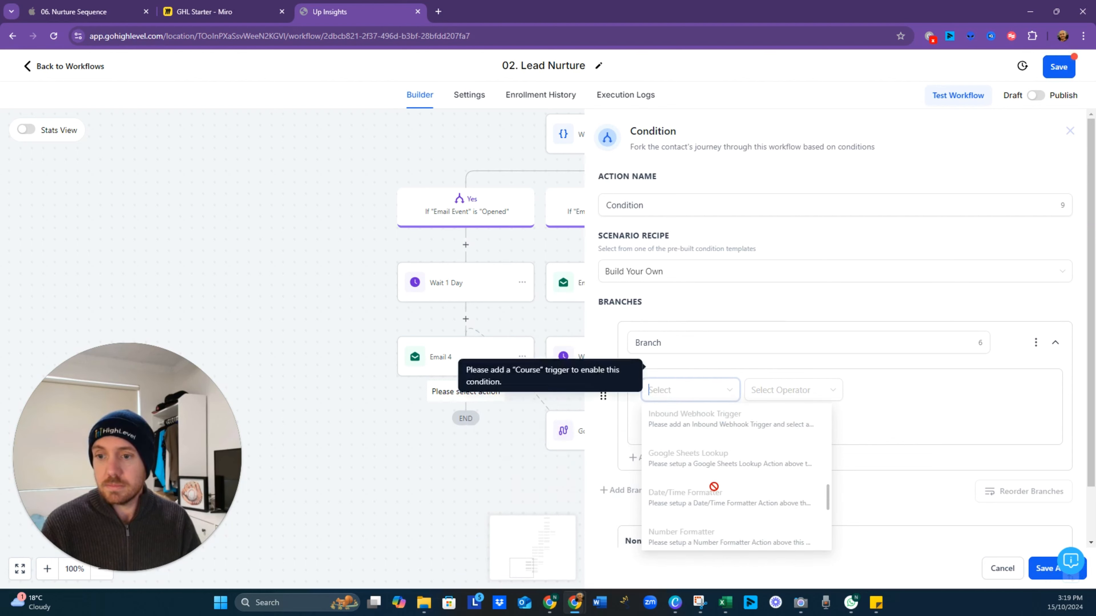
{"action": "left_click", "coordinate": [503, 459]}
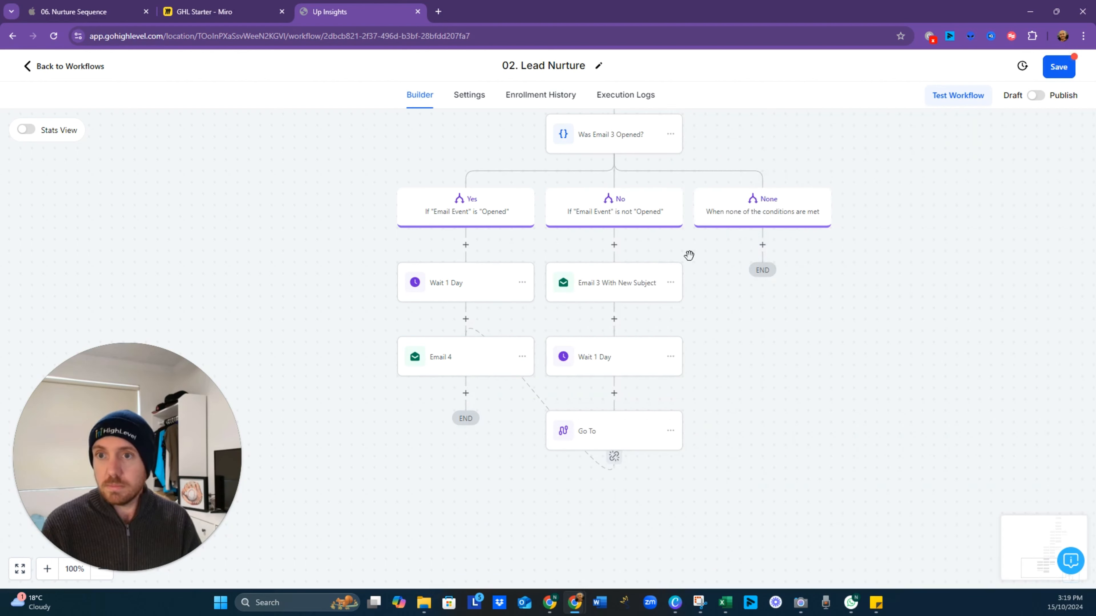
Add a Wait action below Email 4 and set it to wait for an Email Event.
{"action": "scroll", "coordinate": [688, 256], "scroll_direction": "up", "scroll_amount": 3}
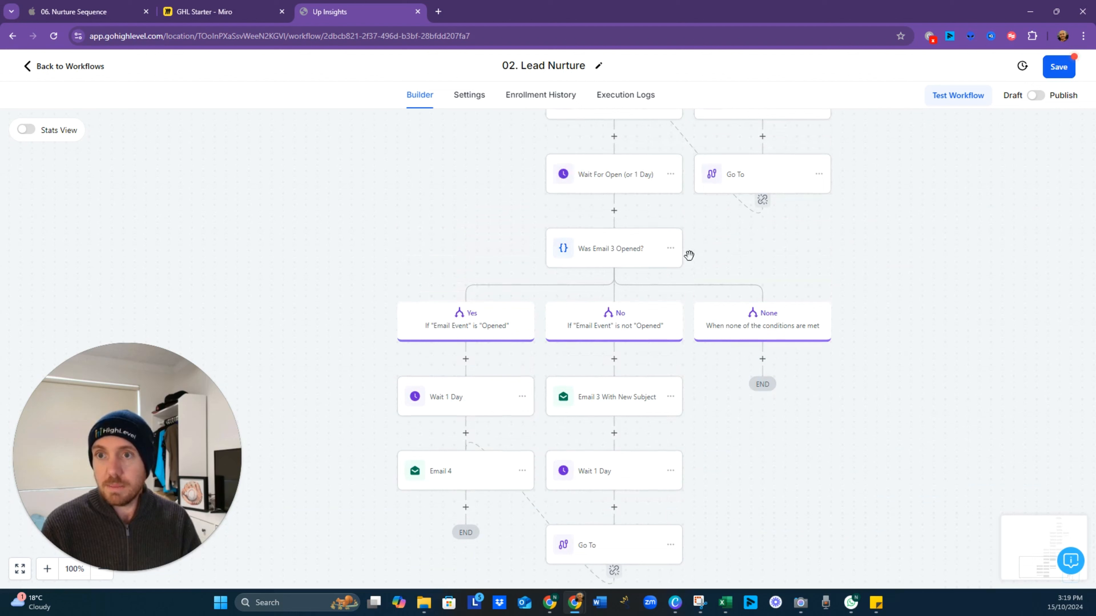
{"action": "left_click", "coordinate": [465, 507]}
{"action": "type", "text": "wai"}
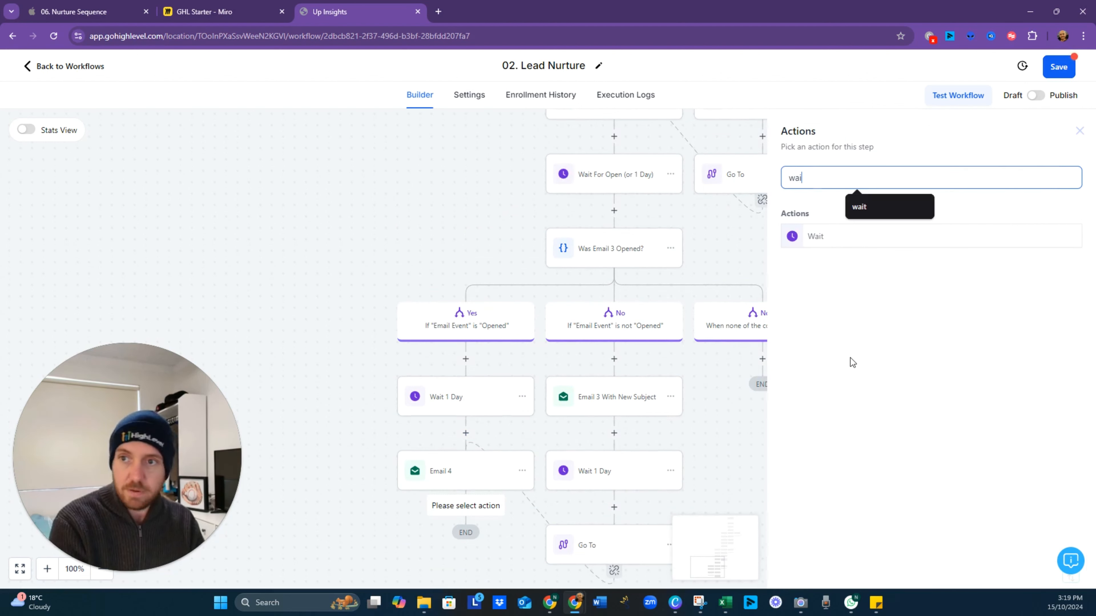
{"action": "type", "text": "t"}
{"action": "left_click", "coordinate": [832, 237]}
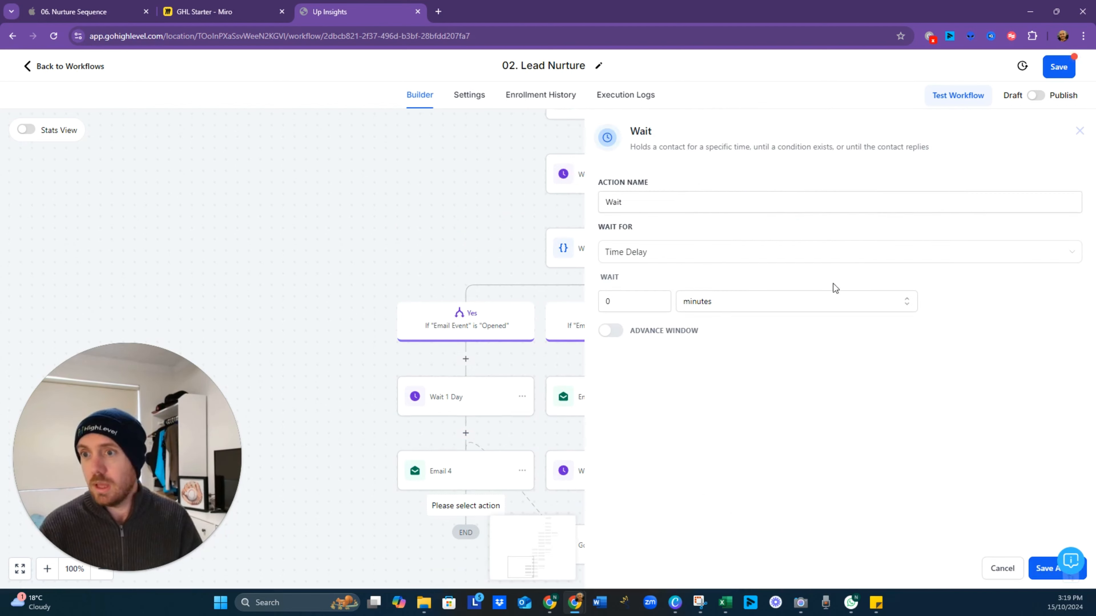
{"action": "double_click", "coordinate": [653, 301]}
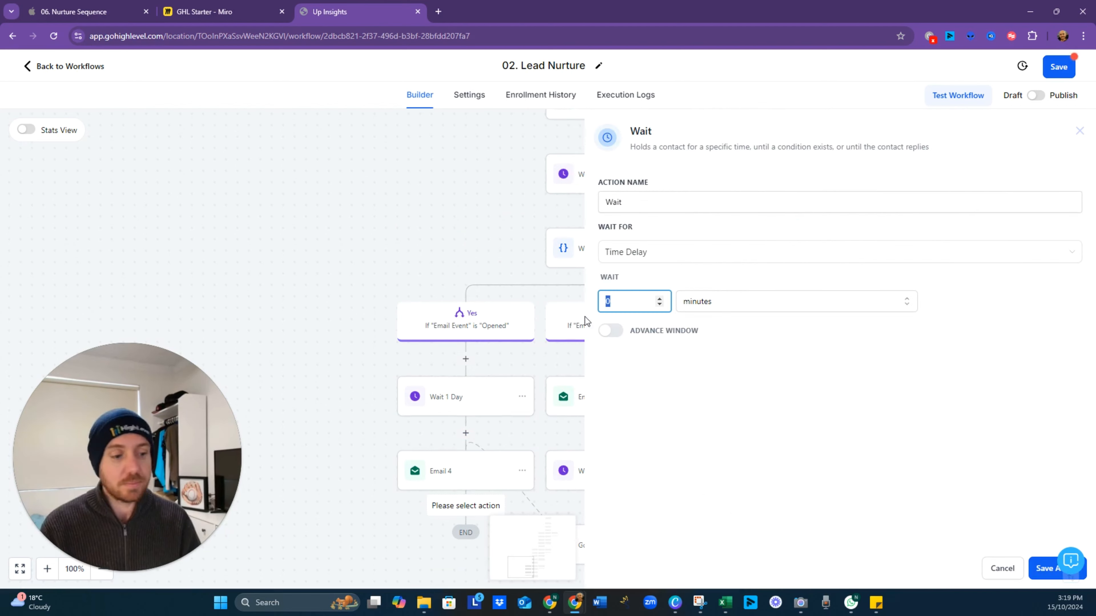
{"action": "type", "text": "1"}
{"action": "left_click", "coordinate": [673, 257]}
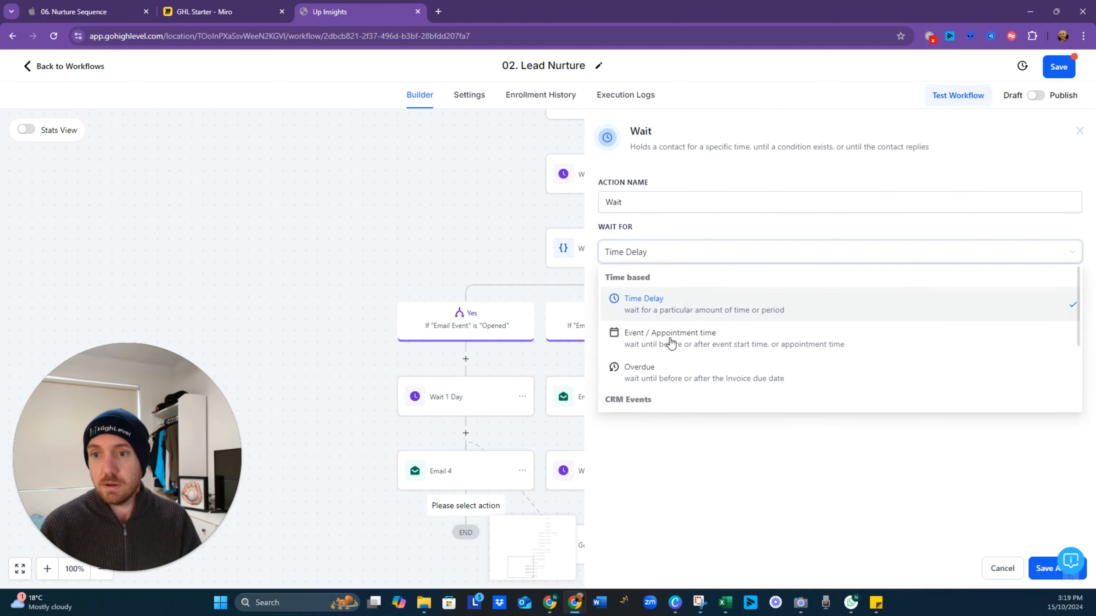
{"action": "scroll", "coordinate": [670, 345], "scroll_direction": "down", "scroll_amount": 2}
{"action": "scroll", "coordinate": [675, 384], "scroll_direction": "down", "scroll_amount": 2}
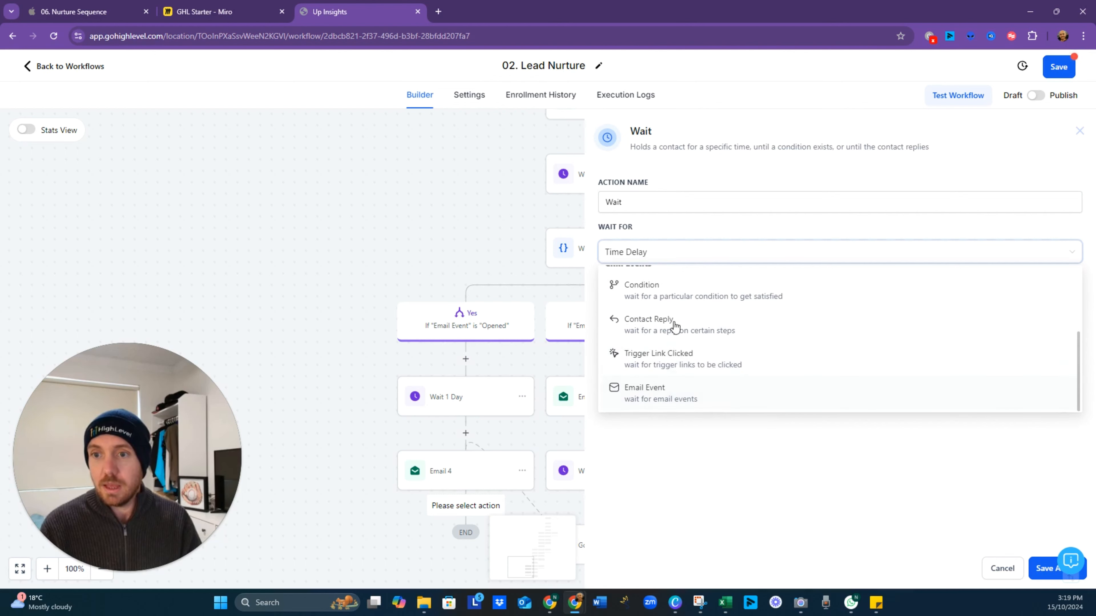
{"action": "left_click", "coordinate": [664, 387]}
Pick Email 4 as the email step to wait for, with Opened as the email event.
{"action": "left_click", "coordinate": [669, 308]}
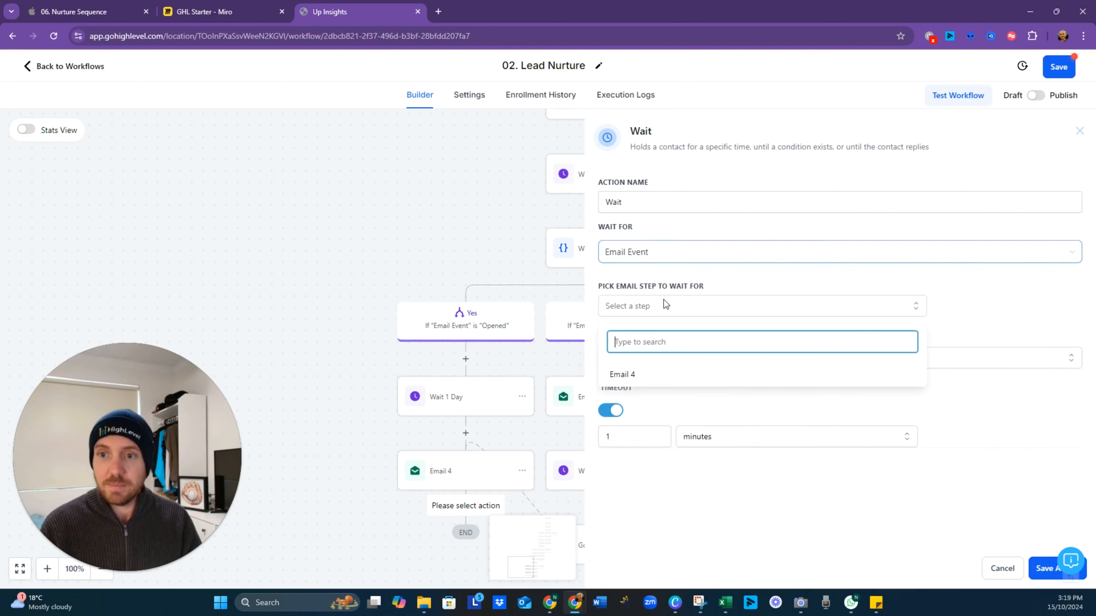
{"action": "left_click", "coordinate": [649, 373]}
{"action": "left_click", "coordinate": [1030, 464]}
{"action": "left_click", "coordinate": [700, 367]}
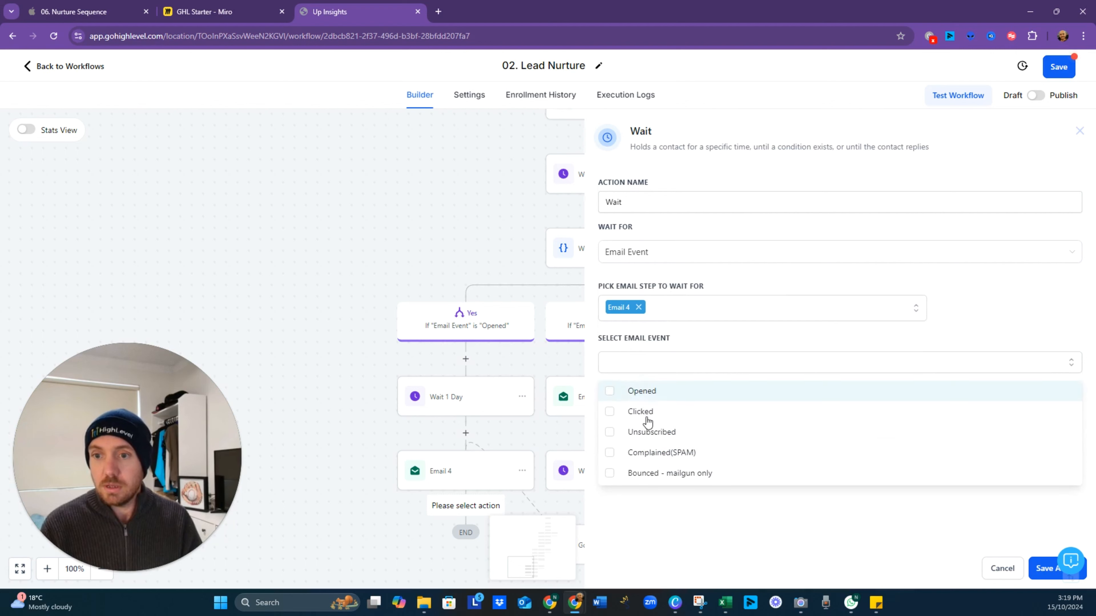
{"action": "left_click", "coordinate": [636, 389]}
{"action": "left_click", "coordinate": [675, 556]}
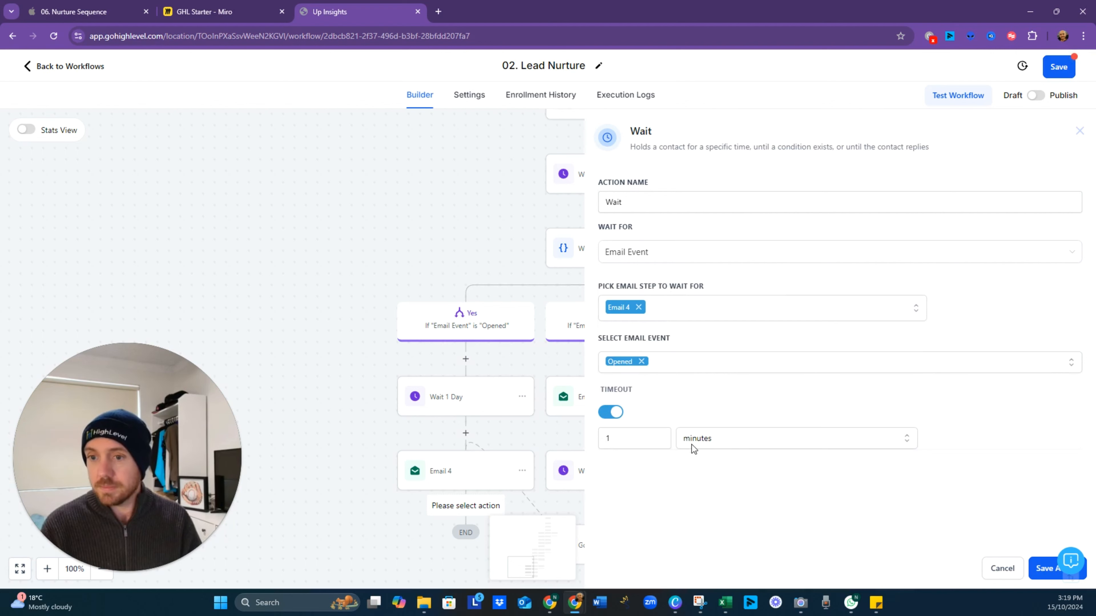
Set the wait's timeout to 1 day, then save the action and the workflow.
{"action": "double_click", "coordinate": [629, 438]}
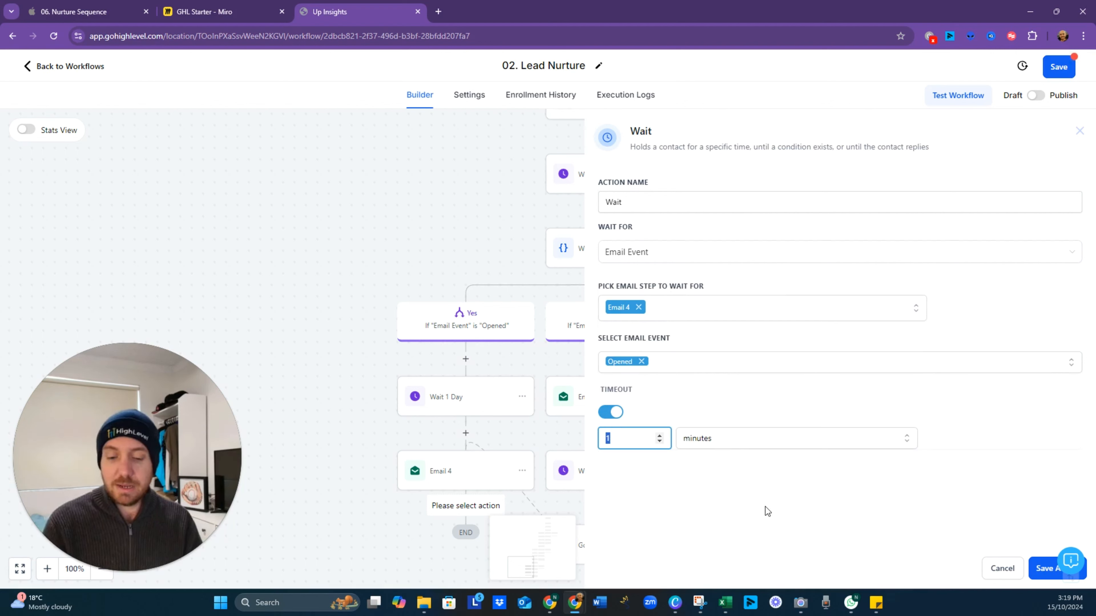
{"action": "type", "text": "24"}
{"action": "key", "text": "BackSpace"}
{"action": "key", "text": "BackSpace"}
{"action": "type", "text": "1"}
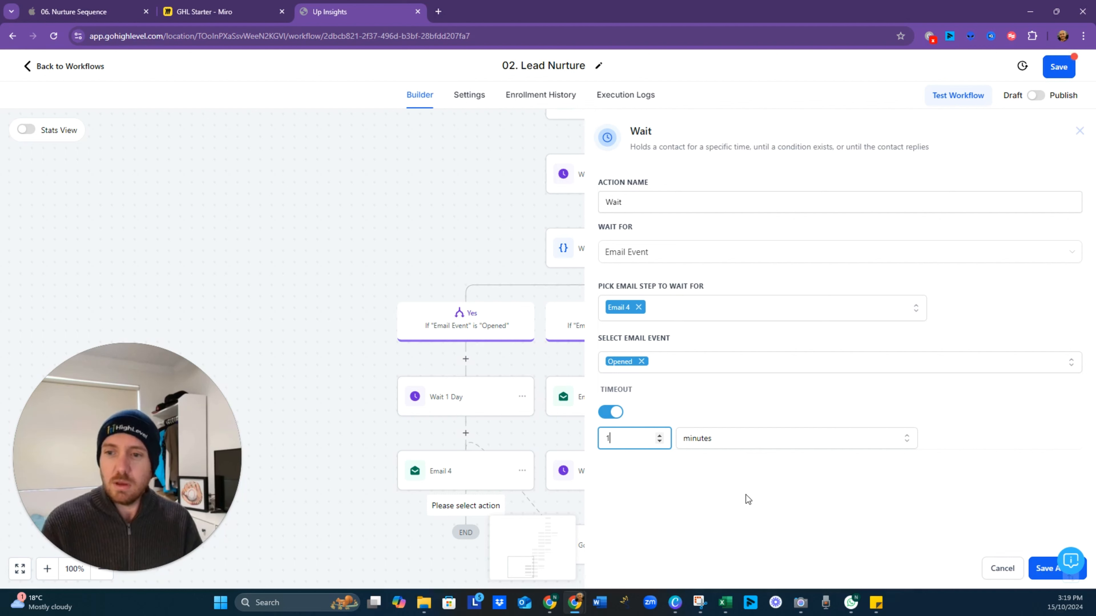
{"action": "left_click", "coordinate": [739, 437]}
{"action": "left_click", "coordinate": [724, 463]}
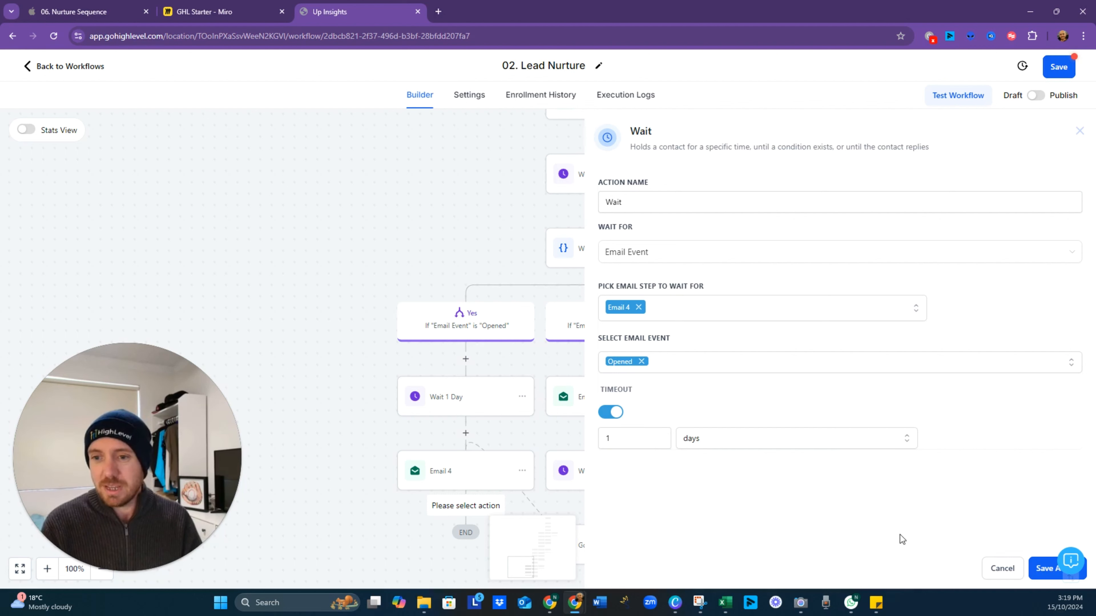
{"action": "left_click", "coordinate": [1038, 579]}
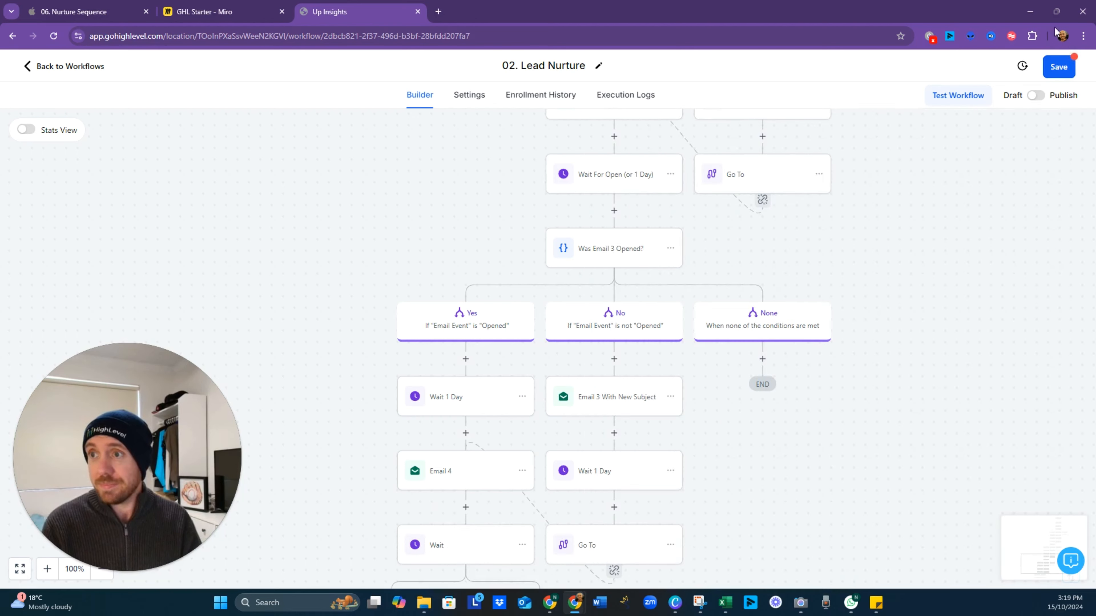
{"action": "left_click", "coordinate": [1059, 69]}
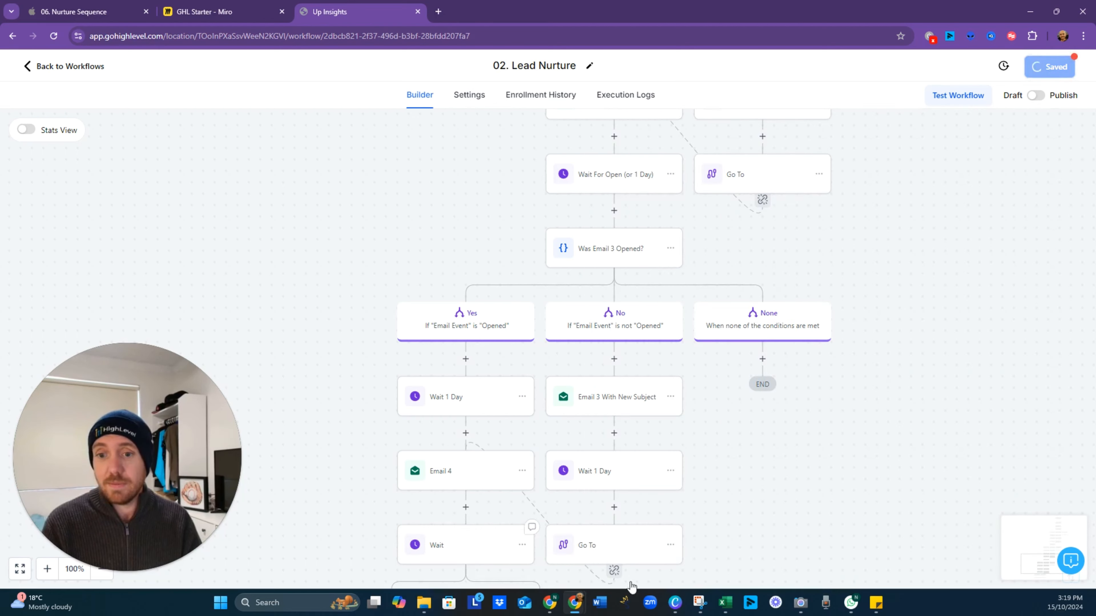
Review the Miro flowchart for the steps that follow Email 4, then return to the Lead Nurture workflow.
{"action": "left_click_drag", "start_coordinate": [717, 510], "coordinate": [783, 335]}
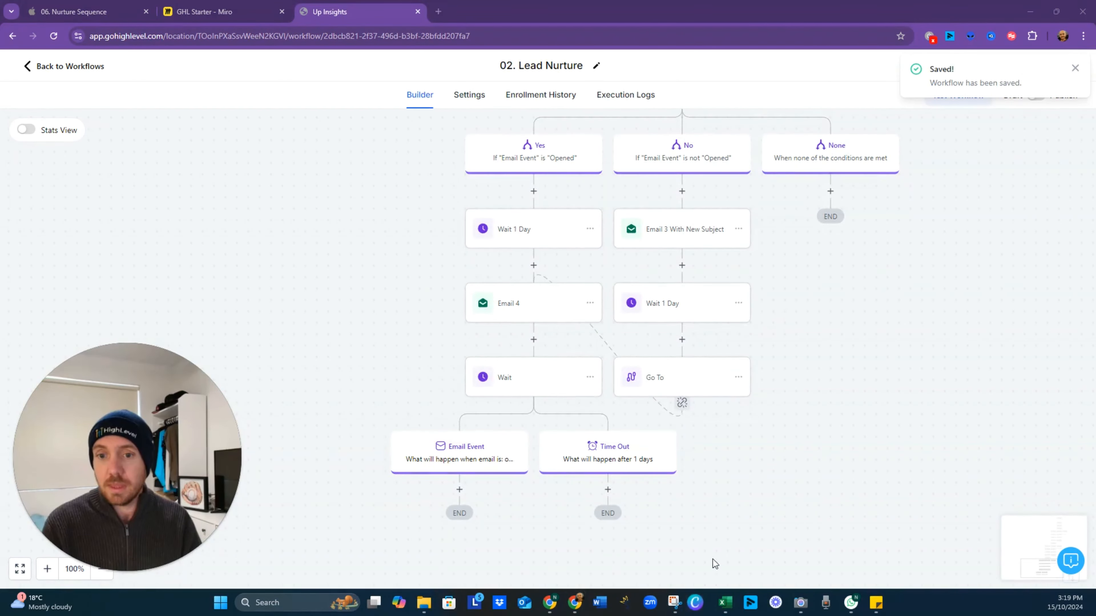
{"action": "left_click_drag", "start_coordinate": [423, 387], "coordinate": [467, 353]}
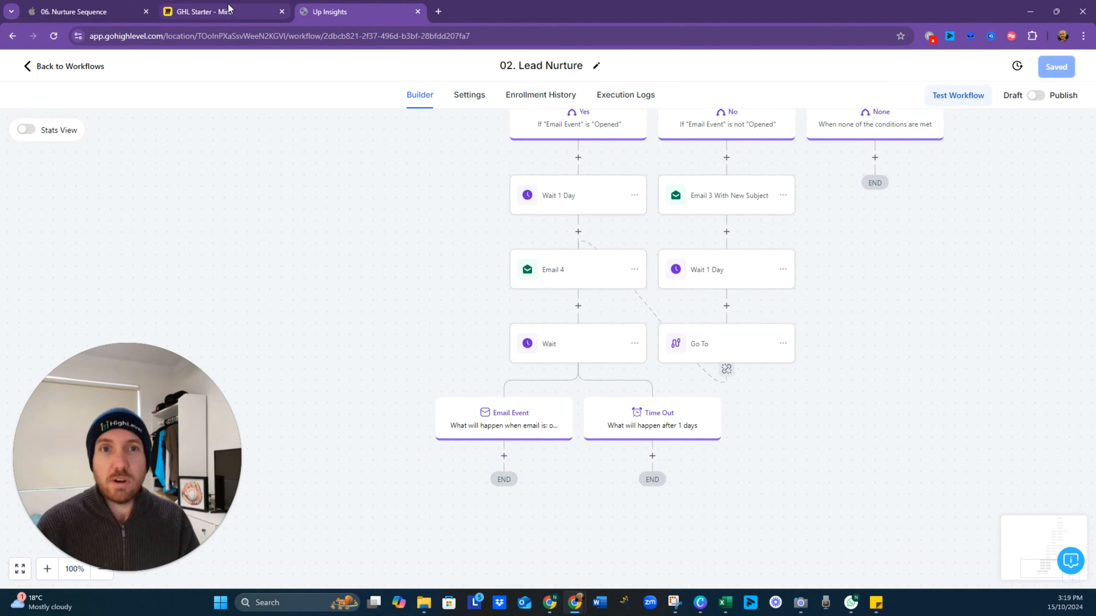
{"action": "left_click", "coordinate": [230, 13]}
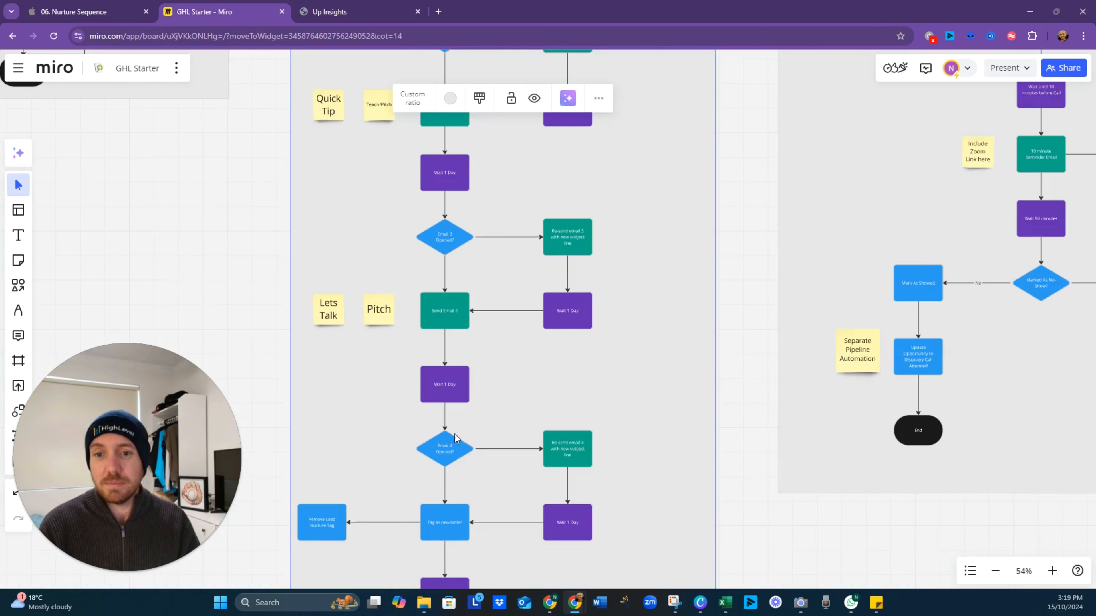
{"action": "scroll", "coordinate": [455, 434], "scroll_direction": "down", "scroll_amount": 3}
{"action": "scroll", "coordinate": [481, 497], "scroll_direction": "up", "scroll_amount": 4}
{"action": "left_click_drag", "start_coordinate": [481, 497], "coordinate": [534, 343]}
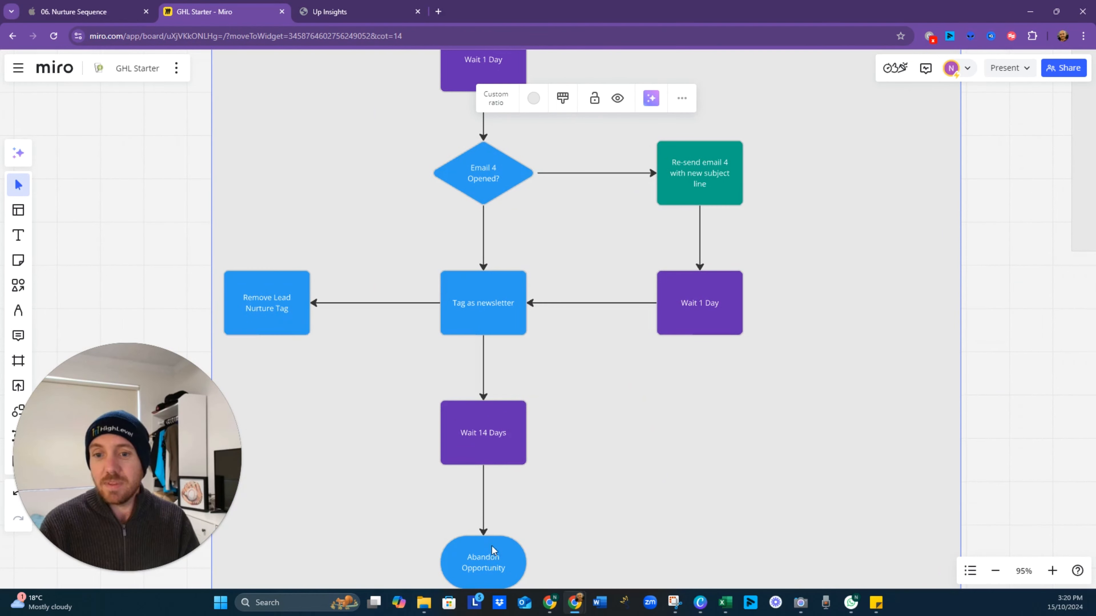
{"action": "left_click", "coordinate": [352, 12]}
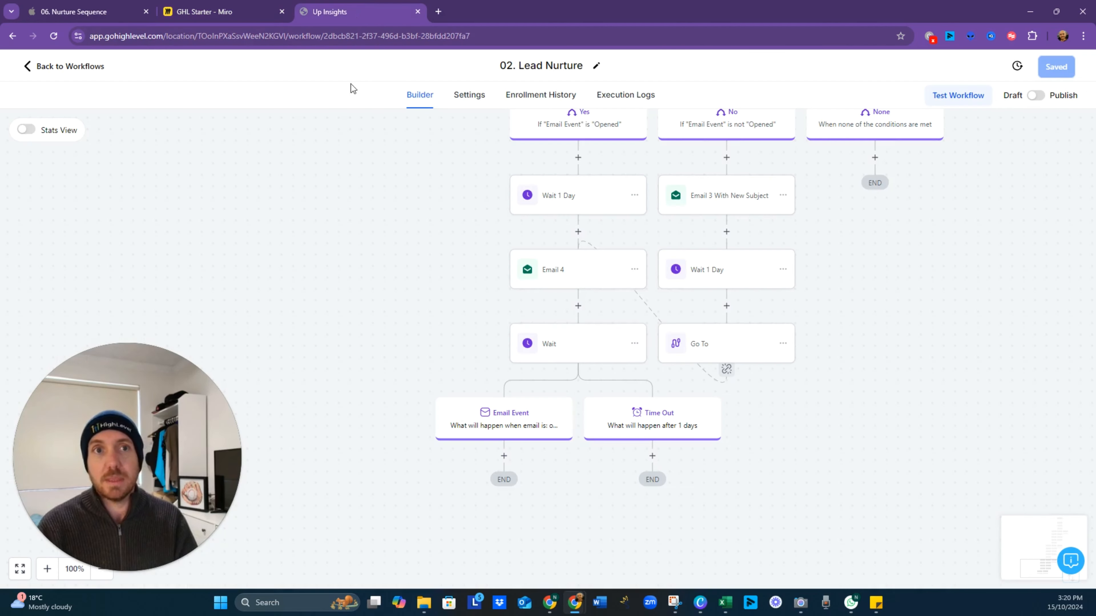
Start an Add Contact Tag action under the wait's Email Event branch, checking the Miro flowchart for the tag.
{"action": "left_click", "coordinate": [503, 455]}
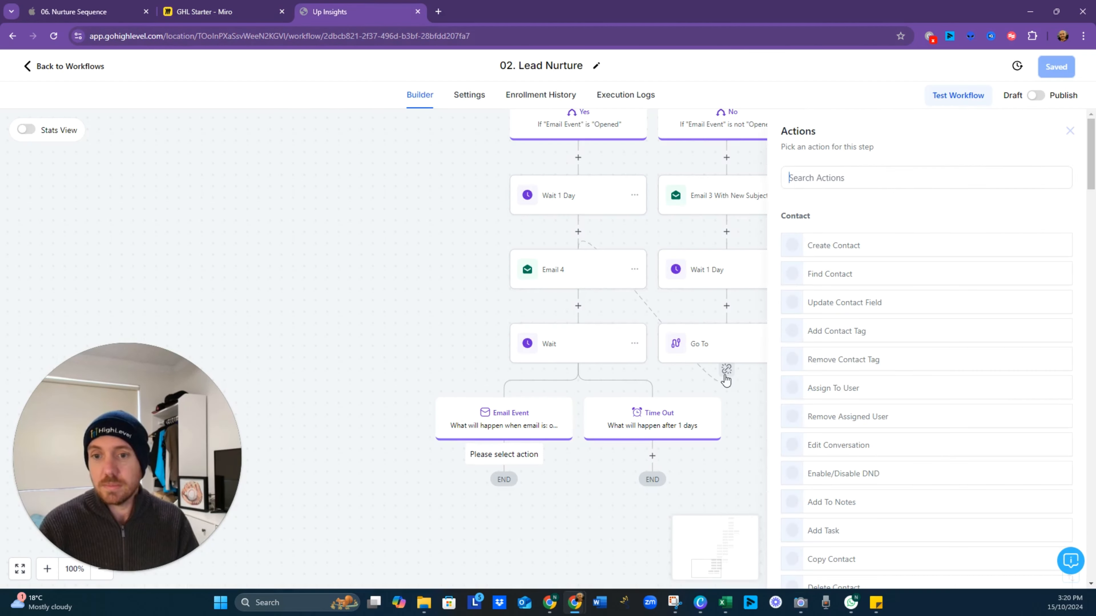
{"action": "type", "text": "tag"}
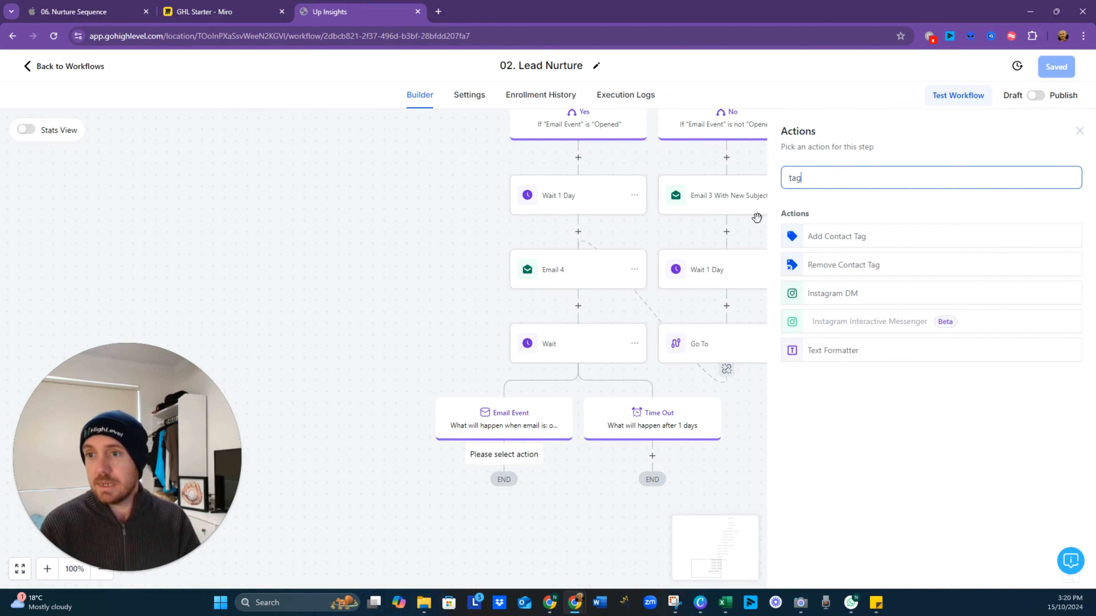
{"action": "left_click", "coordinate": [820, 237]}
{"action": "left_click", "coordinate": [826, 246]}
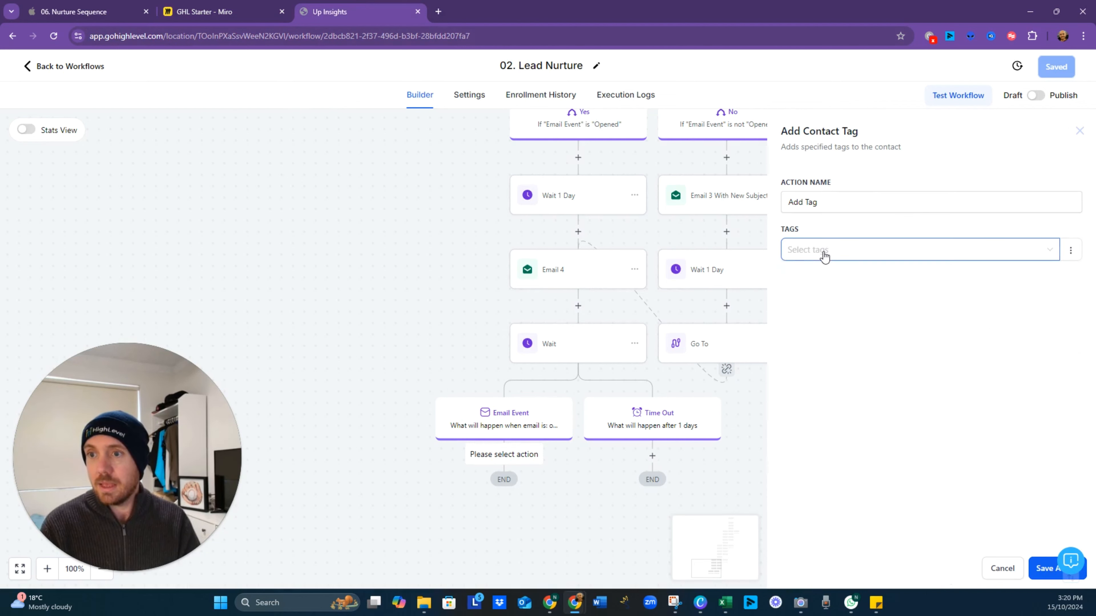
{"action": "left_click", "coordinate": [235, 17]}
{"action": "left_click", "coordinate": [339, 12]}
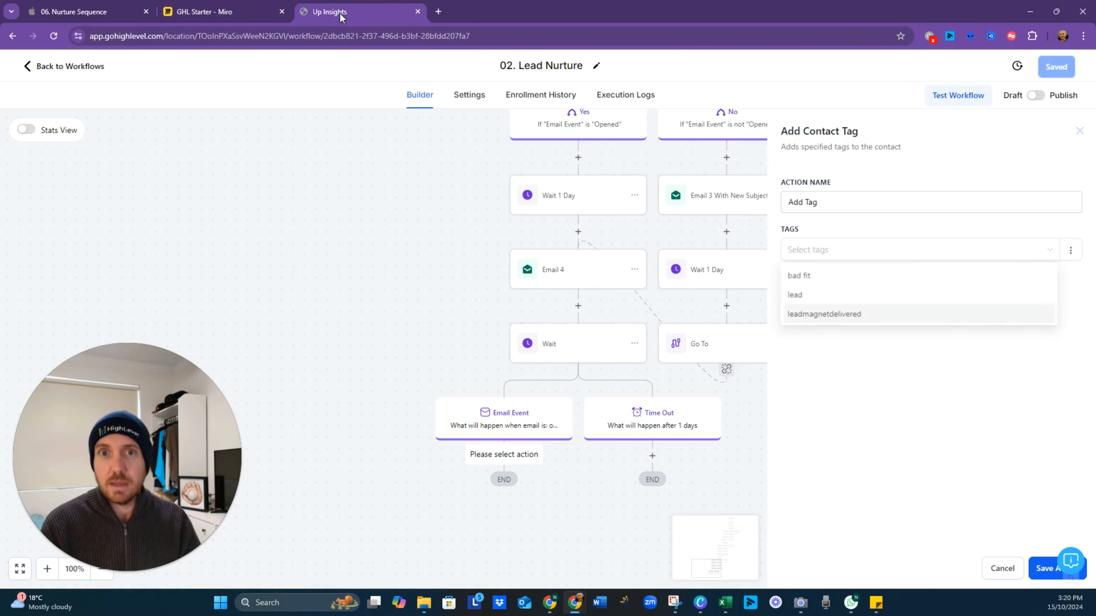
Create a new tag named "newsletter" from the Add Contact Tag action.
{"action": "left_click", "coordinate": [794, 251]}
{"action": "type", "text": "new"}
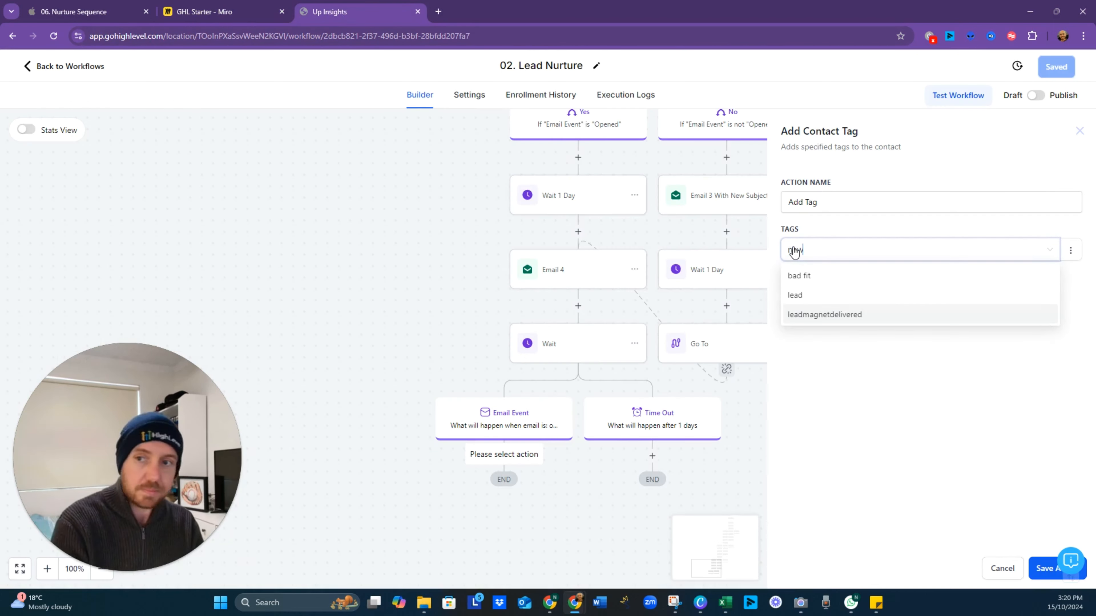
{"action": "type", "text": "sle"}
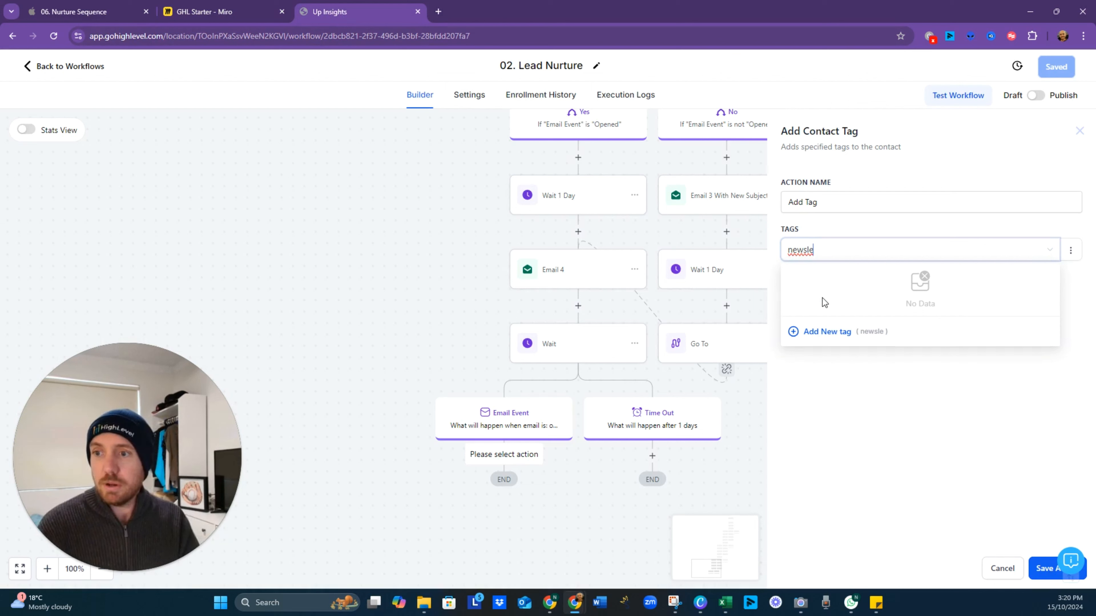
{"action": "type", "text": "tter"}
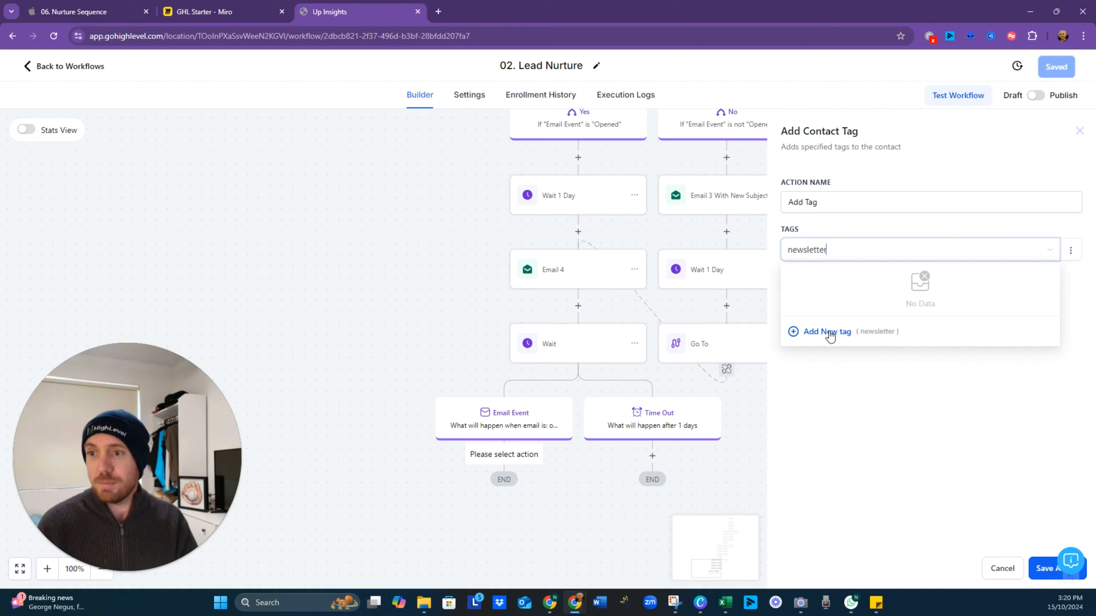
{"action": "left_click", "coordinate": [827, 332]}
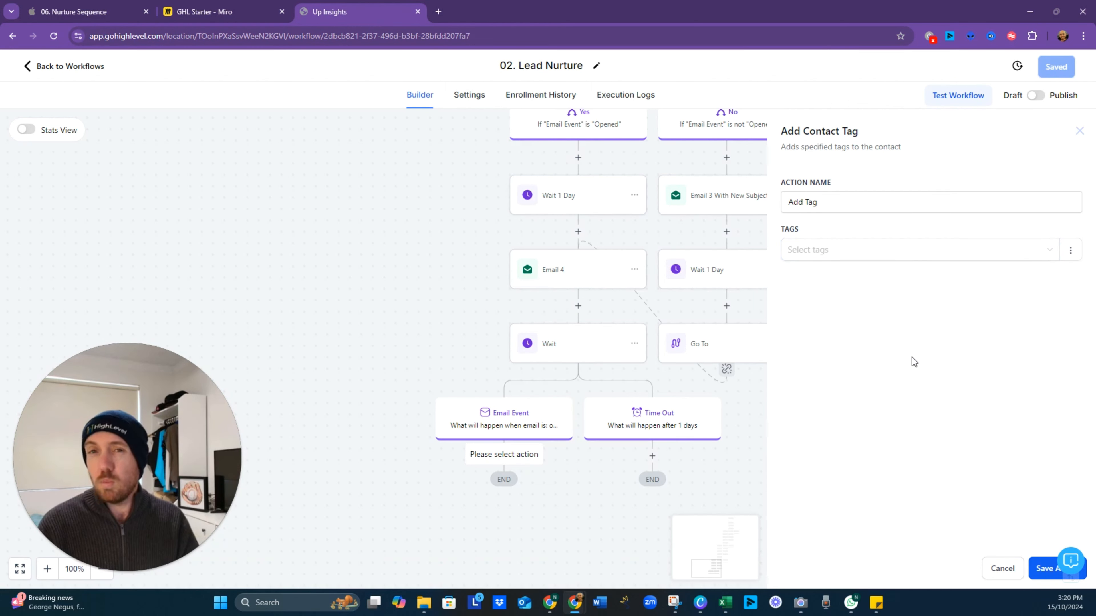
Select the "newsletter" tag for the Add Contact Tag action and save the action.
{"action": "left_click", "coordinate": [833, 250]}
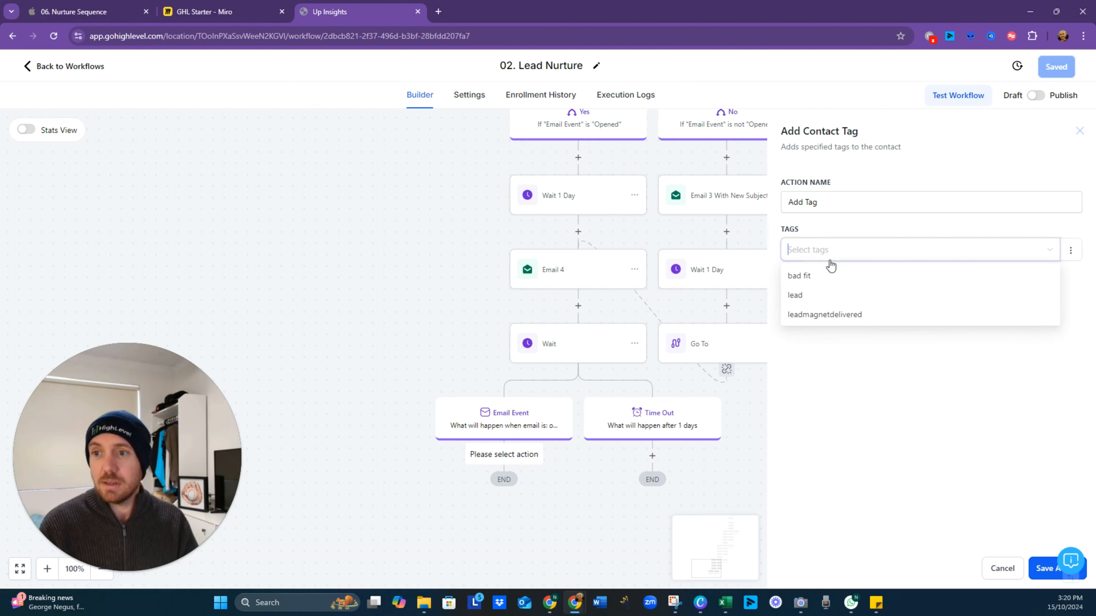
{"action": "type", "text": "news"}
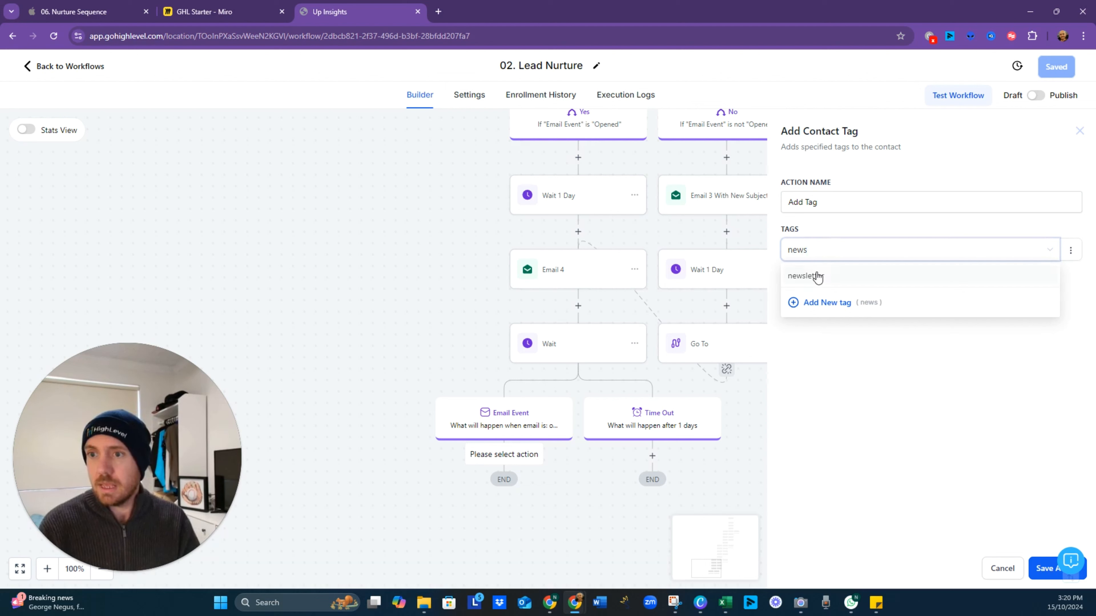
{"action": "left_click", "coordinate": [819, 276]}
{"action": "left_click", "coordinate": [824, 400]}
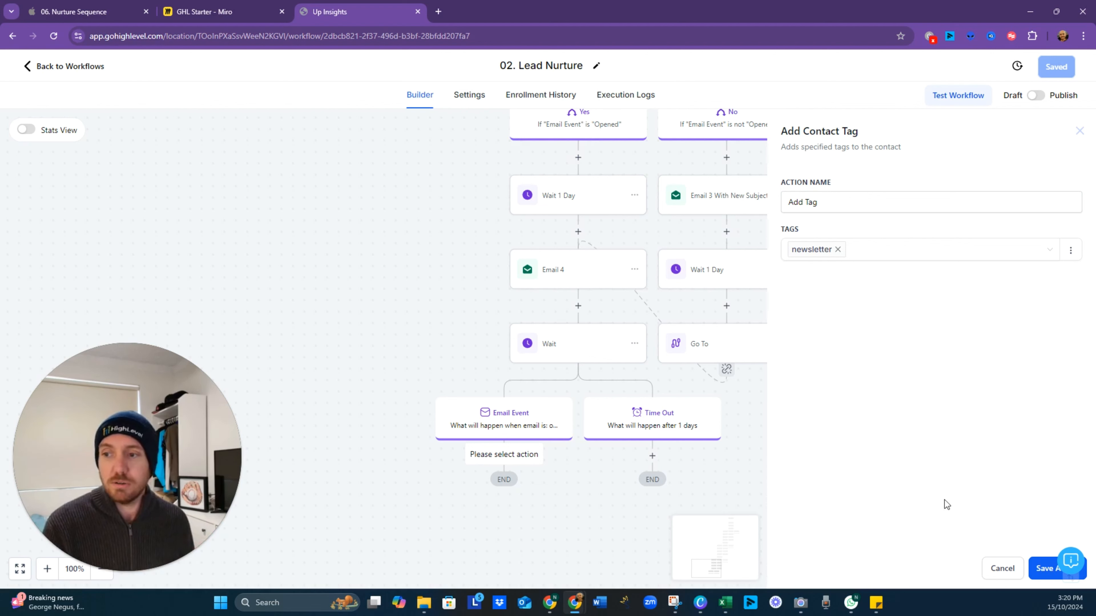
{"action": "left_click", "coordinate": [1048, 568]}
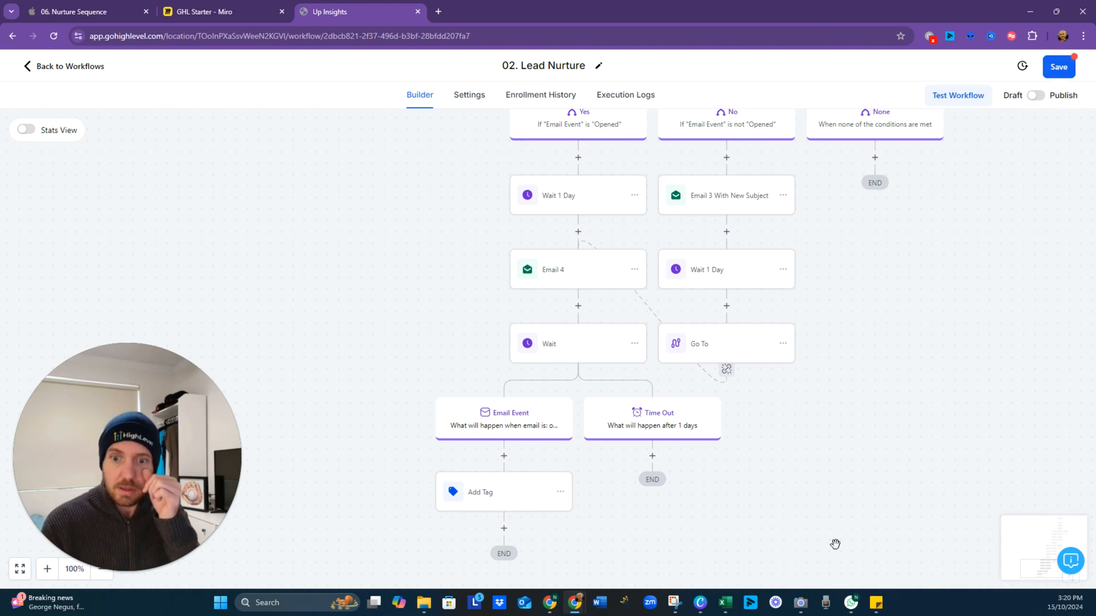
{"action": "left_click", "coordinate": [504, 528]}
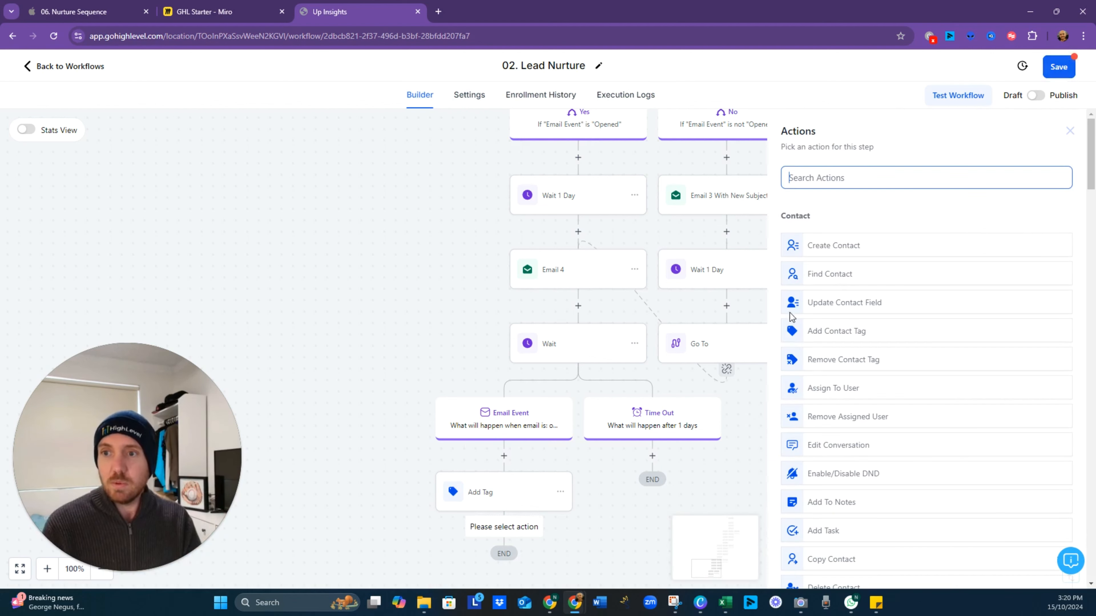
{"action": "type", "text": "remove"}
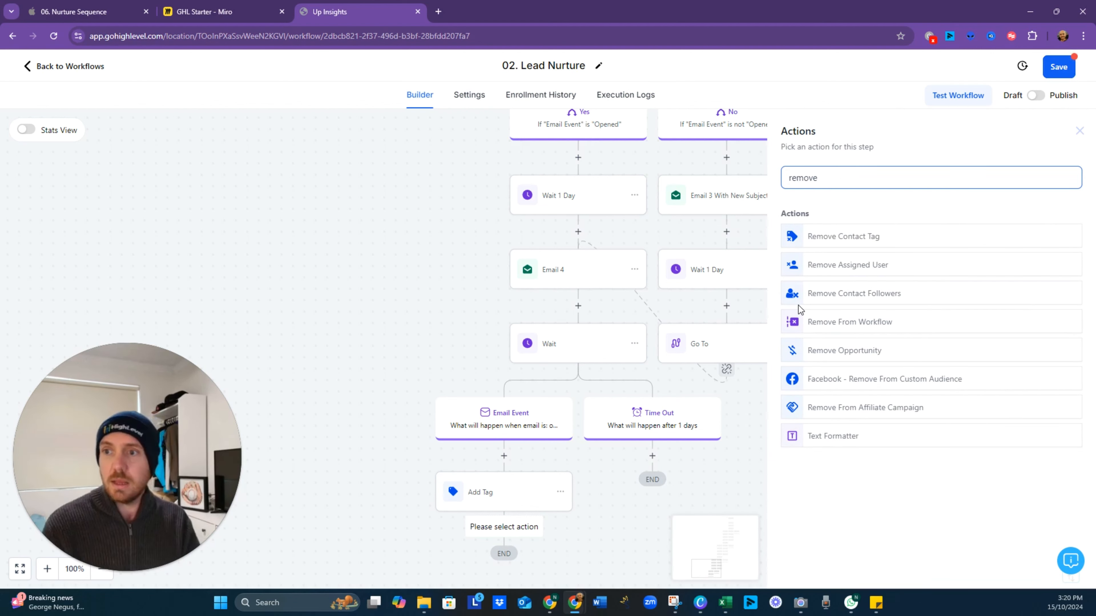
{"action": "left_click", "coordinate": [837, 238]}
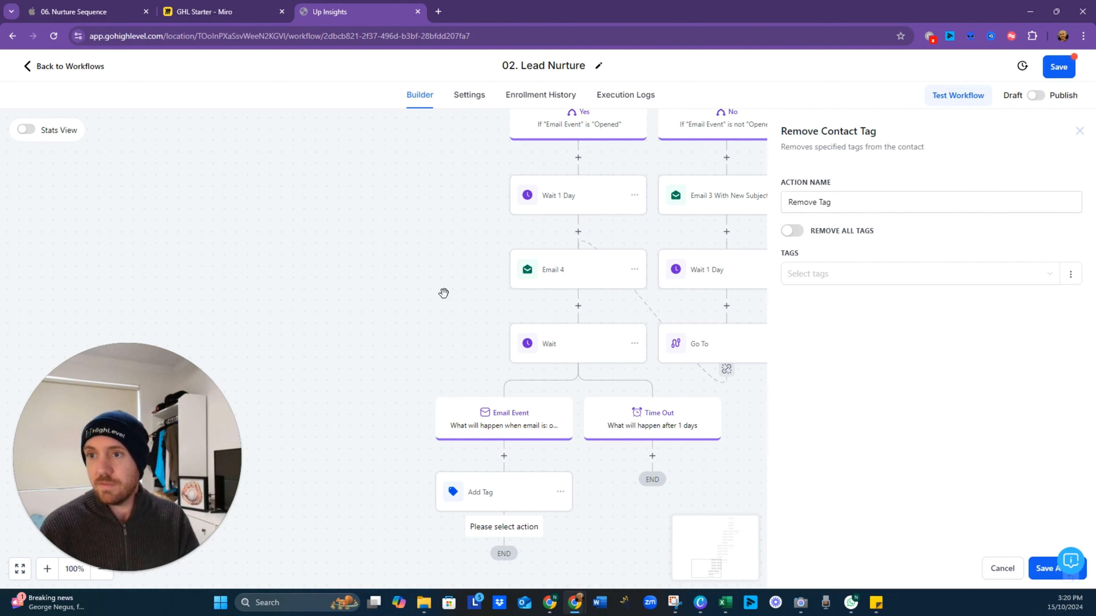
Switch to the Miro flowchart and change the tag name in the Add Tag box near the start to "lead nurture".
{"action": "left_click", "coordinate": [242, 19]}
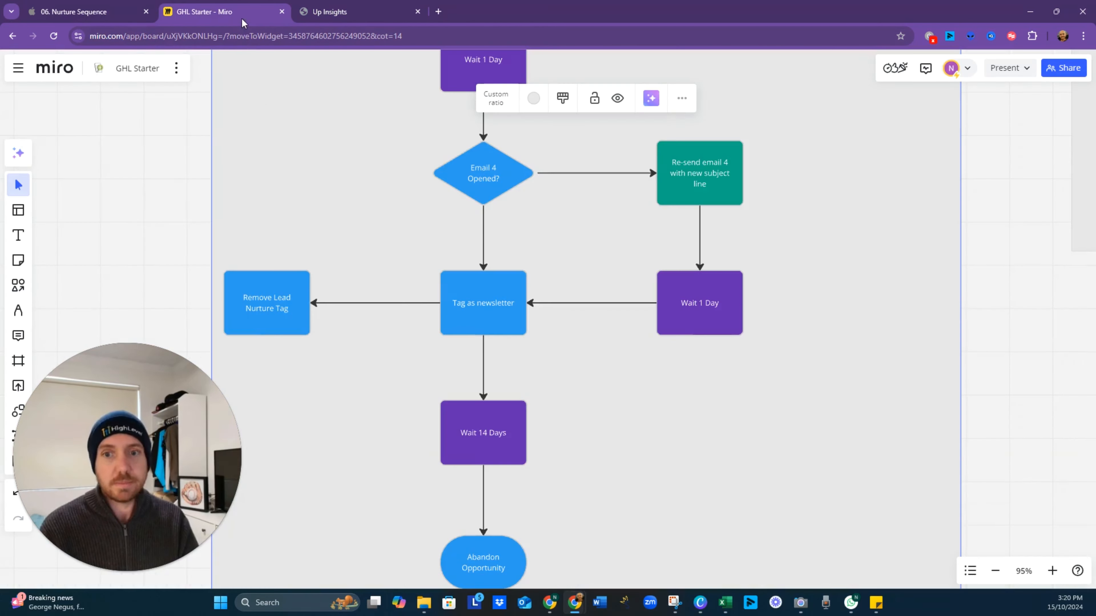
{"action": "scroll", "coordinate": [362, 138], "scroll_direction": "down", "scroll_amount": 3}
{"action": "left_click_drag", "start_coordinate": [362, 137], "coordinate": [320, 423]}
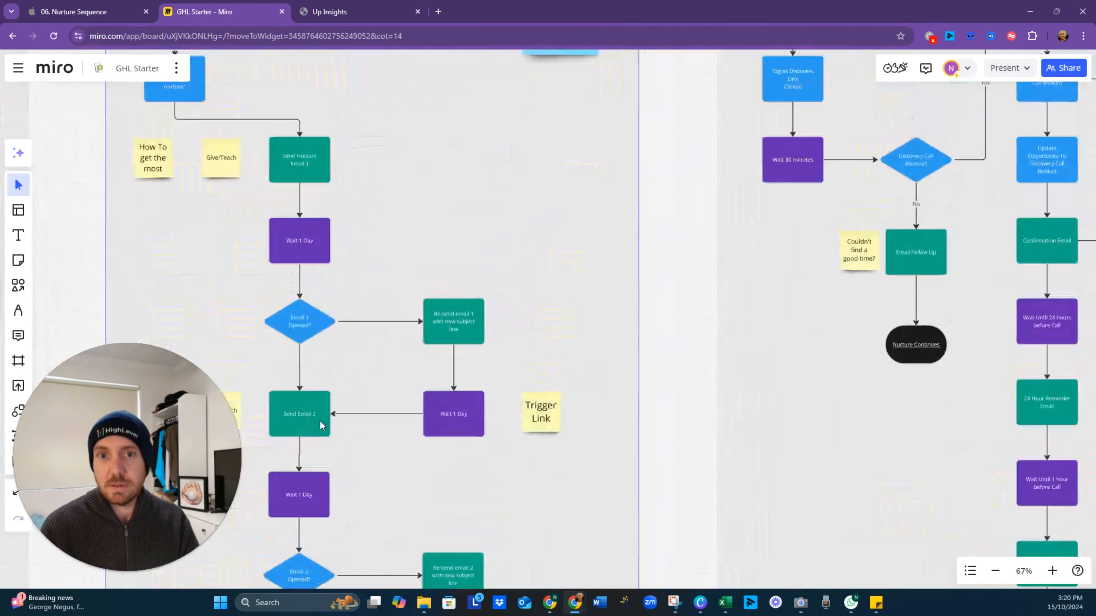
{"action": "left_click_drag", "start_coordinate": [414, 229], "coordinate": [525, 411]}
{"action": "scroll", "coordinate": [279, 262], "scroll_direction": "up", "scroll_amount": 5}
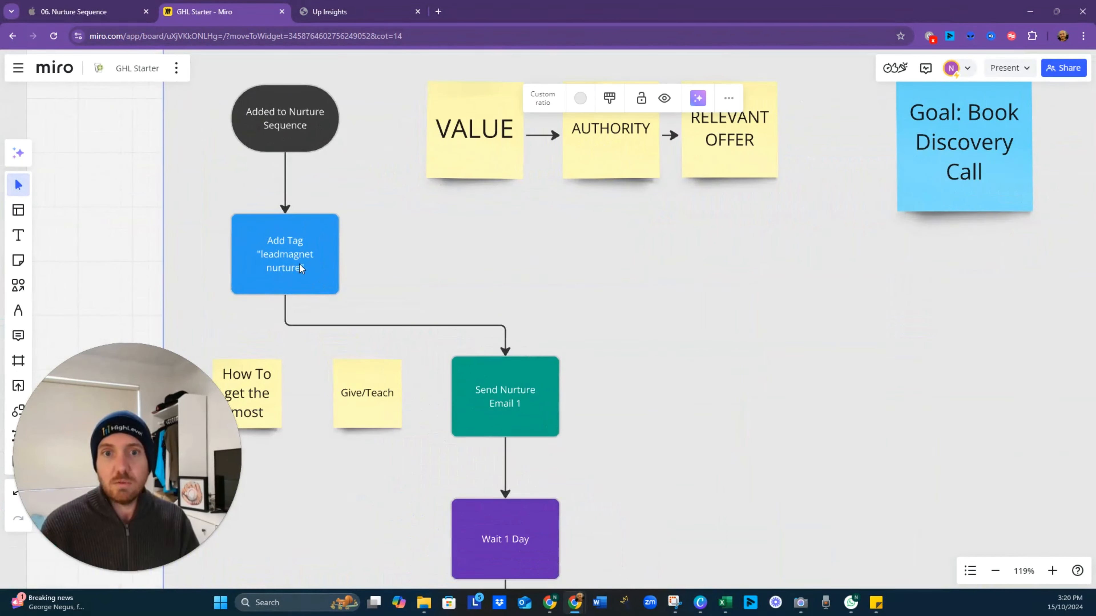
{"action": "double_click", "coordinate": [284, 250]}
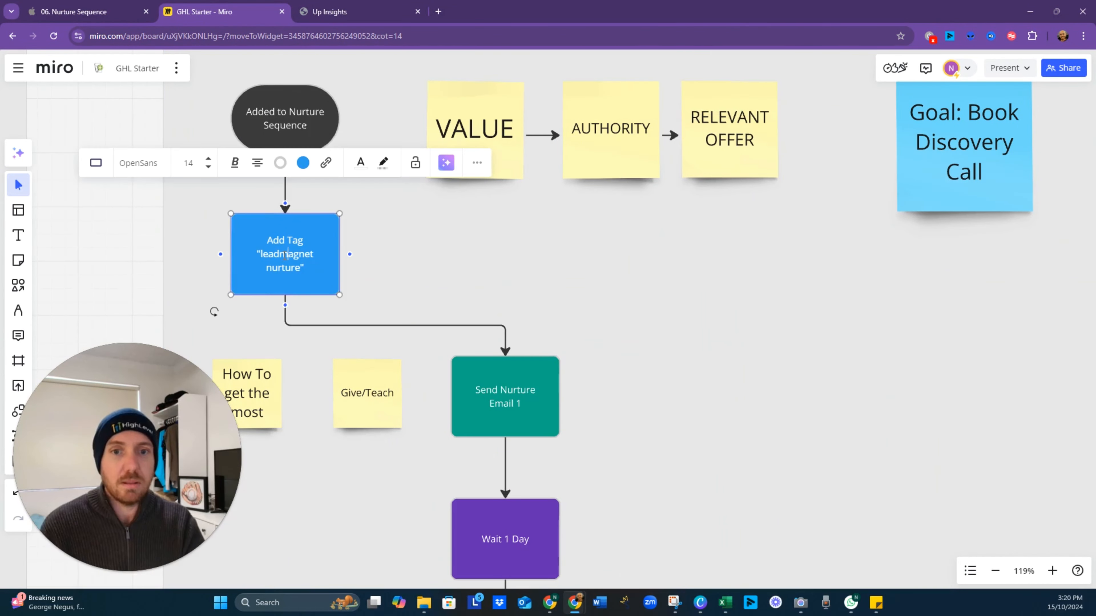
{"action": "left_click_drag", "start_coordinate": [278, 254], "coordinate": [314, 254]}
{"action": "key", "text": "BackSpace"}
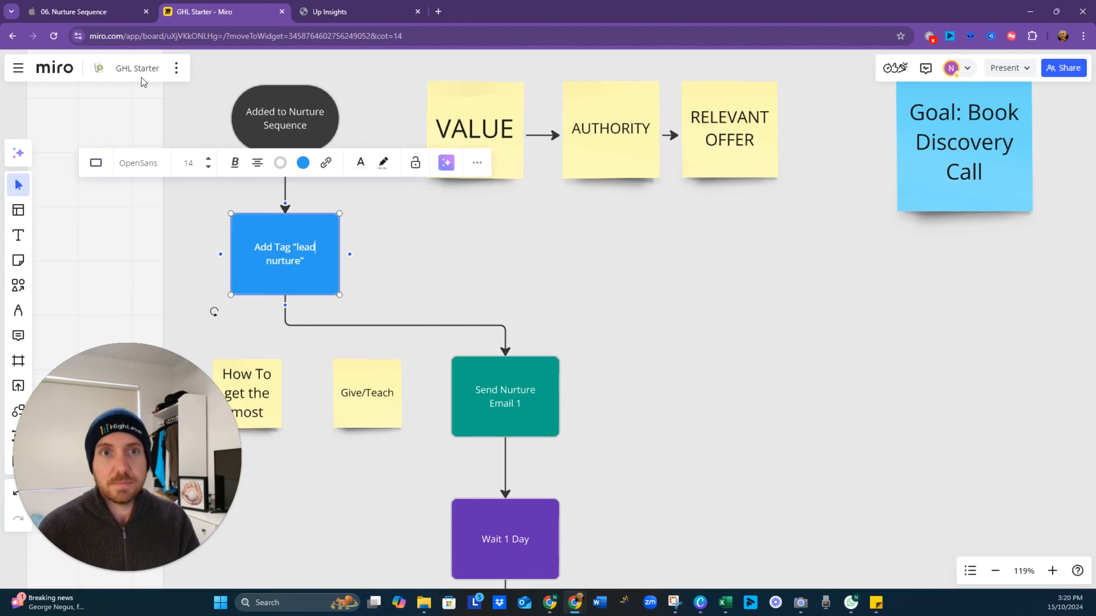
Return to the Lead Nurture workflow and start an Add Contact Tag action directly before Email 1.
{"action": "left_click", "coordinate": [73, 12]}
{"action": "left_click", "coordinate": [329, 11]}
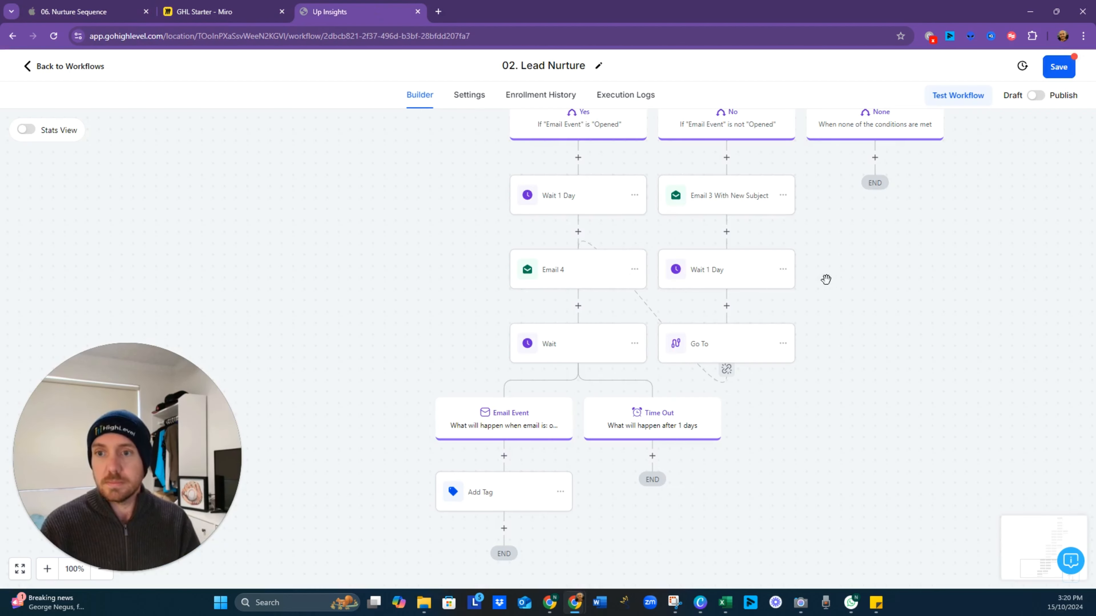
{"action": "scroll", "coordinate": [826, 279], "scroll_direction": "up", "scroll_amount": 10}
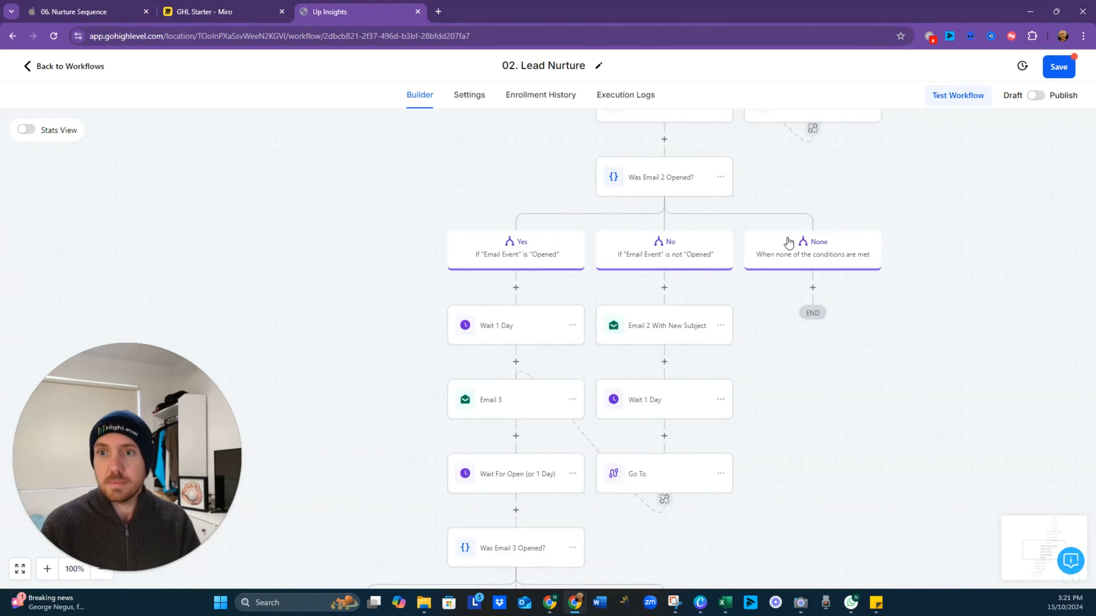
{"action": "scroll", "coordinate": [788, 243], "scroll_direction": "up", "scroll_amount": 15}
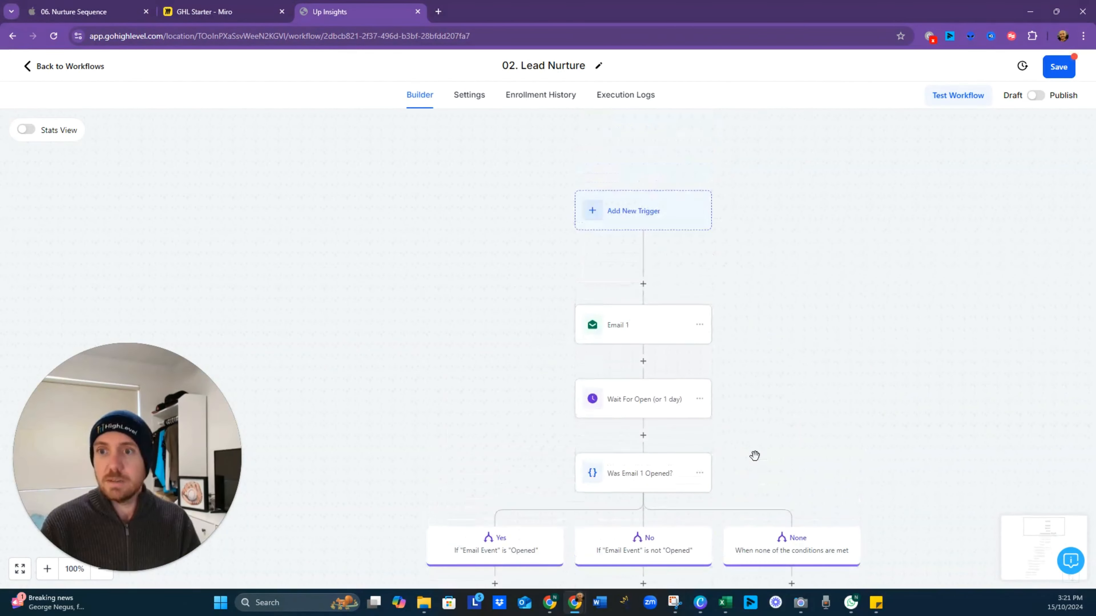
{"action": "left_click", "coordinate": [643, 288]}
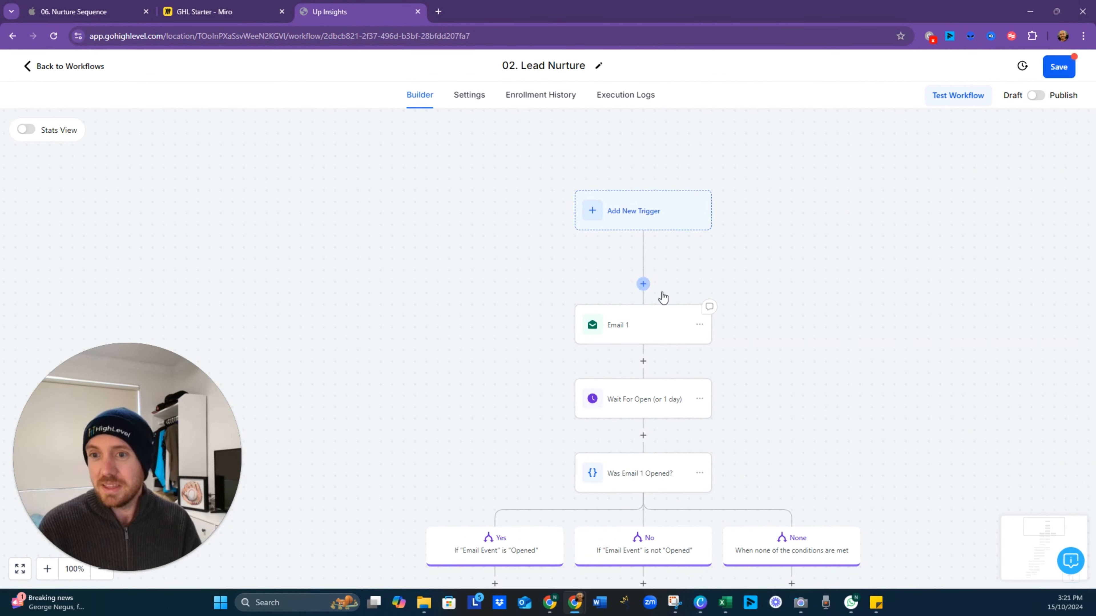
{"action": "type", "text": "tag"}
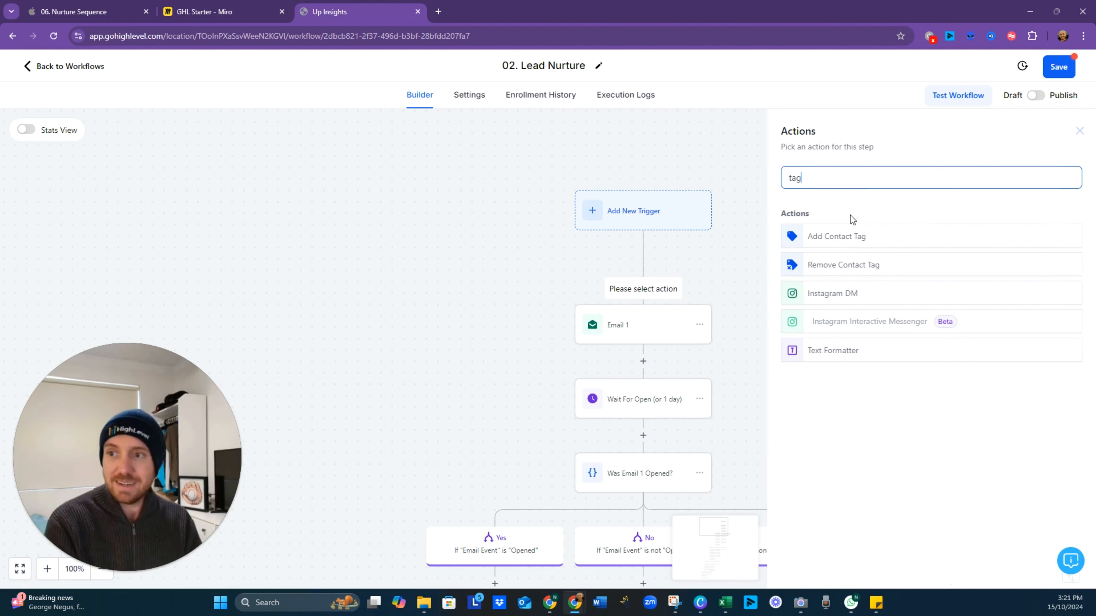
{"action": "left_click", "coordinate": [844, 244]}
{"action": "left_click", "coordinate": [841, 251]}
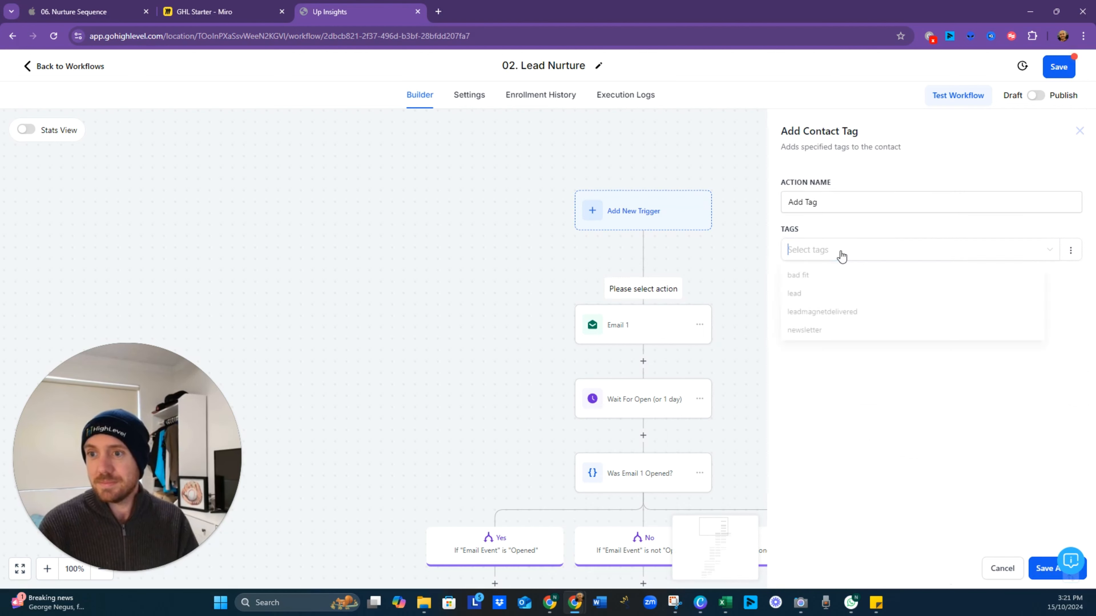
Create a new tag named "lead nurture" from the Add Contact Tag action.
{"action": "type", "text": "lea"}
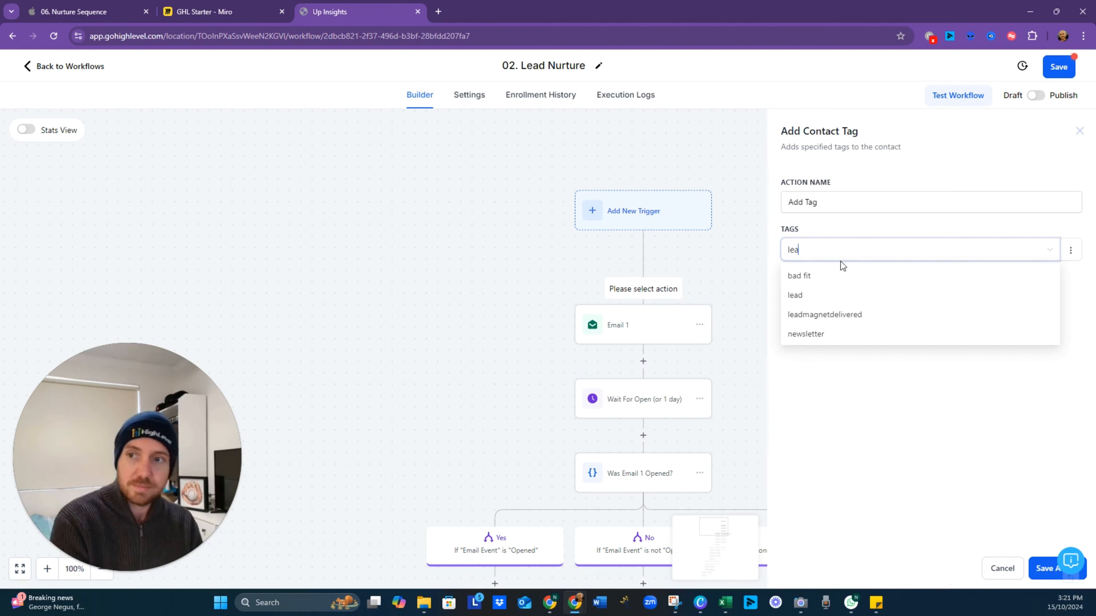
{"action": "type", "text": "d nurture"}
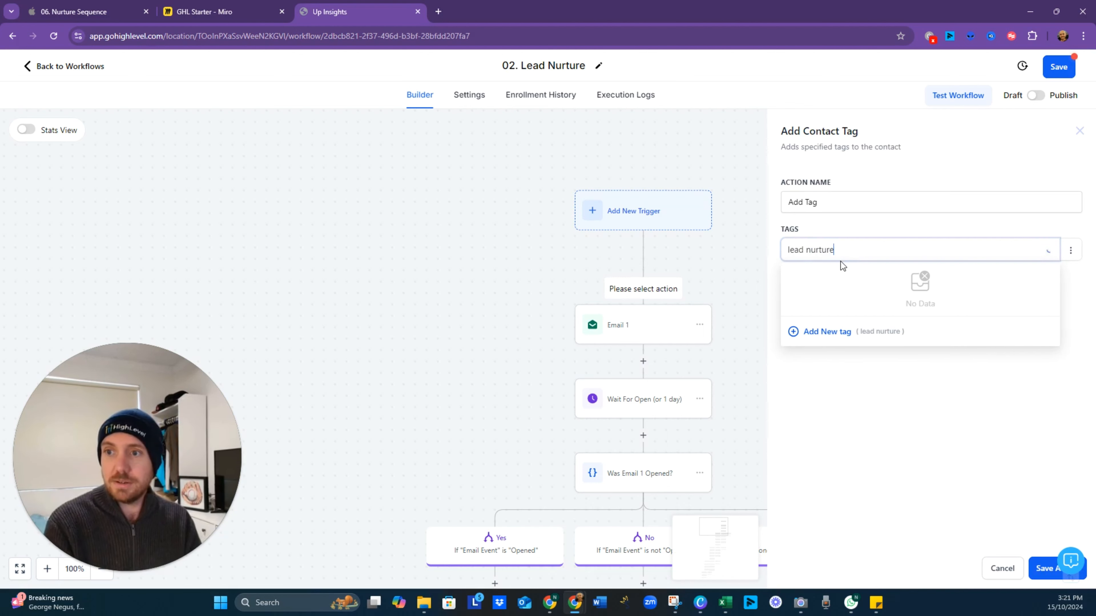
{"action": "key", "text": "ctrl+a"}
{"action": "key", "text": "ctrl+c"}
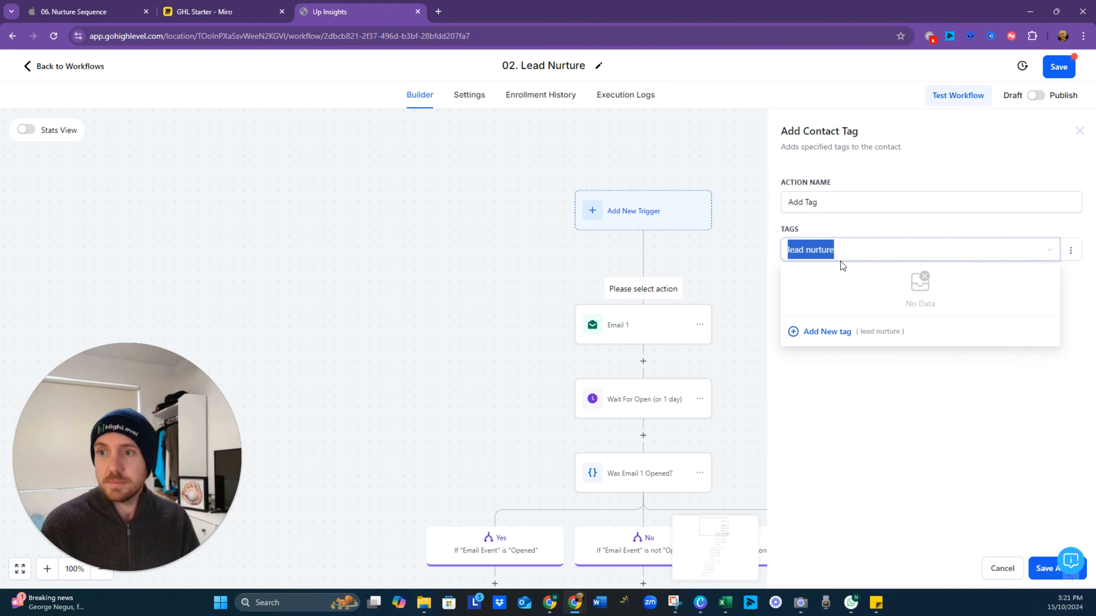
{"action": "left_click", "coordinate": [827, 331]}
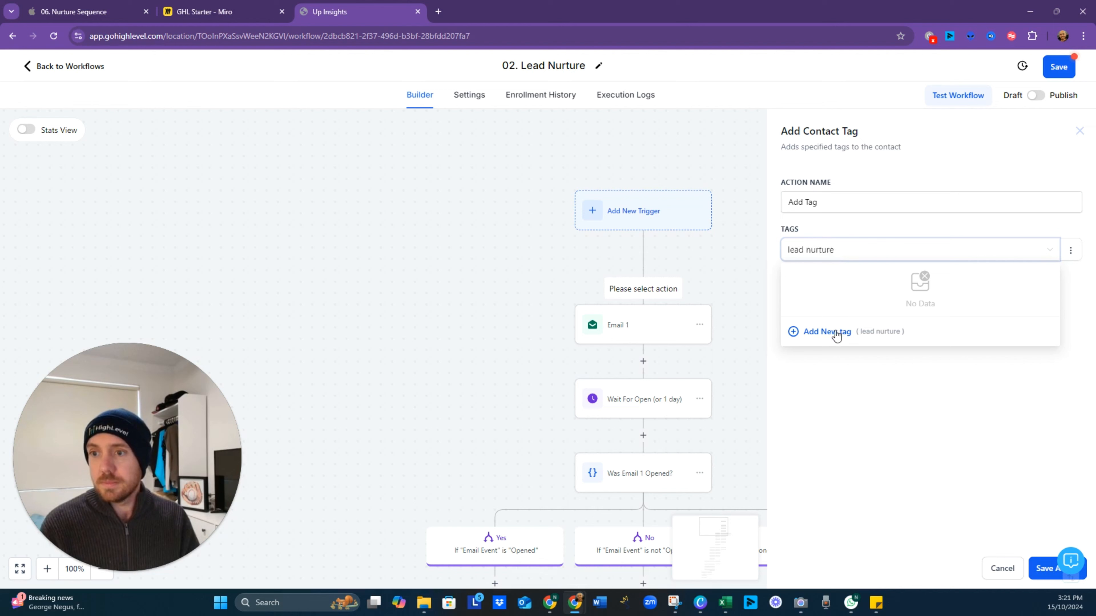
Select the "lead nurture" tag for the action before Email 1 and save the action.
{"action": "left_click", "coordinate": [808, 256]}
{"action": "key", "text": "ctrl+v"}
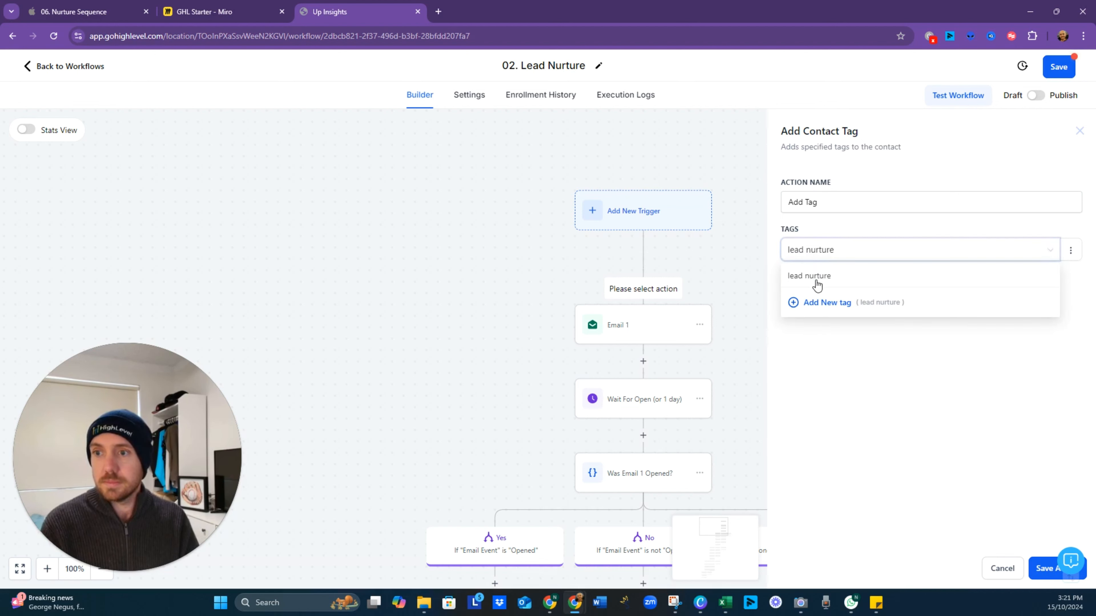
{"action": "left_click", "coordinate": [815, 282]}
{"action": "left_click", "coordinate": [1047, 568]}
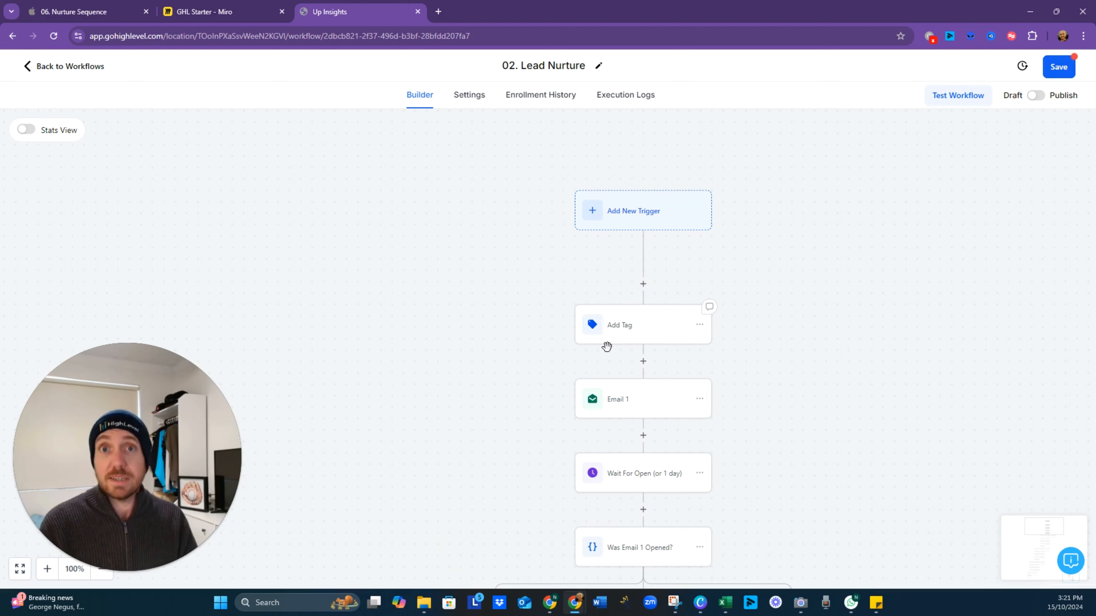
Start a Remove Contact Tag action after the Add Tag step in the Email Event branch following Email 4.
{"action": "left_click_drag", "start_coordinate": [464, 501], "coordinate": [589, 301]}
{"action": "left_click_drag", "start_coordinate": [413, 493], "coordinate": [541, 279]}
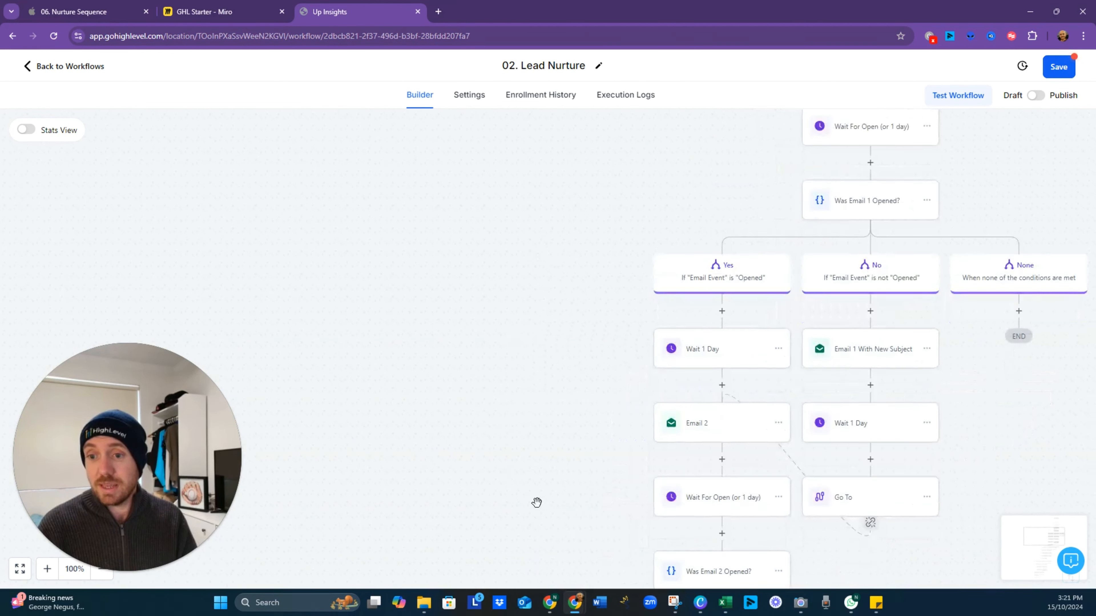
{"action": "left_click_drag", "start_coordinate": [536, 501], "coordinate": [436, 222]}
{"action": "left_click_drag", "start_coordinate": [399, 375], "coordinate": [449, 231]}
{"action": "left_click_drag", "start_coordinate": [357, 418], "coordinate": [414, 216]}
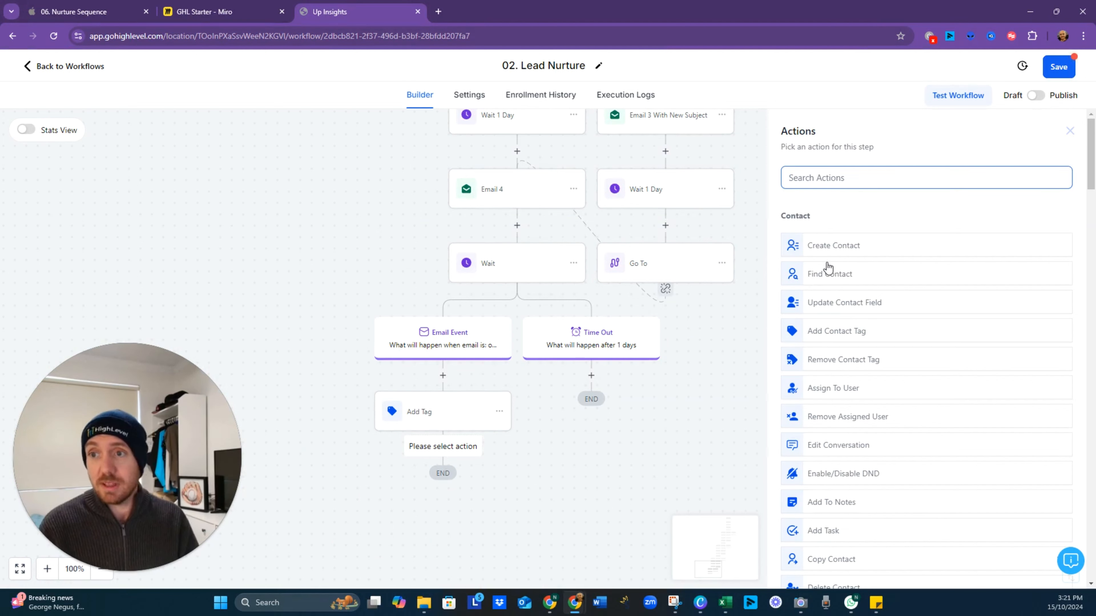
{"action": "type", "text": "remove"}
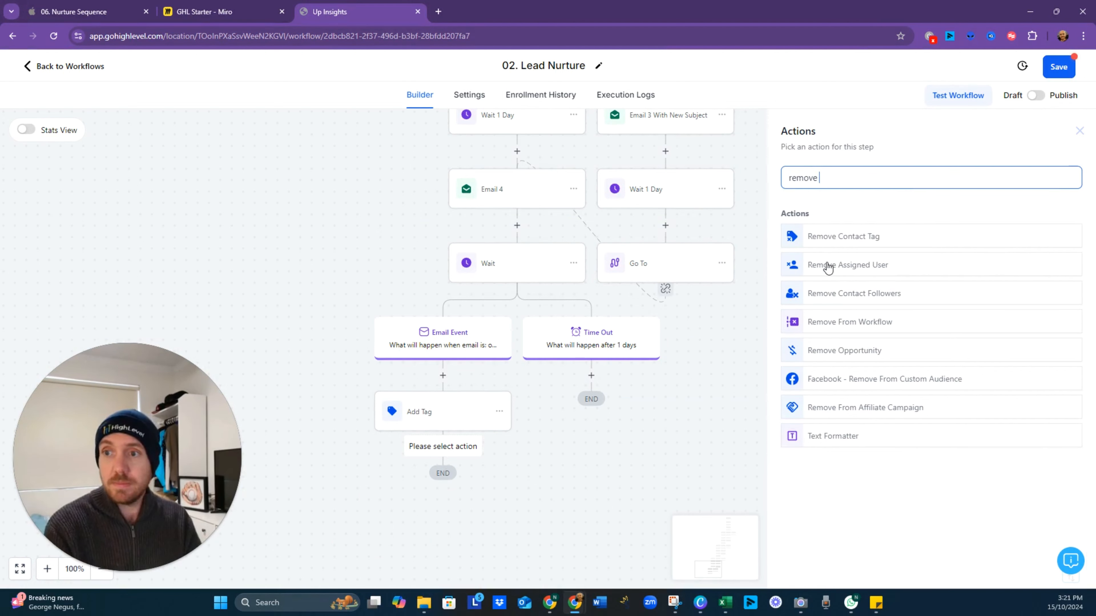
{"action": "left_click", "coordinate": [812, 241]}
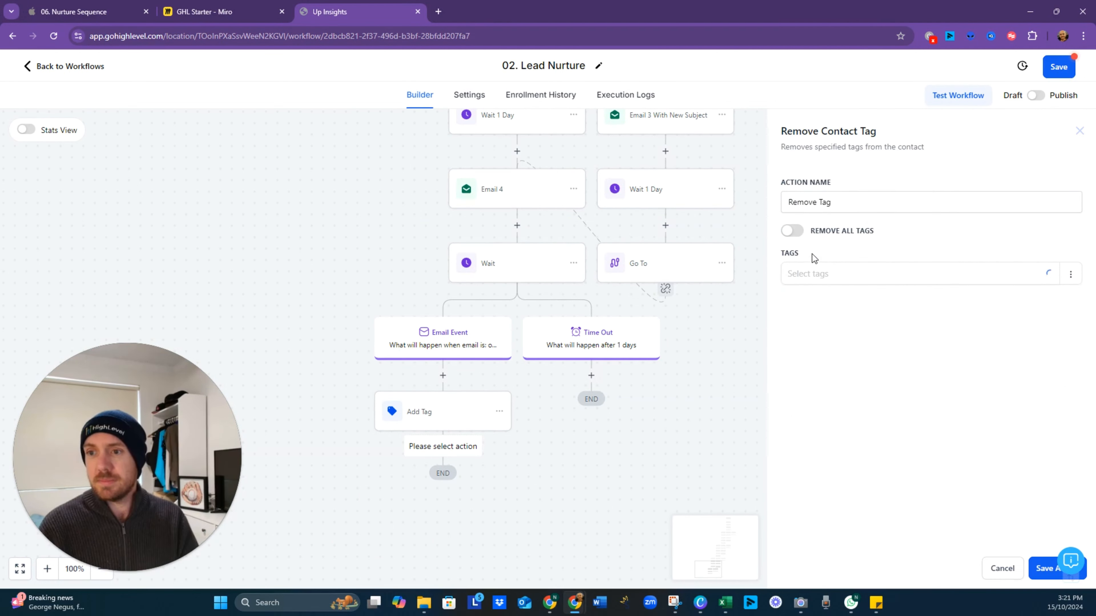
Set the Remove Contact Tag action to remove "lead nurture", then save the action and the workflow.
{"action": "left_click", "coordinate": [820, 282]}
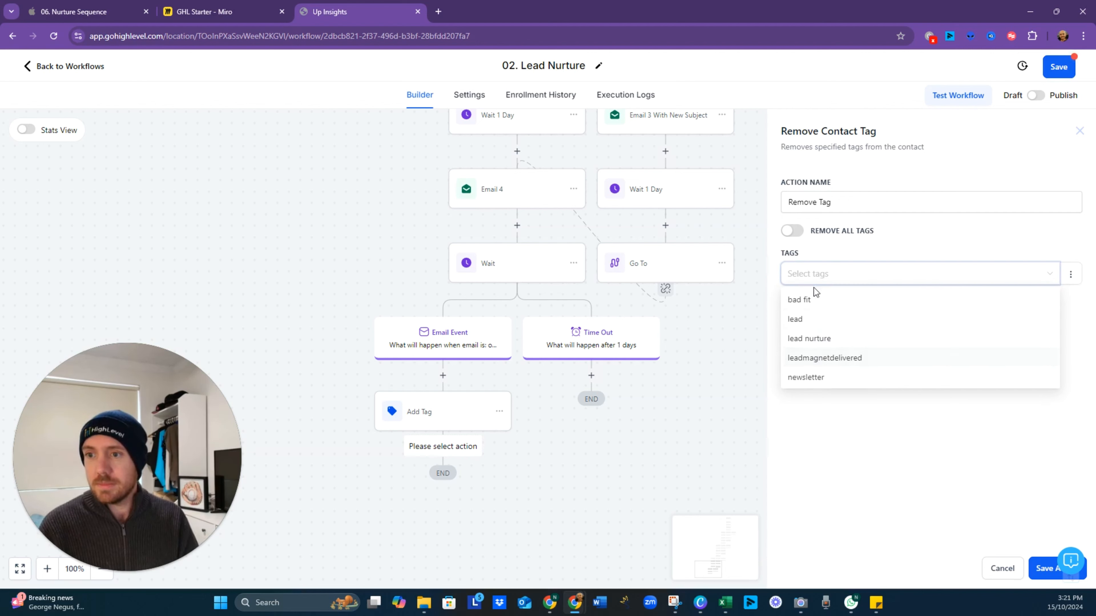
{"action": "left_click", "coordinate": [825, 242]}
{"action": "left_click", "coordinate": [808, 278]}
{"action": "left_click", "coordinate": [826, 340]}
{"action": "left_click", "coordinate": [895, 483]}
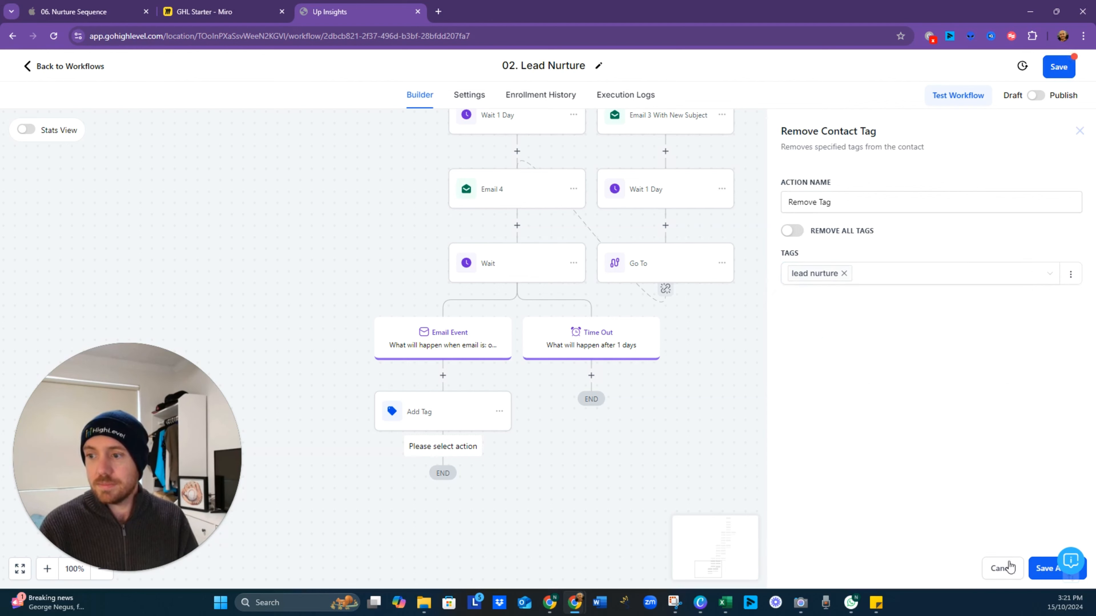
{"action": "left_click", "coordinate": [1041, 574]}
{"action": "left_click", "coordinate": [1058, 70]}
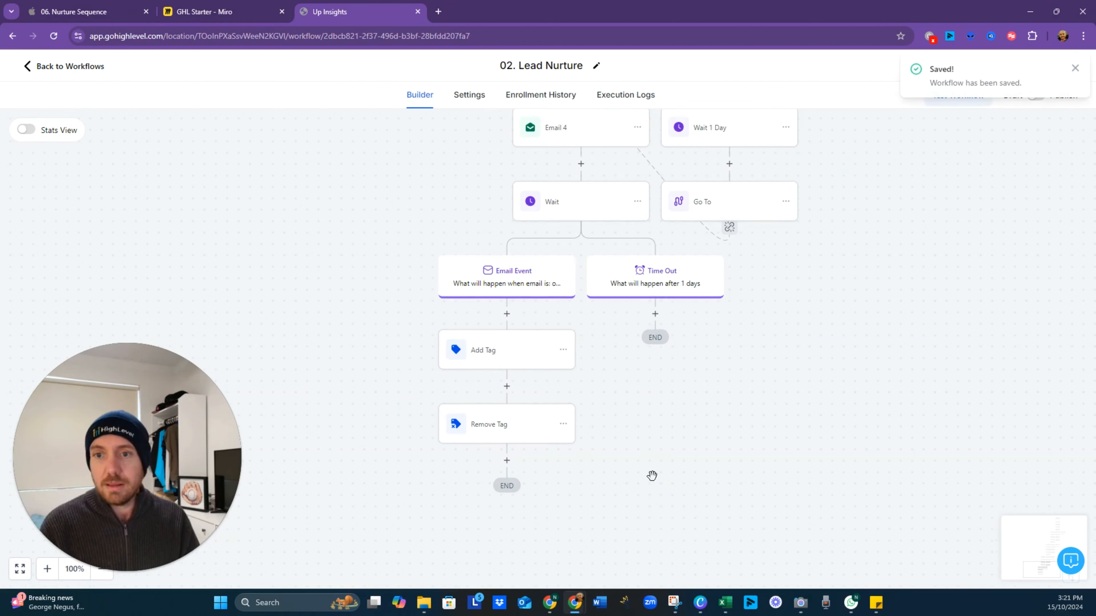
Add a Send Email action under the wait's Time Out branch with the subject "Want to chat?".
{"action": "left_click", "coordinate": [655, 315]}
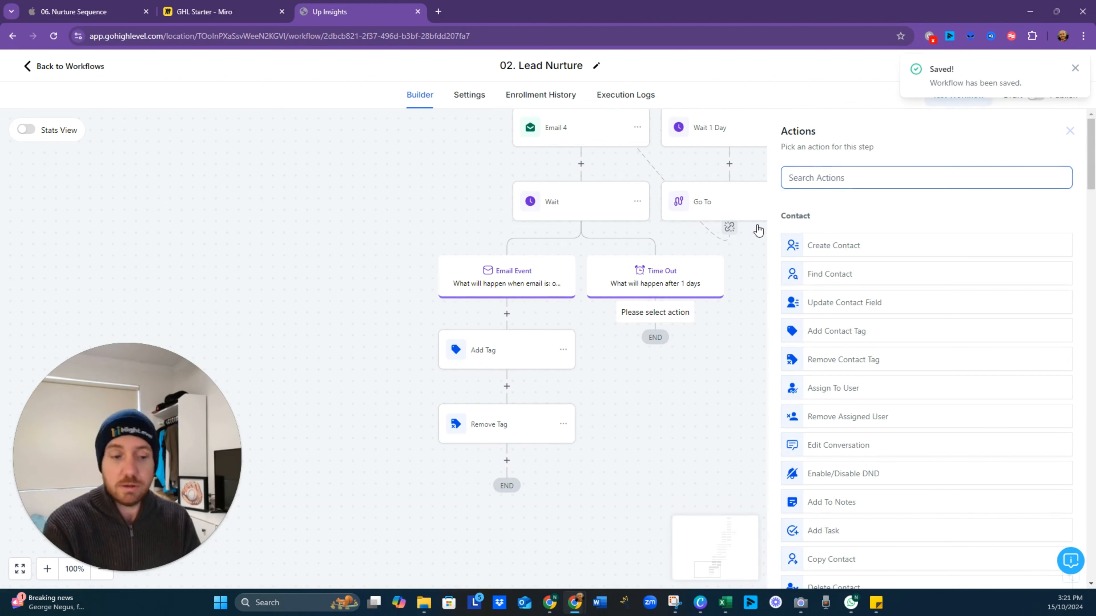
{"action": "type", "text": "email"}
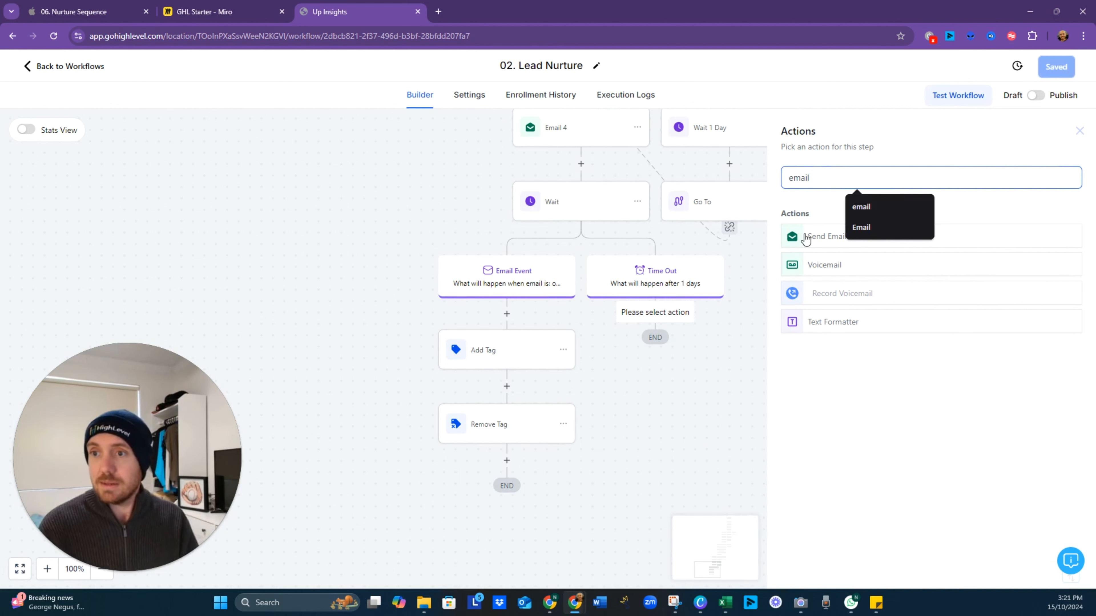
{"action": "left_click", "coordinate": [805, 247]}
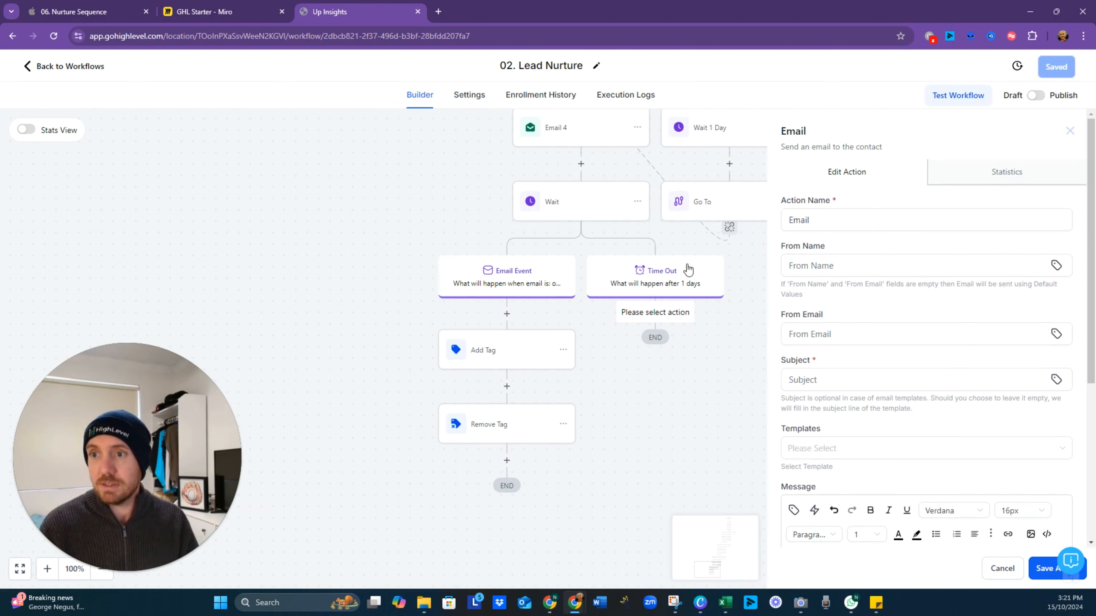
{"action": "left_click", "coordinate": [844, 384]}
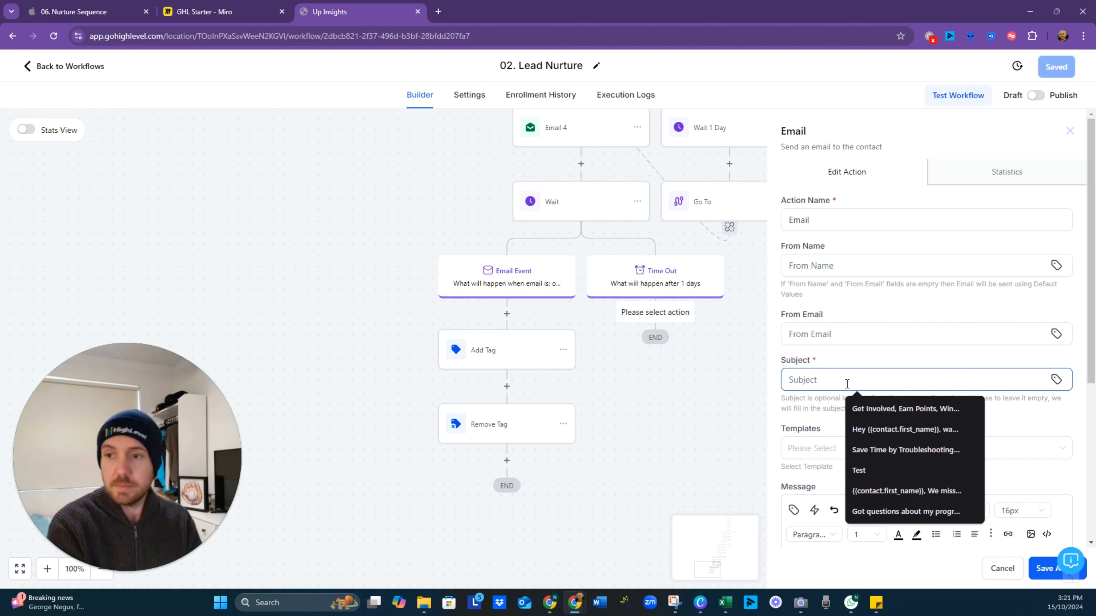
{"action": "type", "text": "Want to chat?"}
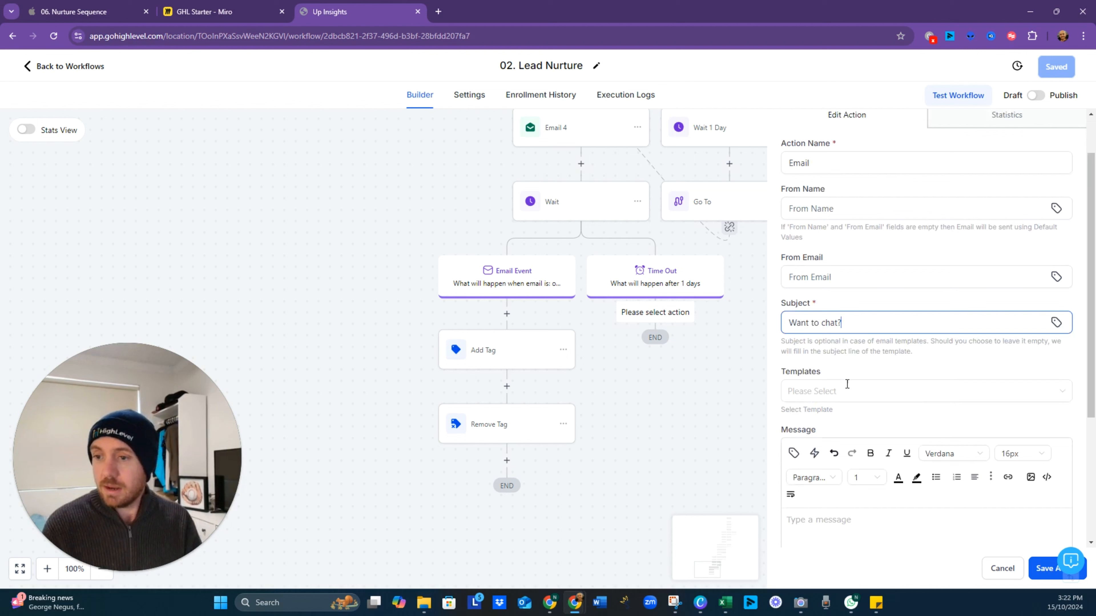
Enter "x" as the Time Out email's placeholder message, then save the action and the workflow.
{"action": "scroll", "coordinate": [846, 384], "scroll_direction": "down", "scroll_amount": 3}
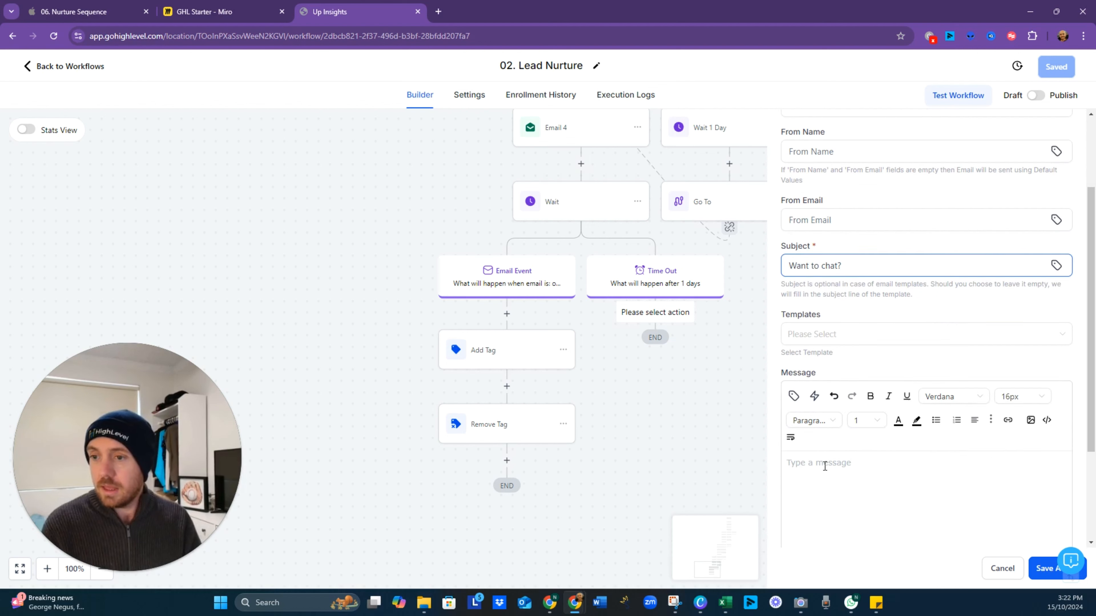
{"action": "left_click", "coordinate": [824, 463]}
{"action": "type", "text": "x"}
{"action": "scroll", "coordinate": [952, 514], "scroll_direction": "down", "scroll_amount": 2}
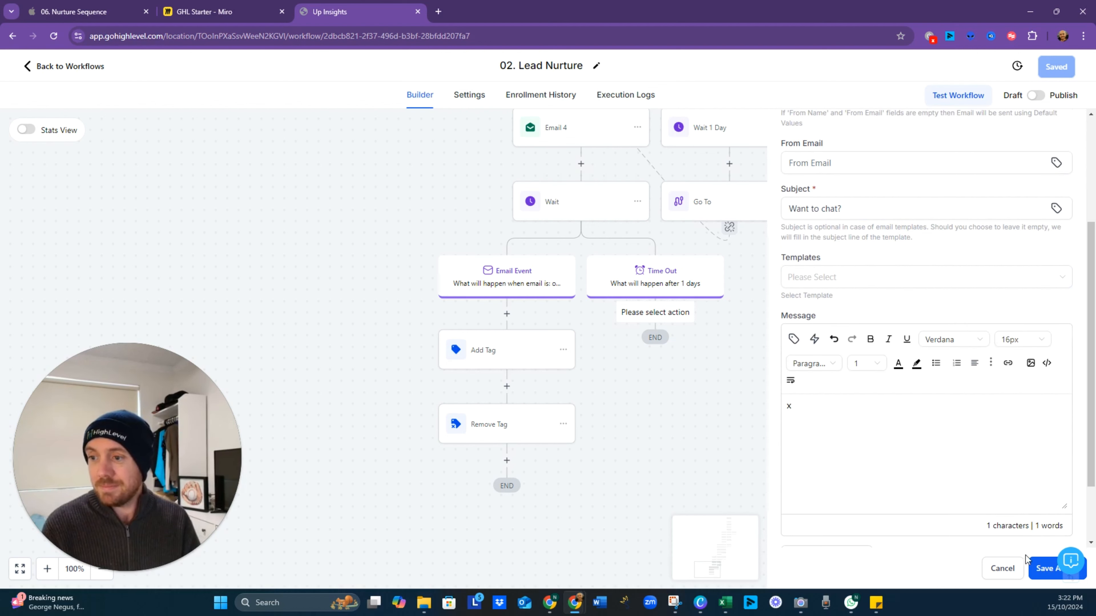
{"action": "left_click", "coordinate": [1039, 569]}
{"action": "left_click", "coordinate": [1057, 67]}
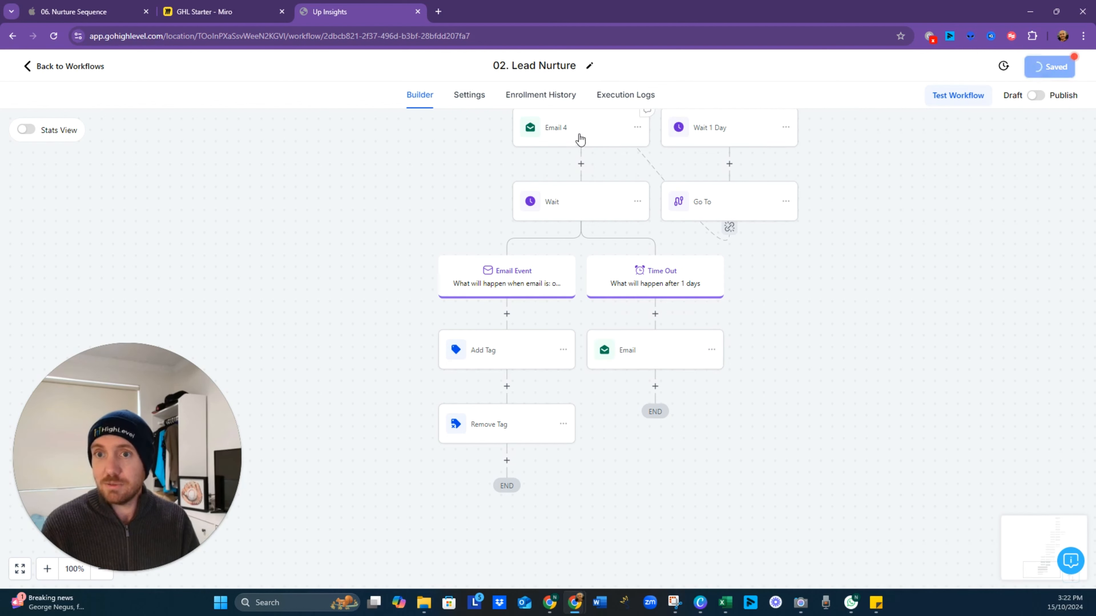
Copy the full message text from the Email 4 action, from the greeting through the "Book here" link.
{"action": "left_click", "coordinate": [526, 149]}
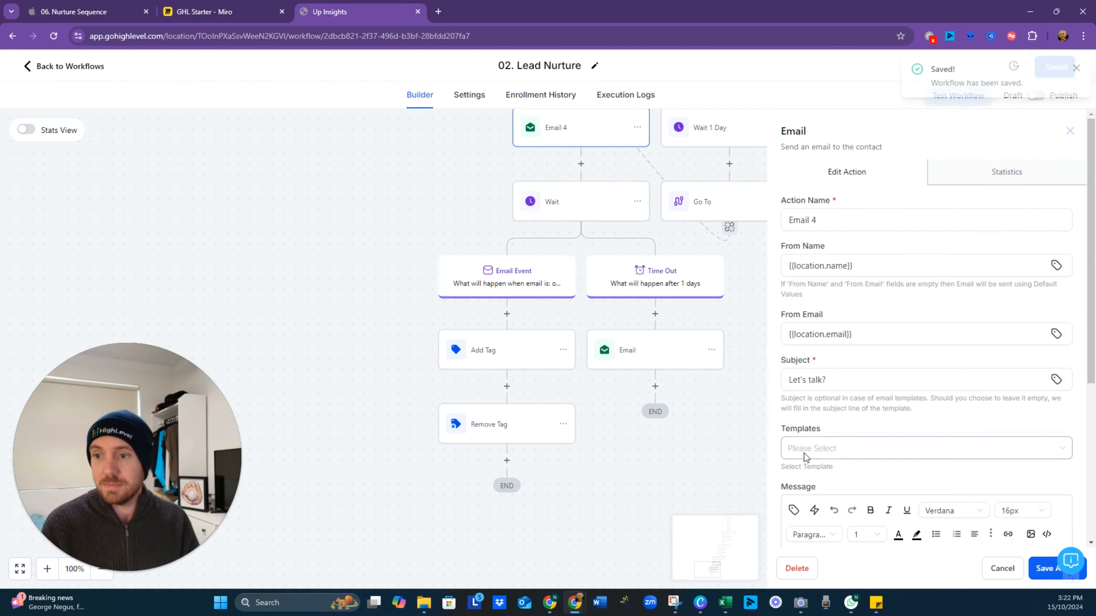
{"action": "scroll", "coordinate": [804, 457], "scroll_direction": "down", "scroll_amount": 5}
{"action": "left_click", "coordinate": [811, 386]}
{"action": "left_click_drag", "start_coordinate": [805, 360], "coordinate": [858, 463]}
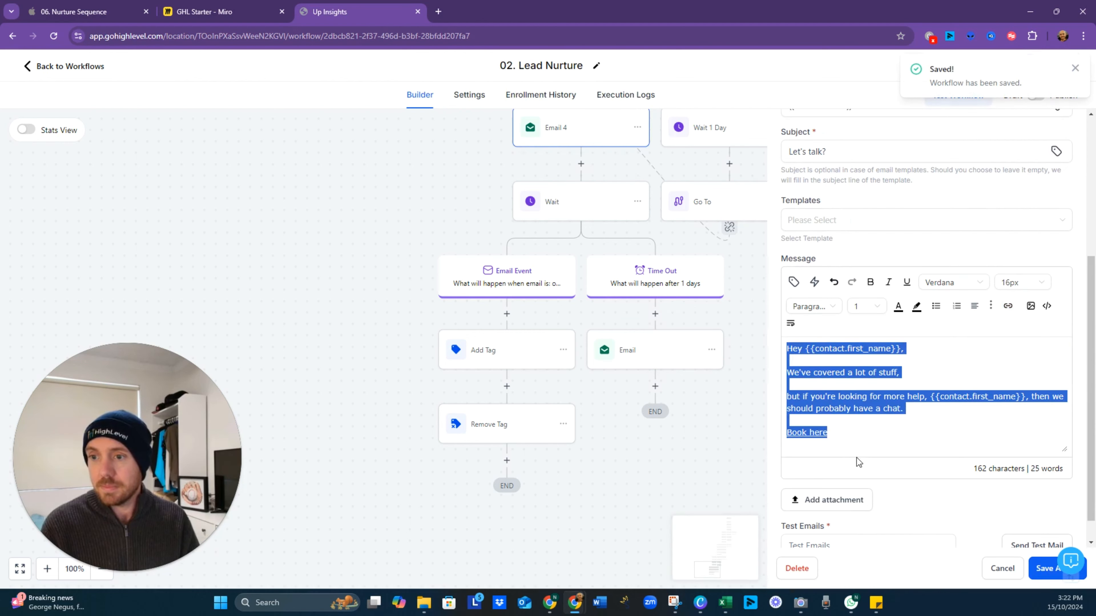
{"action": "left_click", "coordinate": [646, 404]}
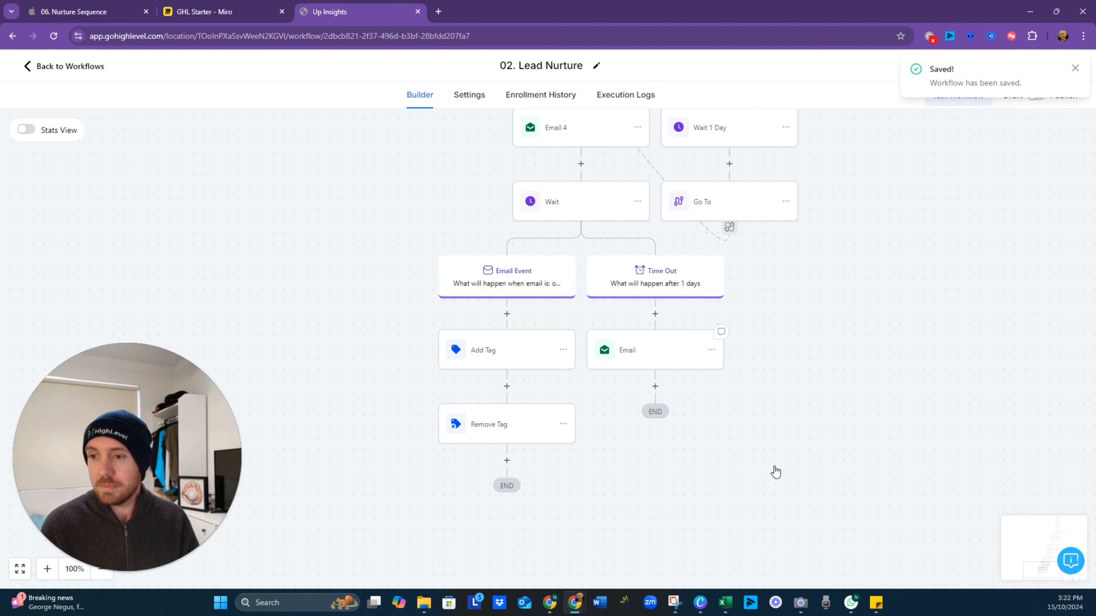
Replace the Time Out email's placeholder message with the copied Email 4 text, then save the action and the workflow.
{"action": "left_click", "coordinate": [681, 359]}
{"action": "scroll", "coordinate": [862, 471], "scroll_direction": "down", "scroll_amount": 4}
{"action": "left_click_drag", "start_coordinate": [799, 361], "coordinate": [750, 379]}
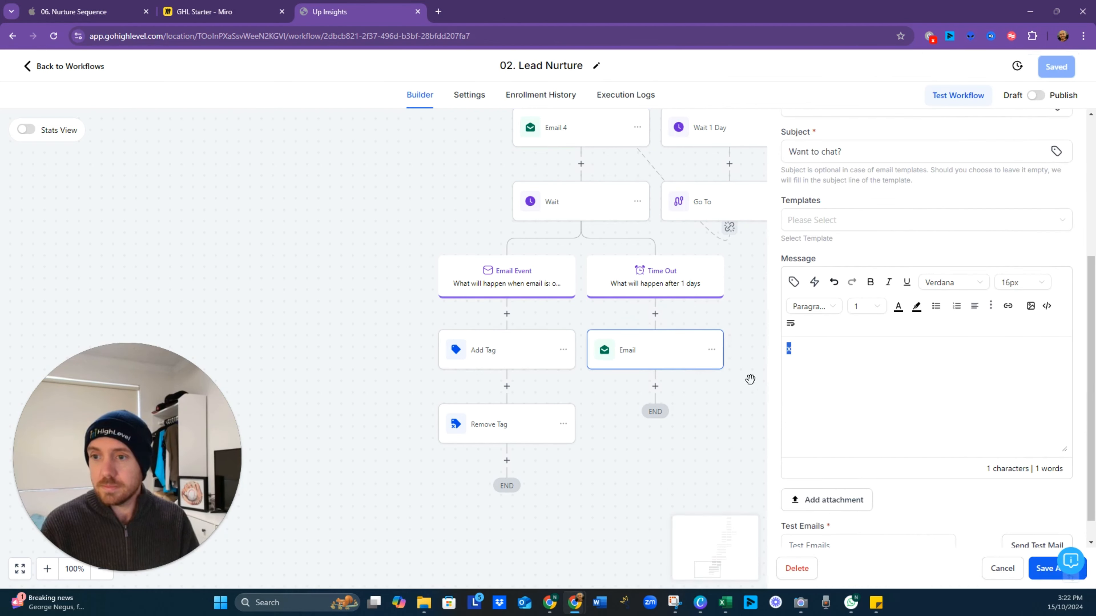
{"action": "type", "text": "Hey {{contact.first_name}},  We've covered a bit of stuff,  but if you're looking for more help, {{contact.first_name}}, then we should probably have a chat.  Book here!"}
{"action": "left_click", "coordinate": [1036, 577]}
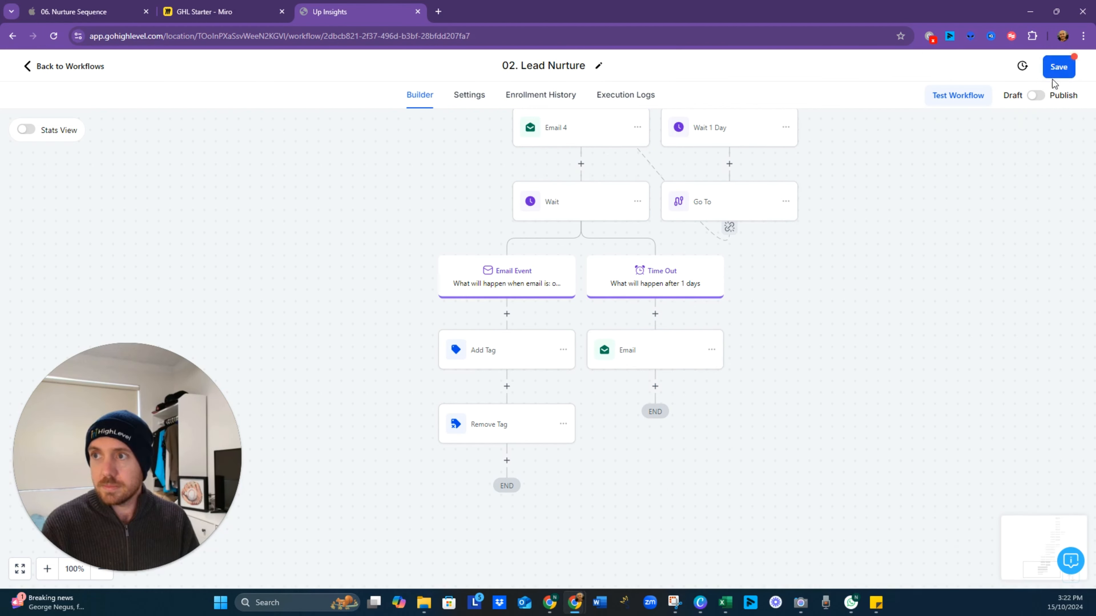
{"action": "left_click", "coordinate": [1056, 69]}
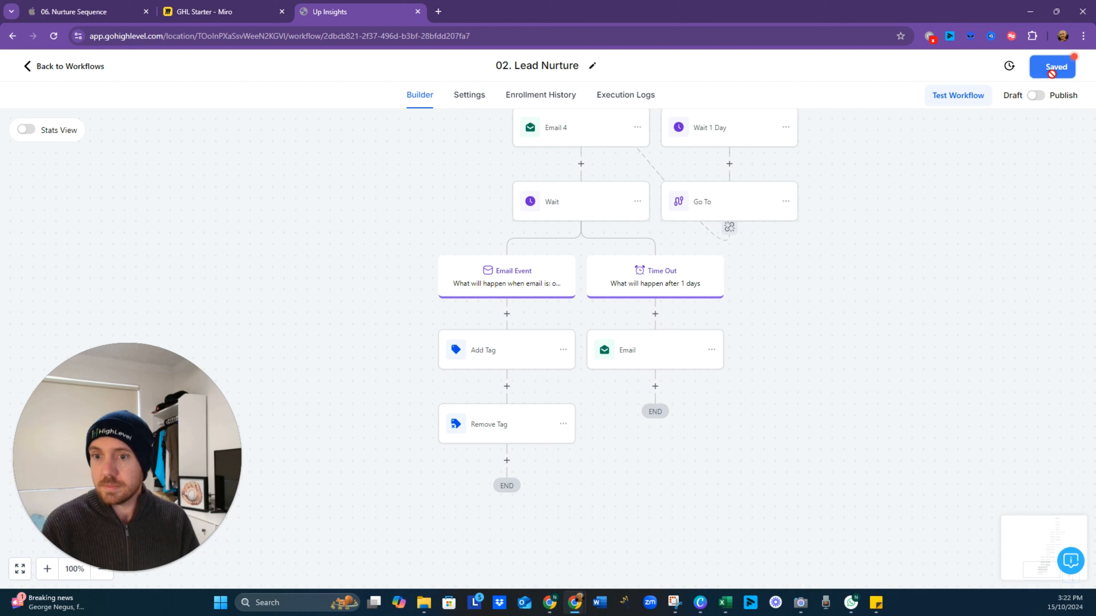
Add a Go To action after the Time Out email that sends contacts to the Add Tag step in the Email Event branch.
{"action": "left_click", "coordinate": [653, 387]}
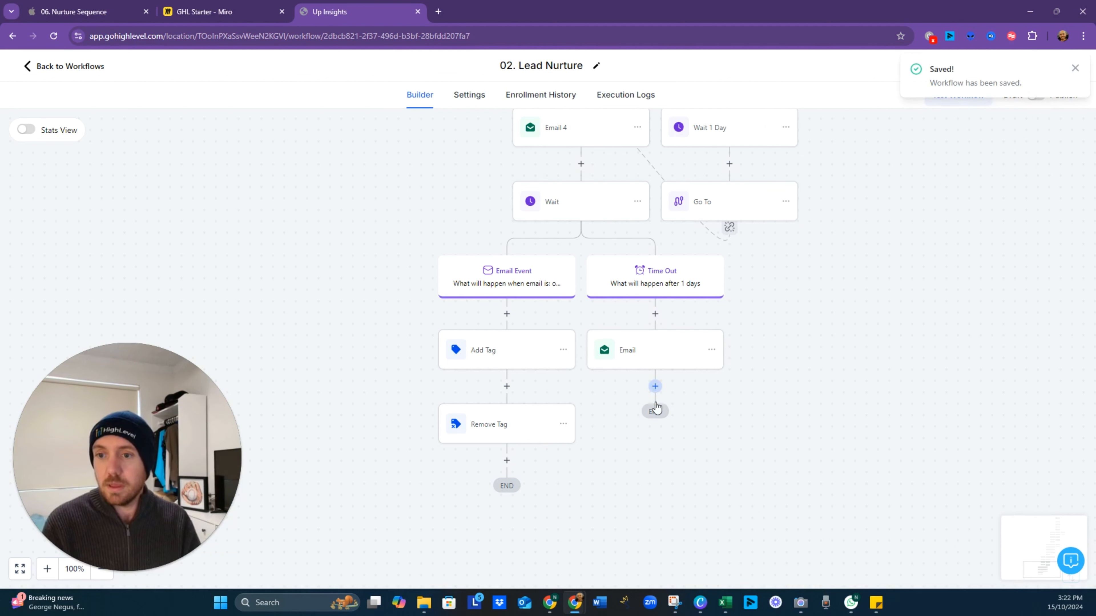
{"action": "type", "text": "go to"}
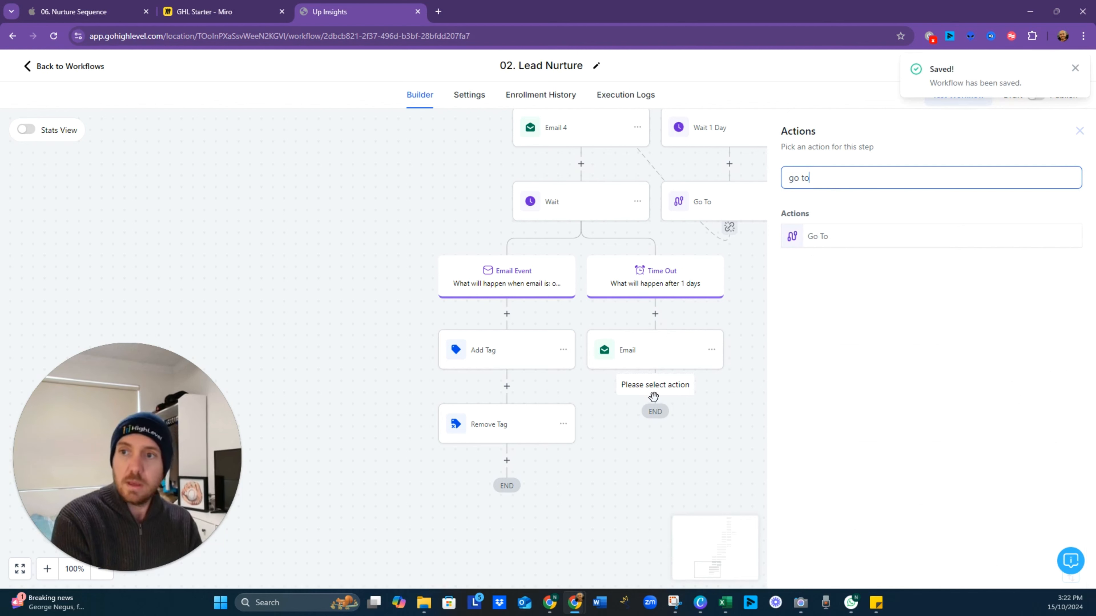
{"action": "left_click", "coordinate": [819, 237]}
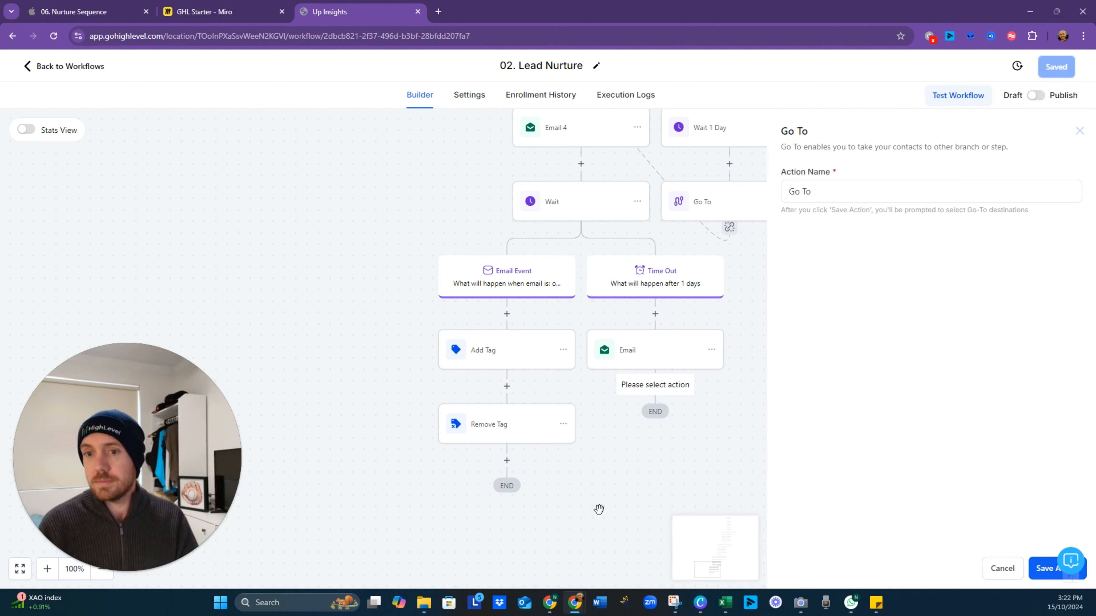
{"action": "left_click", "coordinate": [1047, 569]}
{"action": "left_click", "coordinate": [530, 350]}
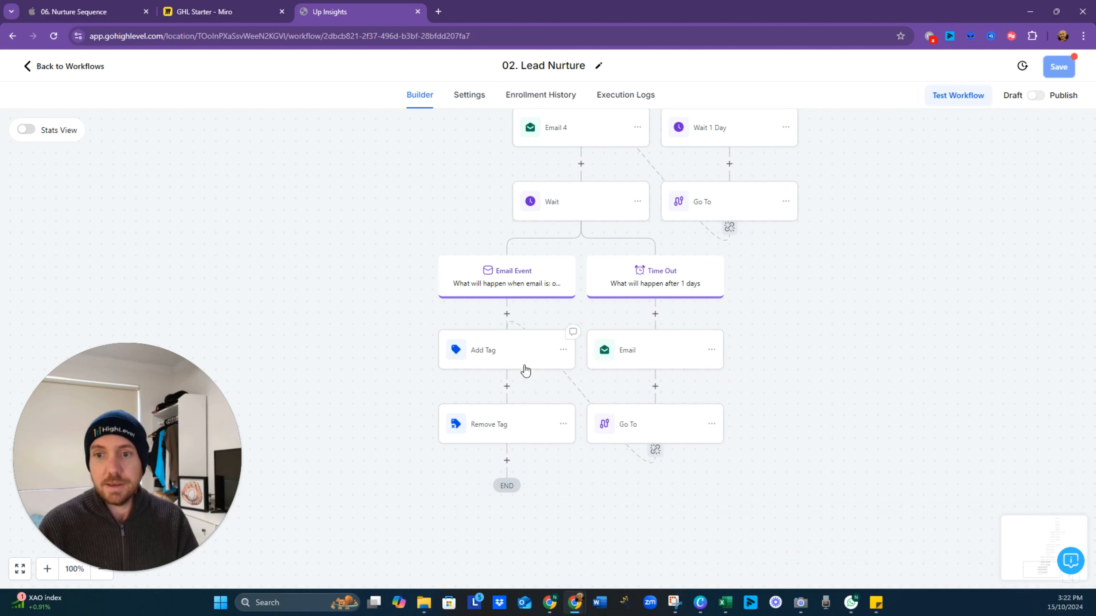
Insert a Wait action with a time delay of 1 day between the Time Out email and its Go To step.
{"action": "left_click", "coordinate": [655, 388]}
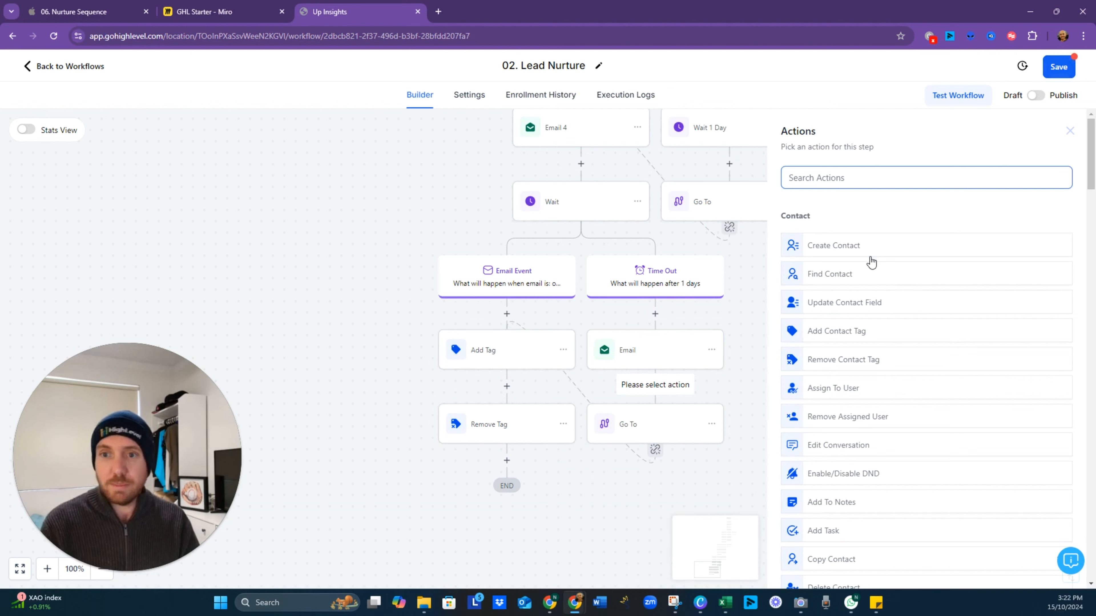
{"action": "type", "text": "wait"}
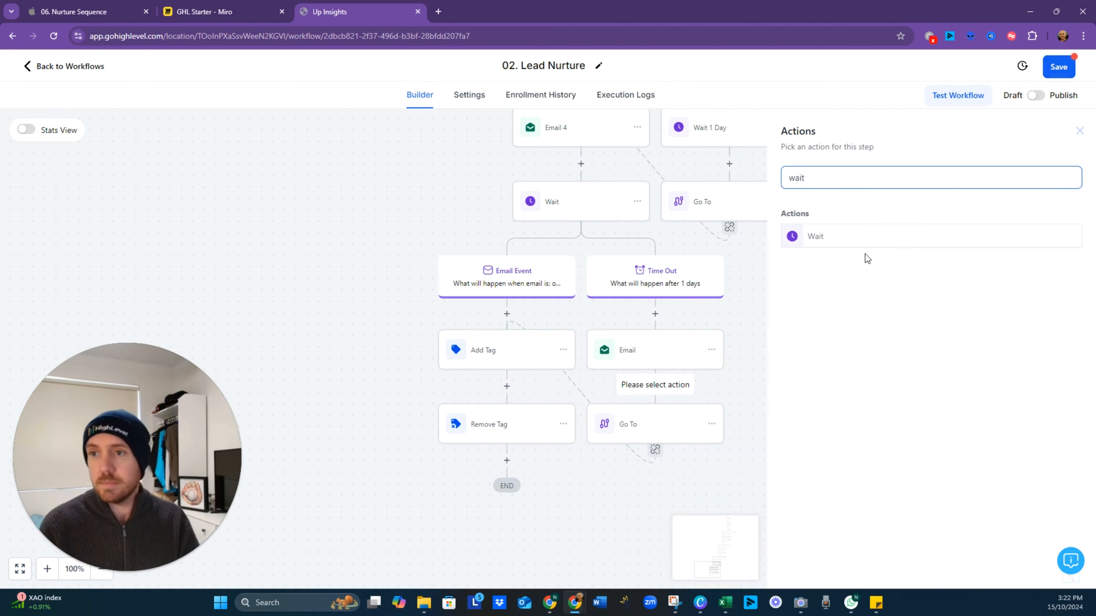
{"action": "left_click", "coordinate": [811, 238]}
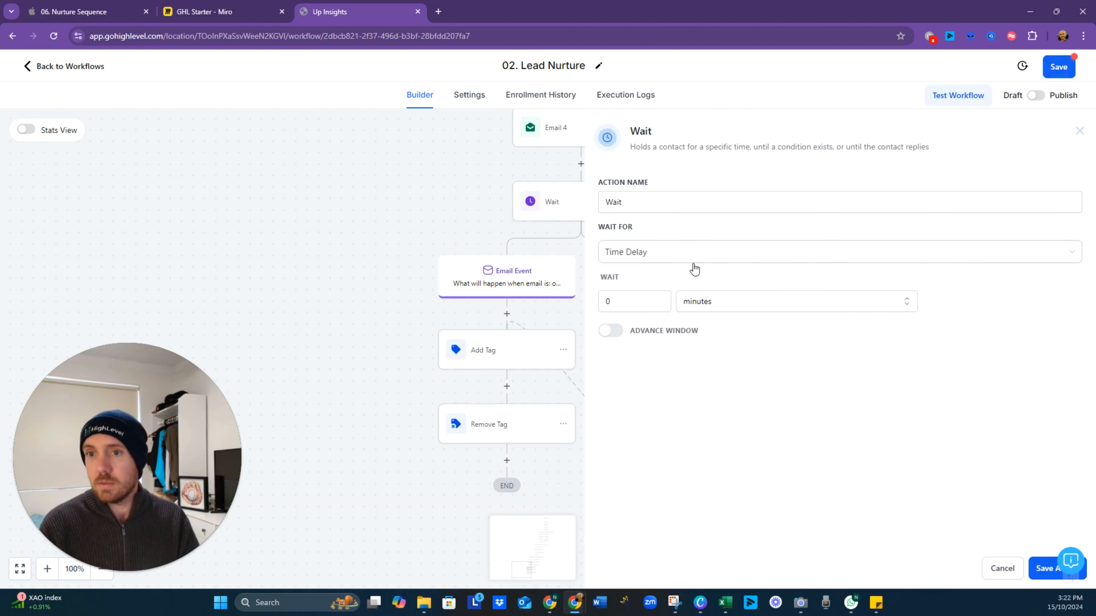
{"action": "left_click", "coordinate": [701, 304]}
{"action": "left_click", "coordinate": [707, 365]}
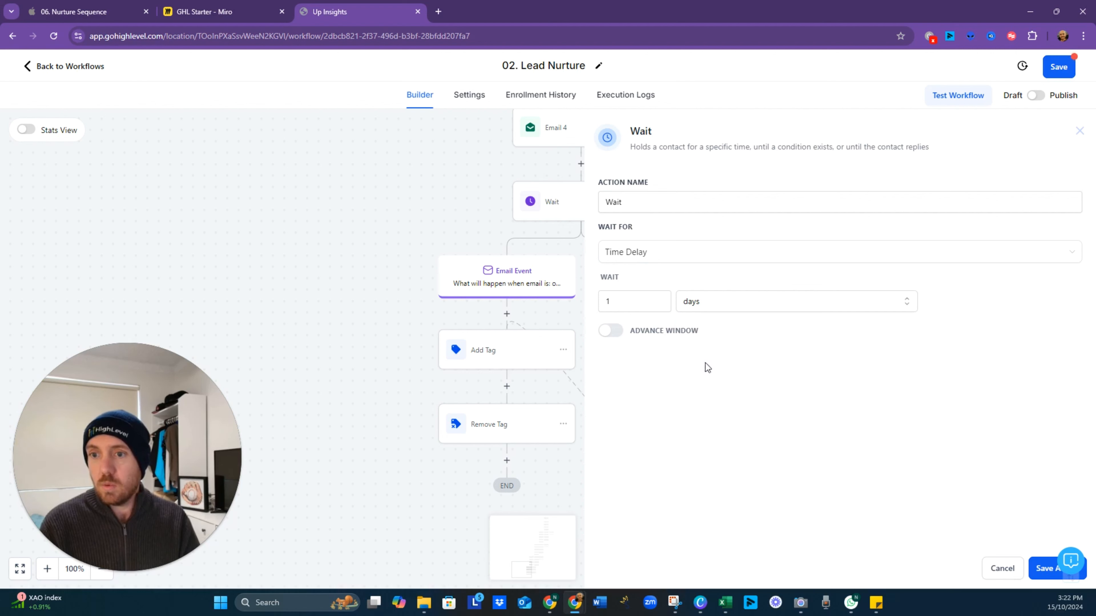
{"action": "left_click", "coordinate": [1041, 575]}
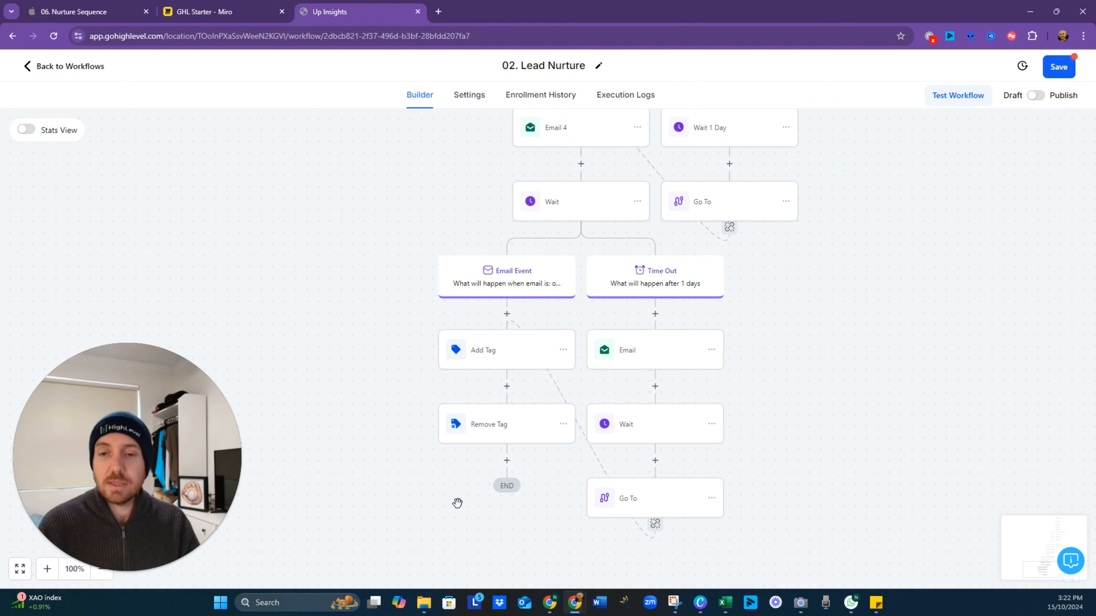
Switch to the Miro flowchart and examine which steps follow the Email 4 check and the "Tag as newsletter" step.
{"action": "left_click", "coordinate": [244, 19]}
{"action": "scroll", "coordinate": [665, 472], "scroll_direction": "down", "scroll_amount": 5}
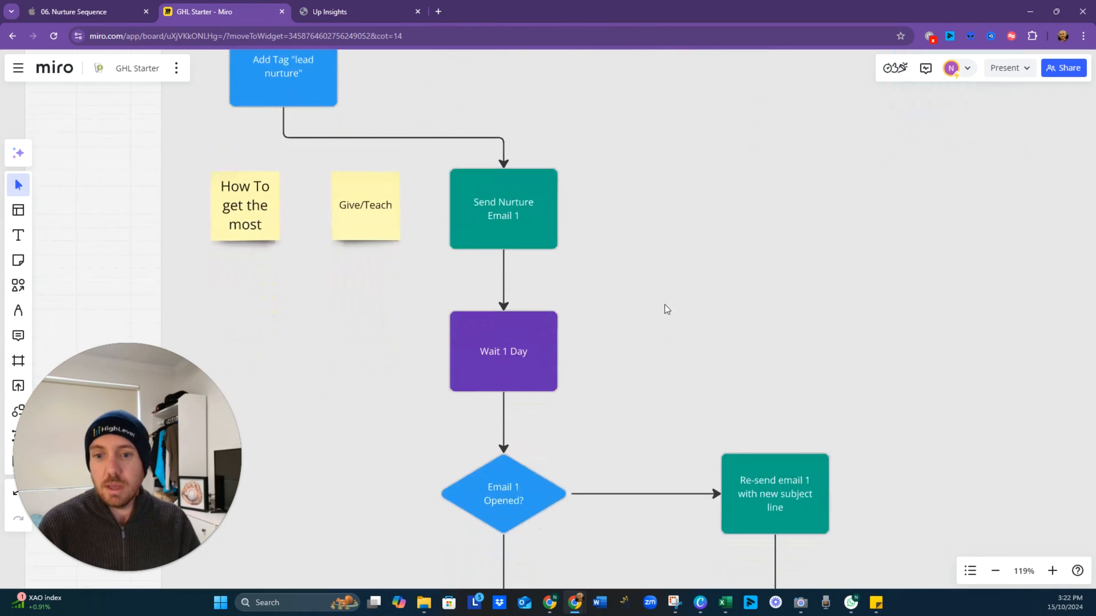
{"action": "left_click_drag", "start_coordinate": [628, 511], "coordinate": [594, 369]}
{"action": "scroll", "coordinate": [594, 369], "scroll_direction": "down", "scroll_amount": 5}
{"action": "left_click_drag", "start_coordinate": [603, 431], "coordinate": [567, 154]}
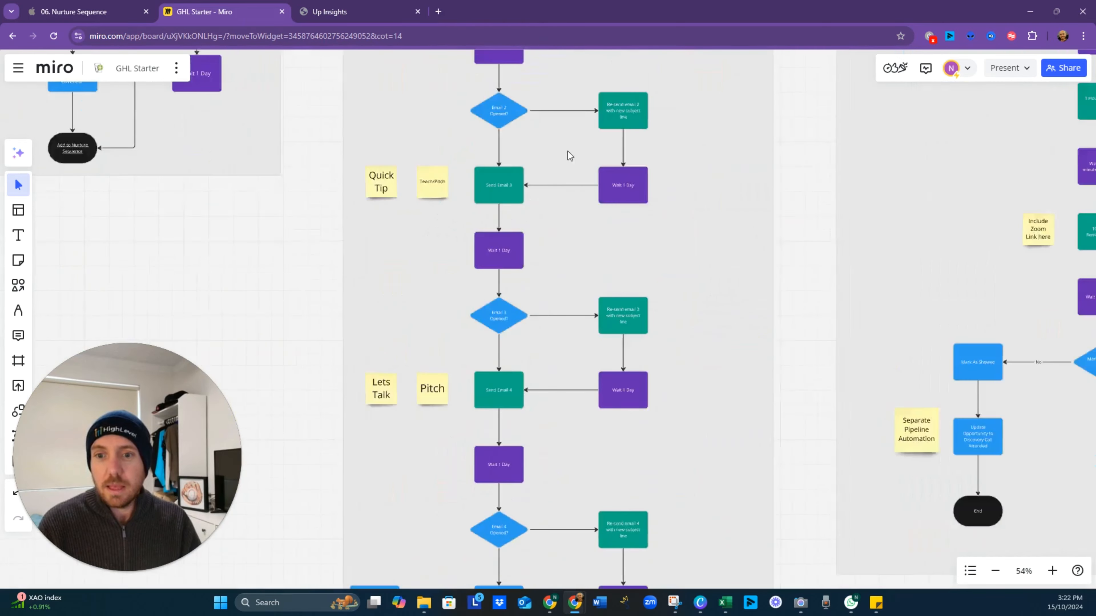
{"action": "scroll", "coordinate": [552, 341], "scroll_direction": "up", "scroll_amount": 5}
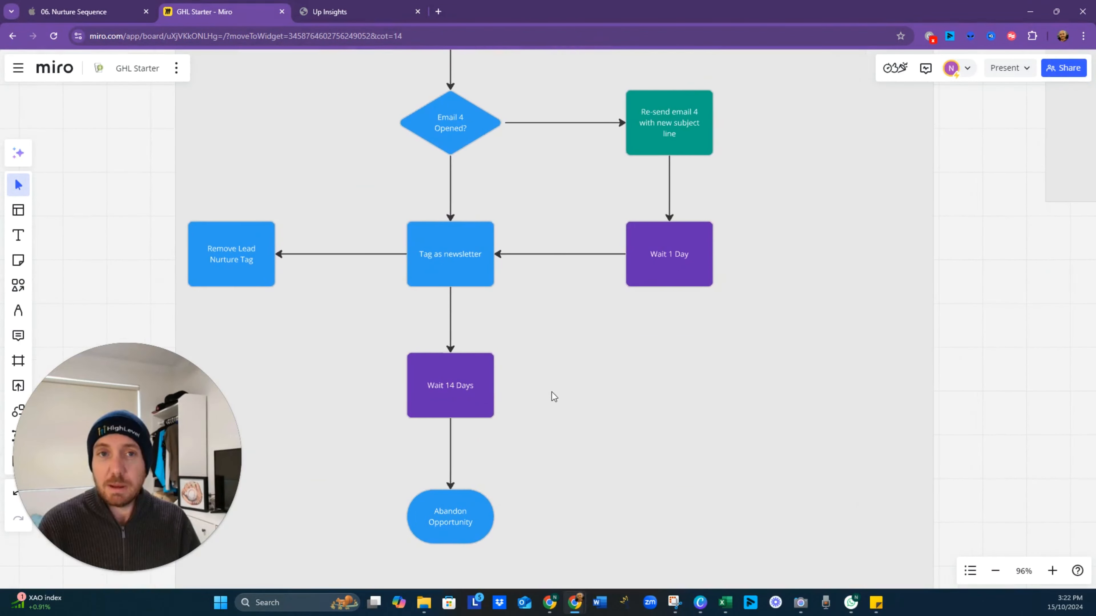
{"action": "scroll", "coordinate": [551, 372], "scroll_direction": "up", "scroll_amount": 4}
{"action": "left_click_drag", "start_coordinate": [494, 289], "coordinate": [608, 250]}
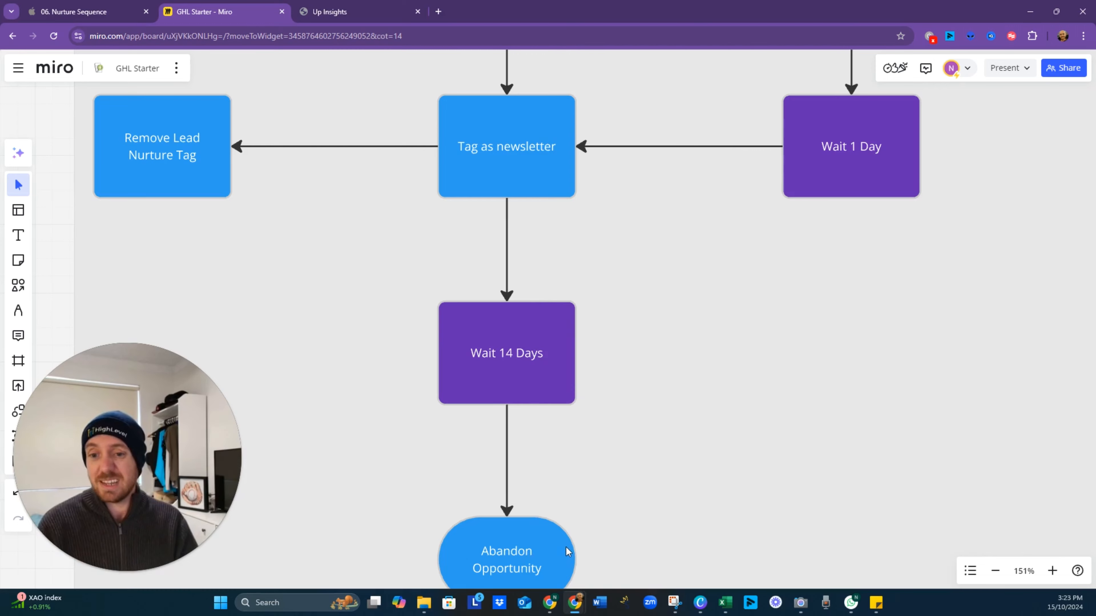
{"action": "left_click_drag", "start_coordinate": [567, 548], "coordinate": [574, 484]}
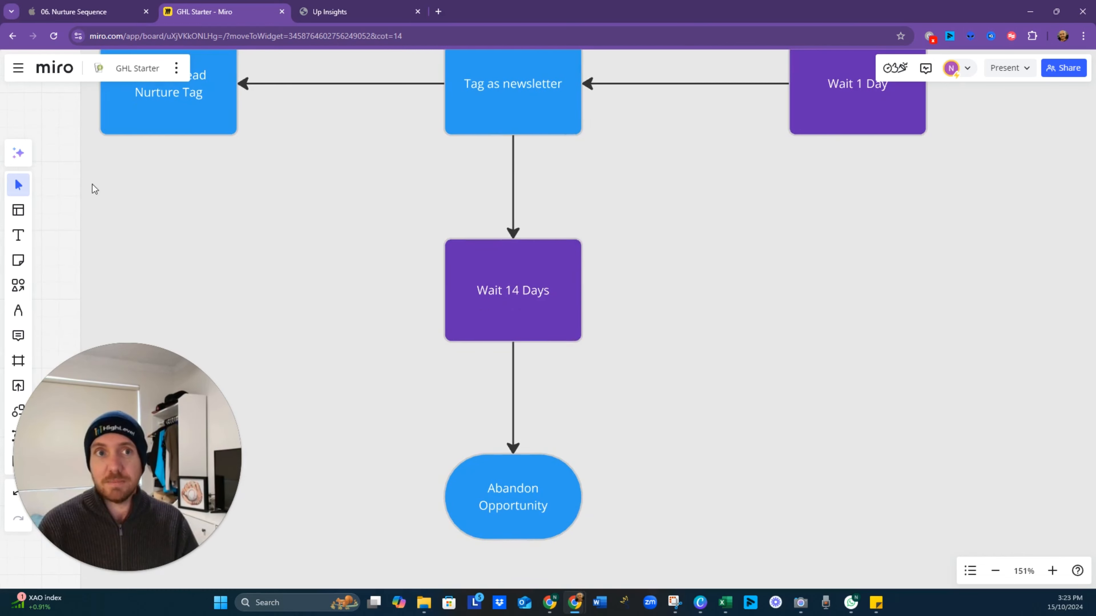
{"action": "left_click", "coordinate": [99, 19]}
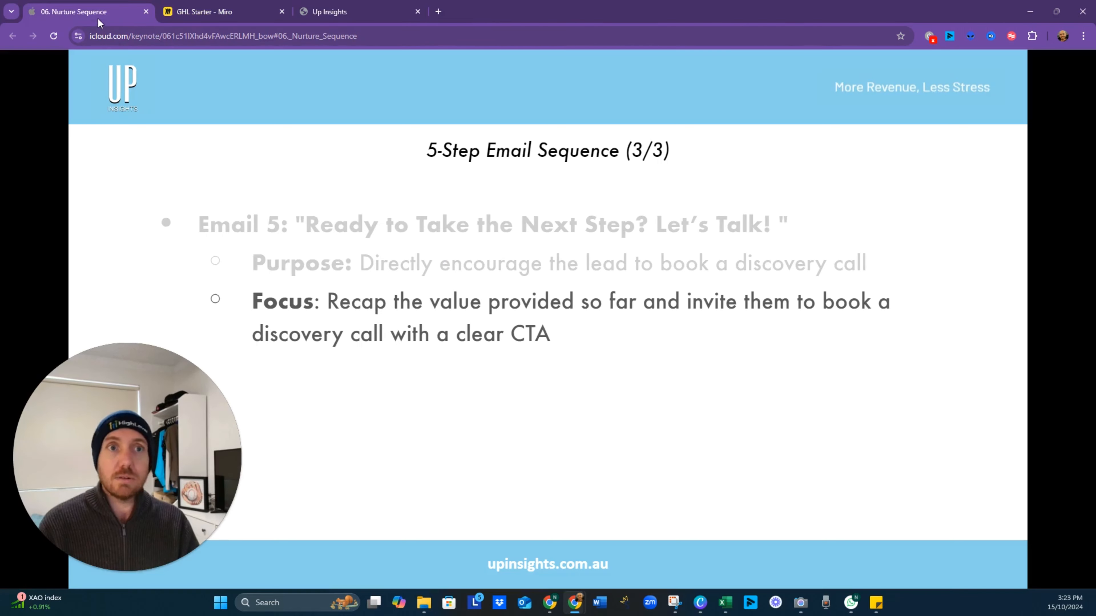
Return to the HighLevel workflow and add a Wait action with a time delay of 14 days after the Remove Tag step.
{"action": "left_click", "coordinate": [345, 15]}
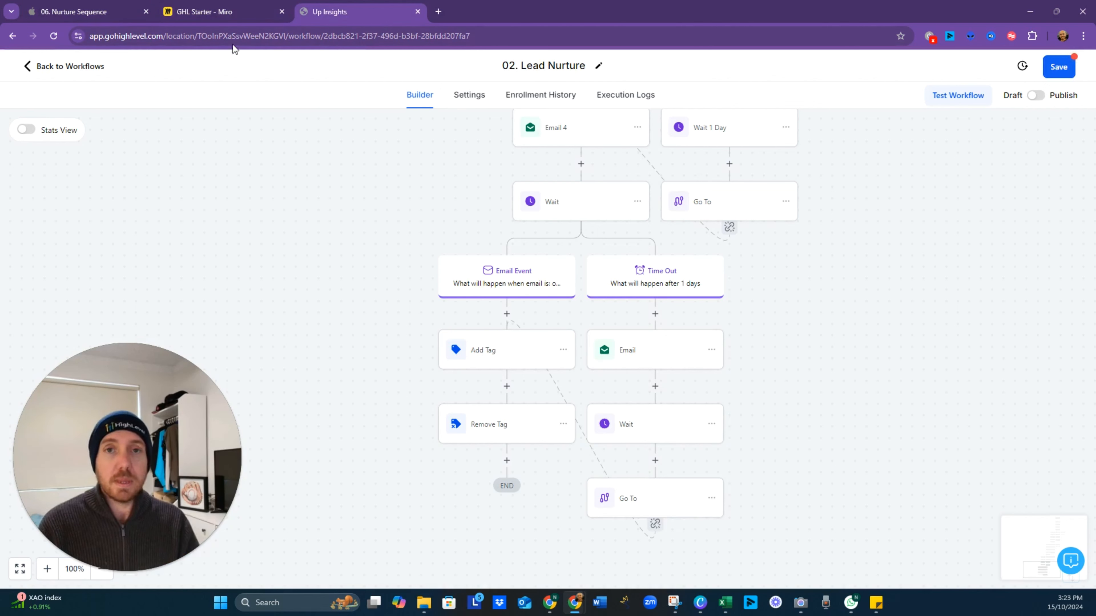
{"action": "left_click", "coordinate": [506, 461]}
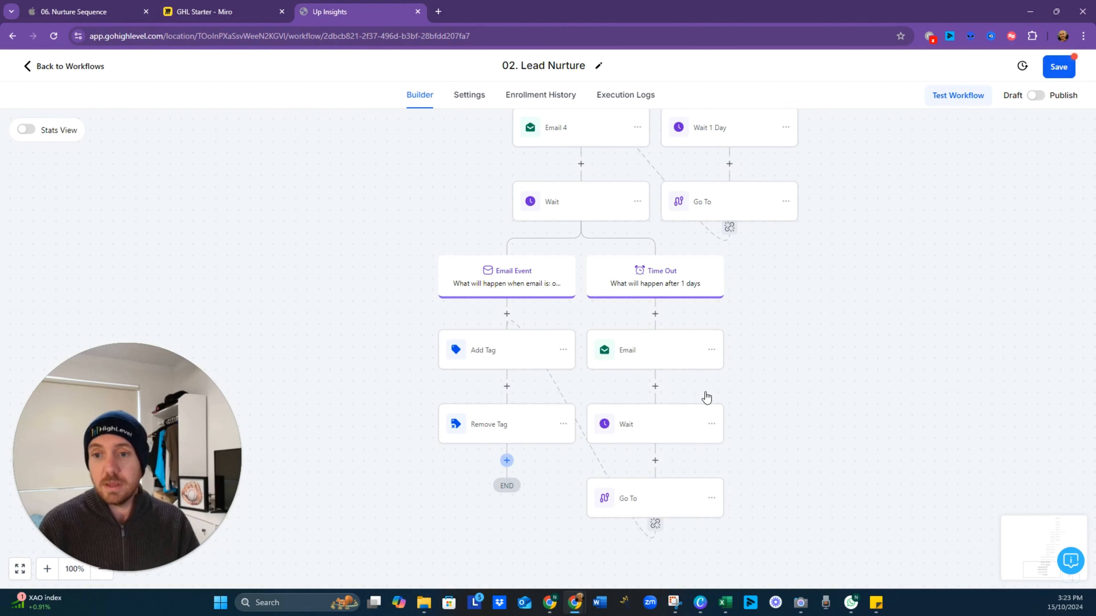
{"action": "type", "text": "wait"}
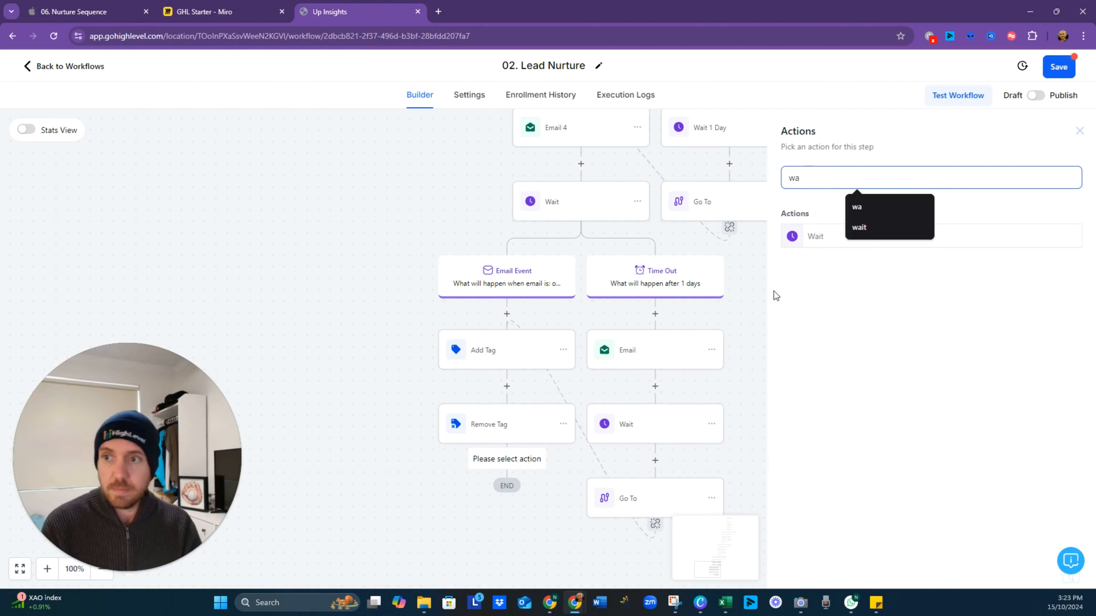
{"action": "left_click", "coordinate": [813, 238]}
{"action": "left_click_drag", "start_coordinate": [660, 302], "coordinate": [571, 301]}
{"action": "type", "text": "414"}
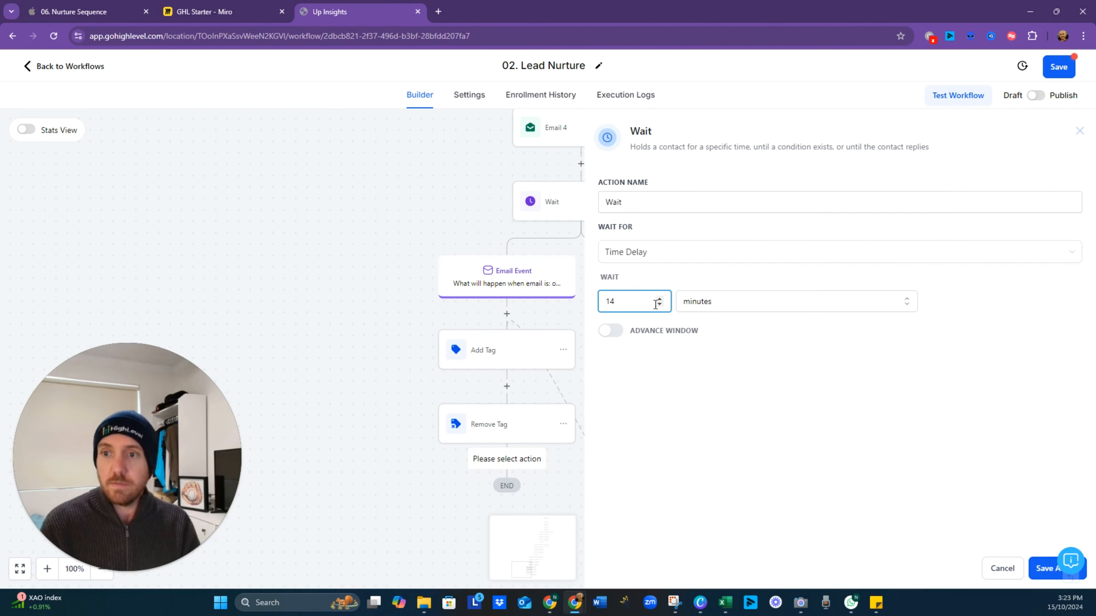
{"action": "left_click", "coordinate": [739, 306]}
{"action": "left_click", "coordinate": [729, 370]}
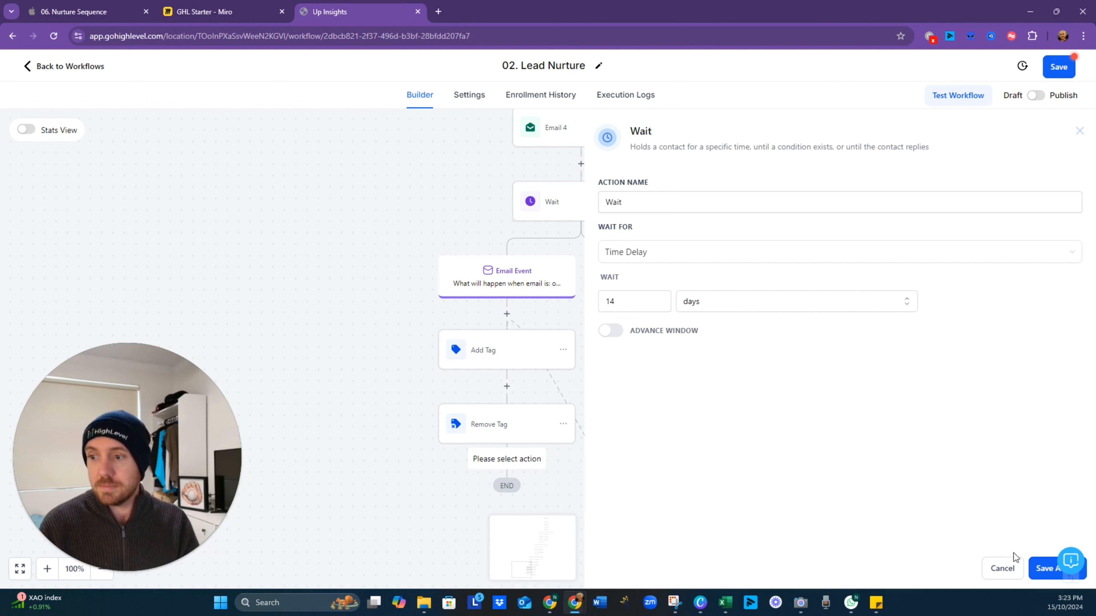
{"action": "left_click", "coordinate": [1043, 570]}
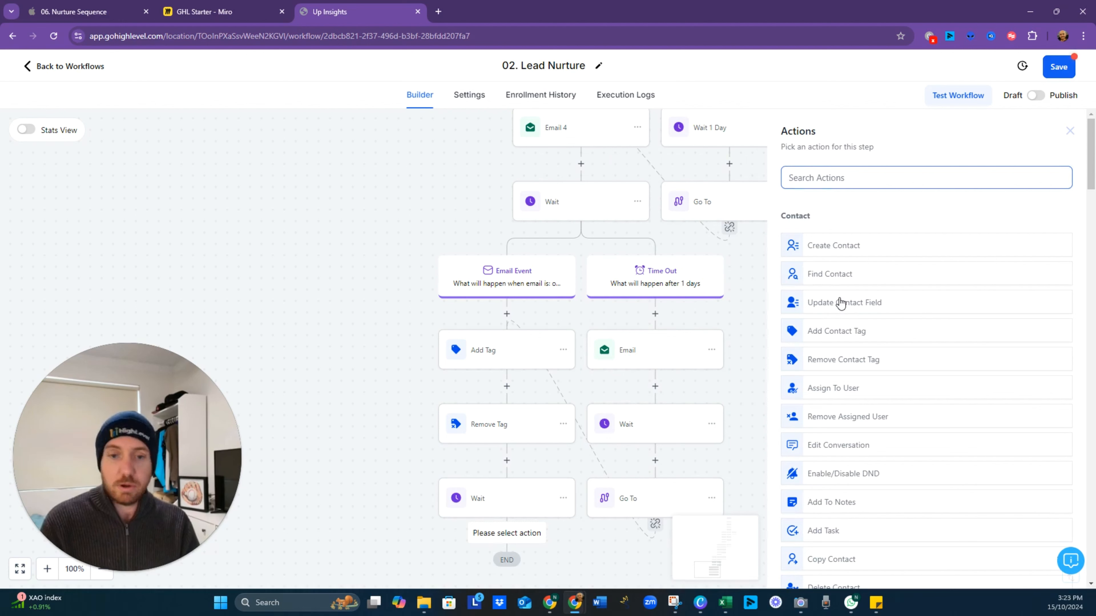
Add a Create/Update Opportunity action after the 14-day wait, set to the Leads Pipeline and the Lead Magnet Sent stage.
{"action": "type", "text": "upda"}
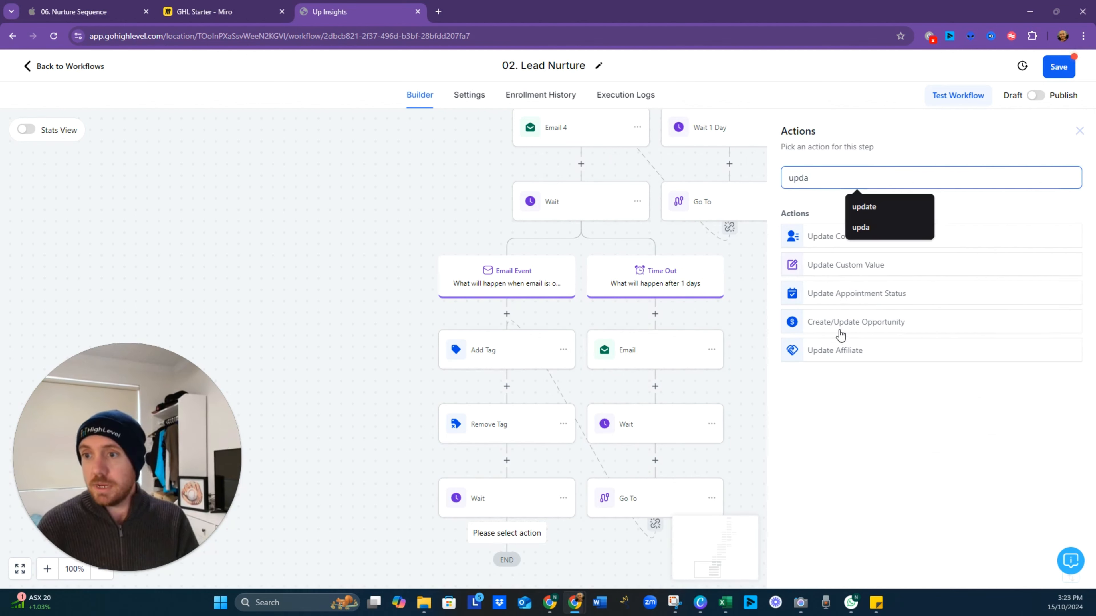
{"action": "left_click", "coordinate": [842, 325]}
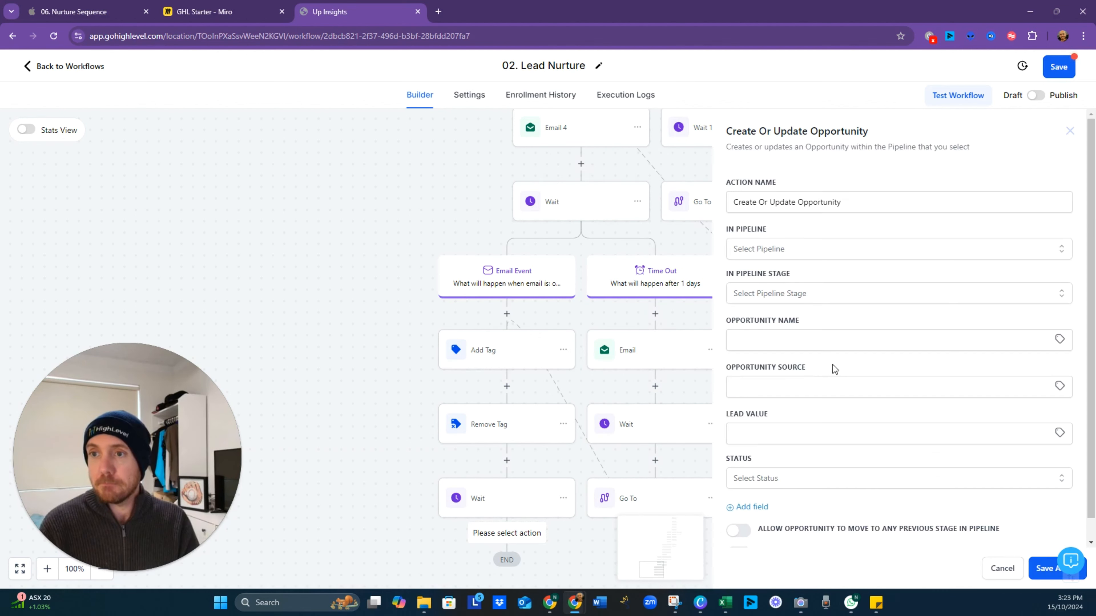
{"action": "left_click", "coordinate": [791, 255]}
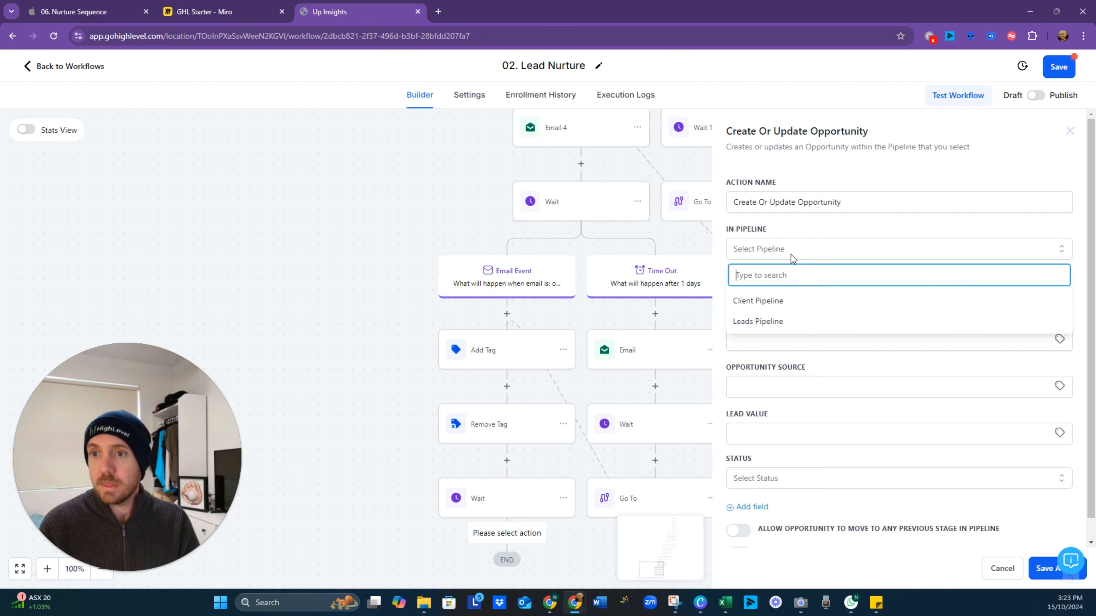
{"action": "left_click", "coordinate": [770, 321]}
{"action": "left_click", "coordinate": [804, 297]}
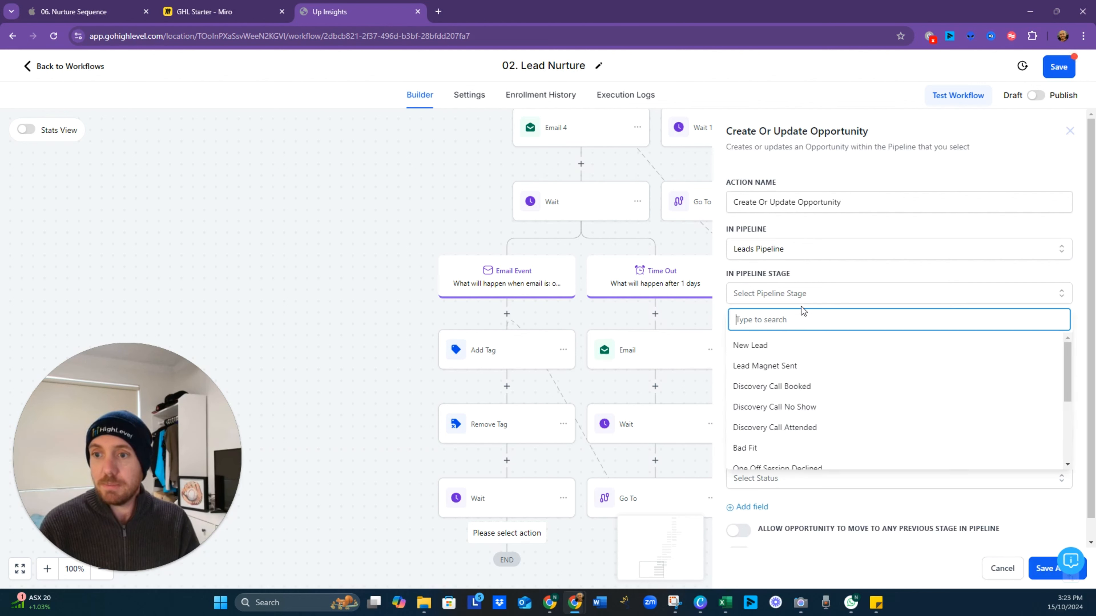
{"action": "left_click", "coordinate": [803, 367]}
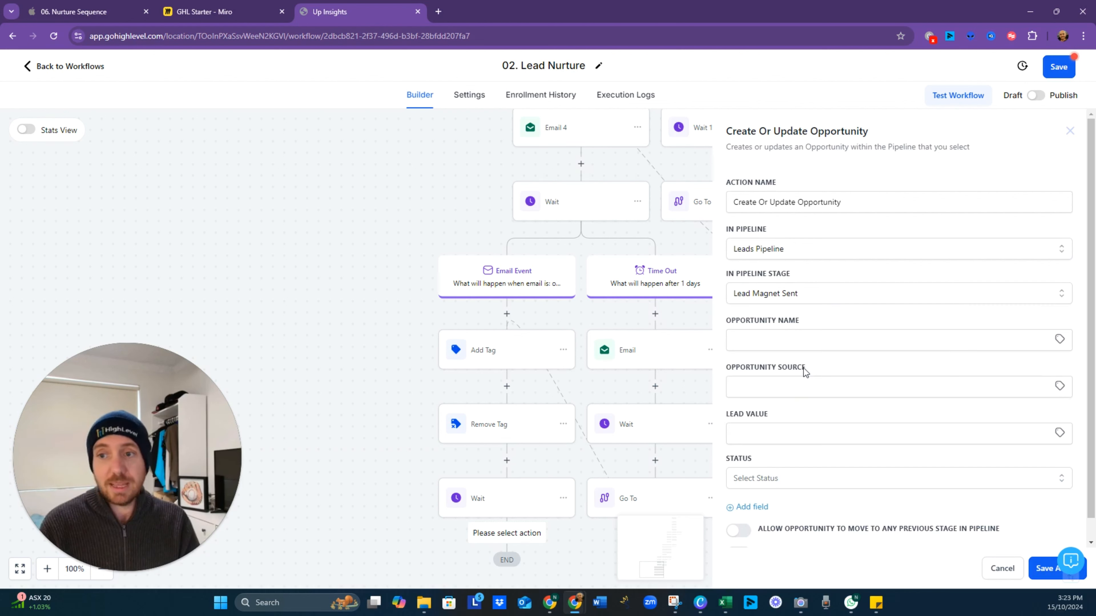
Set the opportunity's status to abandoned and save the action.
{"action": "left_click", "coordinate": [779, 483]}
{"action": "scroll", "coordinate": [764, 535], "scroll_direction": "down", "scroll_amount": 1}
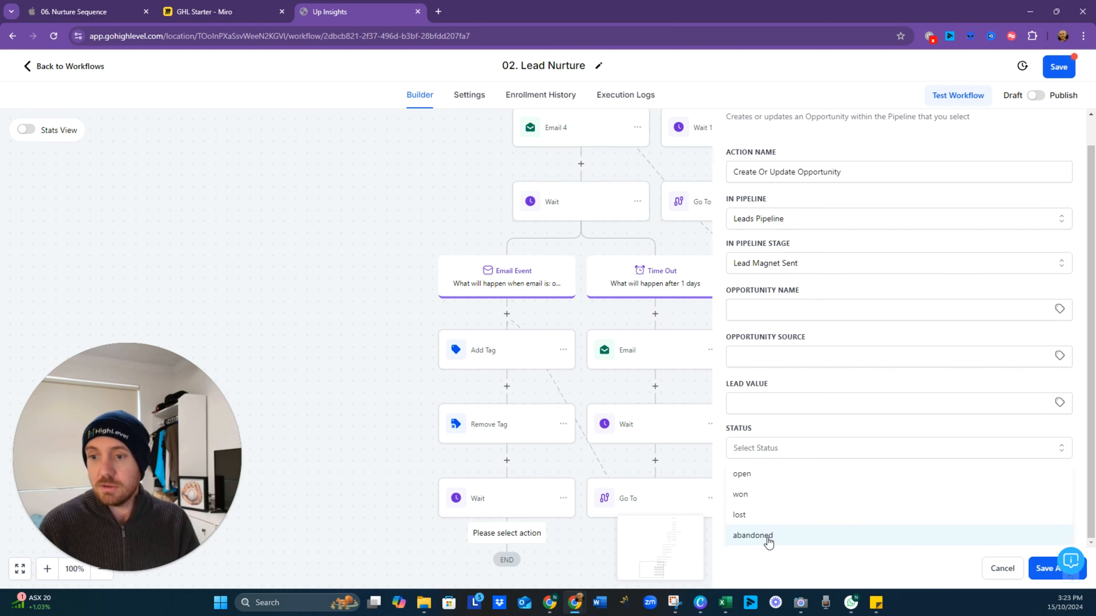
{"action": "left_click", "coordinate": [768, 539]}
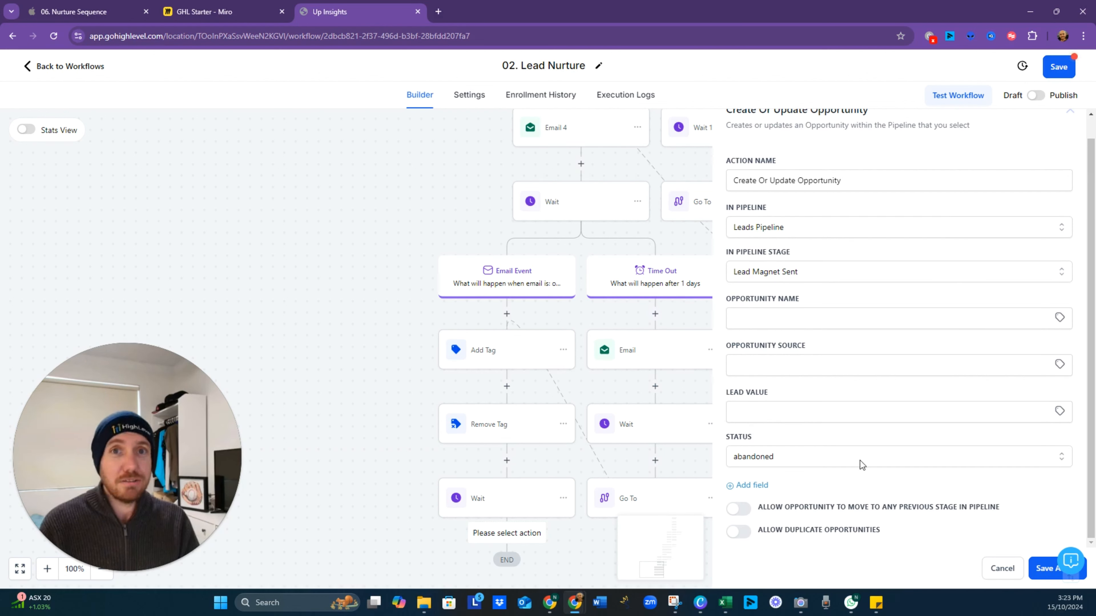
{"action": "left_click", "coordinate": [1045, 569]}
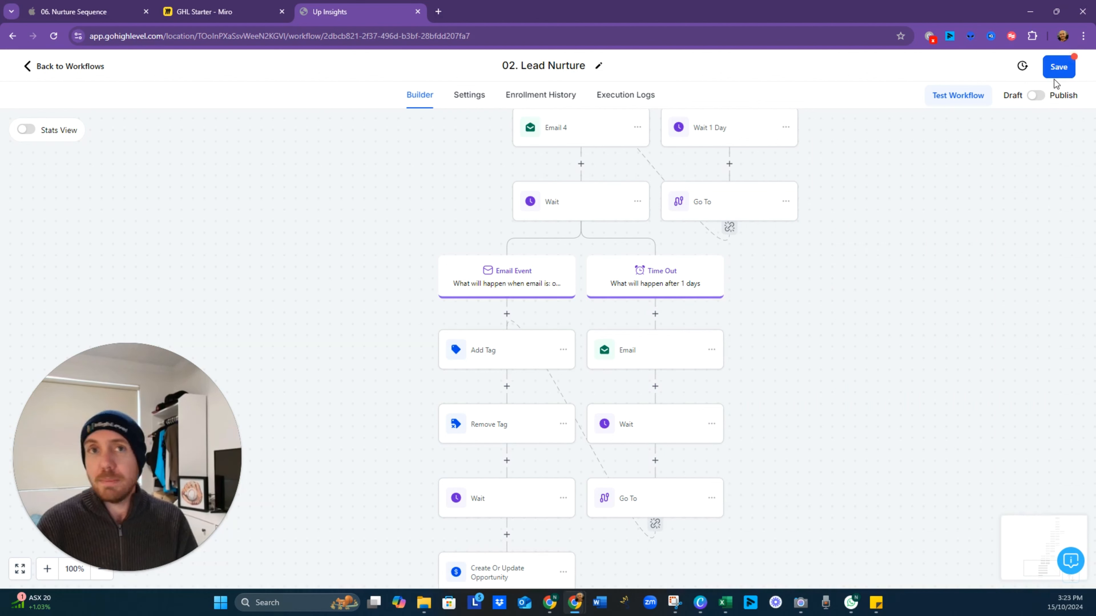
Save the workflow, rename the final Create Or Update Opportunity action to "Abandon Opportunity", and save the action and workflow again.
{"action": "left_click", "coordinate": [1055, 67]}
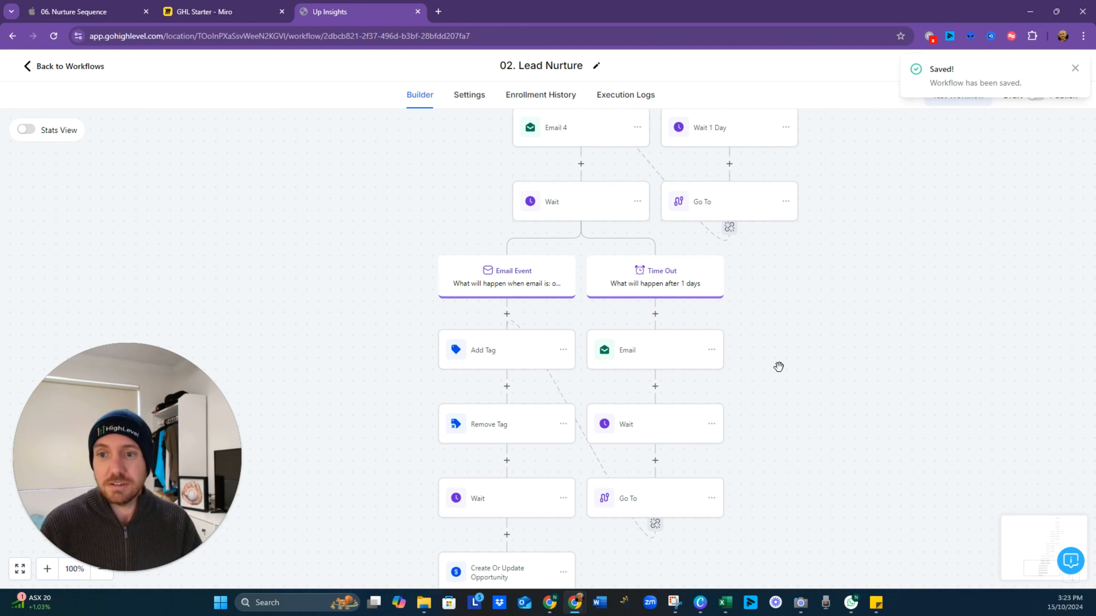
{"action": "scroll", "coordinate": [781, 371], "scroll_direction": "down", "scroll_amount": 1}
{"action": "scroll", "coordinate": [781, 371], "scroll_direction": "down", "scroll_amount": 2}
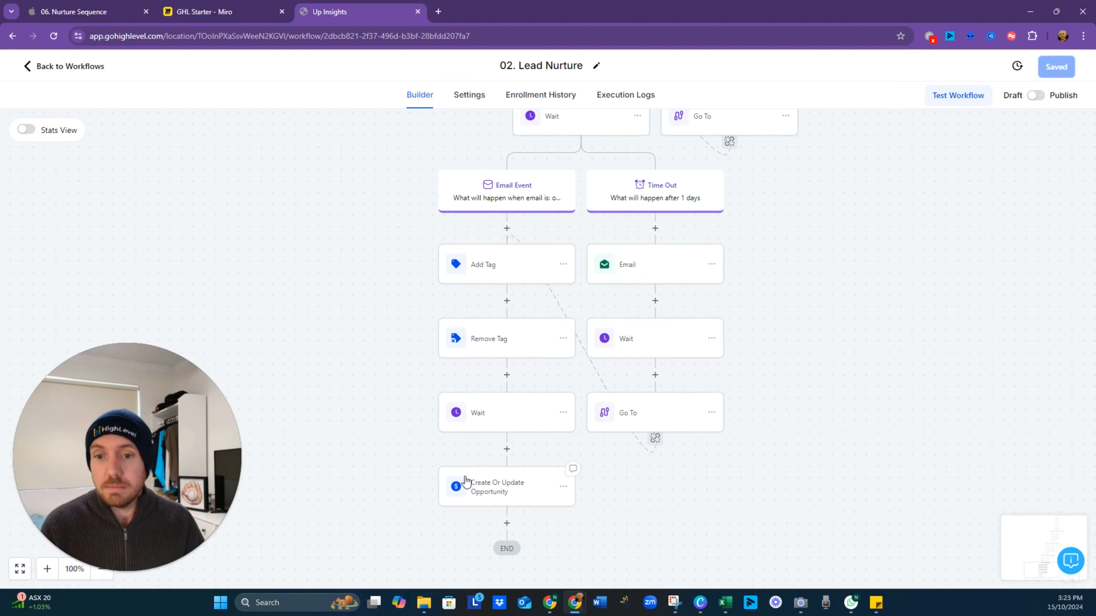
{"action": "left_click", "coordinate": [488, 493]}
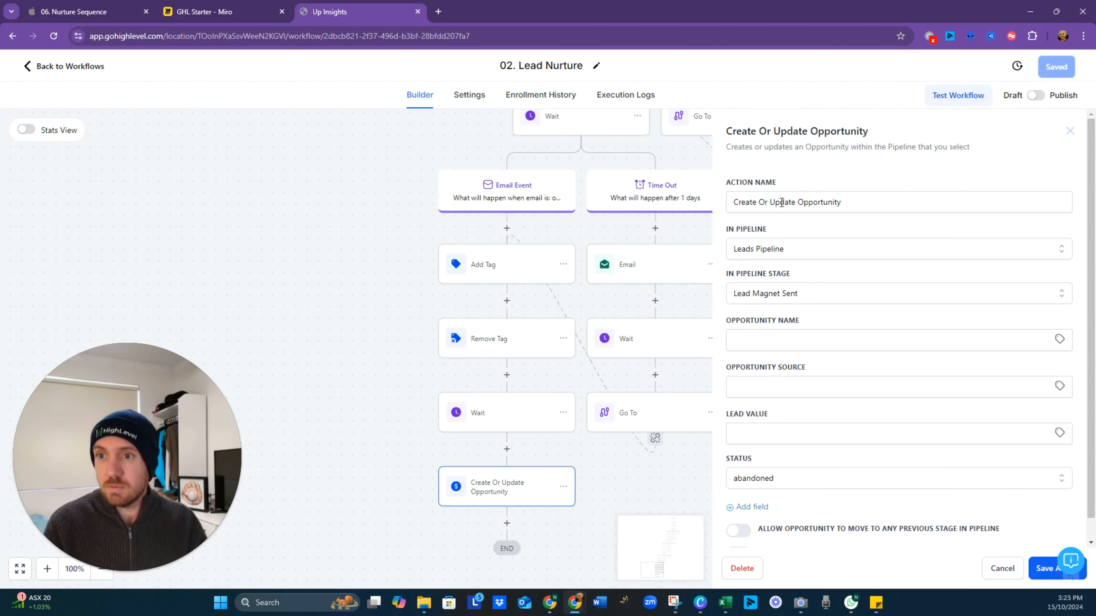
{"action": "double_click", "coordinate": [782, 202]}
{"action": "left_click_drag", "start_coordinate": [795, 202], "coordinate": [686, 211]}
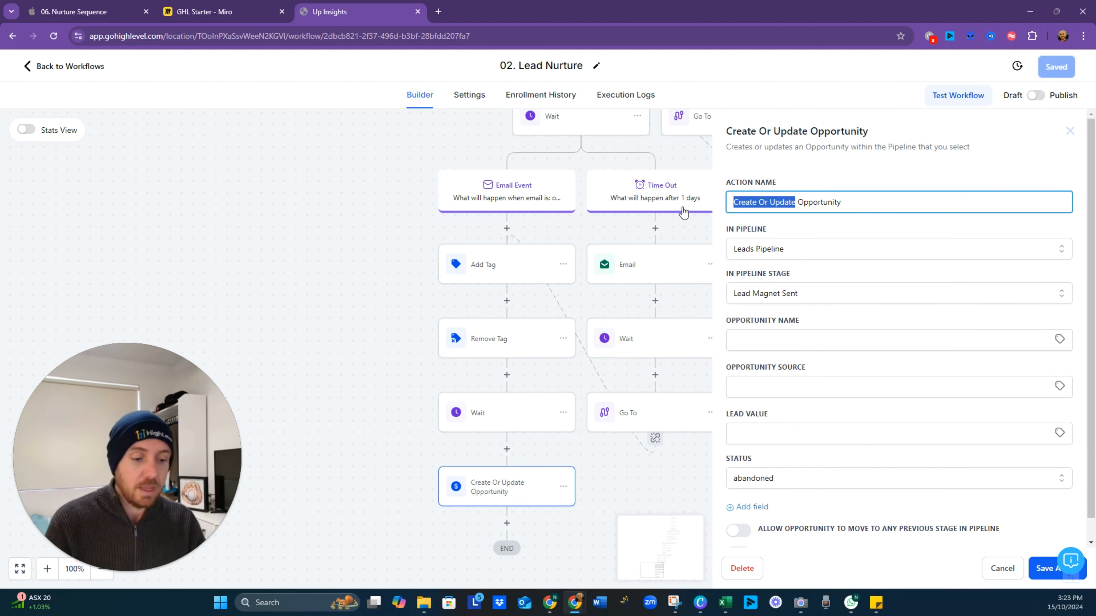
{"action": "type", "text": "Ab"}
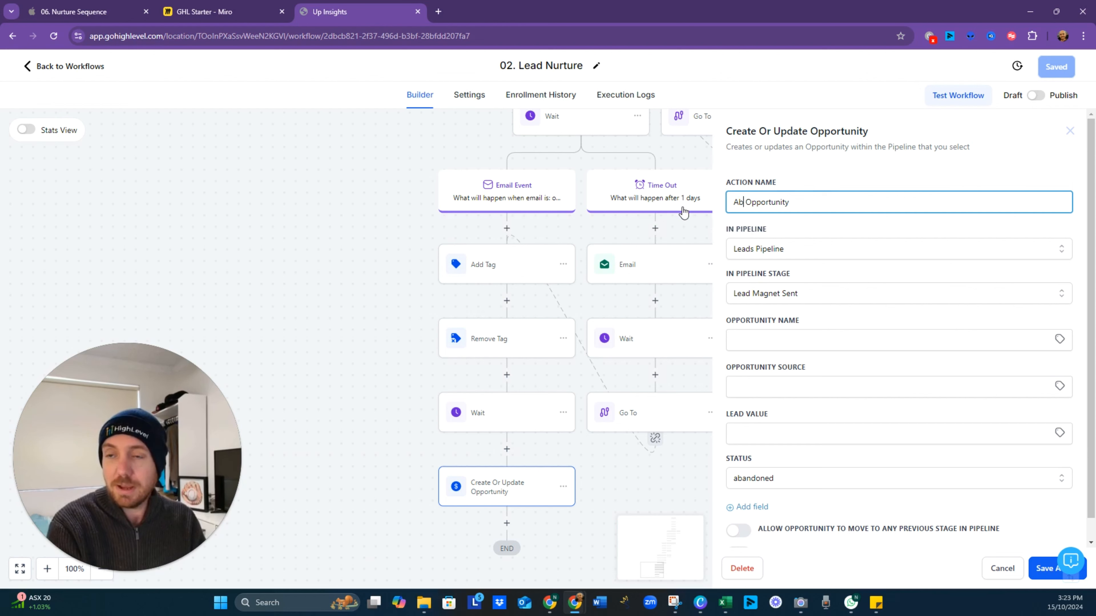
{"action": "type", "text": "andon"}
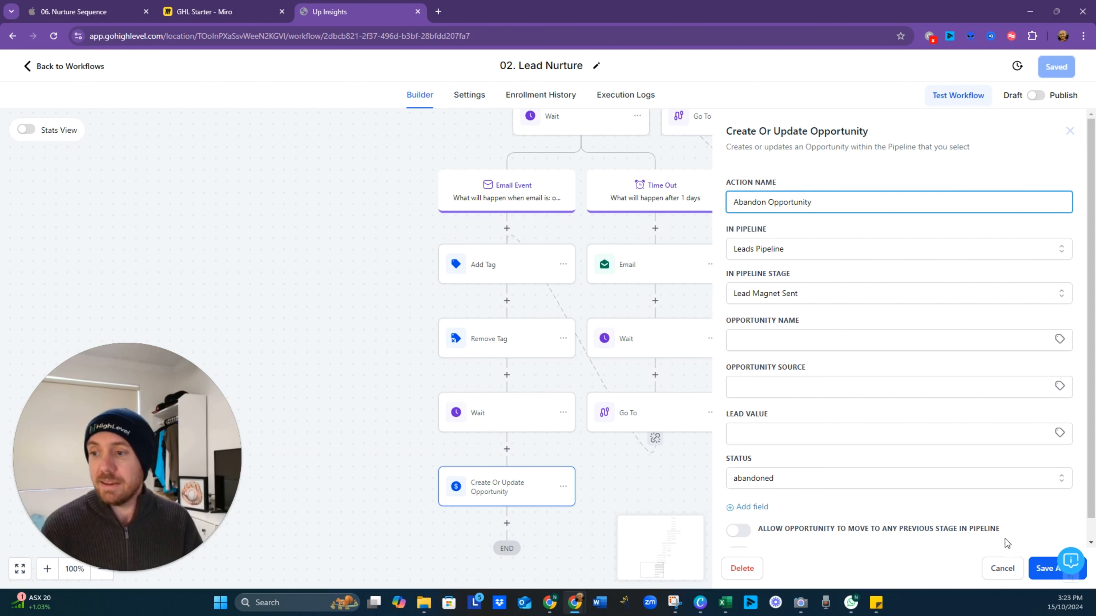
{"action": "left_click", "coordinate": [1042, 567]}
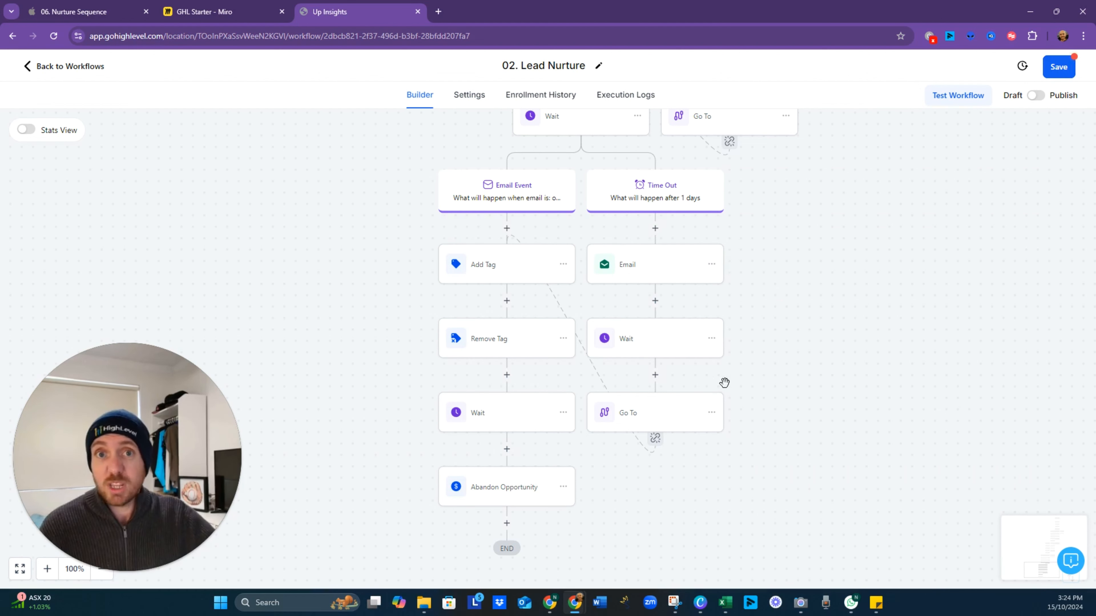
{"action": "left_click", "coordinate": [1062, 72]}
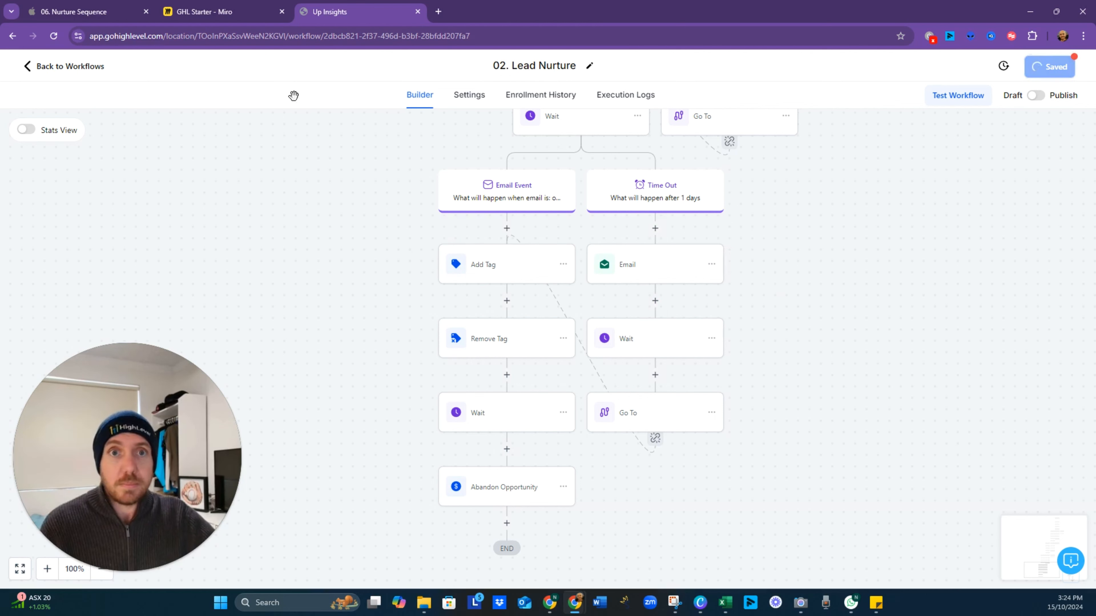
Switch to the Miro flowchart and review the nurture sequence from the Abandon Opportunity end back to its start.
{"action": "left_click", "coordinate": [242, 14]}
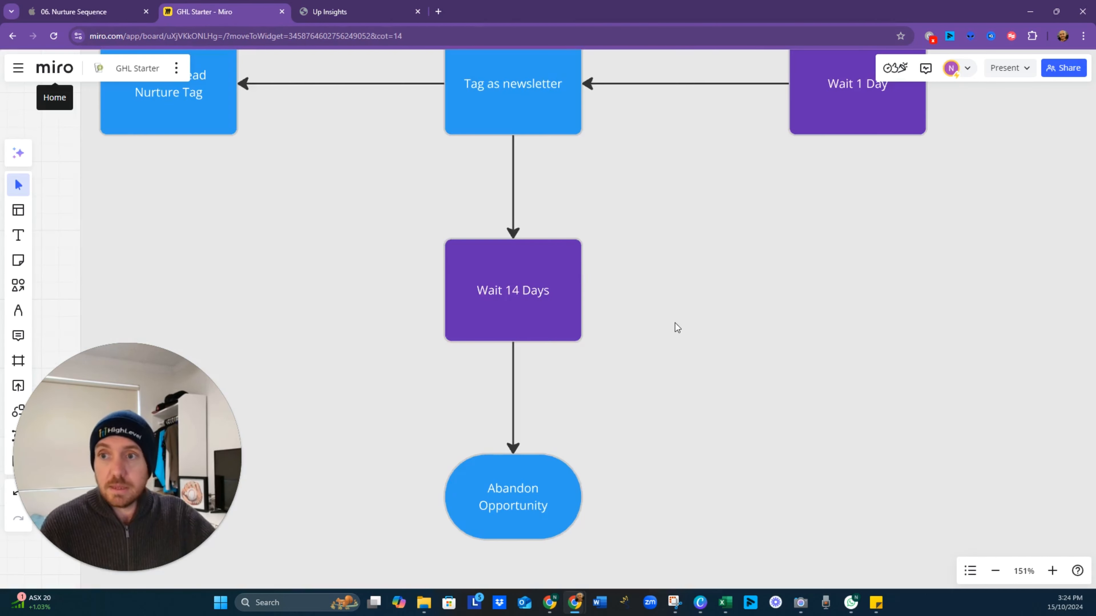
{"action": "scroll", "coordinate": [676, 328], "scroll_direction": "down", "scroll_amount": 5}
{"action": "scroll", "coordinate": [684, 144], "scroll_direction": "up", "scroll_amount": 8}
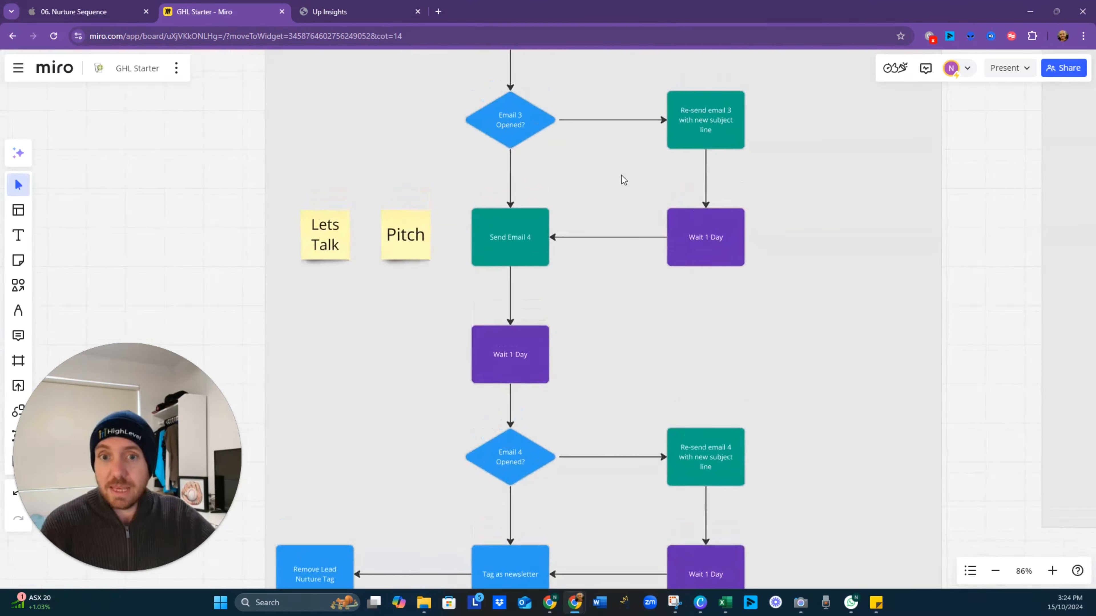
{"action": "scroll", "coordinate": [622, 175], "scroll_direction": "up", "scroll_amount": 20}
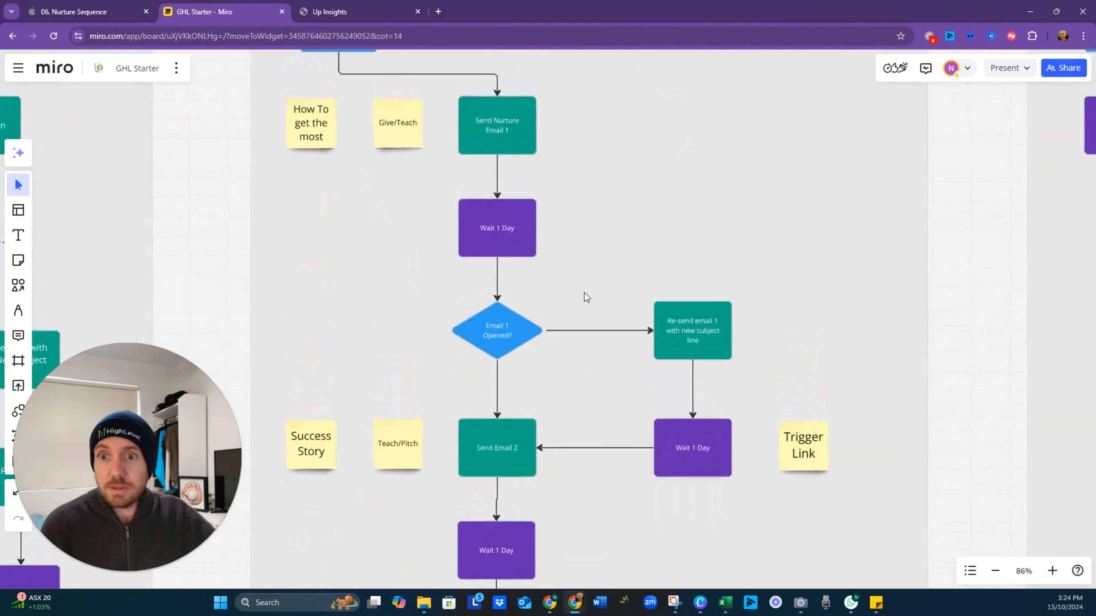
{"action": "scroll", "coordinate": [586, 298], "scroll_direction": "up", "scroll_amount": 4}
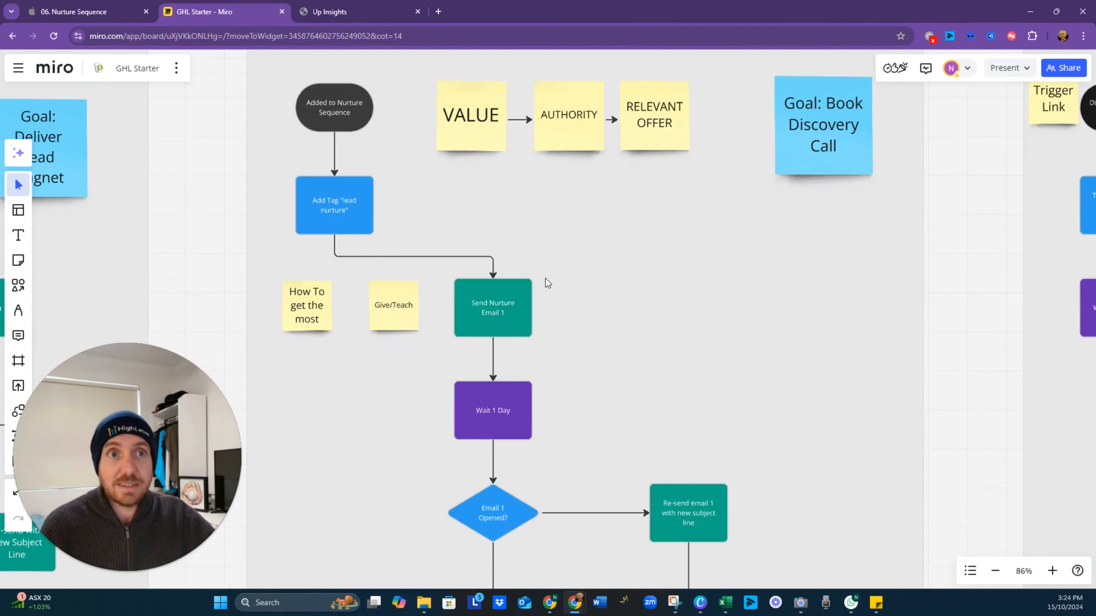
Switch to the Keynote presentation and advance to the Tag Leads point of the Tagging & Segmentation slide.
{"action": "left_click", "coordinate": [82, 11]}
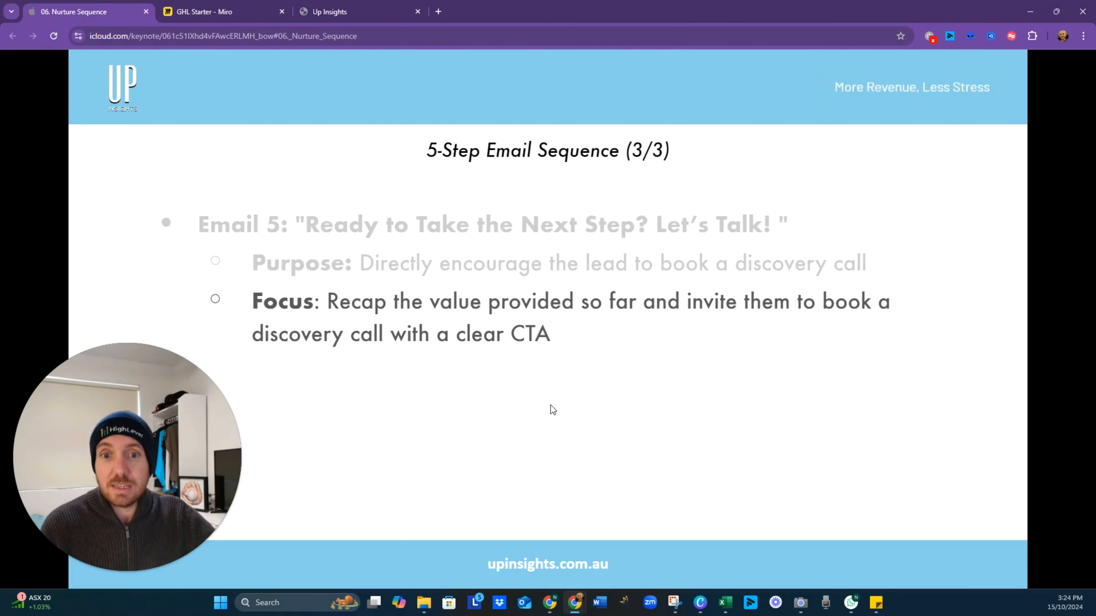
{"action": "left_click", "coordinate": [588, 404]}
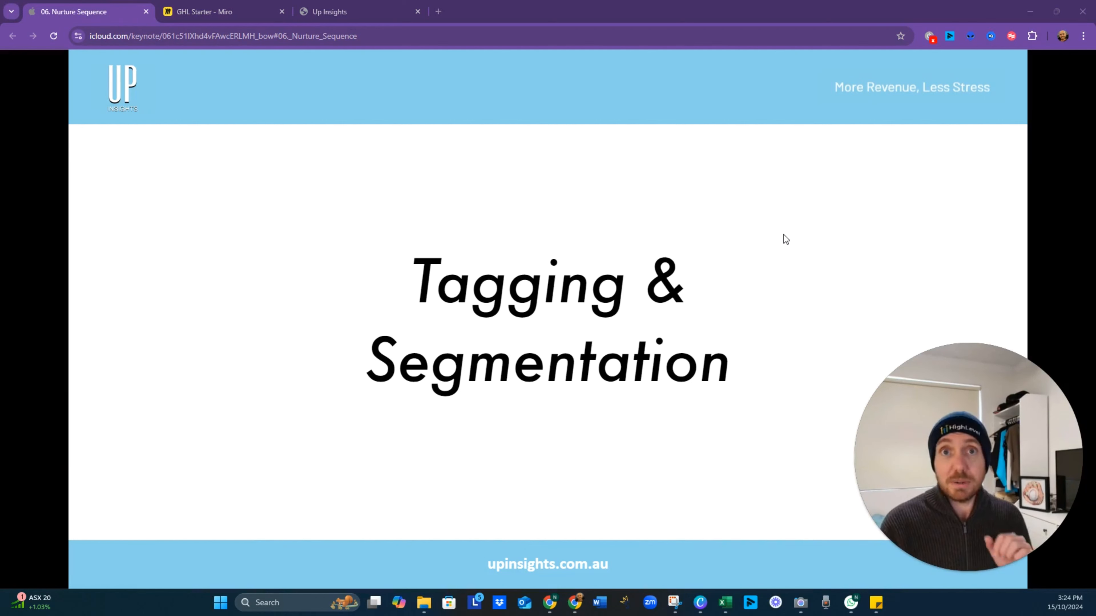
{"action": "left_click", "coordinate": [797, 234]}
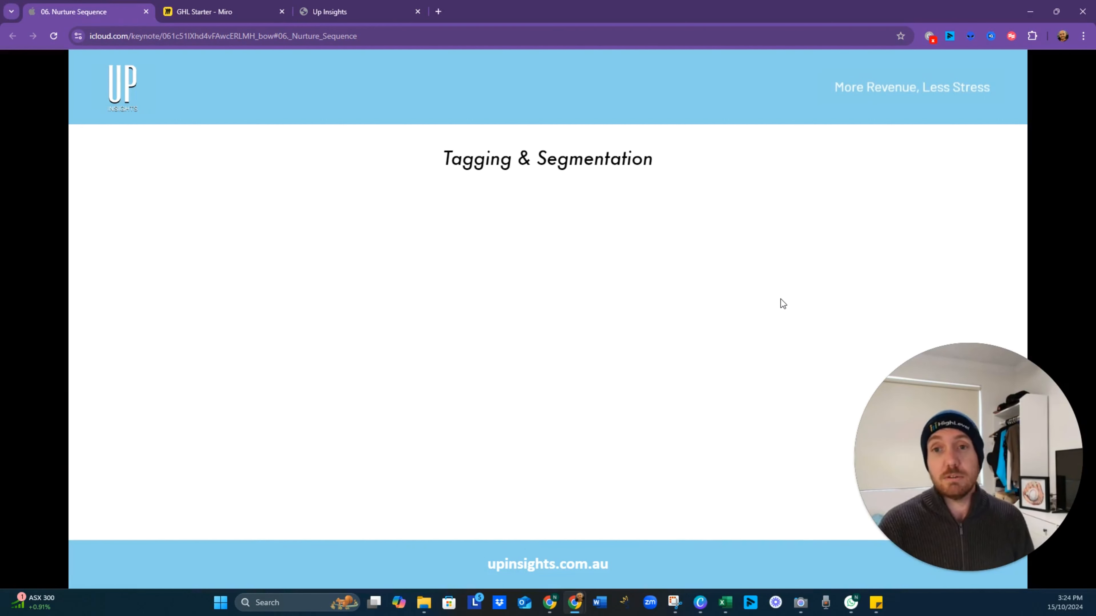
{"action": "left_click", "coordinate": [754, 248]}
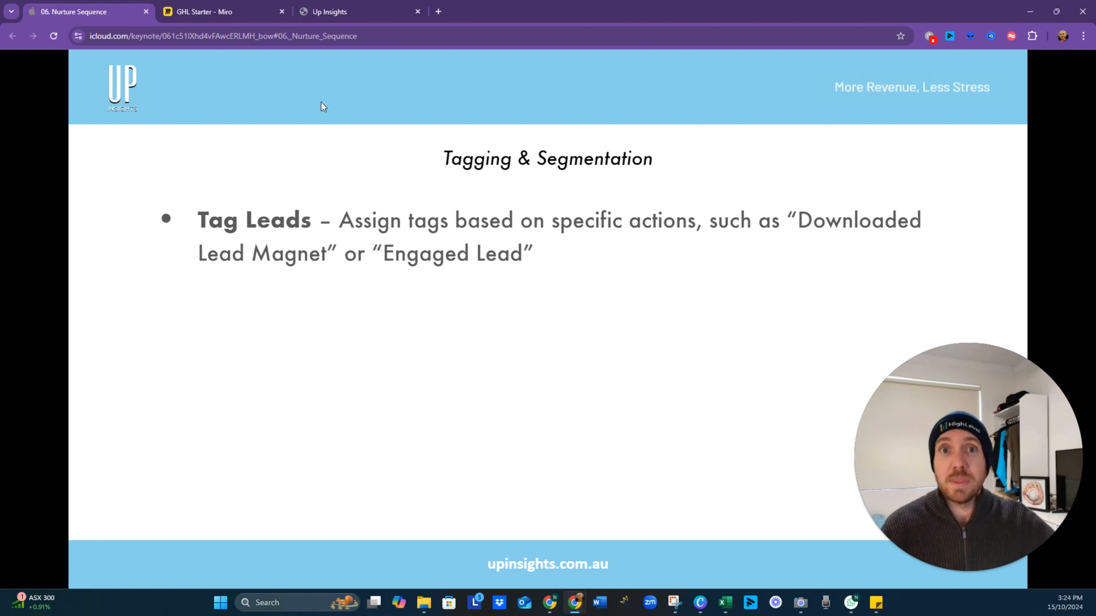
Switch back to HighLevel, leave the workflow editor, and open the account's full contacts list.
{"action": "left_click", "coordinate": [362, 16]}
{"action": "left_click", "coordinate": [70, 74]}
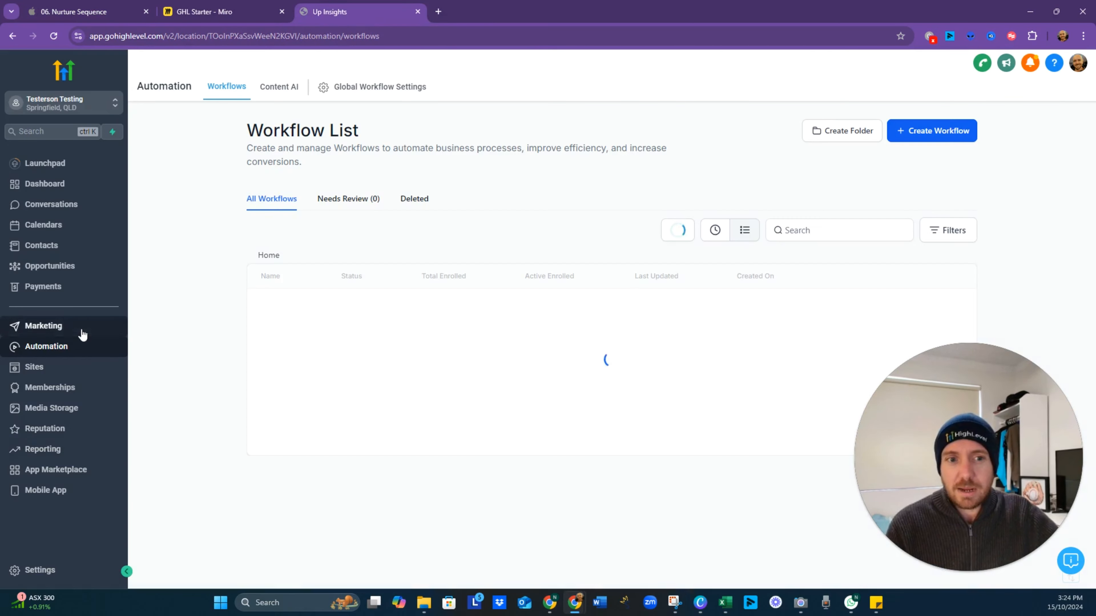
{"action": "left_click", "coordinate": [58, 245]}
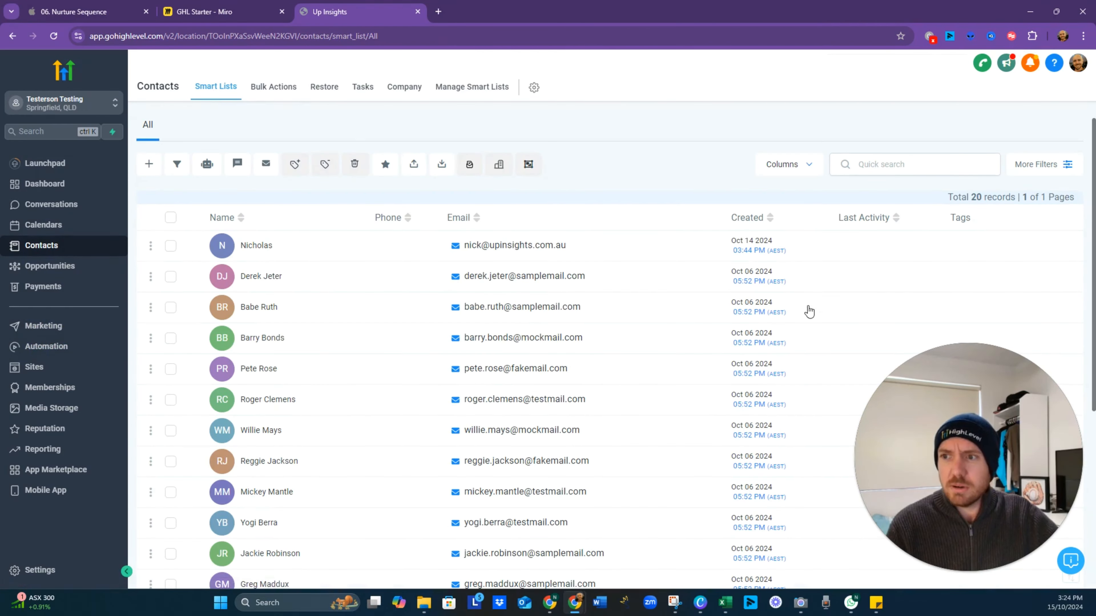
{"action": "scroll", "coordinate": [883, 311], "scroll_direction": "down", "scroll_amount": 2}
{"action": "scroll", "coordinate": [883, 309], "scroll_direction": "down", "scroll_amount": 4}
{"action": "scroll", "coordinate": [884, 309], "scroll_direction": "up", "scroll_amount": 6}
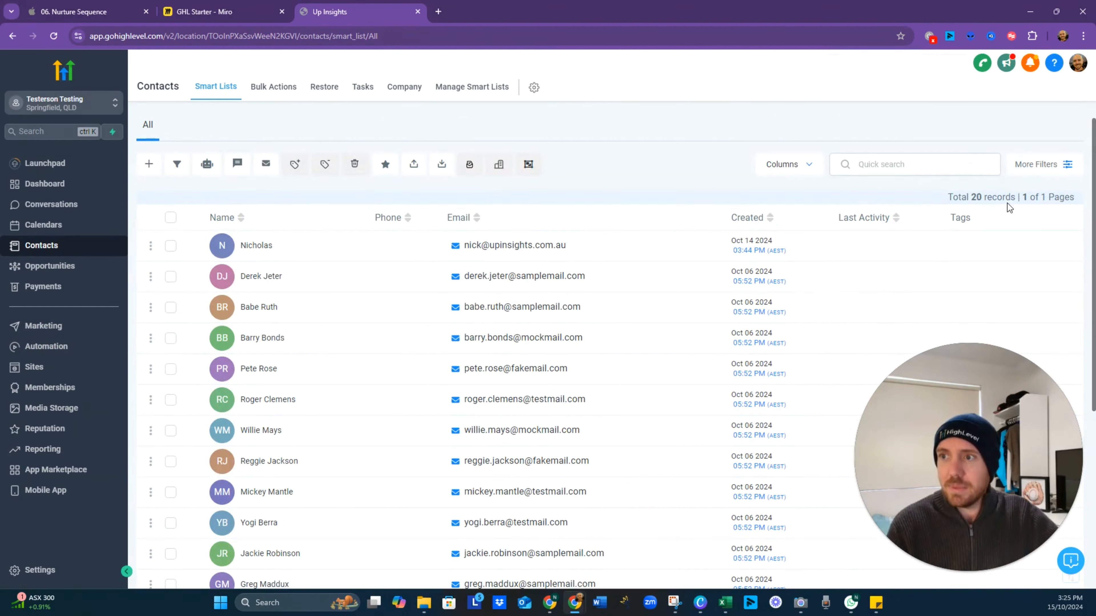
Filter the contacts to those whose tag is "newsletter".
{"action": "left_click", "coordinate": [1041, 171]}
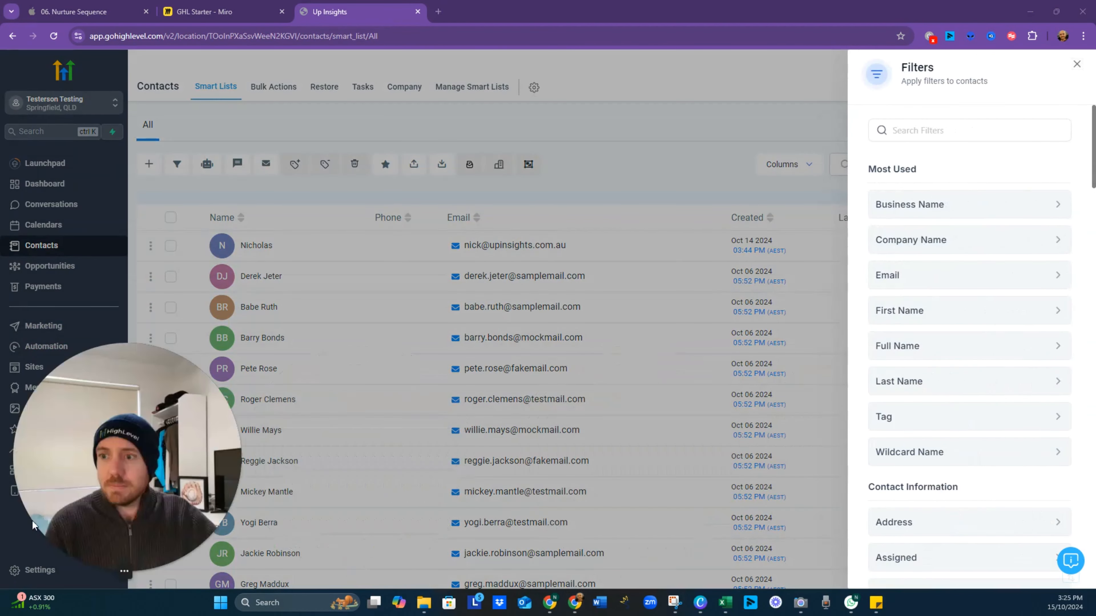
{"action": "left_click", "coordinate": [907, 423]}
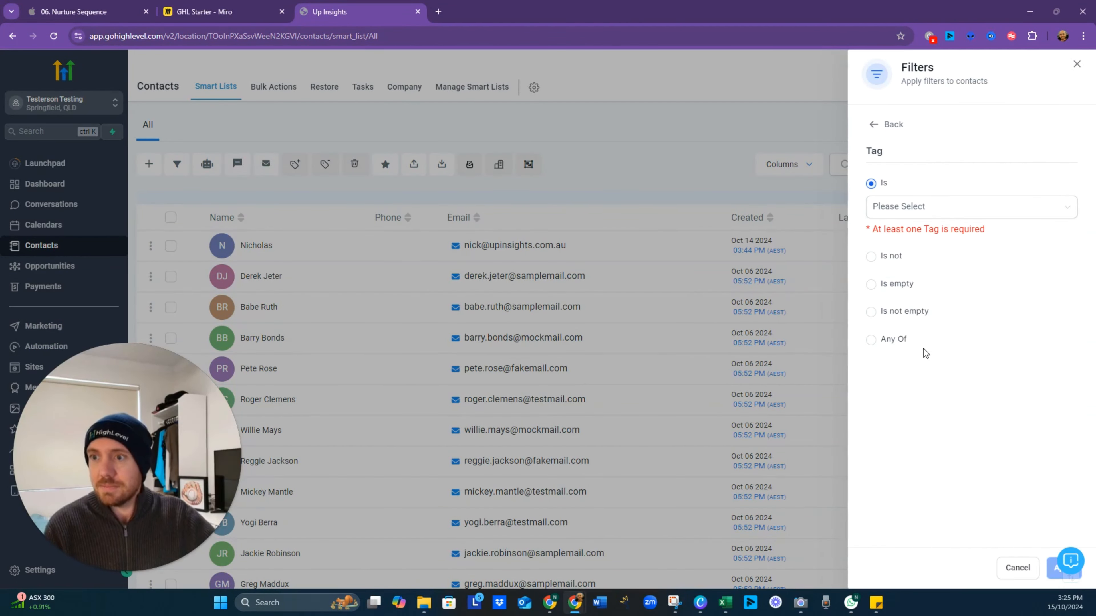
{"action": "left_click", "coordinate": [935, 218]}
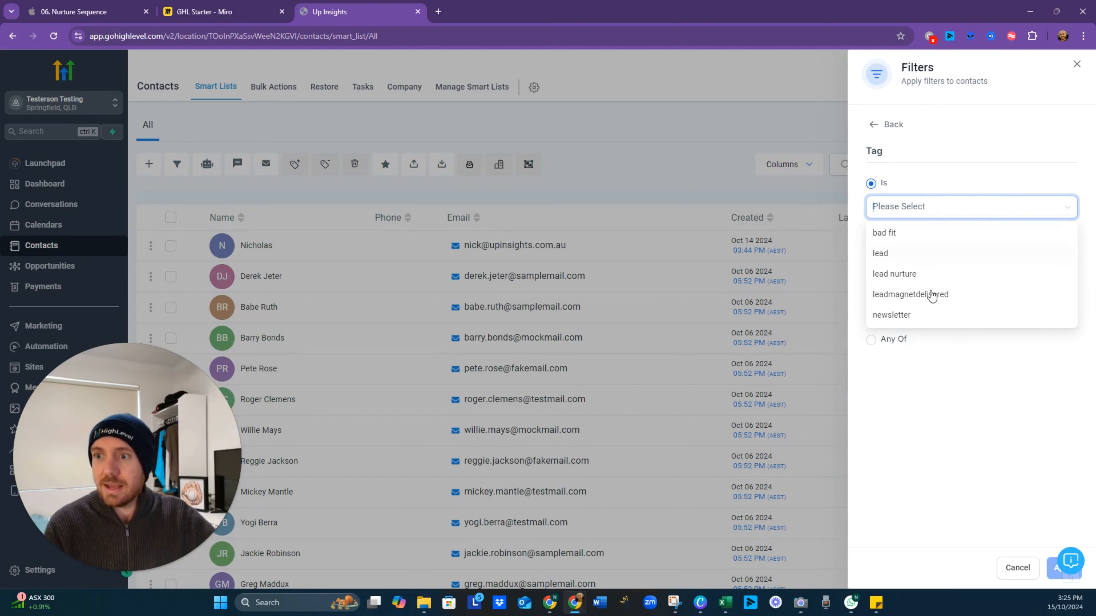
{"action": "left_click", "coordinate": [917, 316]}
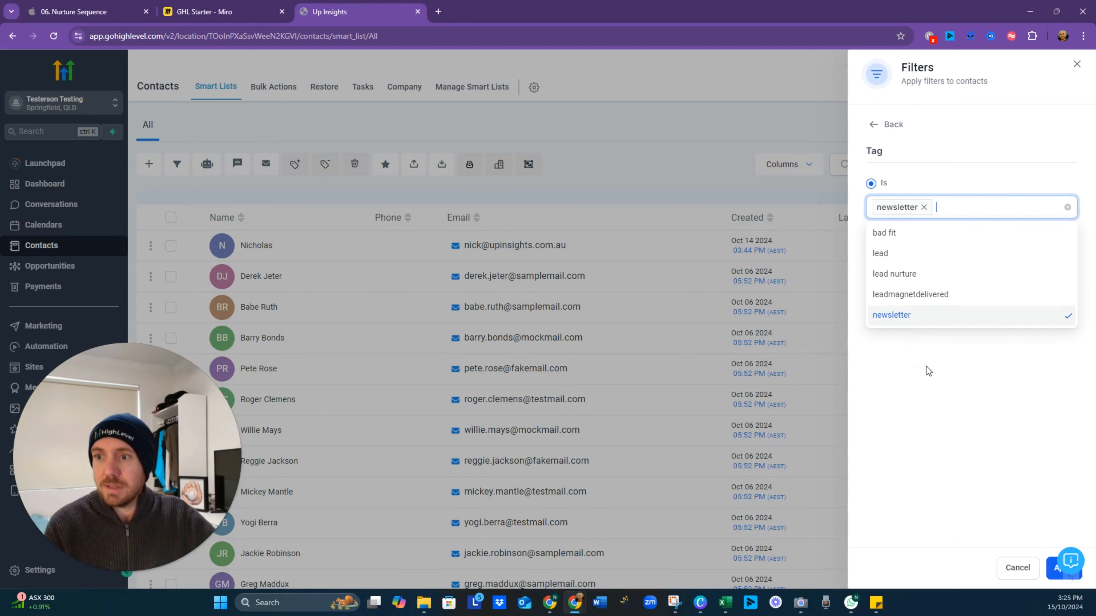
{"action": "left_click", "coordinate": [1053, 576]}
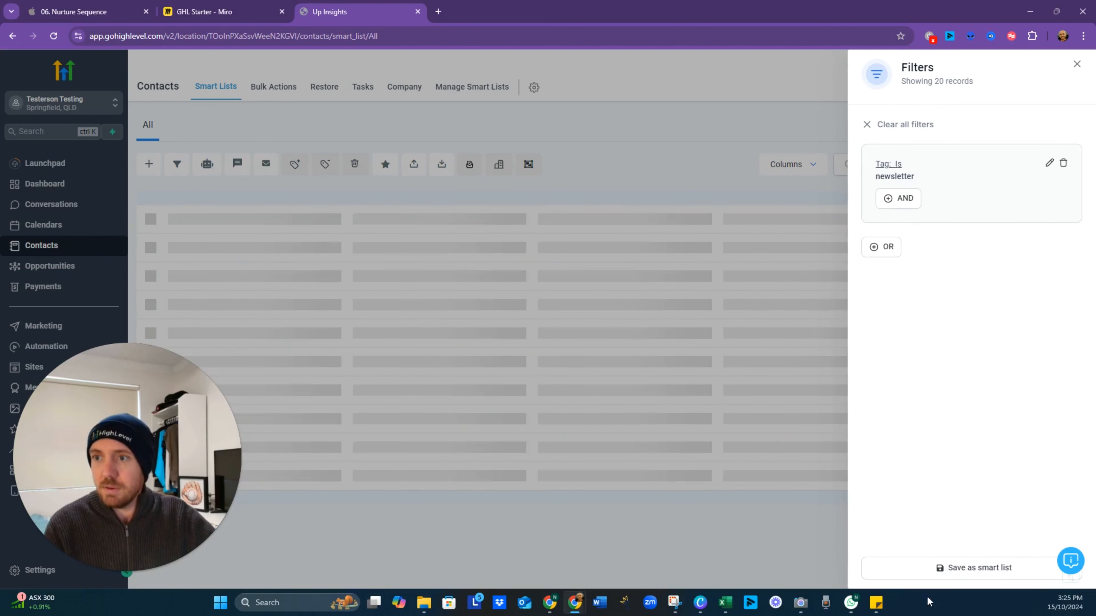
Save the filtered contacts as a smart list named "Mailing List".
{"action": "left_click", "coordinate": [963, 572]}
{"action": "left_click", "coordinate": [440, 151]}
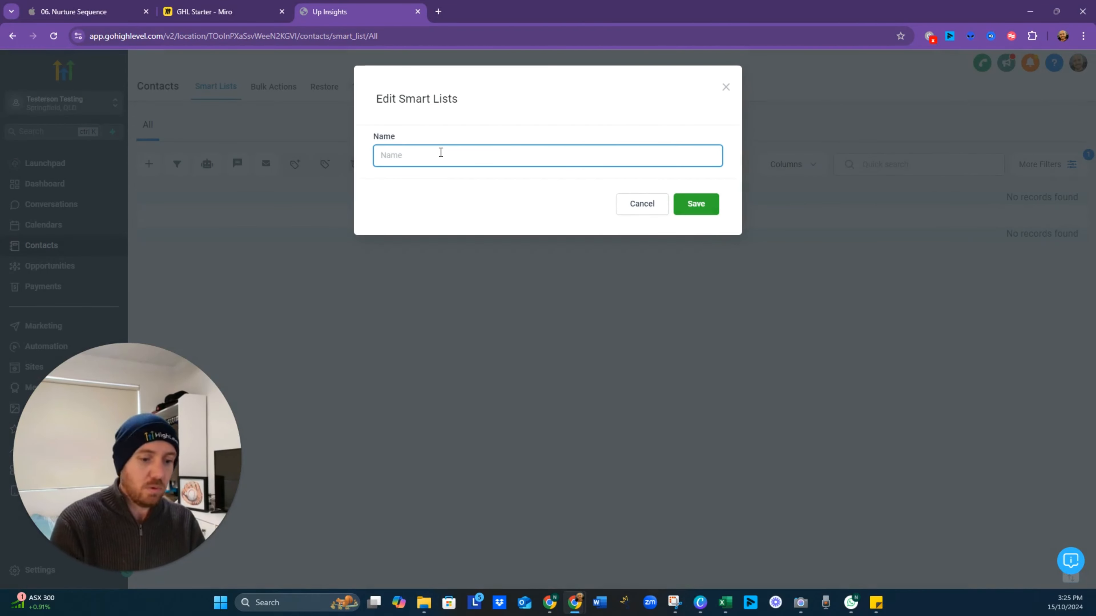
{"action": "type", "text": "Mailing "}
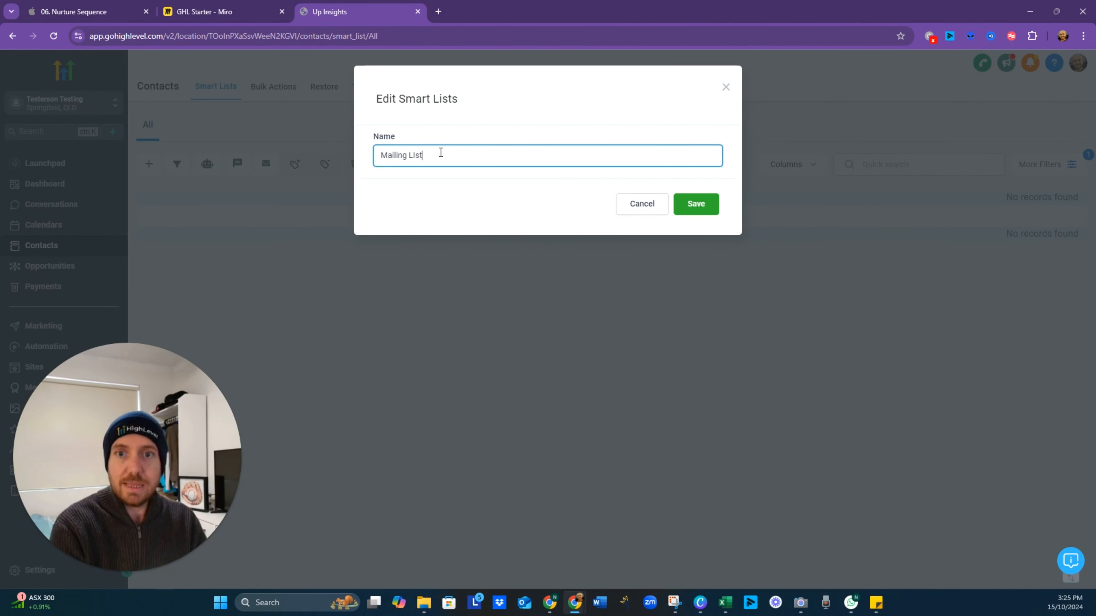
{"action": "type", "text": "LIst"}
{"action": "key", "text": "BackSpace"}
{"action": "key", "text": "BackSpace"}
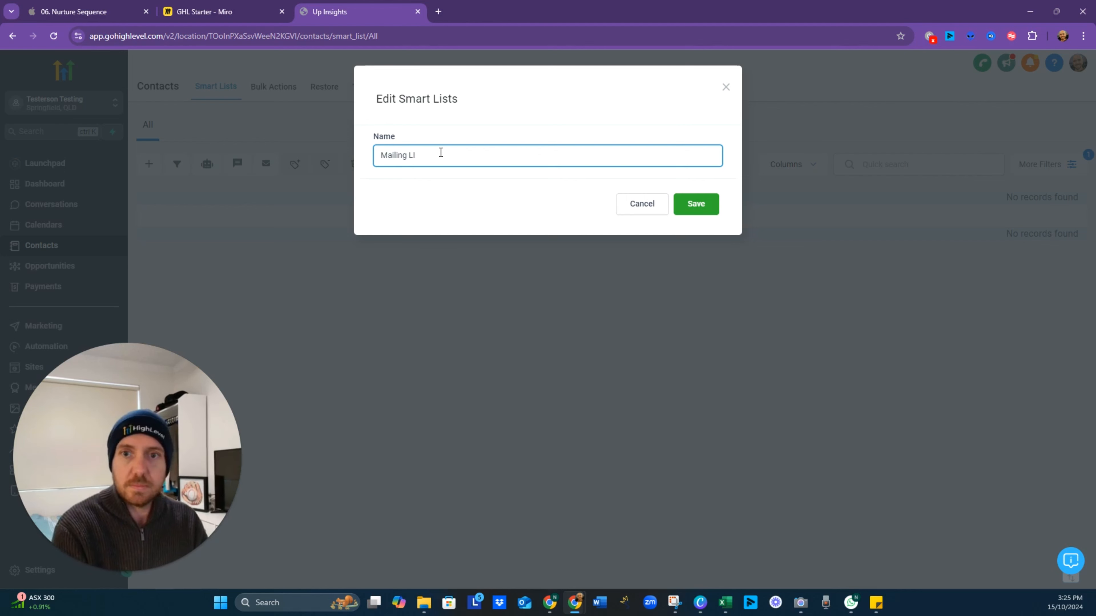
{"action": "key", "text": "BackSpace"}
{"action": "type", "text": "ist"}
{"action": "left_click", "coordinate": [693, 207]}
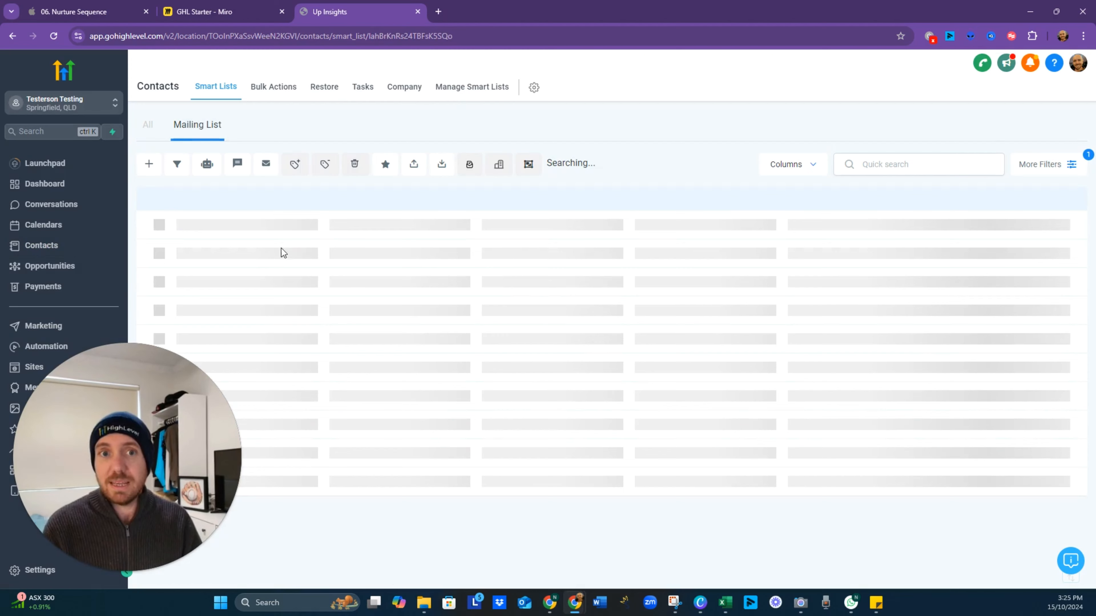
Add the "newsletter" tag to the second contact in the All list, and check the Mailing List smart list for that contact.
{"action": "left_click", "coordinate": [148, 126]}
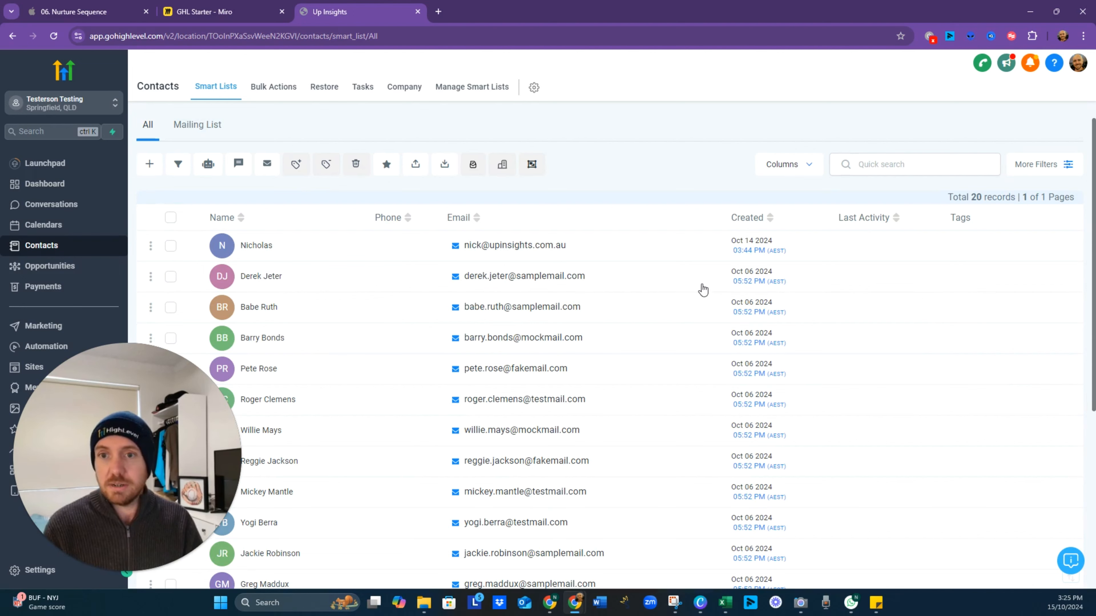
{"action": "left_click", "coordinate": [259, 279]}
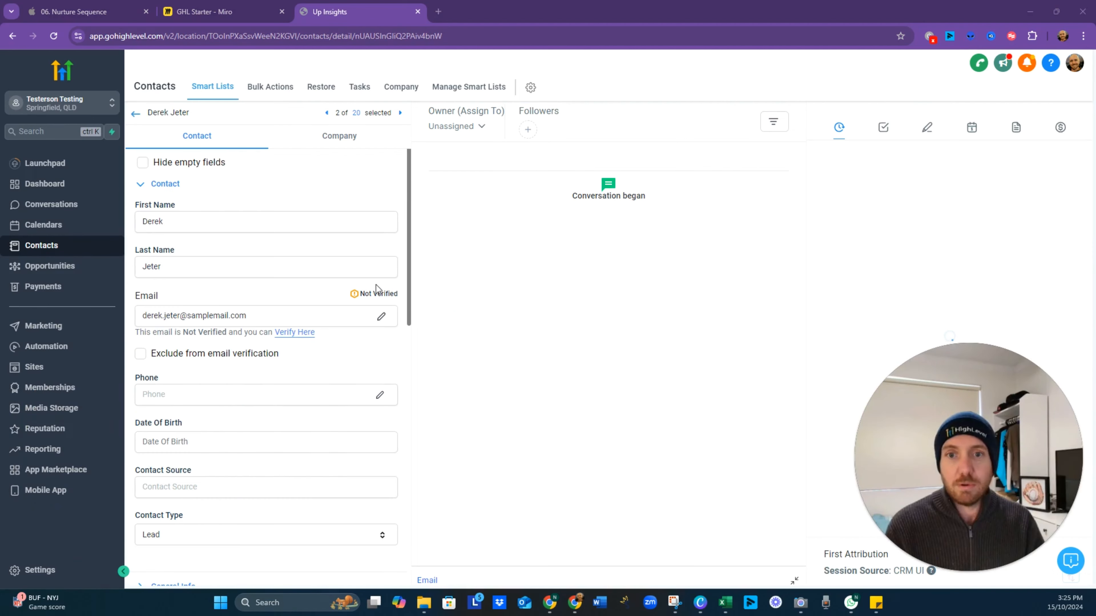
{"action": "scroll", "coordinate": [281, 444], "scroll_direction": "down", "scroll_amount": 8}
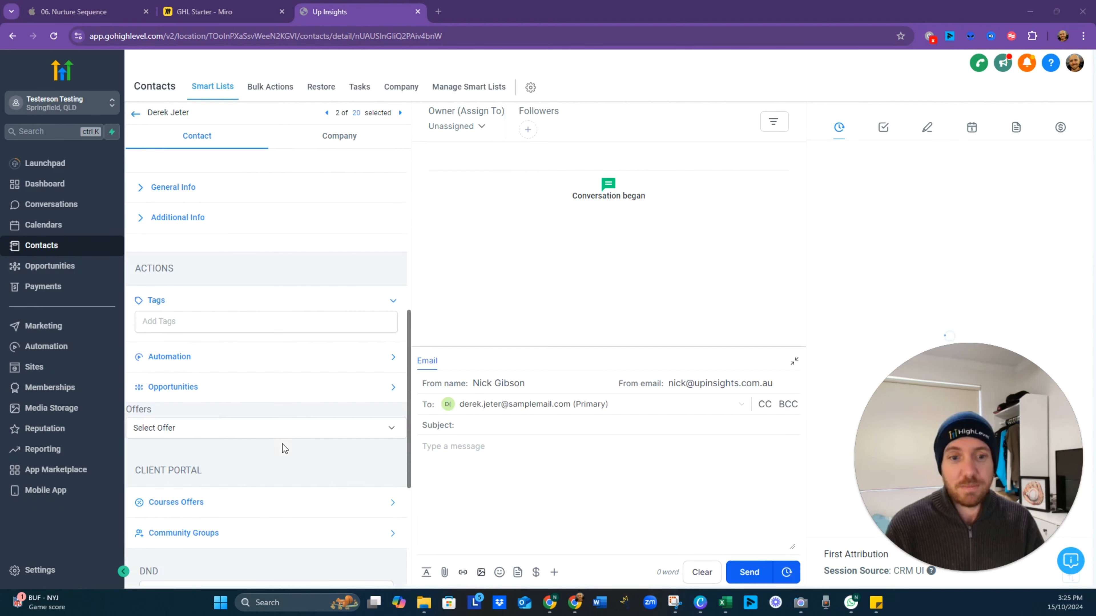
{"action": "left_click", "coordinate": [184, 325]}
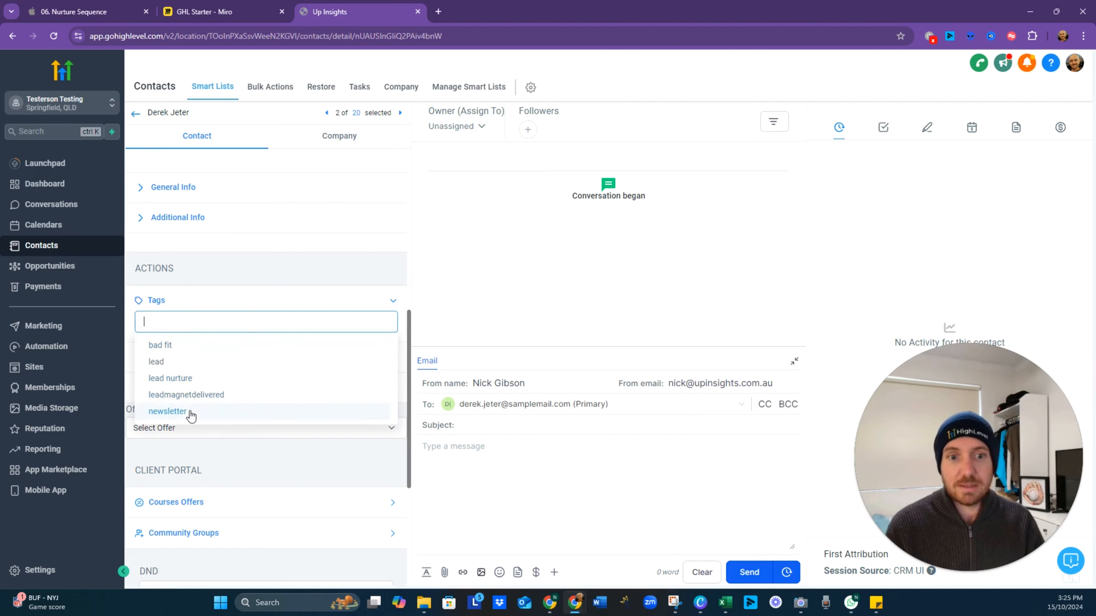
{"action": "left_click", "coordinate": [190, 413]}
{"action": "scroll", "coordinate": [308, 537], "scroll_direction": "down", "scroll_amount": 6}
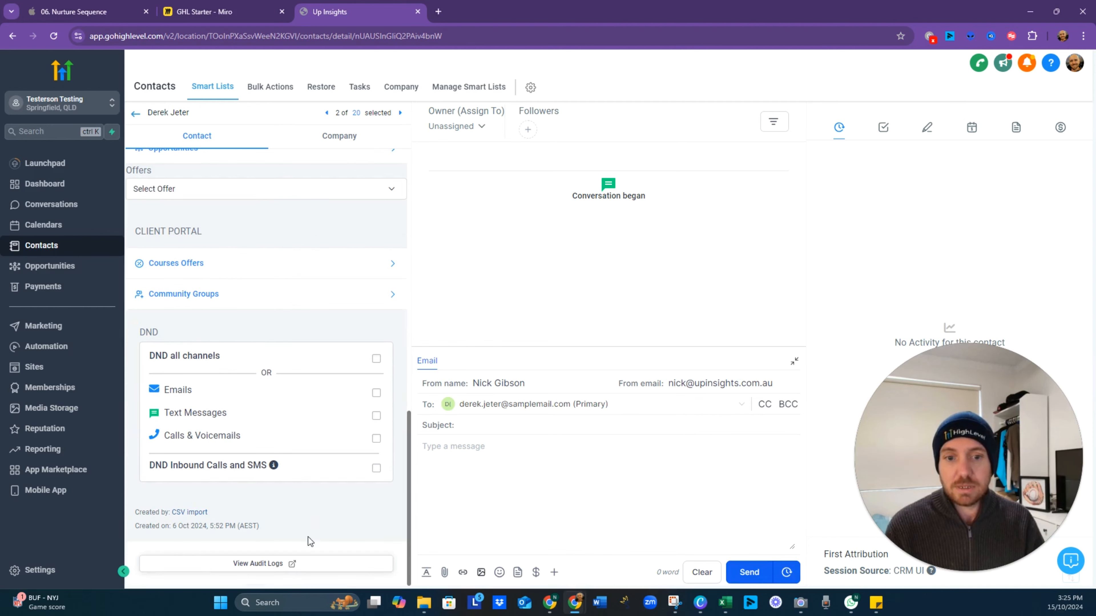
{"action": "scroll", "coordinate": [320, 524], "scroll_direction": "up", "scroll_amount": 5}
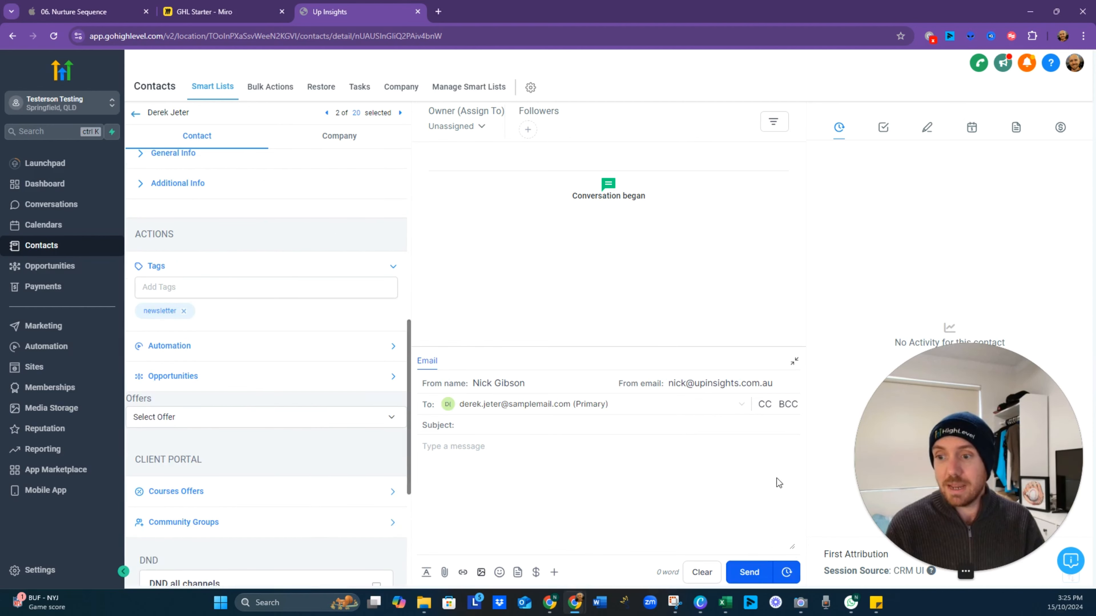
{"action": "left_click", "coordinate": [137, 114]}
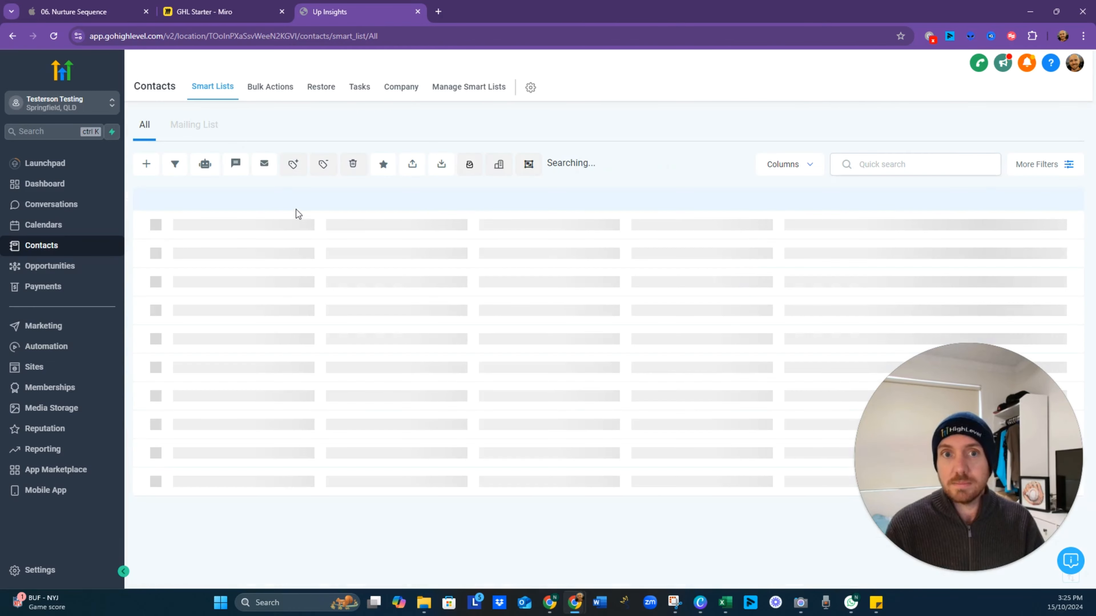
{"action": "left_click", "coordinate": [193, 126]}
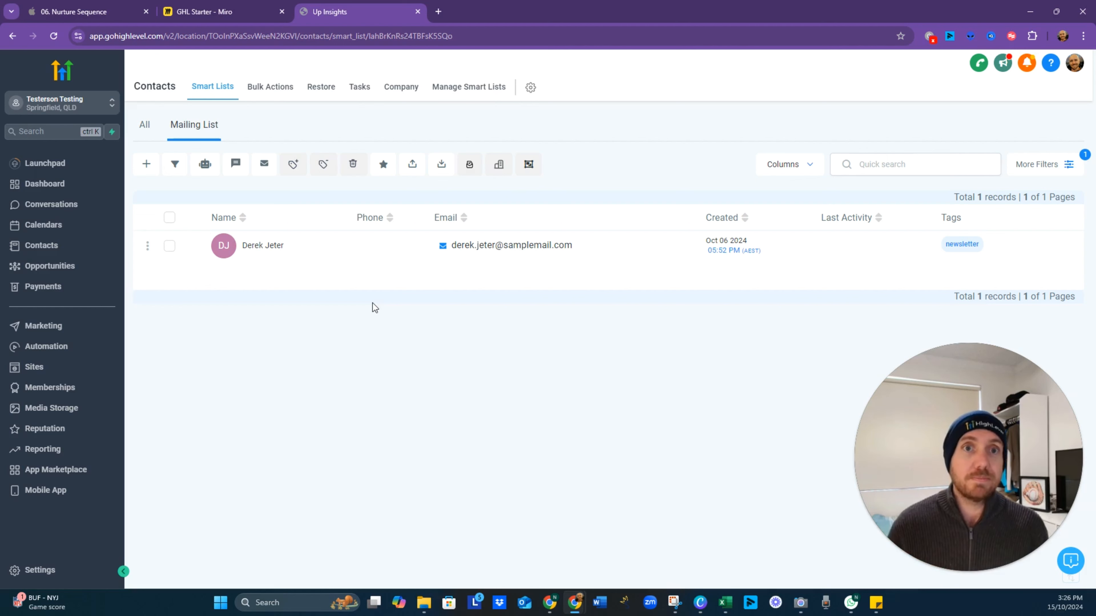
Return to the Keynote presentation and reveal the Segment Audiences point on the Tagging & Segmentation slide.
{"action": "left_click", "coordinate": [82, 12]}
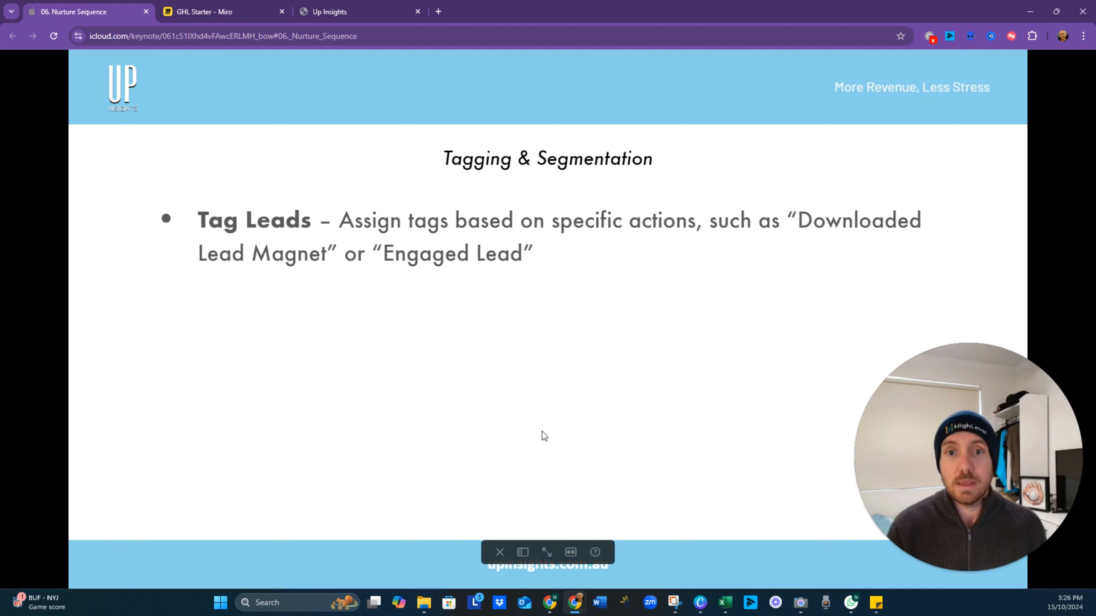
{"action": "left_click", "coordinate": [524, 487]}
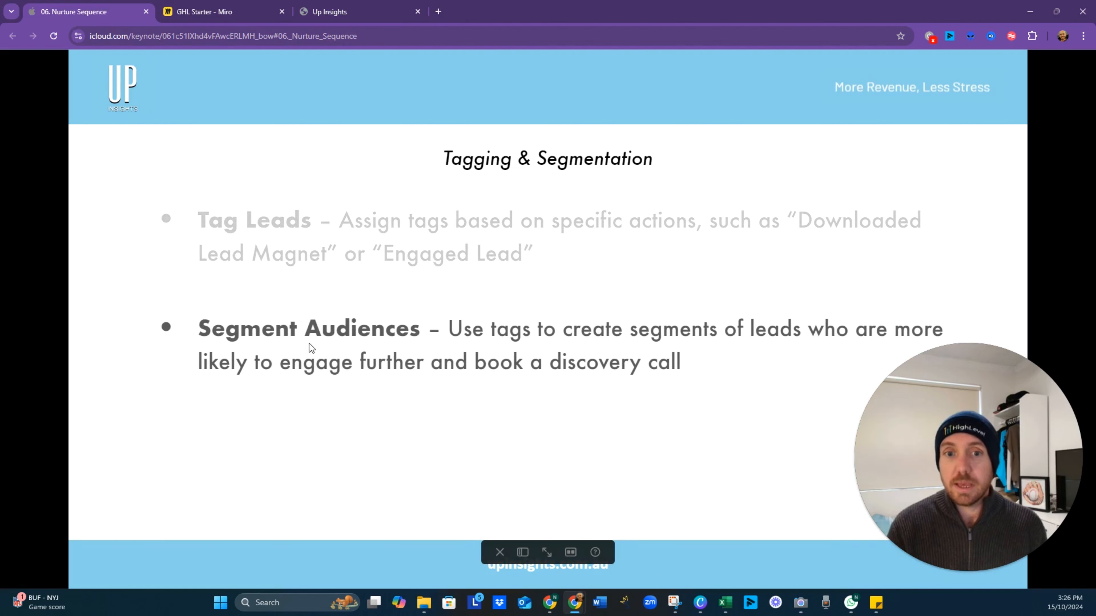